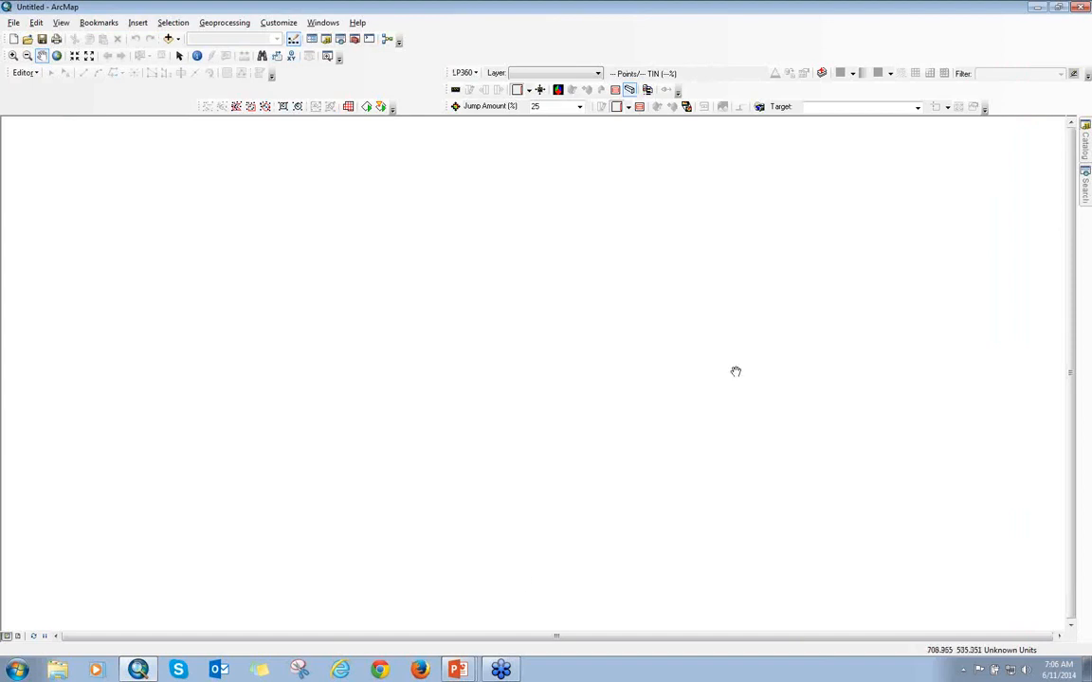
Step: Load all LAS files from the Brown County folder Brown_County_UTM in read-write mode, keeping the pyramid option with thinning 16
{"action": "left_click", "coordinate": [822, 74]}
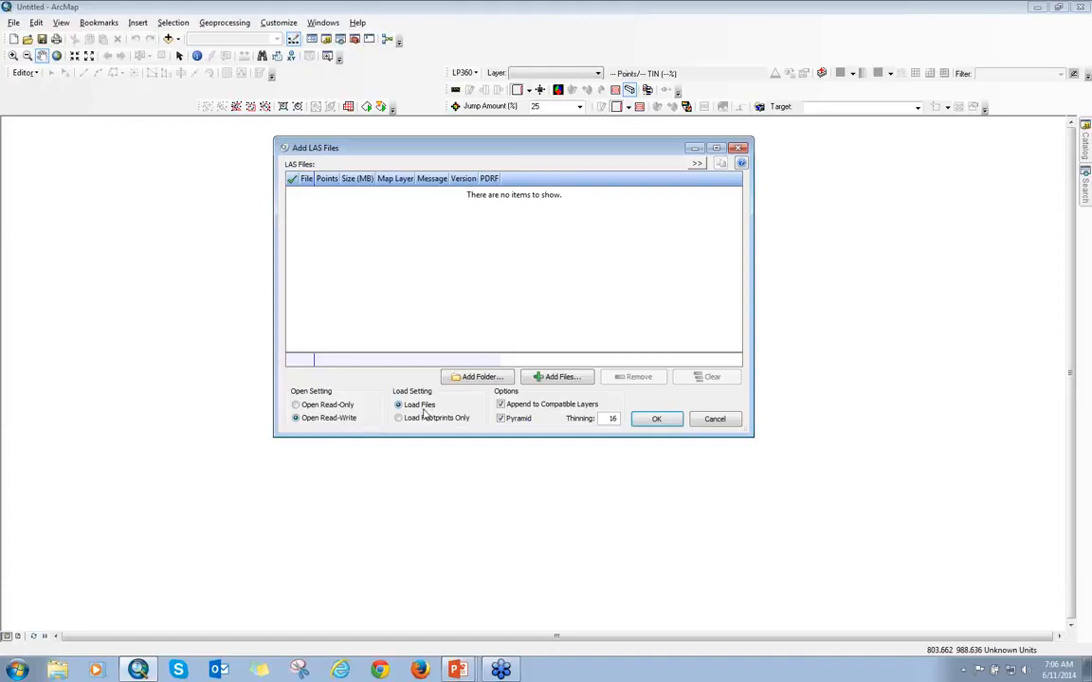
{"action": "left_click", "coordinate": [555, 376]}
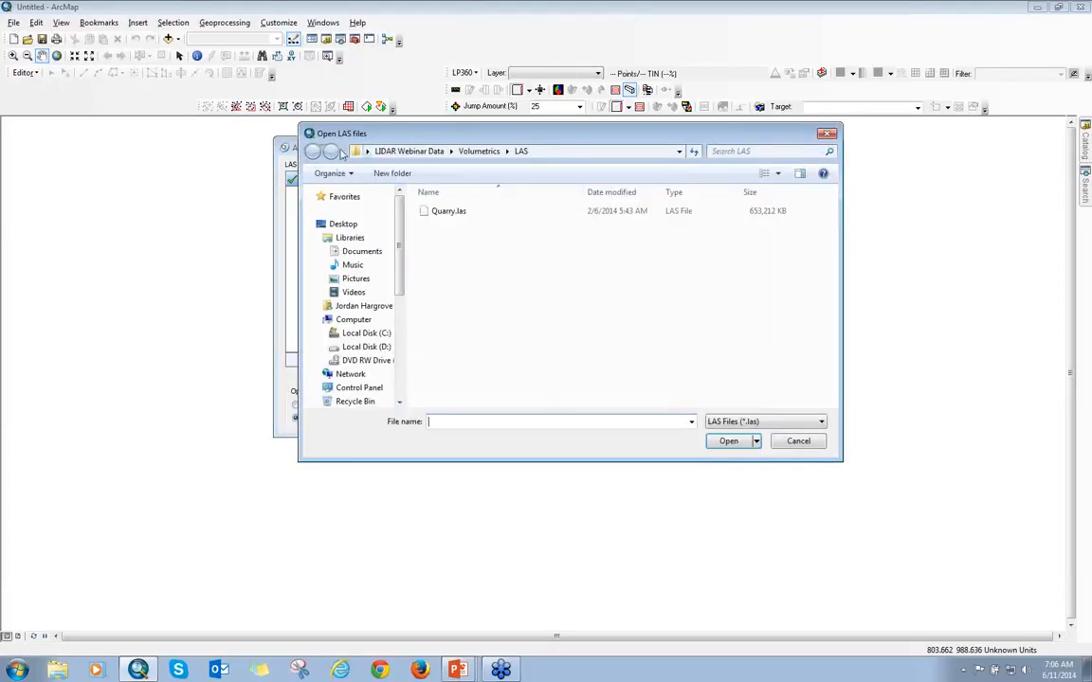
{"action": "left_click", "coordinate": [408, 151]}
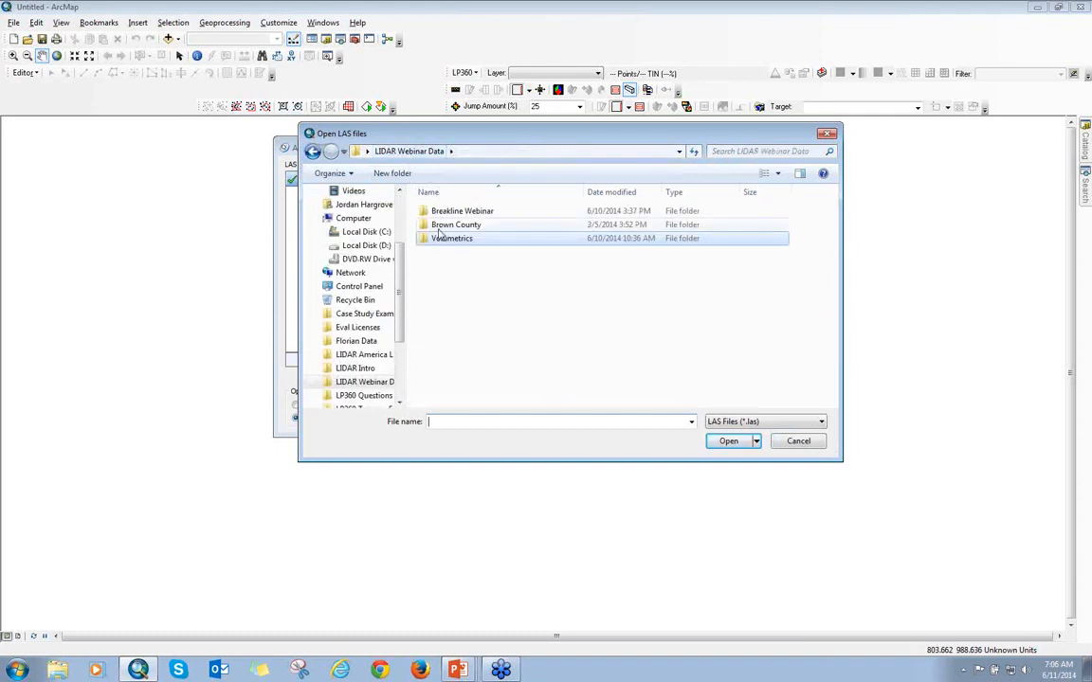
{"action": "double_click", "coordinate": [451, 225]}
{"action": "double_click", "coordinate": [451, 216]}
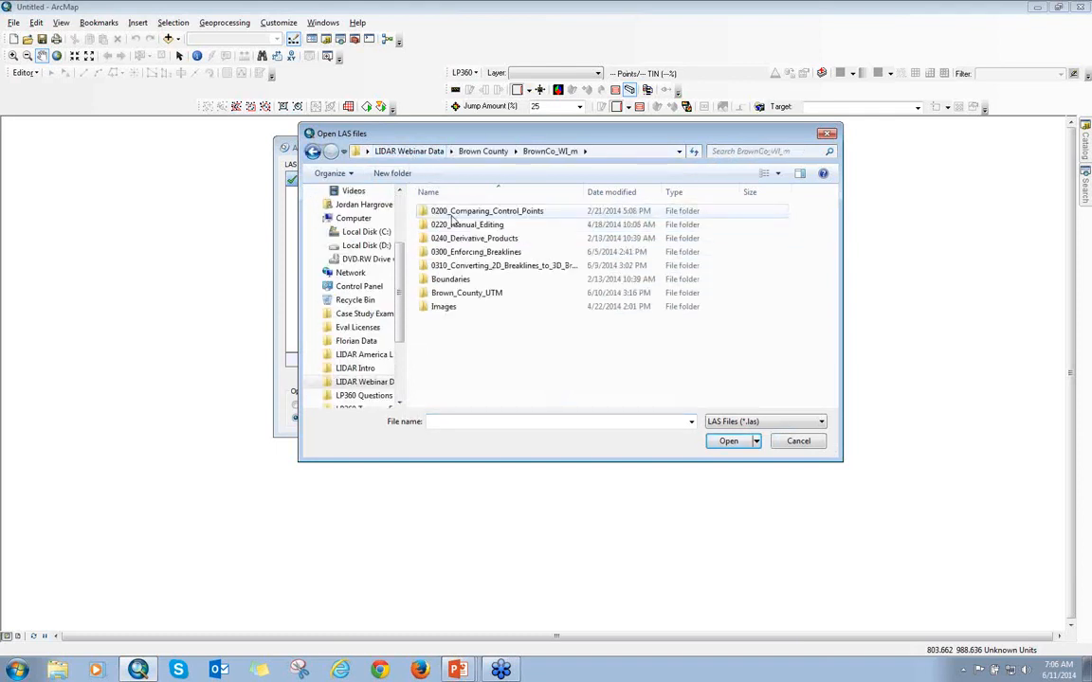
{"action": "double_click", "coordinate": [467, 293]}
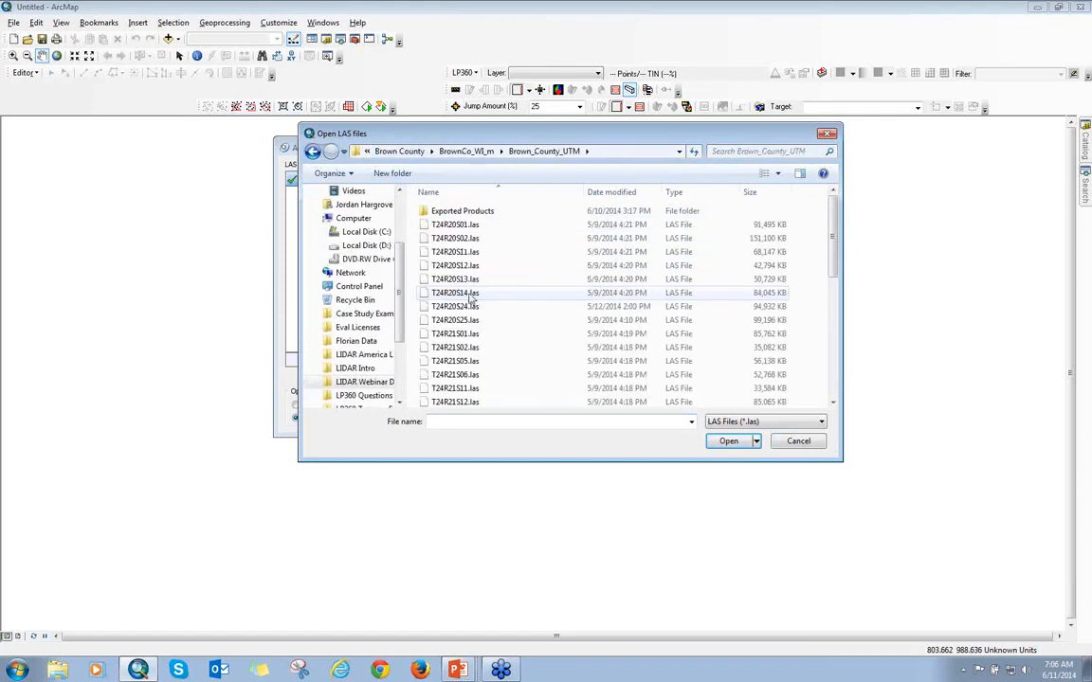
{"action": "key", "text": "ctrl+a"}
{"action": "left_click", "coordinate": [728, 441]}
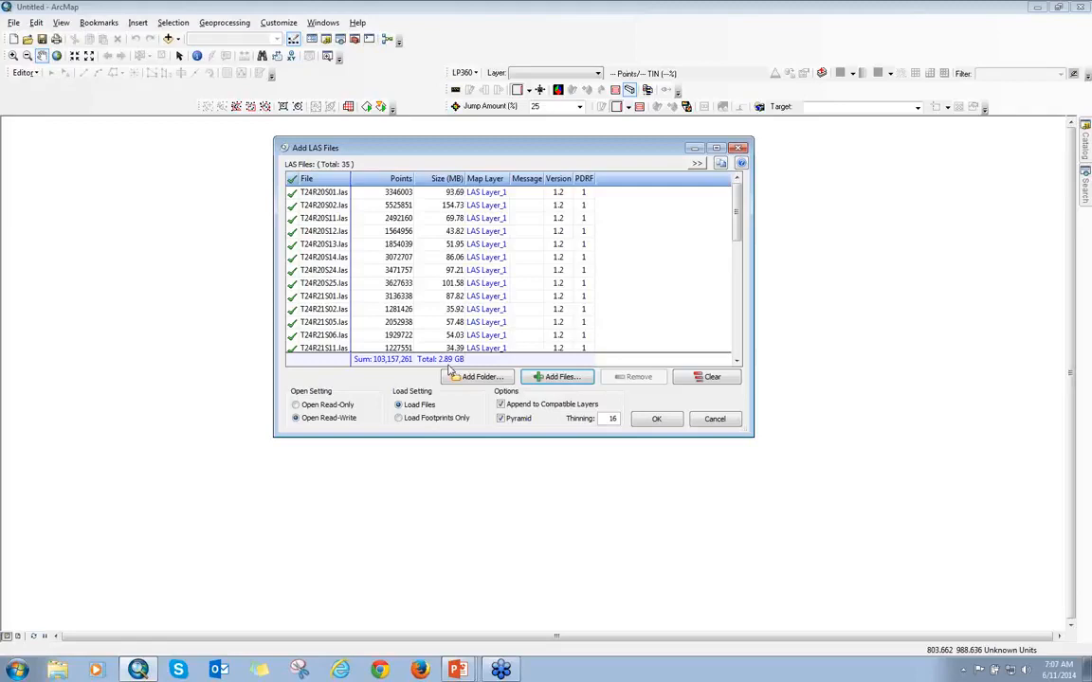
{"action": "left_click", "coordinate": [675, 420]}
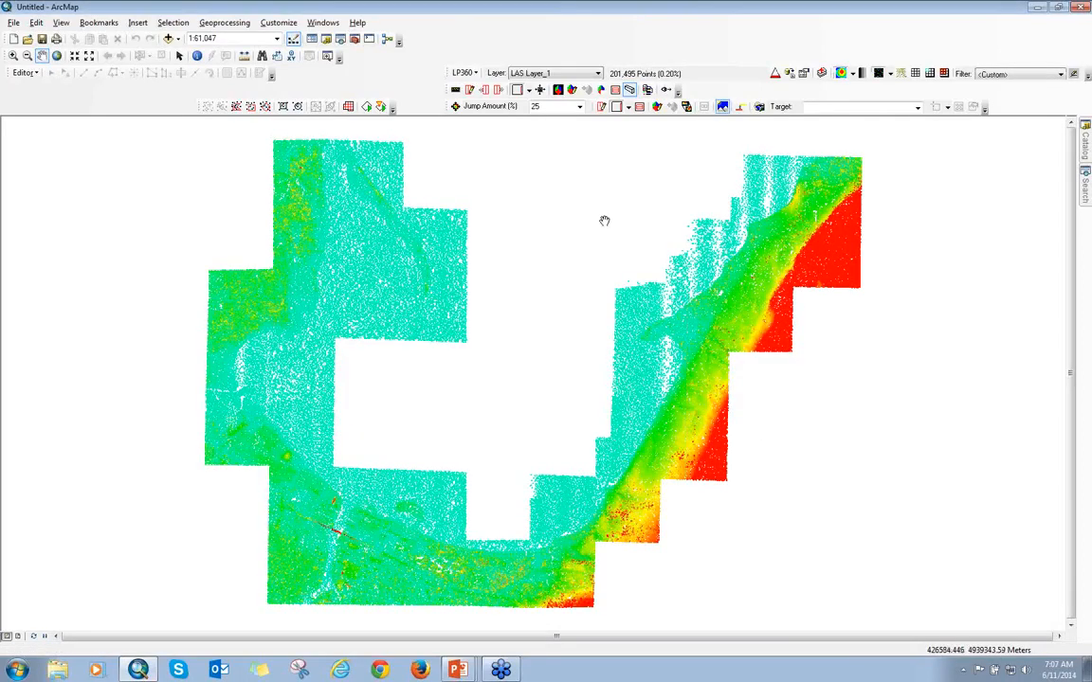
Step: Review the list of available LP360 toolbars and the project path in the LP360 project settings without changing anything
{"action": "right_click", "coordinate": [467, 51]}
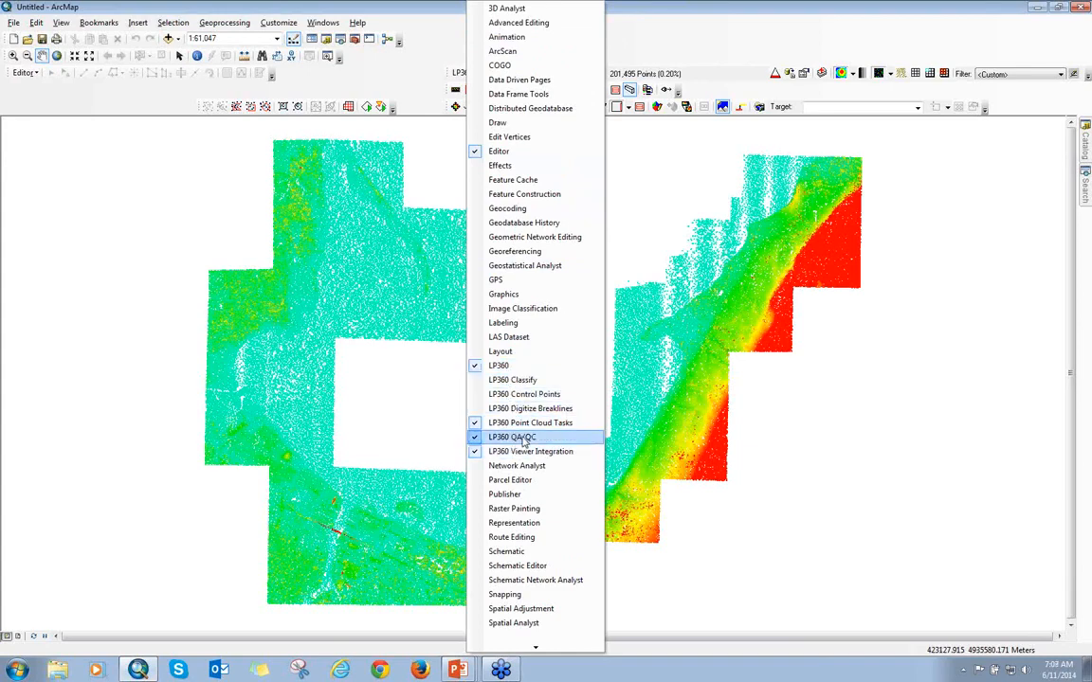
{"action": "left_click", "coordinate": [697, 44]}
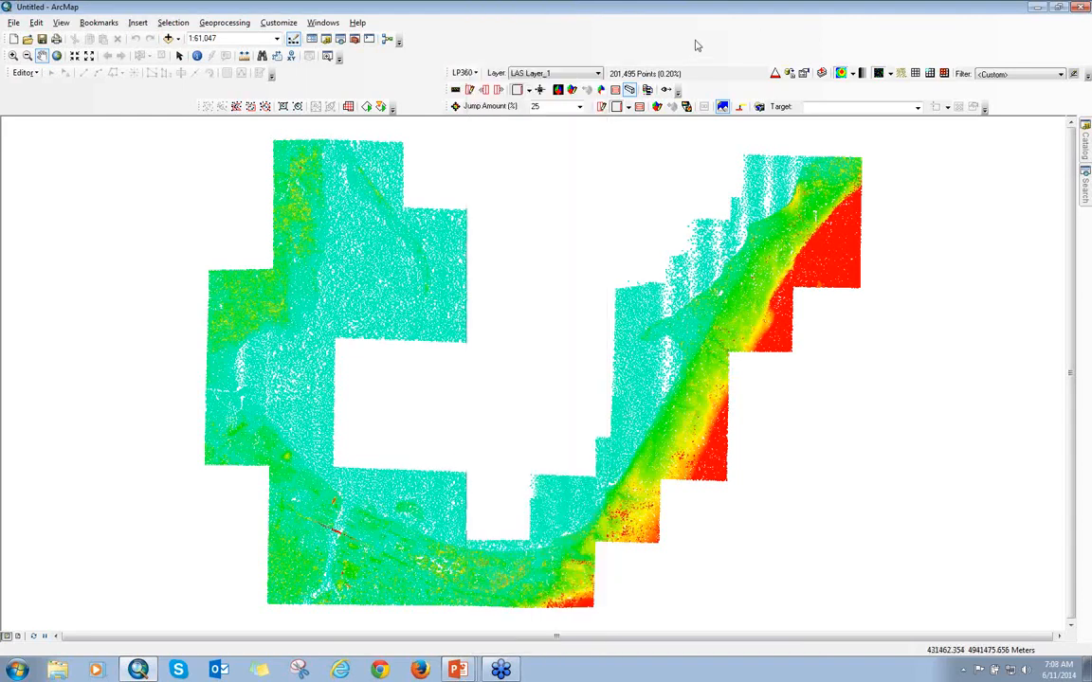
{"action": "left_click", "coordinate": [472, 75]}
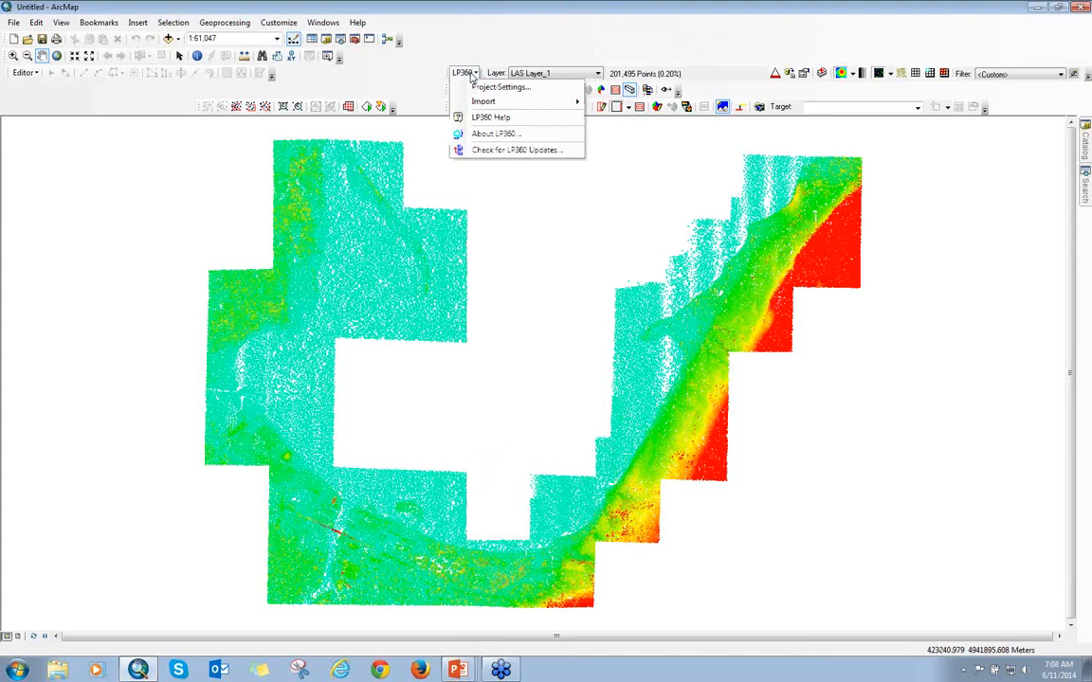
{"action": "left_click", "coordinate": [475, 87]}
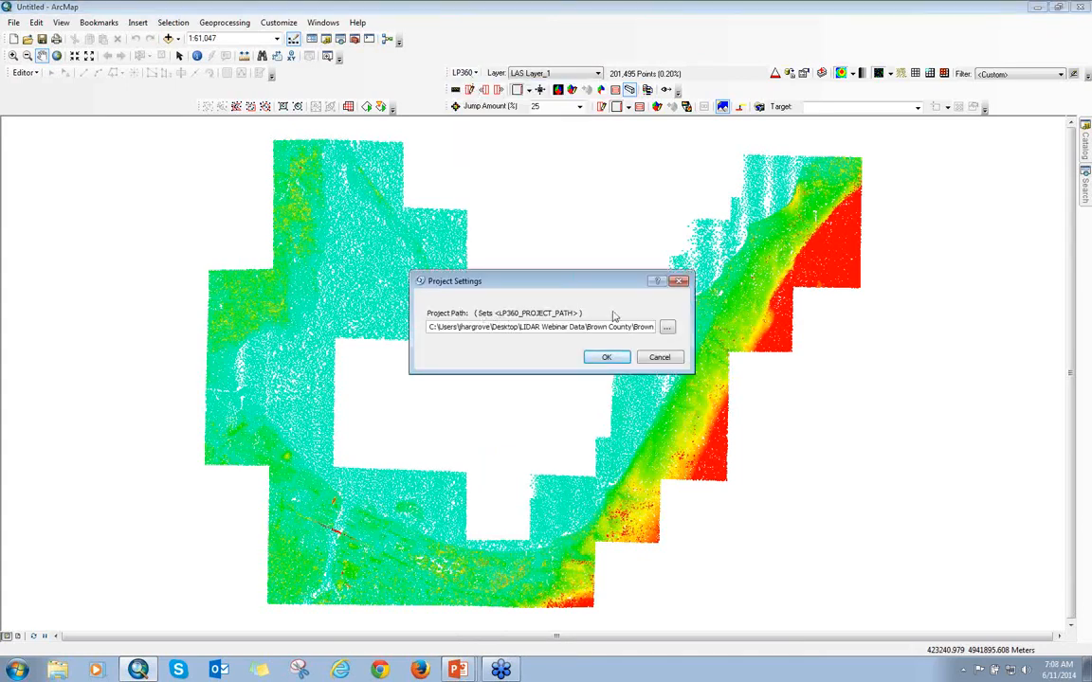
{"action": "left_click", "coordinate": [658, 356]}
Step: Look over the LP360 import and help commands and view the product's version and licence information
{"action": "left_click", "coordinate": [461, 73]}
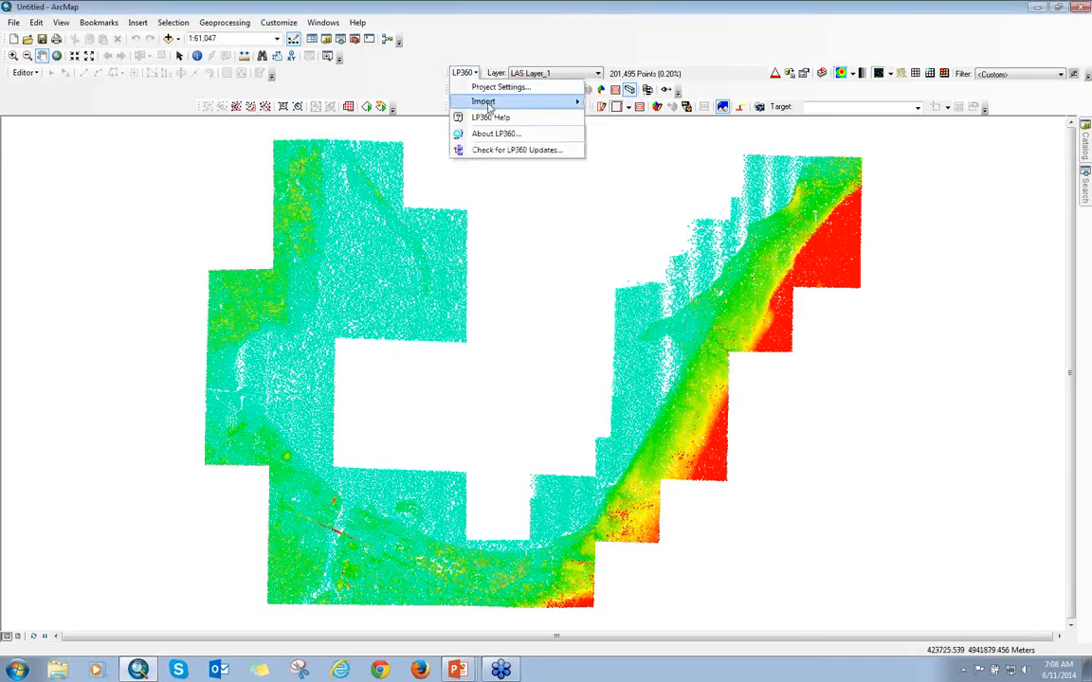
{"action": "mouse_move", "coordinate": [487, 102]}
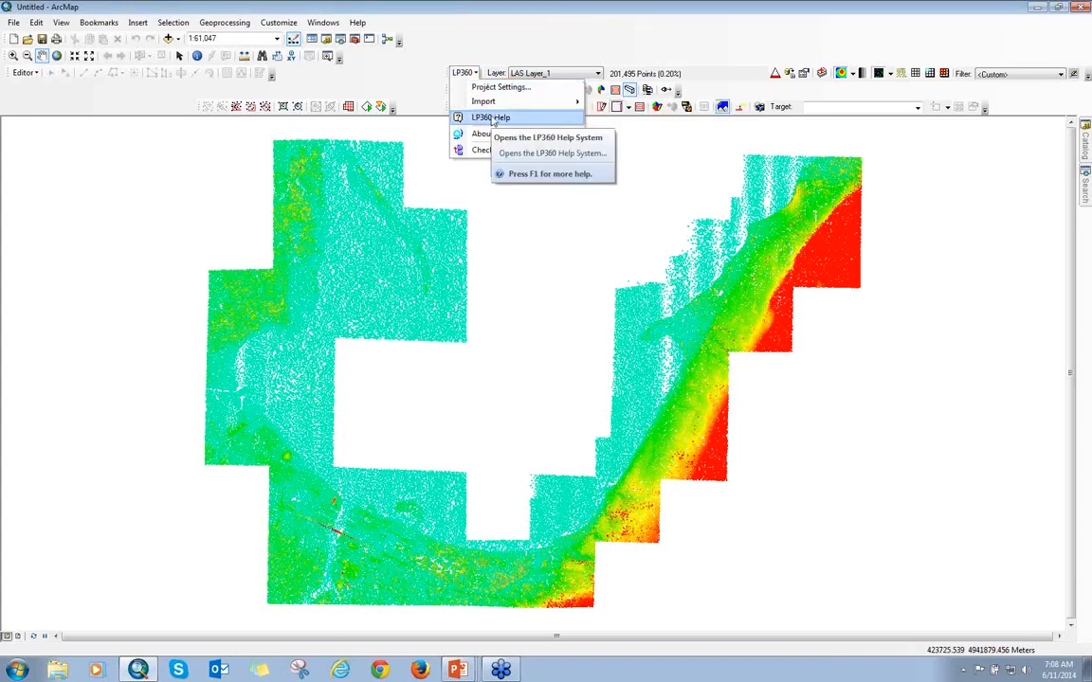
{"action": "left_click", "coordinate": [481, 133]}
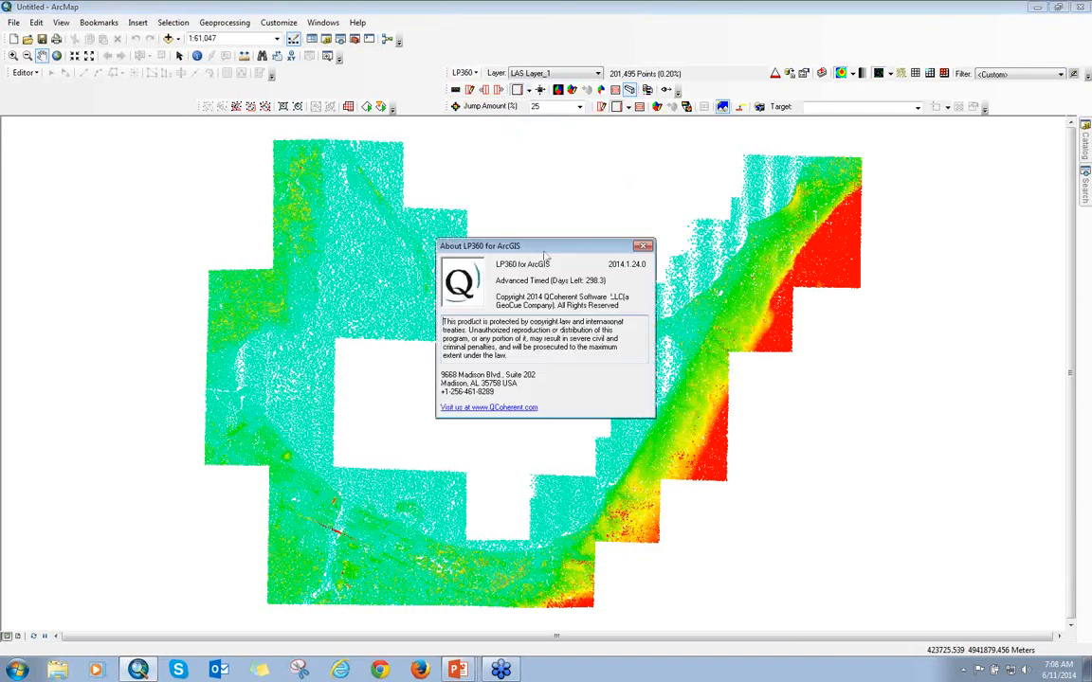
{"action": "left_click_drag", "start_coordinate": [476, 244], "coordinate": [488, 144]}
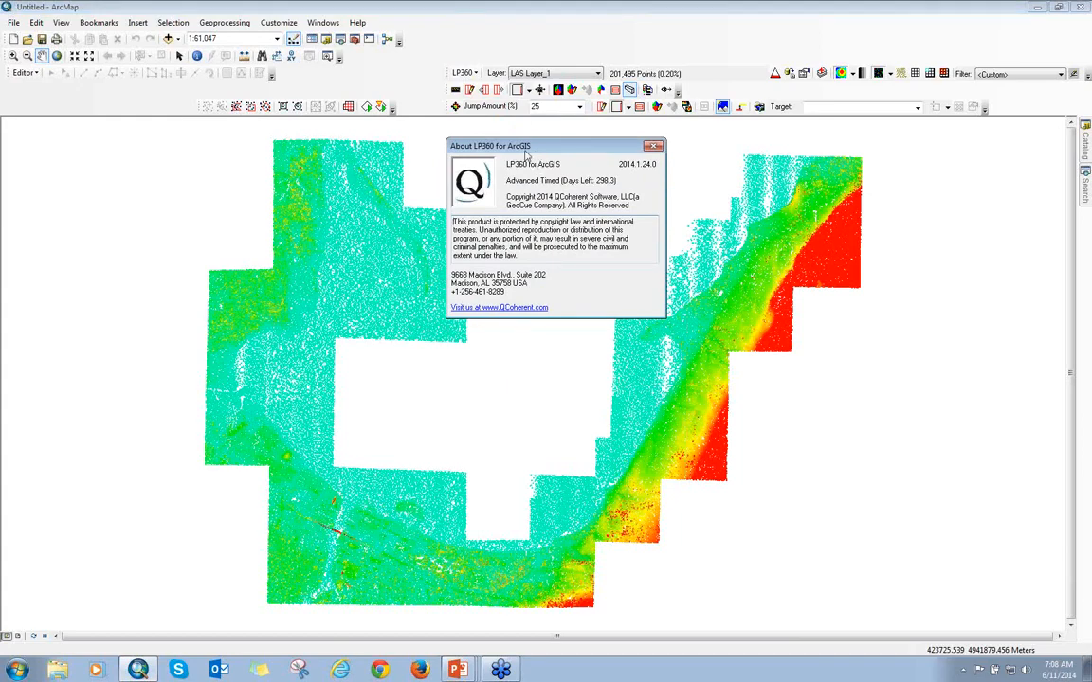
{"action": "left_click", "coordinate": [653, 145]}
Step: Check the LP360 update command and the list of LAS layers available as the active layer
{"action": "left_click", "coordinate": [462, 74]}
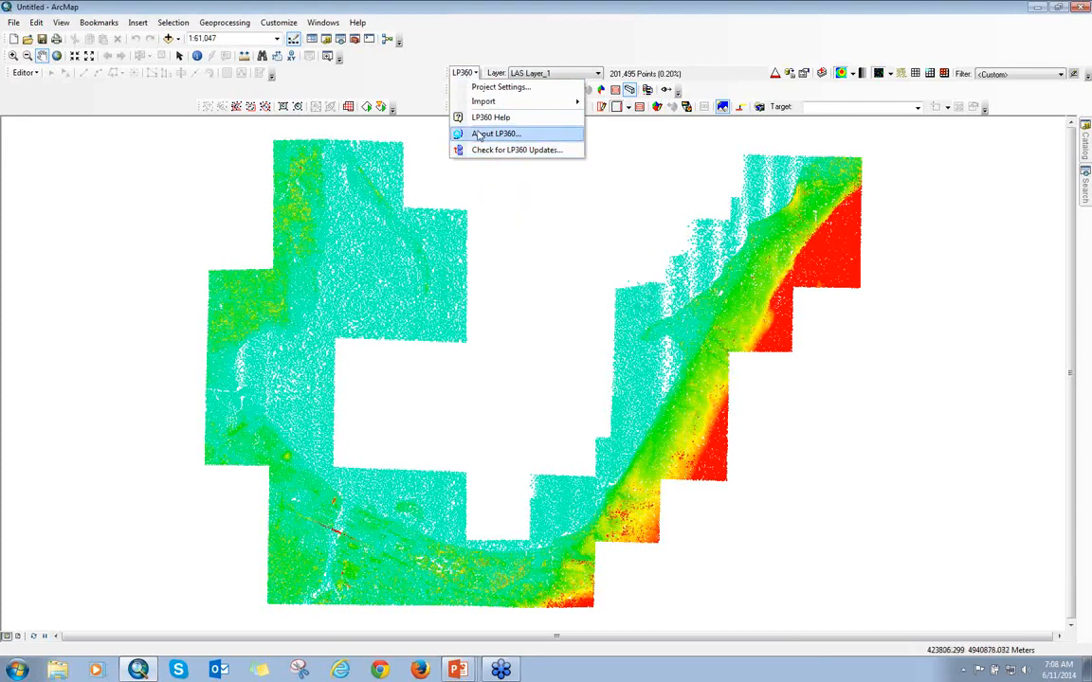
{"action": "left_click", "coordinate": [503, 48]}
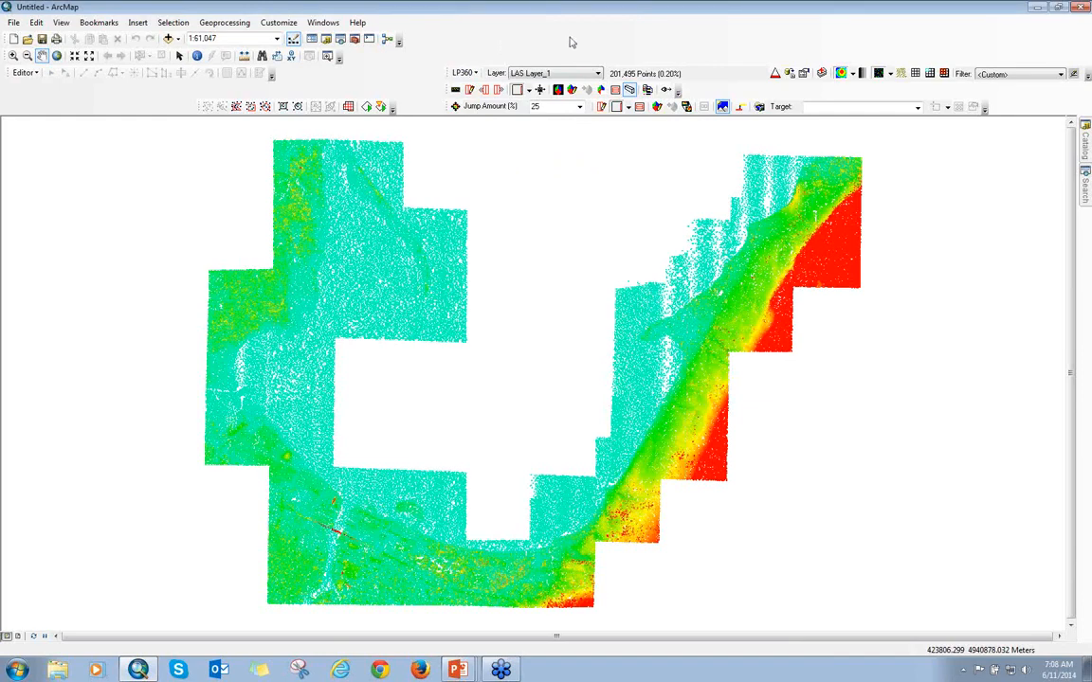
{"action": "left_click", "coordinate": [527, 74]}
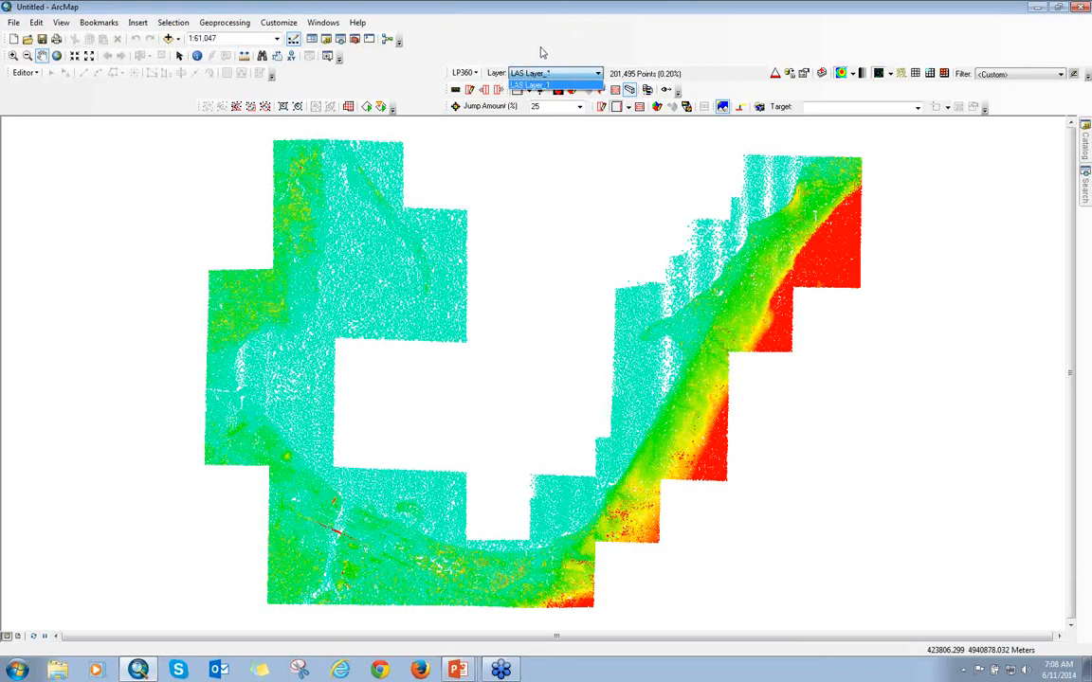
{"action": "left_click", "coordinate": [541, 52]}
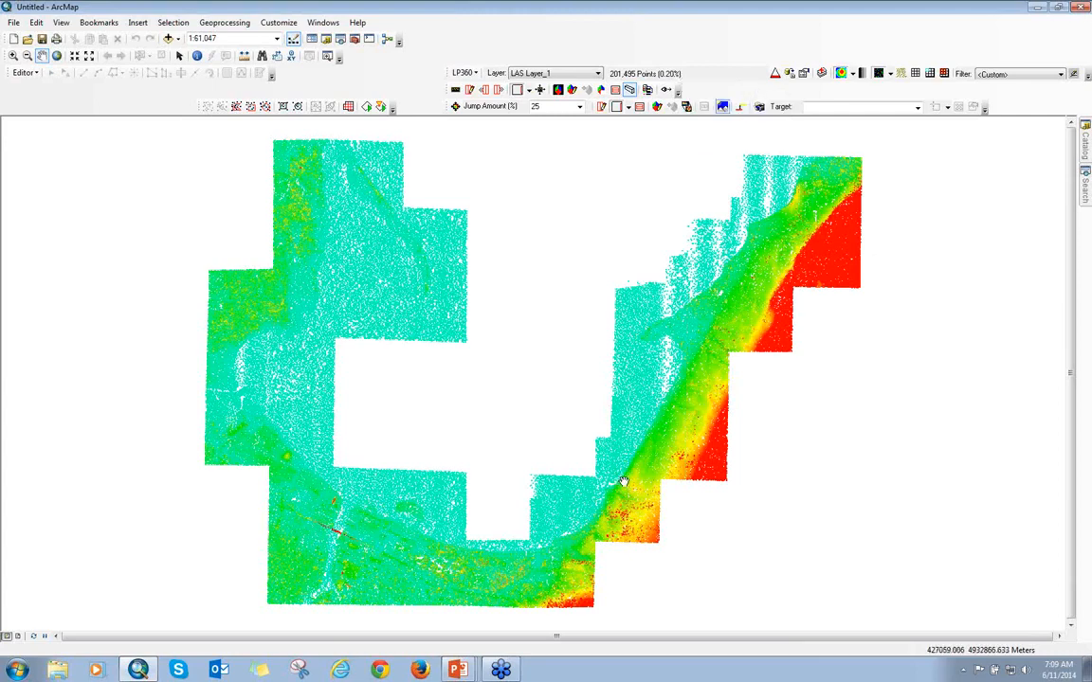
Step: Force 100% point resolution for the wooded area near the southern shoreline at a map scale of 1:1,250
{"action": "scroll", "coordinate": [612, 485], "scroll_direction": "up", "scroll_amount": 5}
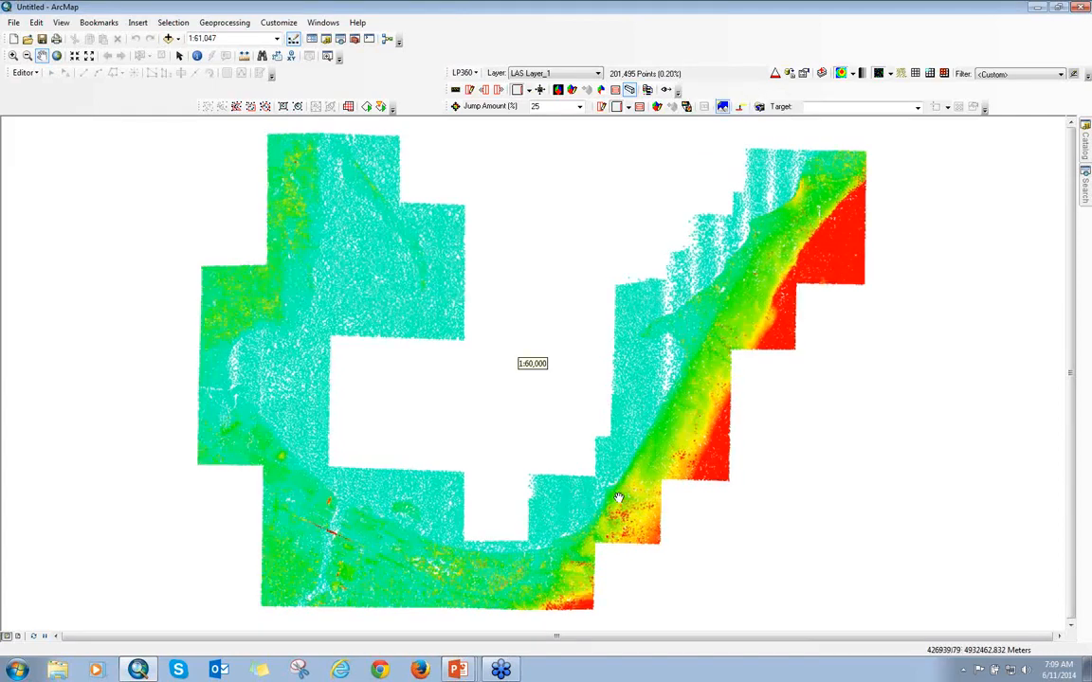
{"action": "scroll", "coordinate": [629, 518], "scroll_direction": "up", "scroll_amount": 5}
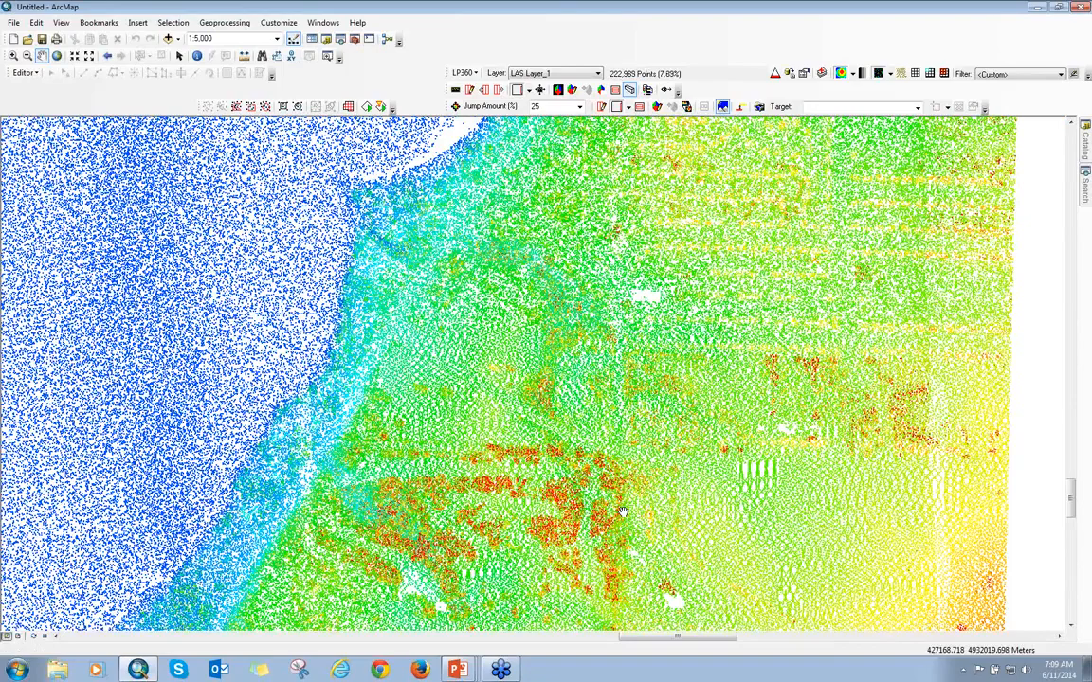
{"action": "scroll", "coordinate": [623, 513], "scroll_direction": "up", "scroll_amount": 1}
{"action": "scroll", "coordinate": [622, 513], "scroll_direction": "up", "scroll_amount": 1}
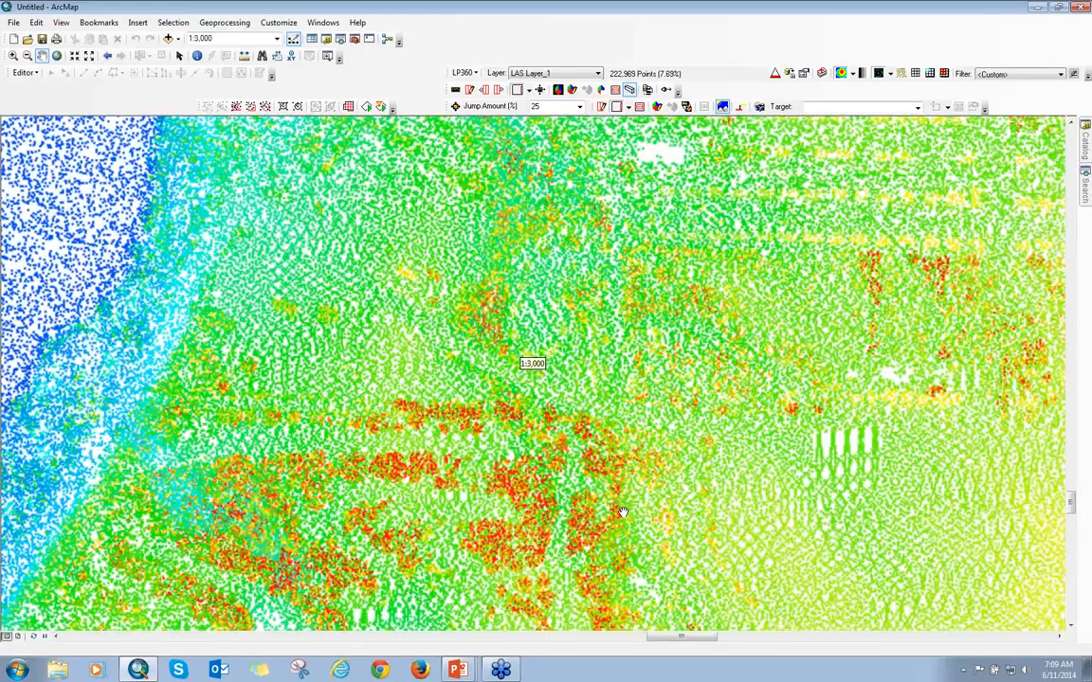
{"action": "scroll", "coordinate": [623, 513], "scroll_direction": "up", "scroll_amount": 1}
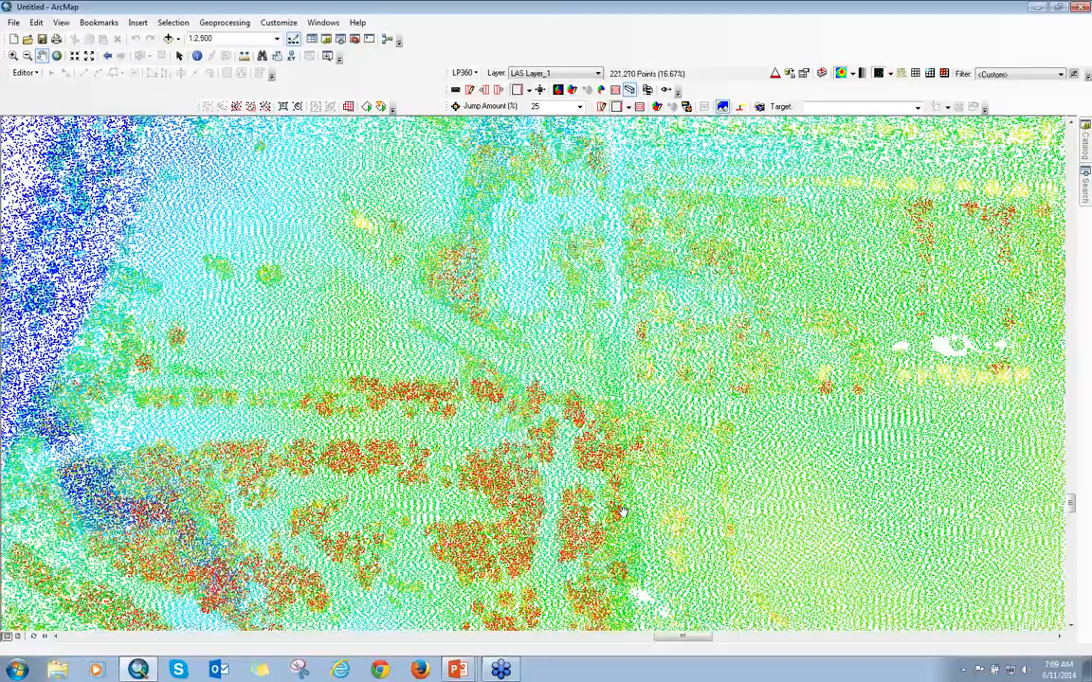
{"action": "scroll", "coordinate": [623, 513], "scroll_direction": "up", "scroll_amount": 1}
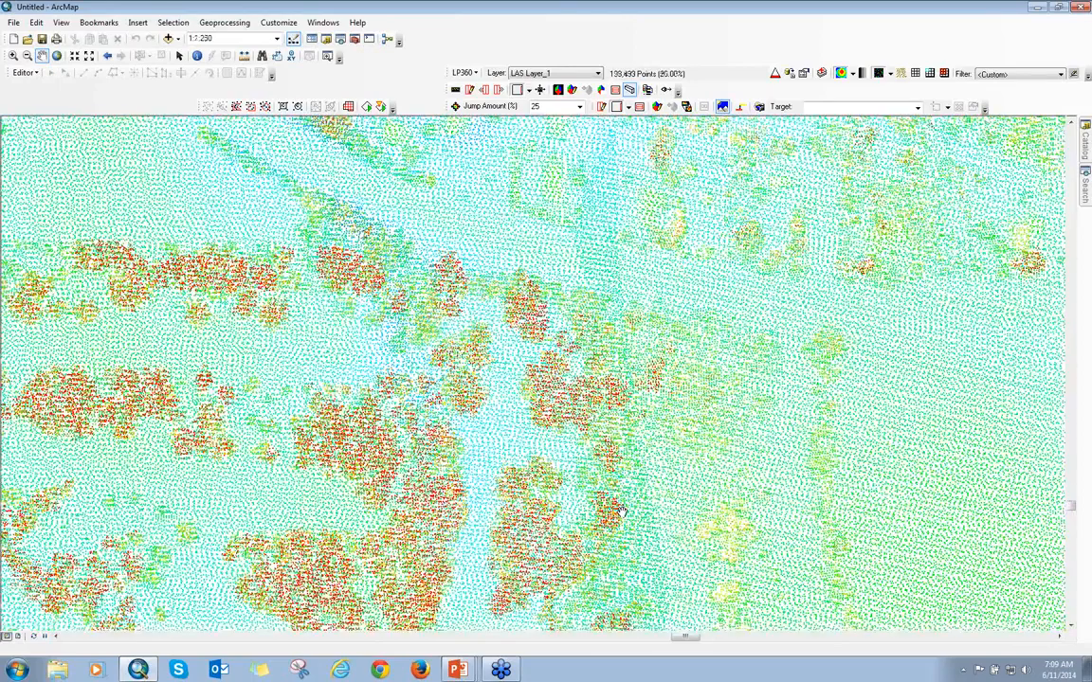
{"action": "left_click_drag", "start_coordinate": [621, 512], "coordinate": [763, 424]}
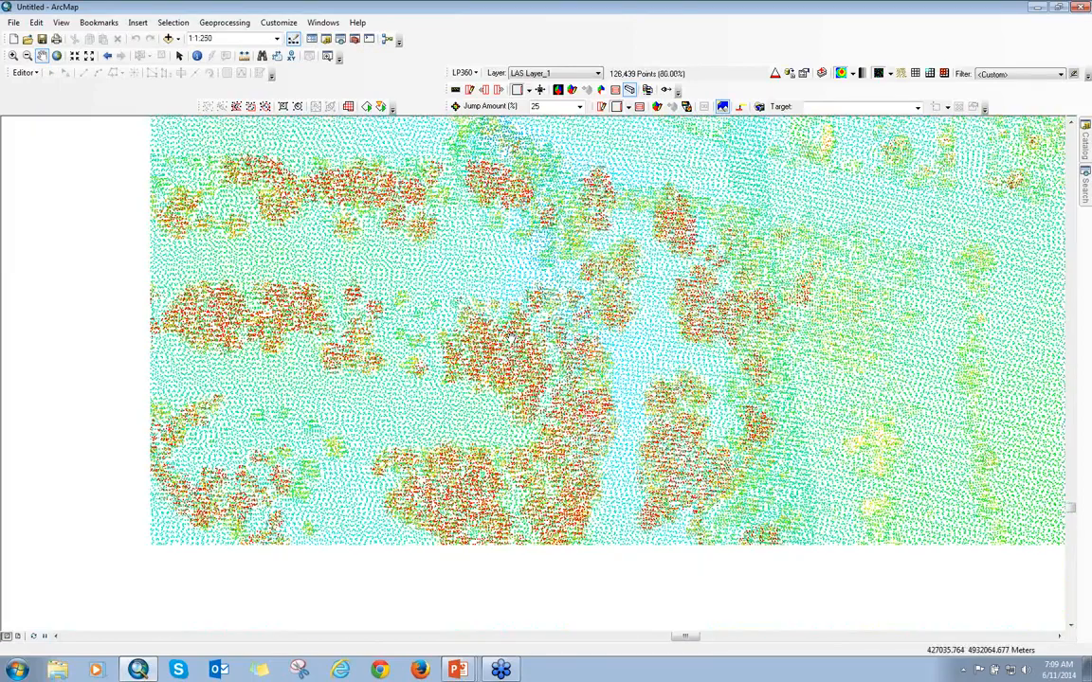
{"action": "left_click", "coordinate": [774, 75]}
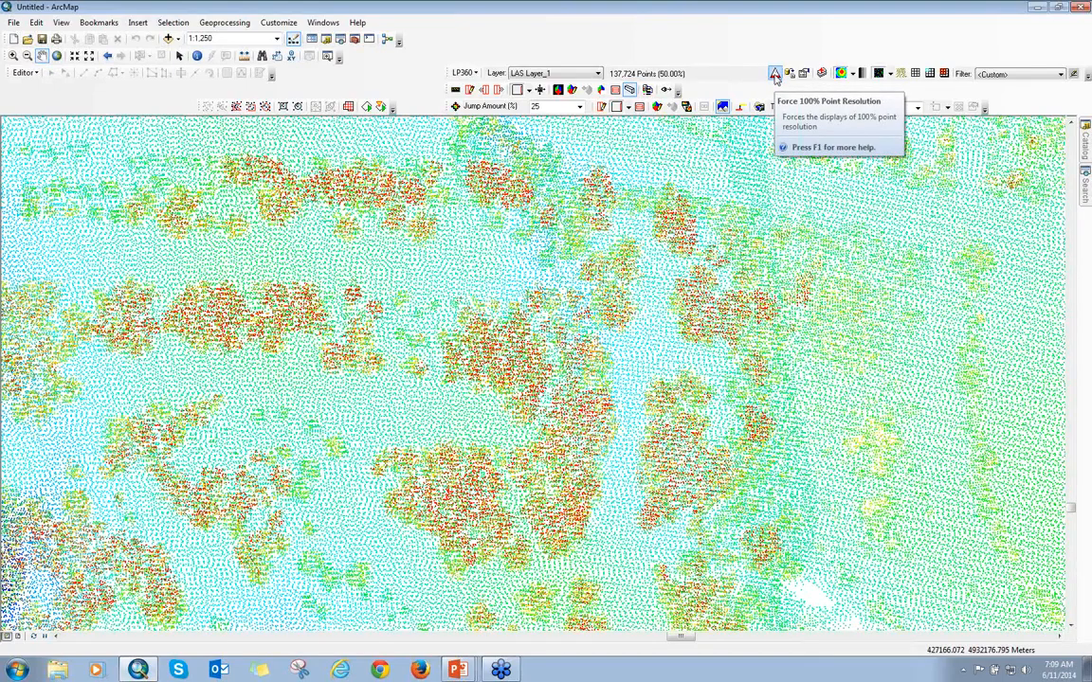
{"action": "left_click", "coordinate": [775, 75]}
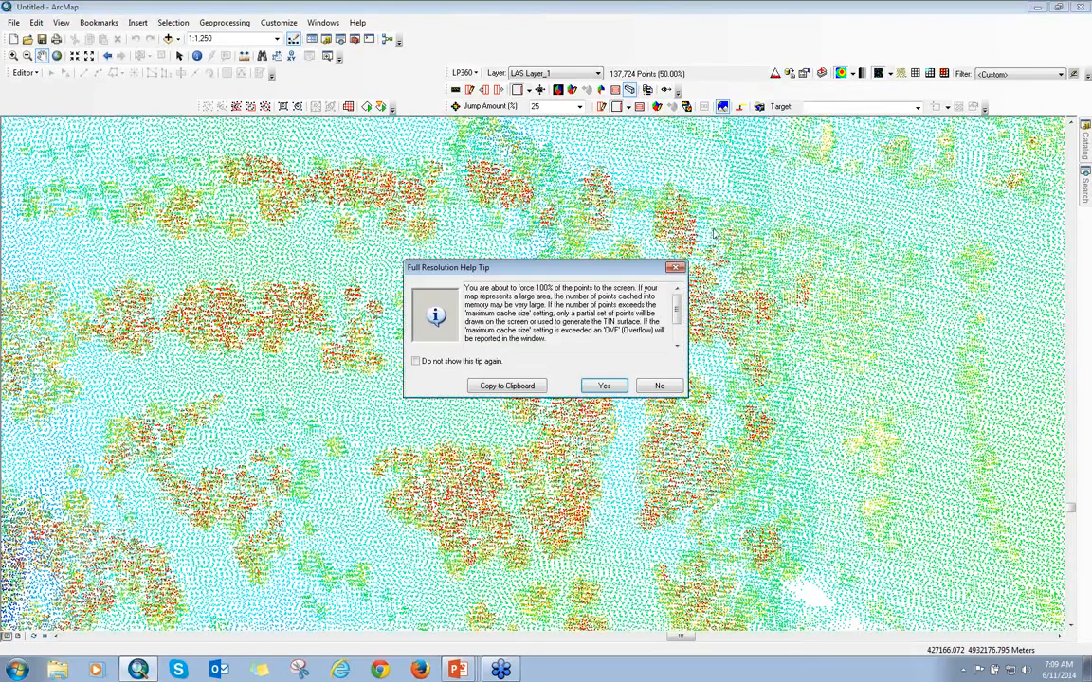
{"action": "left_click", "coordinate": [606, 386]}
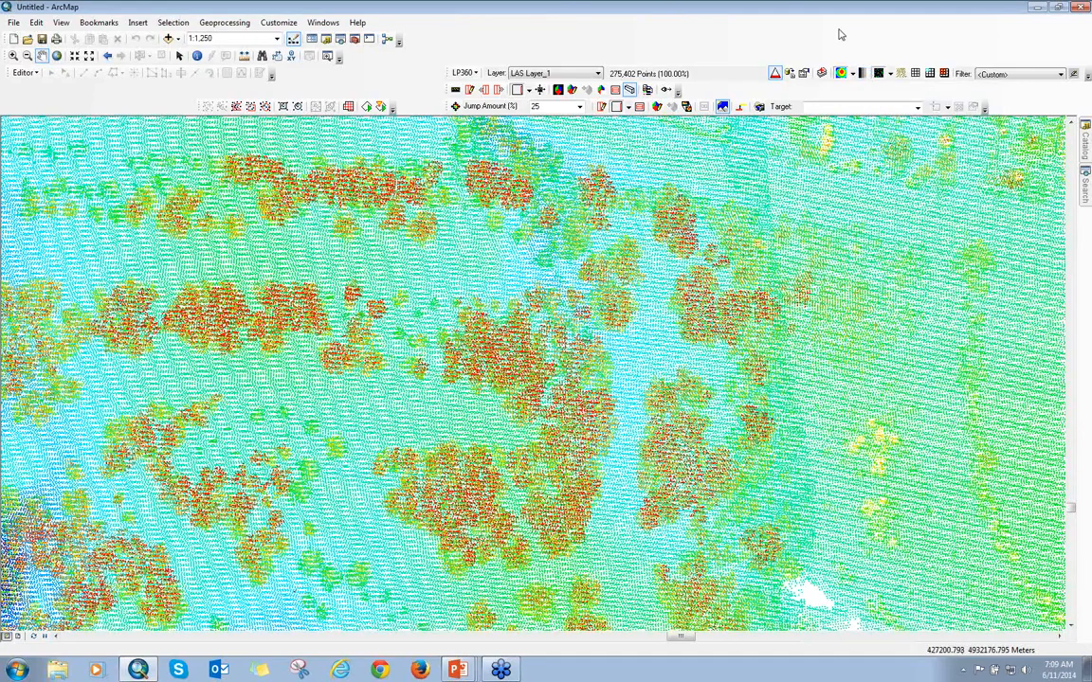
Step: Display the LAS layer as a shaded TIN surface and turn off the forced 100% point resolution
{"action": "left_click", "coordinate": [890, 73]}
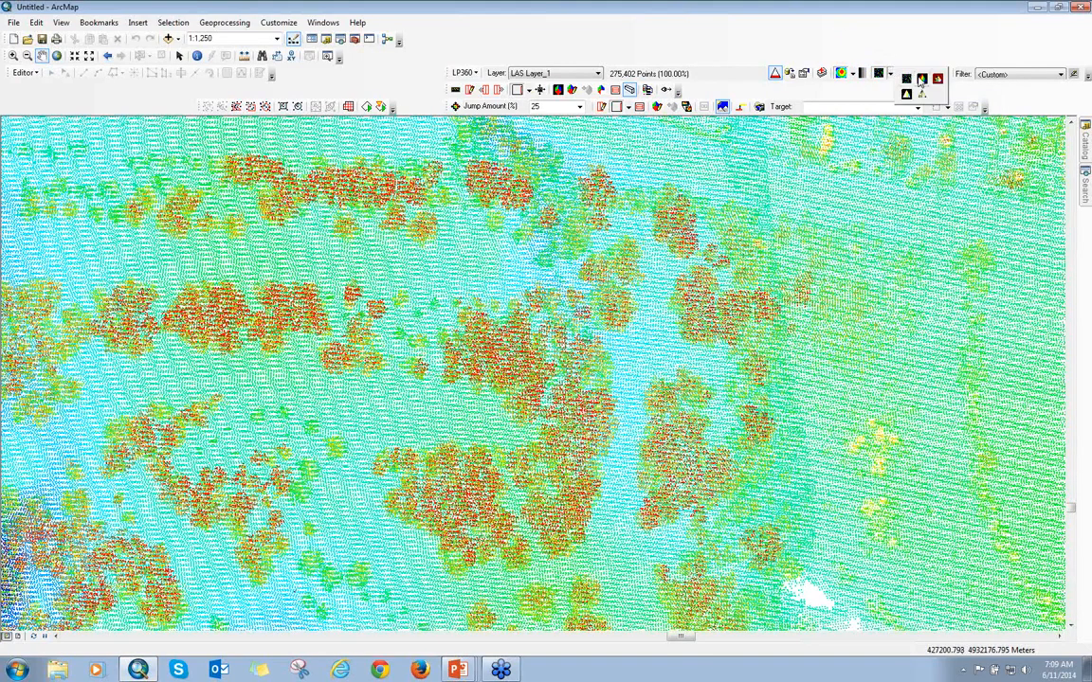
{"action": "left_click", "coordinate": [921, 80]}
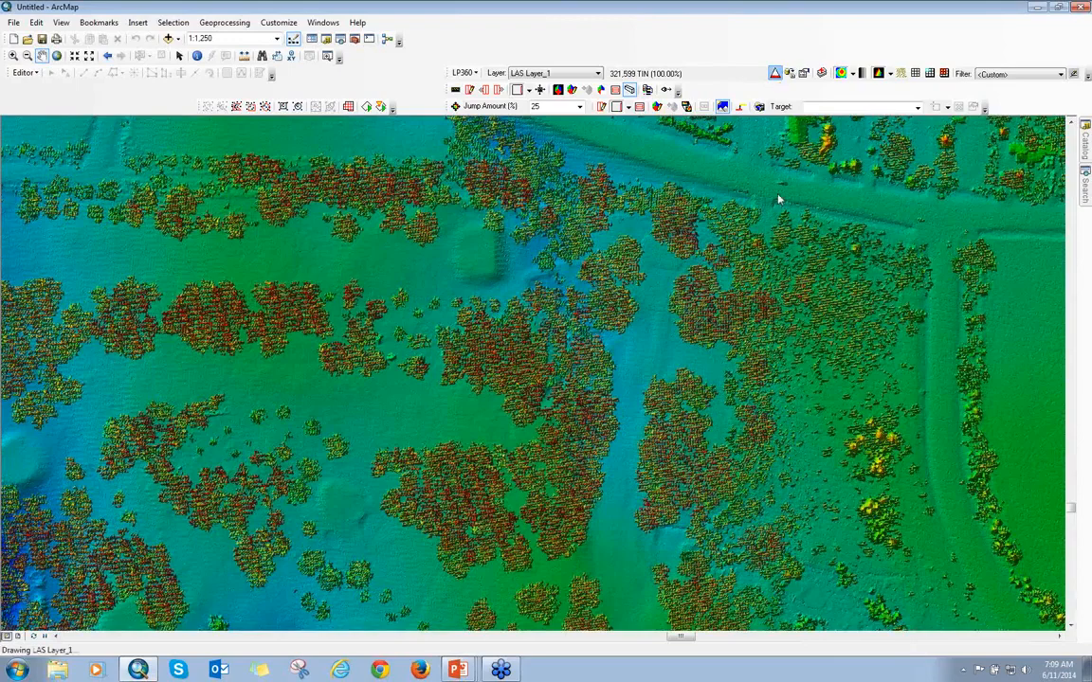
{"action": "left_click", "coordinate": [775, 74]}
{"action": "left_click", "coordinate": [775, 75]}
{"action": "left_click", "coordinate": [775, 75]}
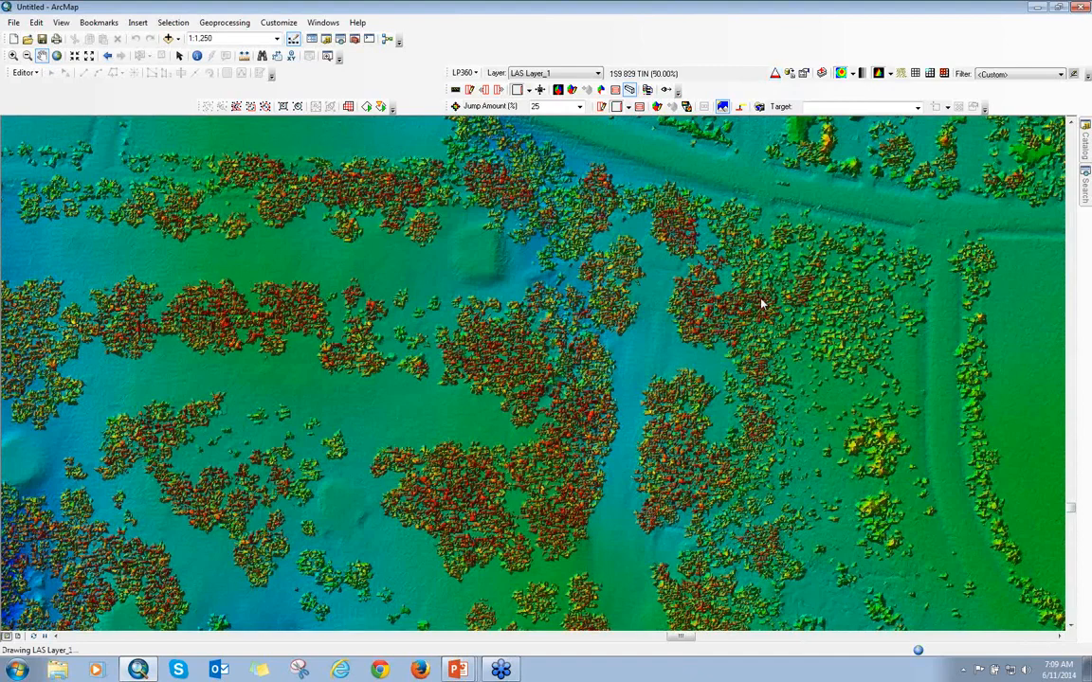
{"action": "left_click", "coordinate": [775, 75]}
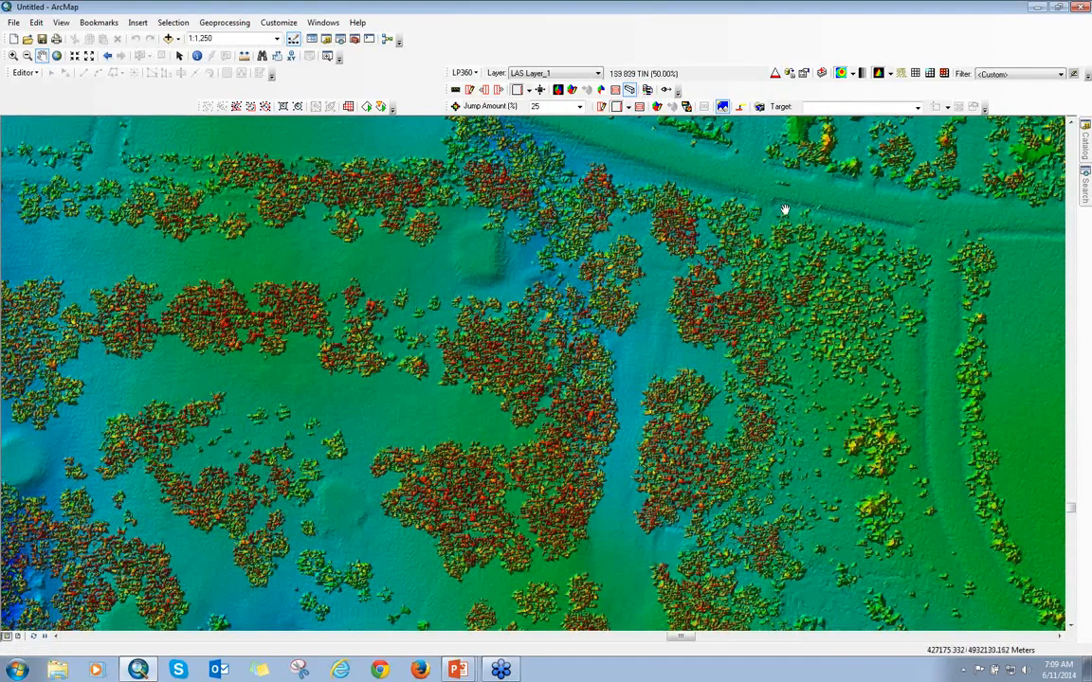
Step: Review the LAS layer's general, source, symbology, display and performance properties, including the point limit for forced 100% resolution
{"action": "left_click", "coordinate": [804, 74]}
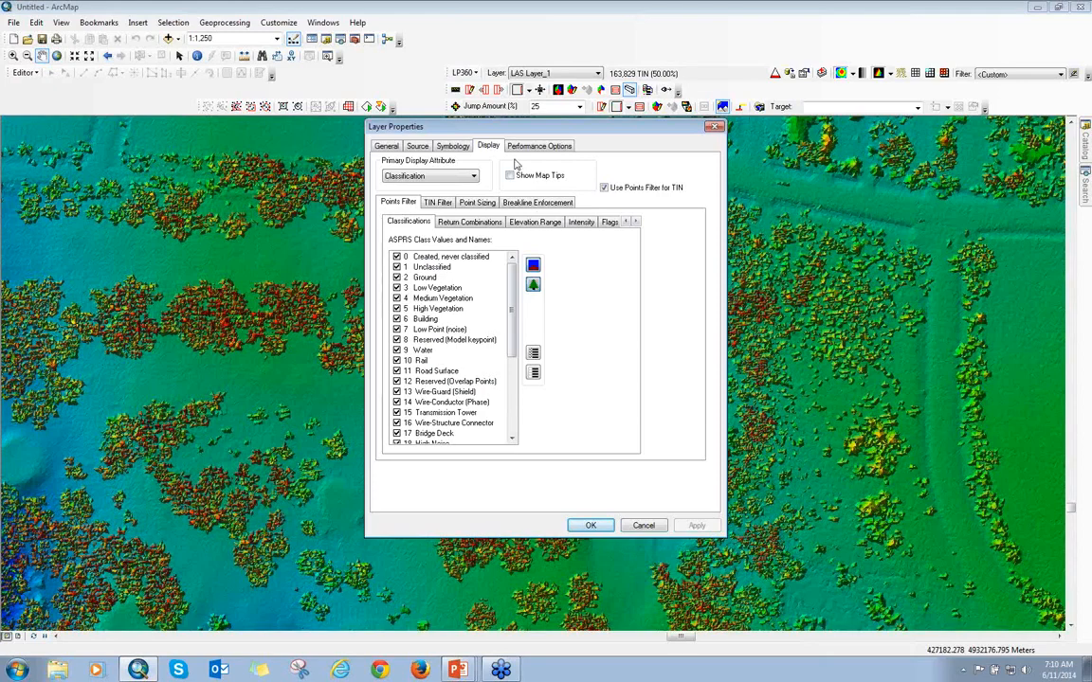
{"action": "left_click", "coordinate": [384, 146]}
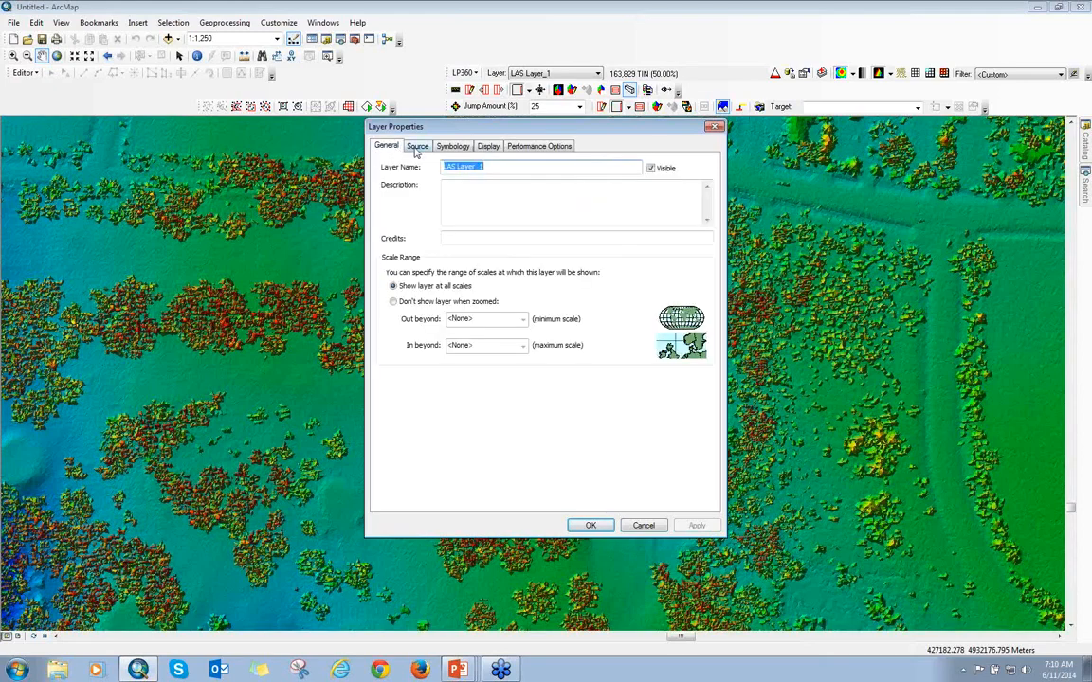
{"action": "left_click", "coordinate": [415, 148]}
{"action": "left_click", "coordinate": [453, 147]}
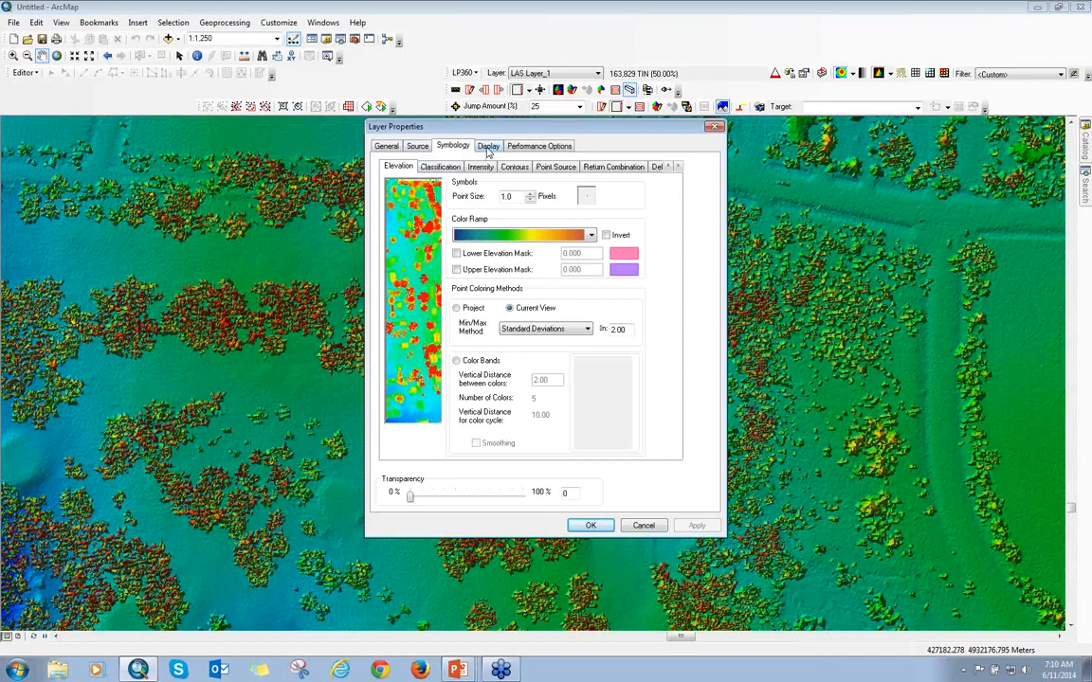
{"action": "left_click", "coordinate": [488, 148]}
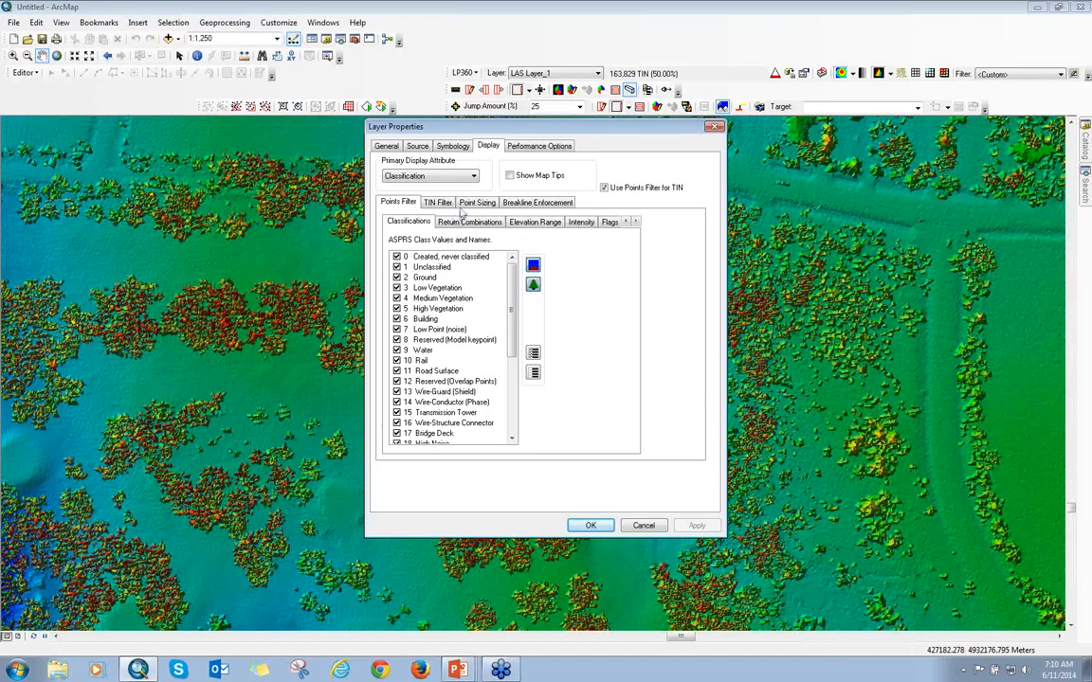
{"action": "left_click", "coordinate": [518, 149]}
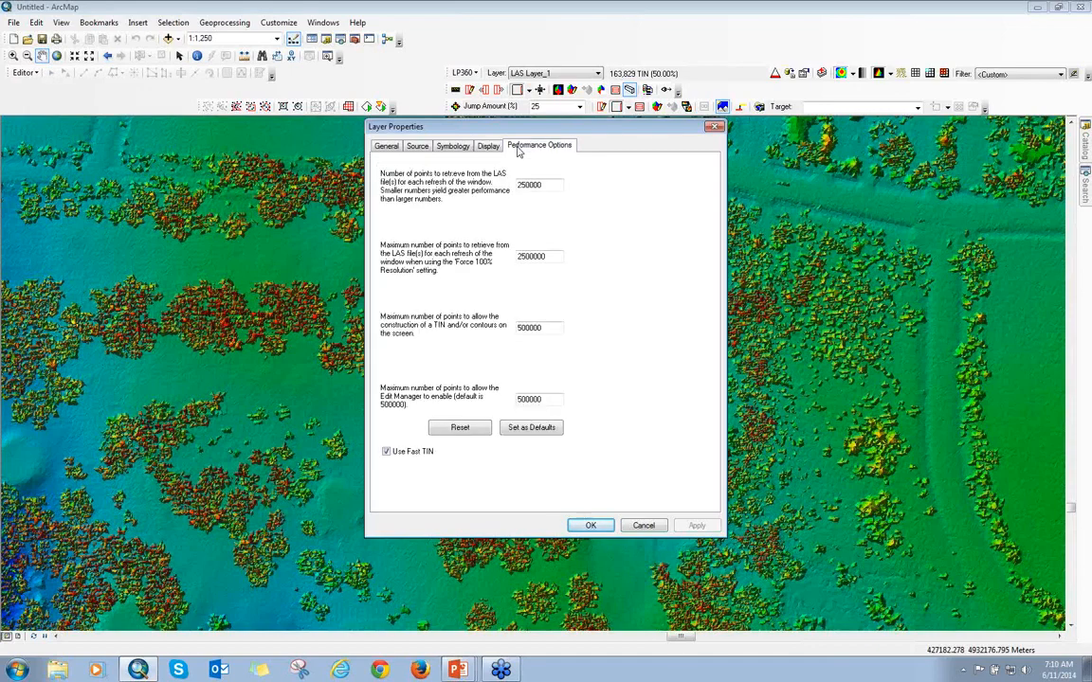
{"action": "left_click", "coordinate": [550, 257]}
{"action": "left_click", "coordinate": [590, 525]}
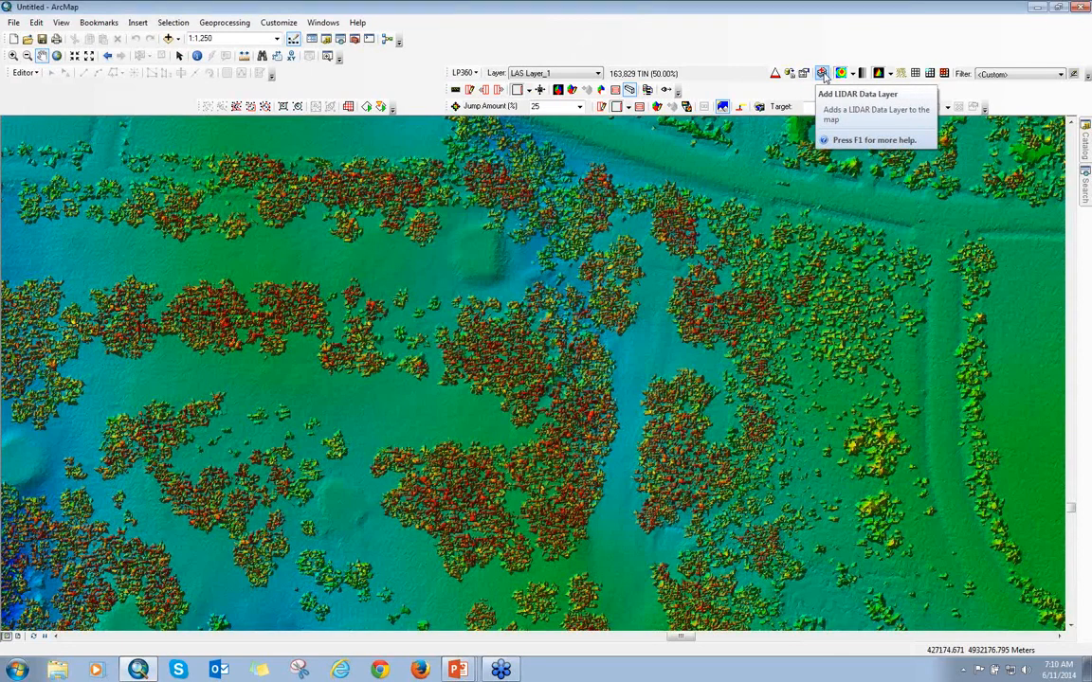
Step: Check the available TIN and point display types, and color the LAS layer's TIN surface by color band
{"action": "left_click", "coordinate": [890, 75]}
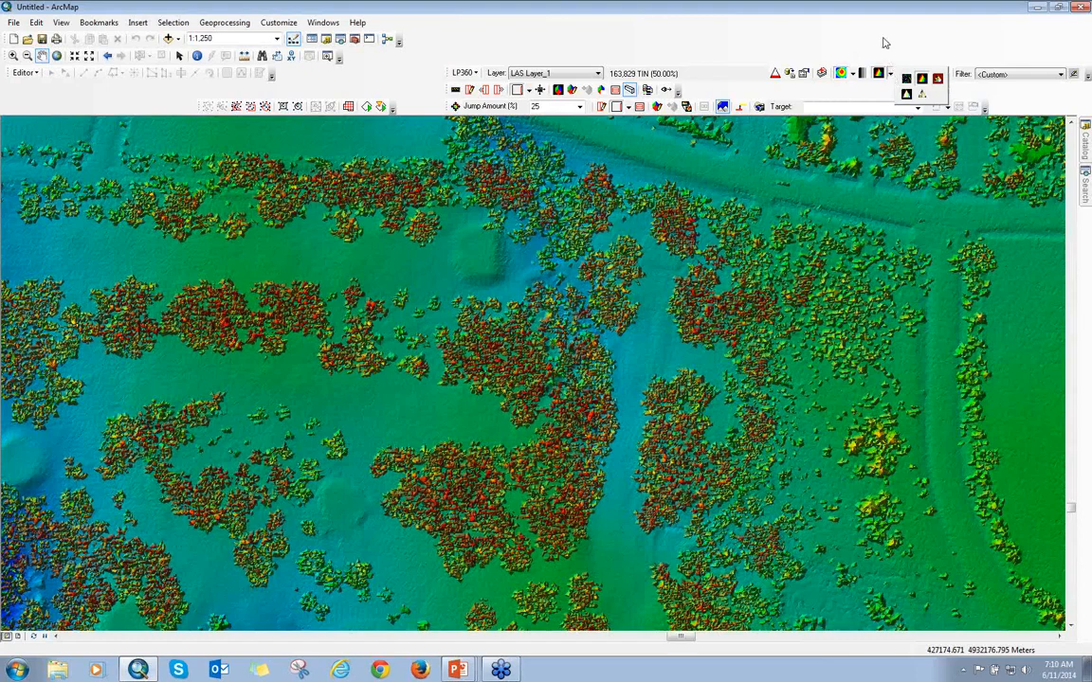
{"action": "left_click", "coordinate": [883, 43]}
{"action": "scroll", "coordinate": [347, 425], "scroll_direction": "down", "scroll_amount": 3}
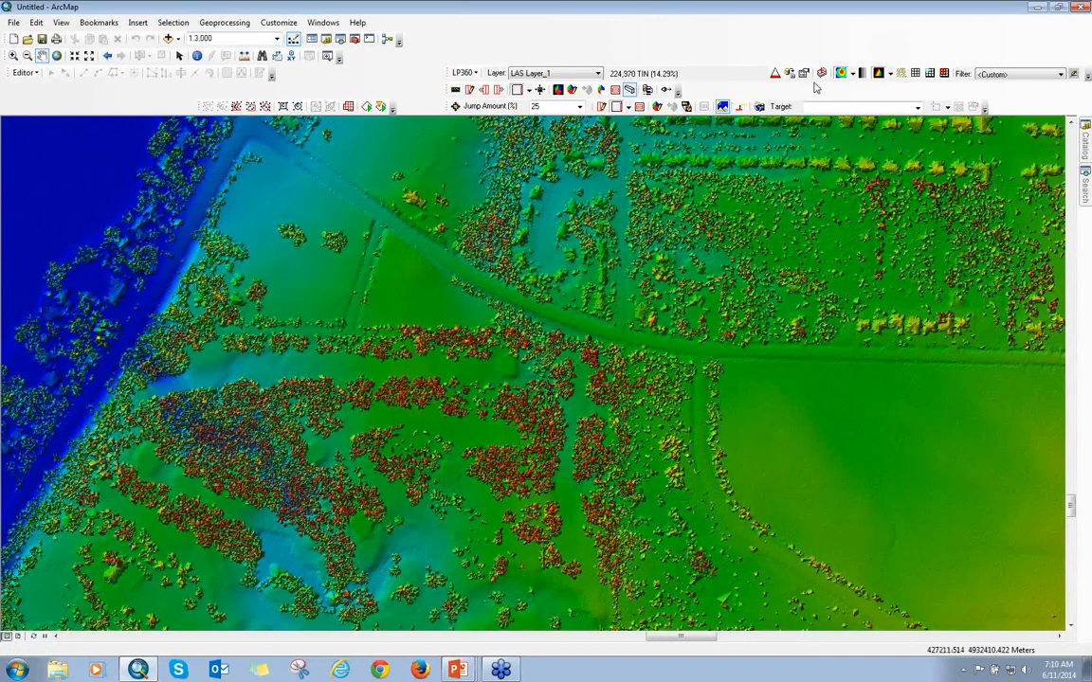
{"action": "left_click", "coordinate": [852, 75]}
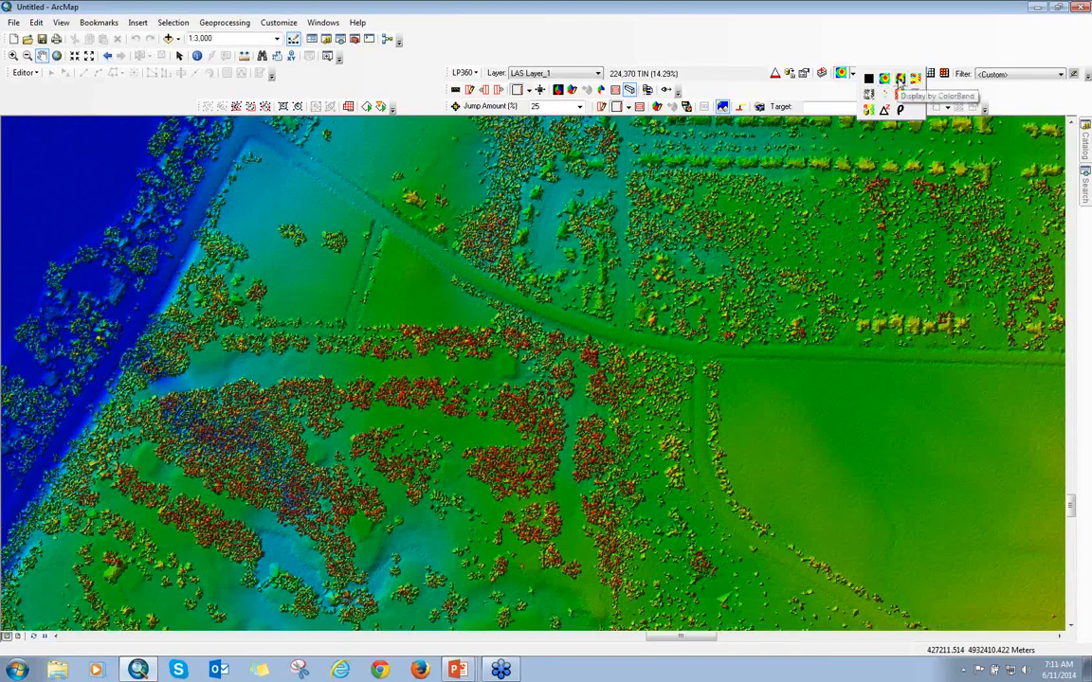
{"action": "left_click", "coordinate": [900, 79]}
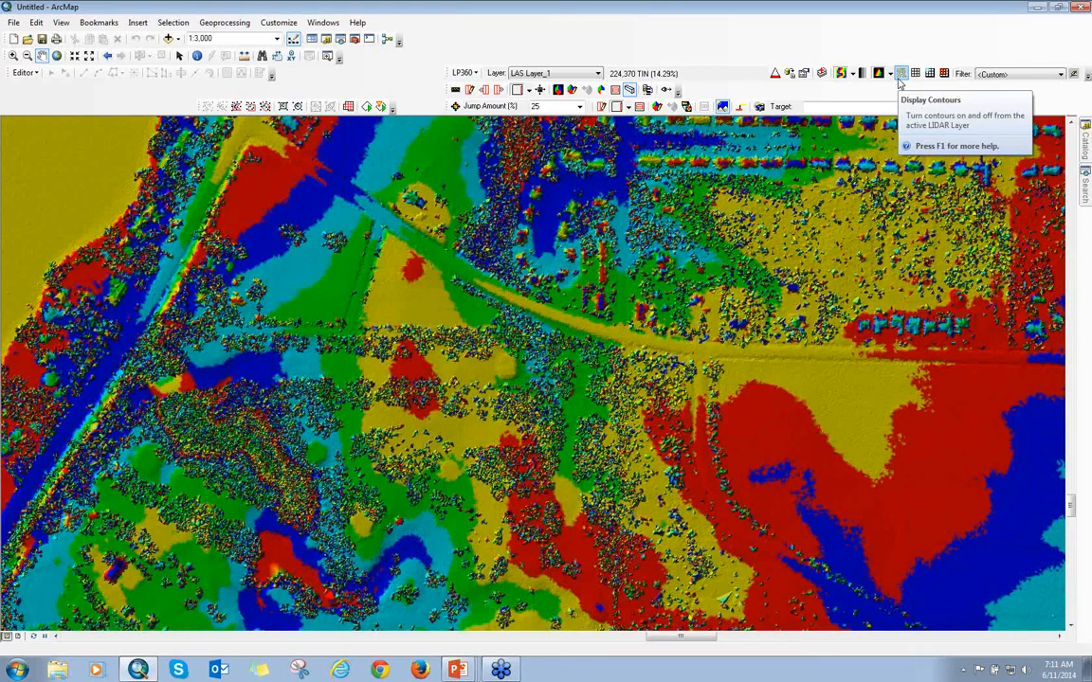
Step: Color the TIN surface by classification and examine the rows of red building points inland from the shoreline
{"action": "left_click", "coordinate": [899, 76]}
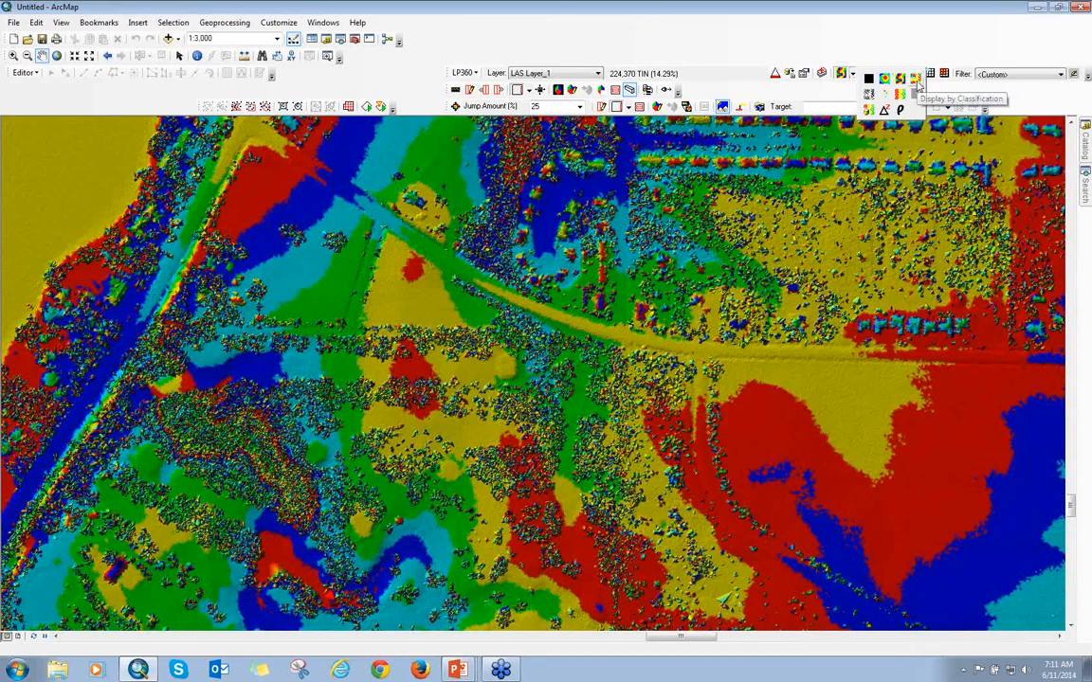
{"action": "left_click", "coordinate": [916, 82]}
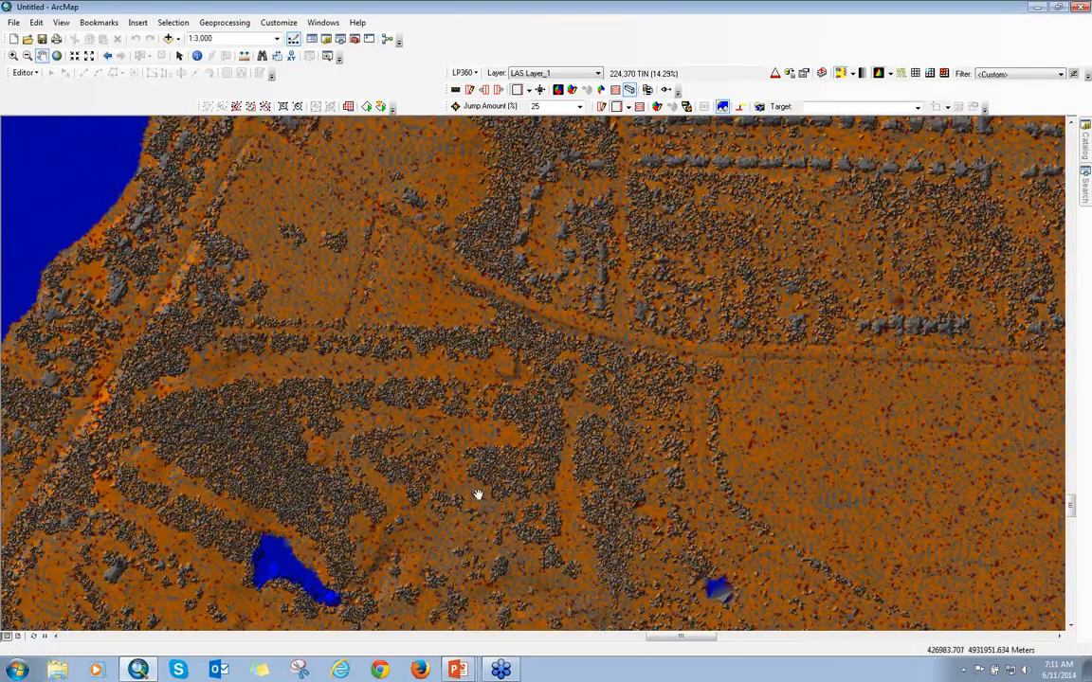
{"action": "scroll", "coordinate": [477, 495], "scroll_direction": "down", "scroll_amount": 4}
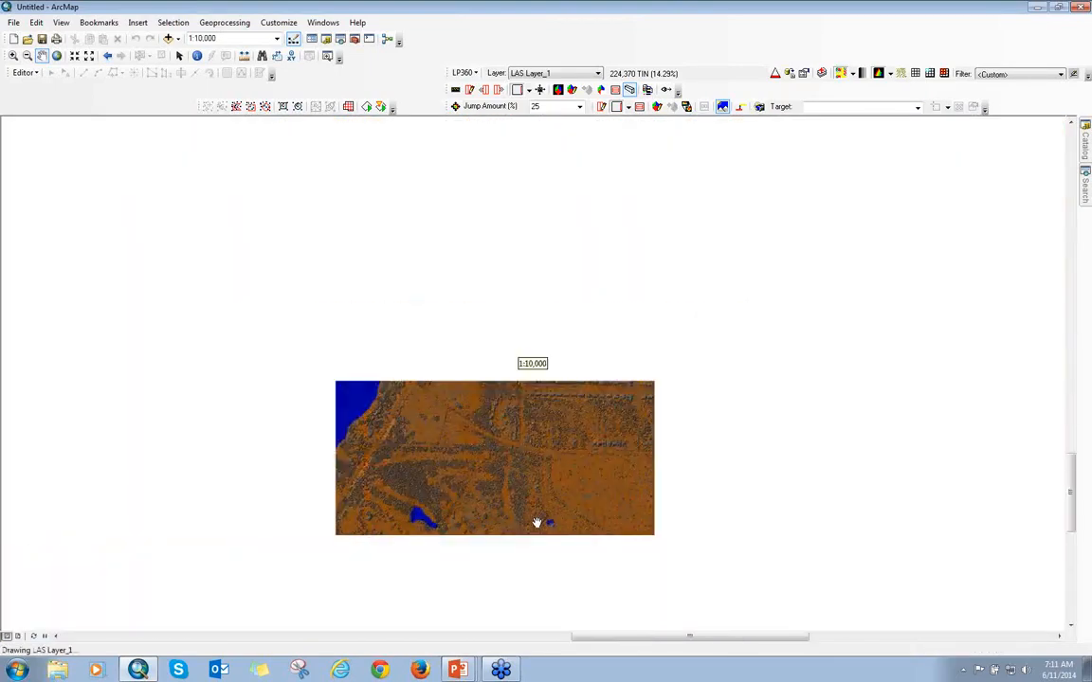
{"action": "scroll", "coordinate": [536, 523], "scroll_direction": "down", "scroll_amount": 1}
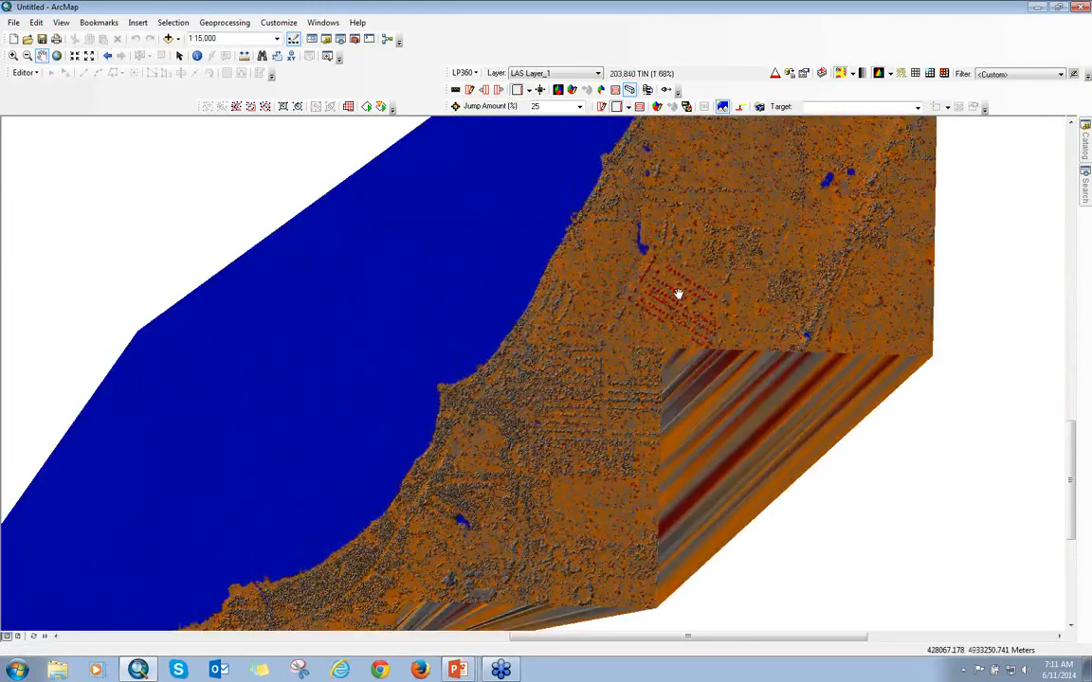
{"action": "scroll", "coordinate": [678, 293], "scroll_direction": "up", "scroll_amount": 3}
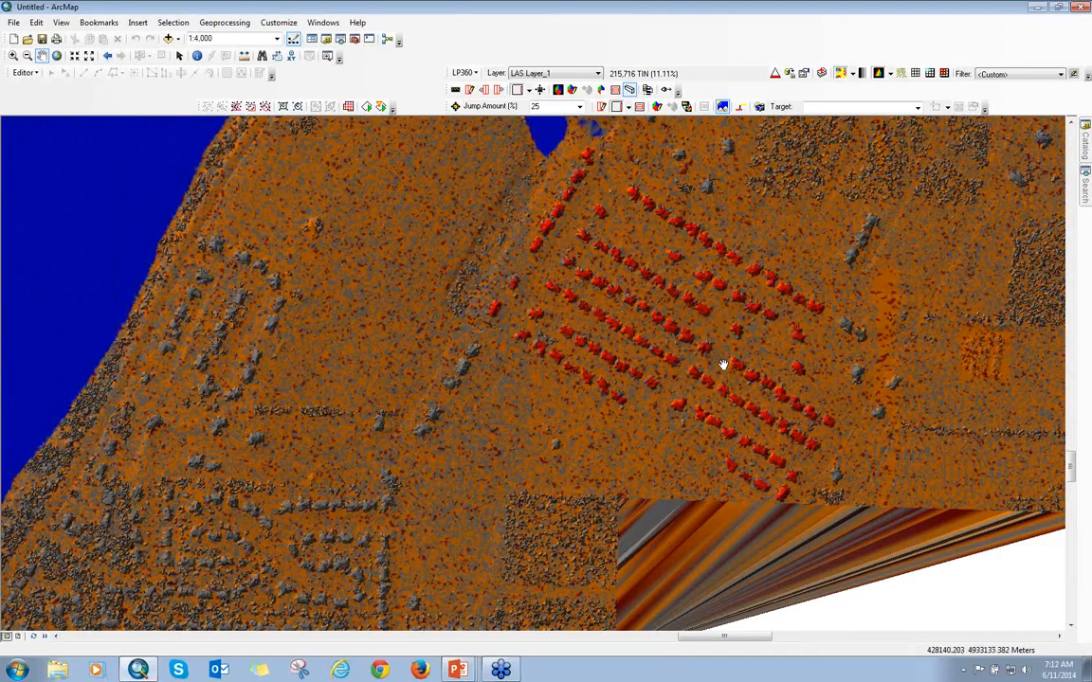
Step: Color the TIN surface by intensity, followed by return combination
{"action": "left_click", "coordinate": [852, 74]}
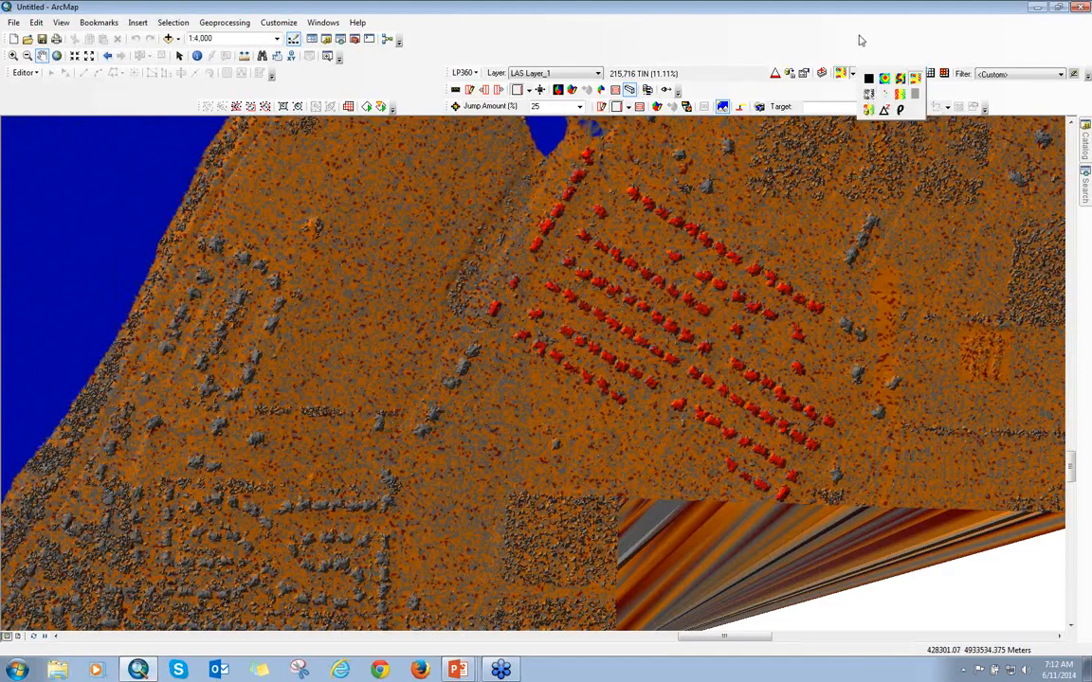
{"action": "left_click", "coordinate": [868, 94]}
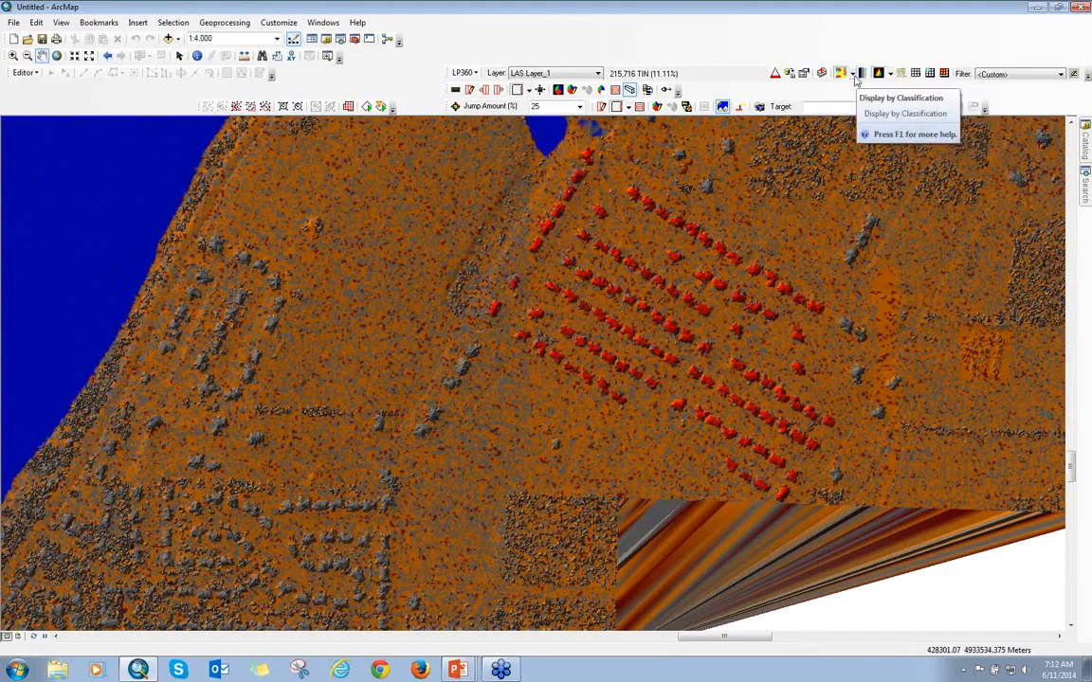
{"action": "left_click", "coordinate": [852, 74]}
{"action": "left_click", "coordinate": [868, 95]}
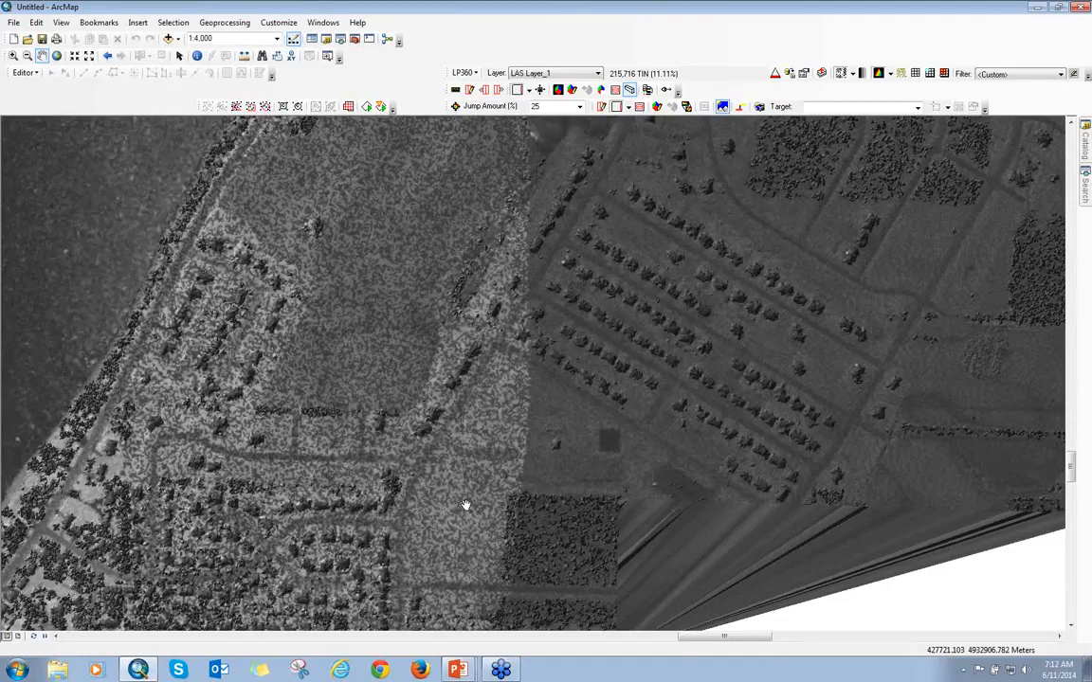
{"action": "left_click", "coordinate": [852, 75]}
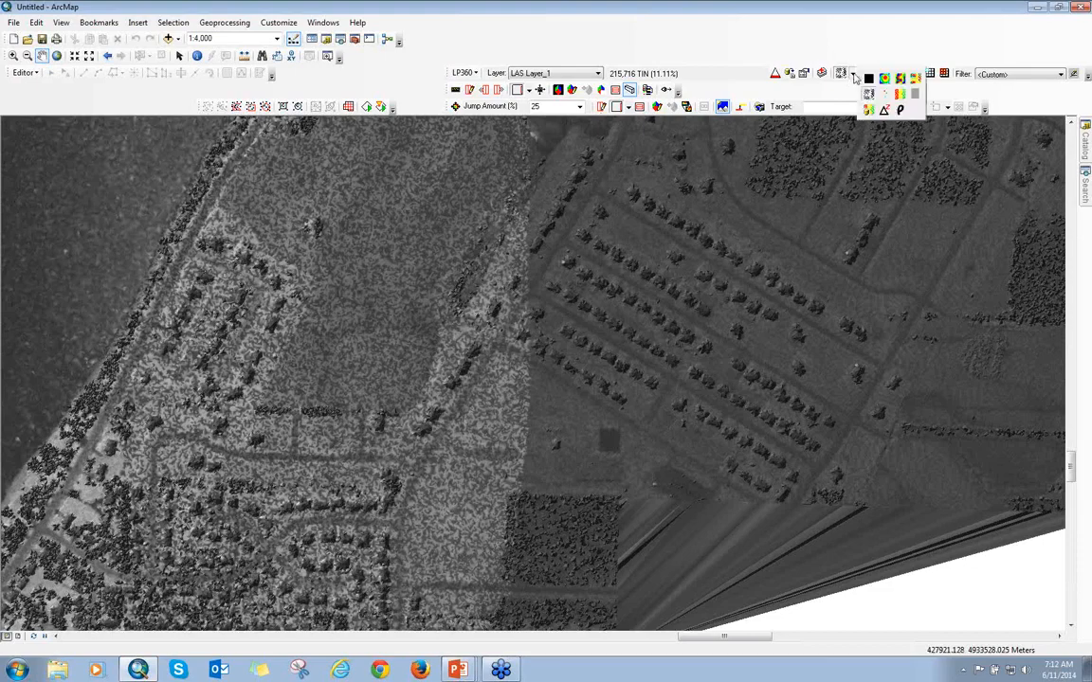
{"action": "left_click", "coordinate": [886, 95]}
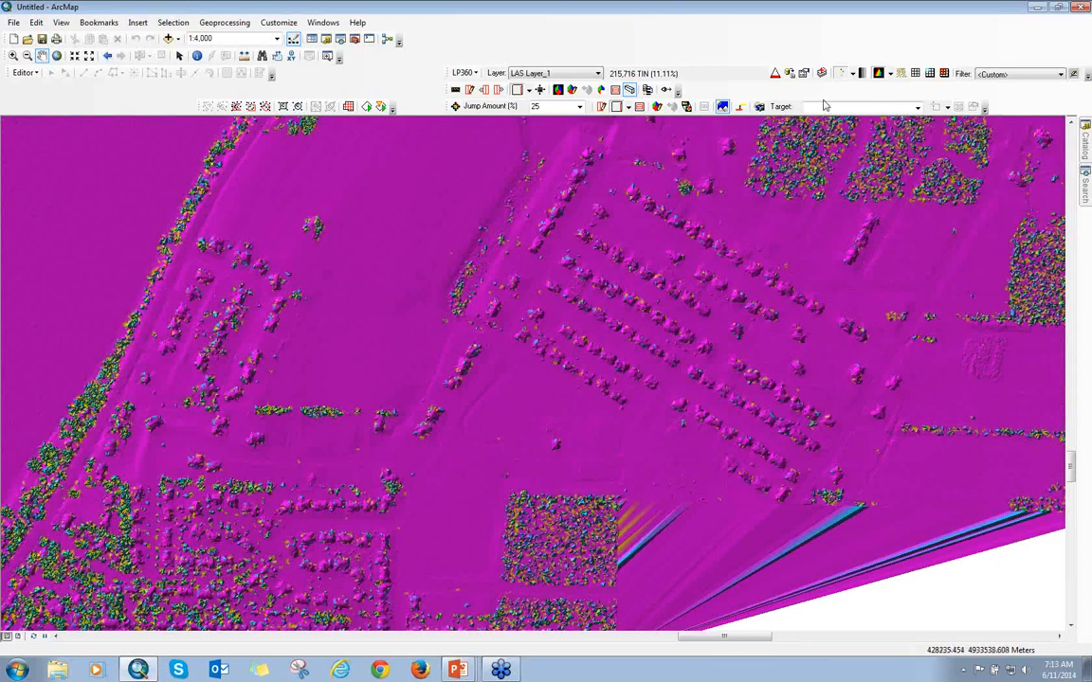
Step: Draw a profile across the wooded blocks in the northeast, color its points by return combination, and close the profile view
{"action": "left_click", "coordinate": [470, 89]}
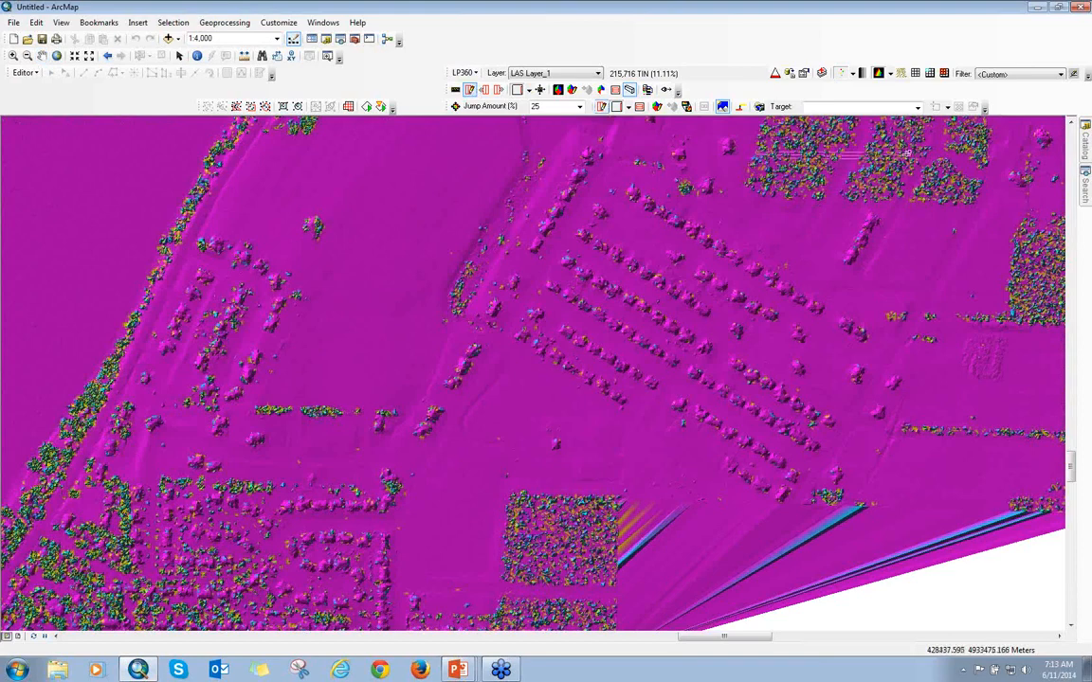
{"action": "left_click", "coordinate": [995, 149]}
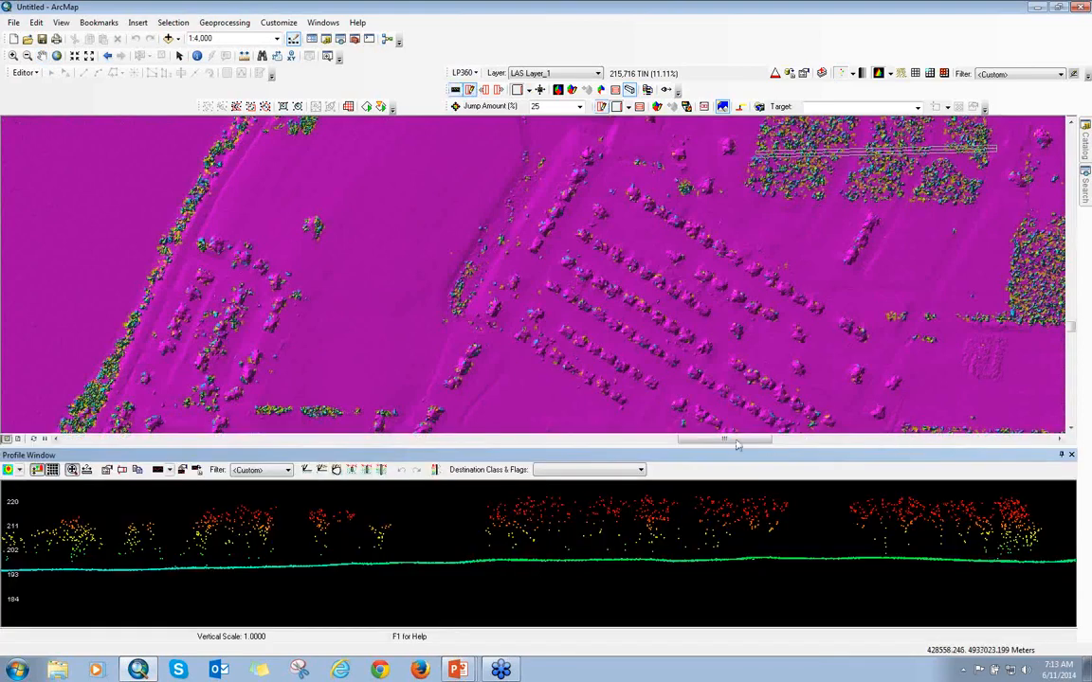
{"action": "left_click", "coordinate": [20, 471]}
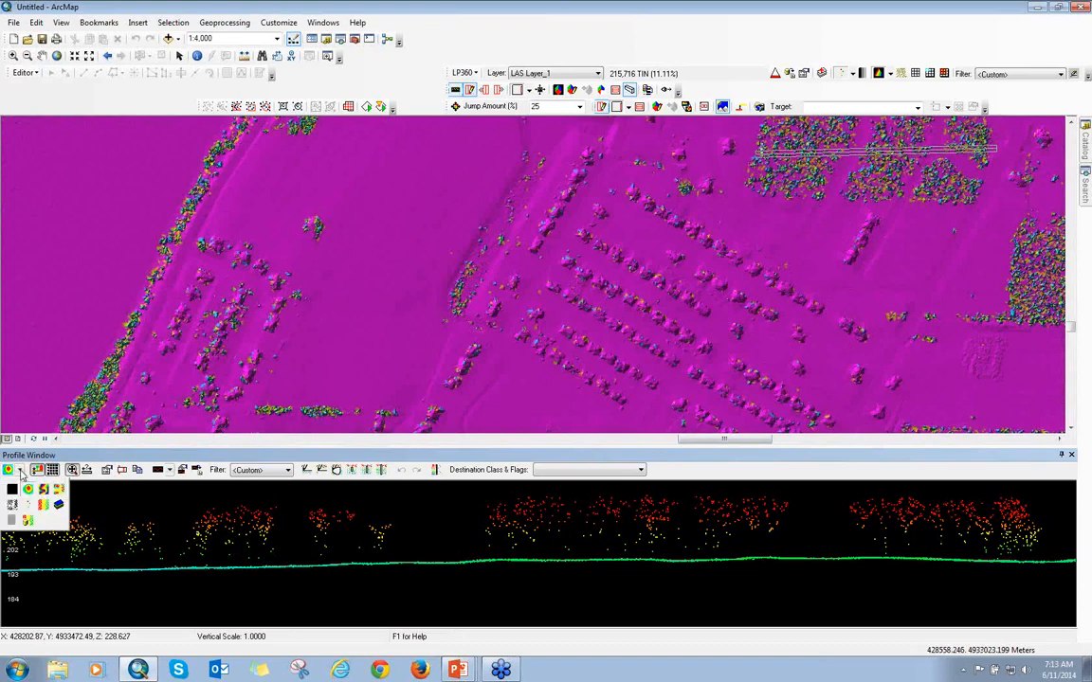
{"action": "left_click", "coordinate": [27, 517]}
{"action": "scroll", "coordinate": [463, 540], "scroll_direction": "down", "scroll_amount": 1}
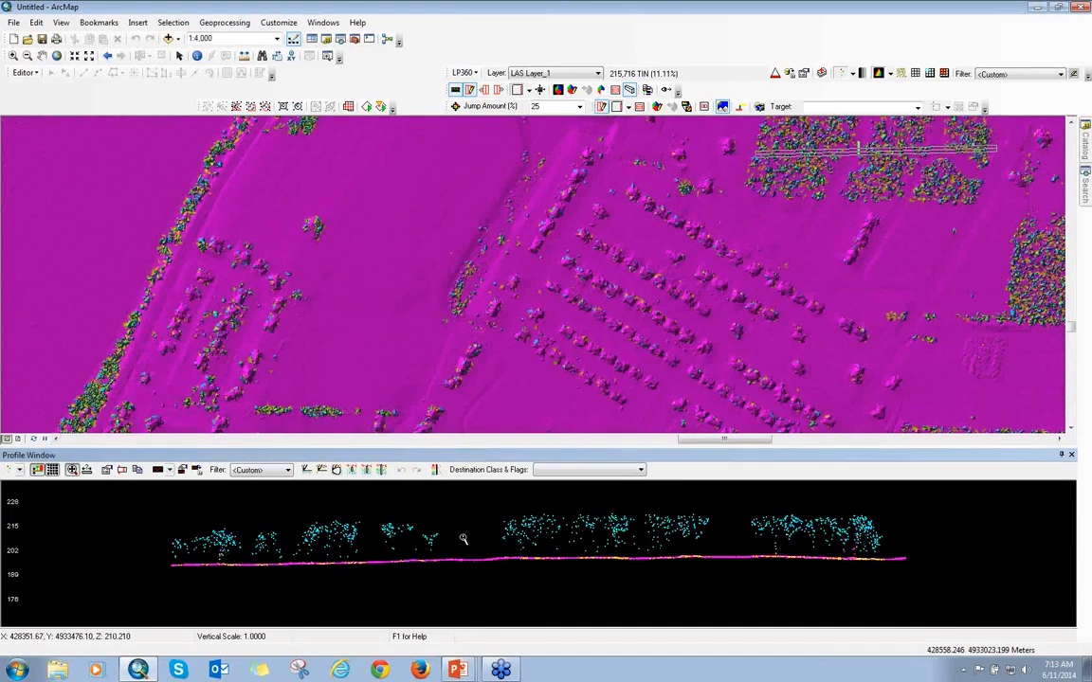
{"action": "scroll", "coordinate": [464, 539], "scroll_direction": "down", "scroll_amount": 1}
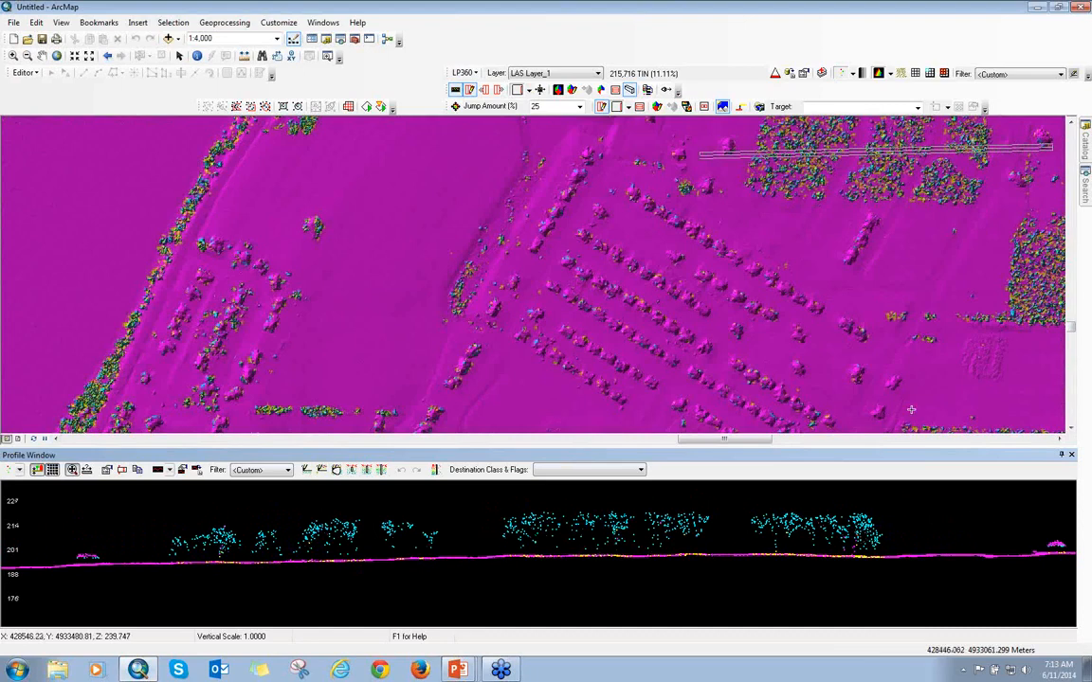
{"action": "left_click", "coordinate": [1072, 455]}
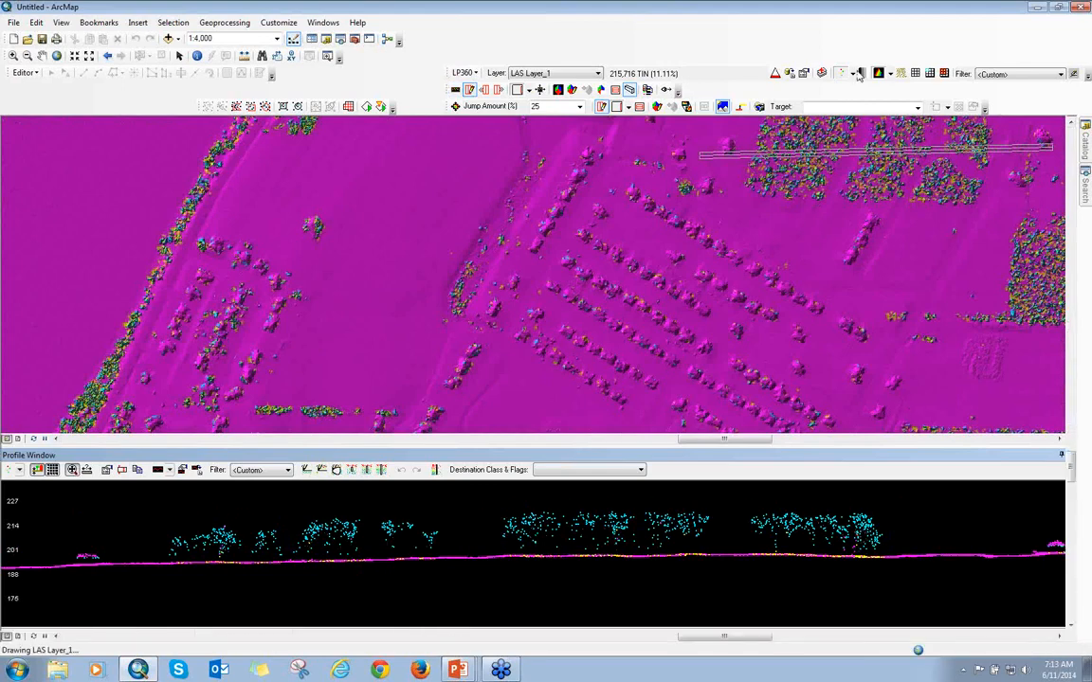
Step: Color the TIN surface by point source ID and view the flight lines across the dataset at 1:60,000
{"action": "left_click", "coordinate": [853, 74]}
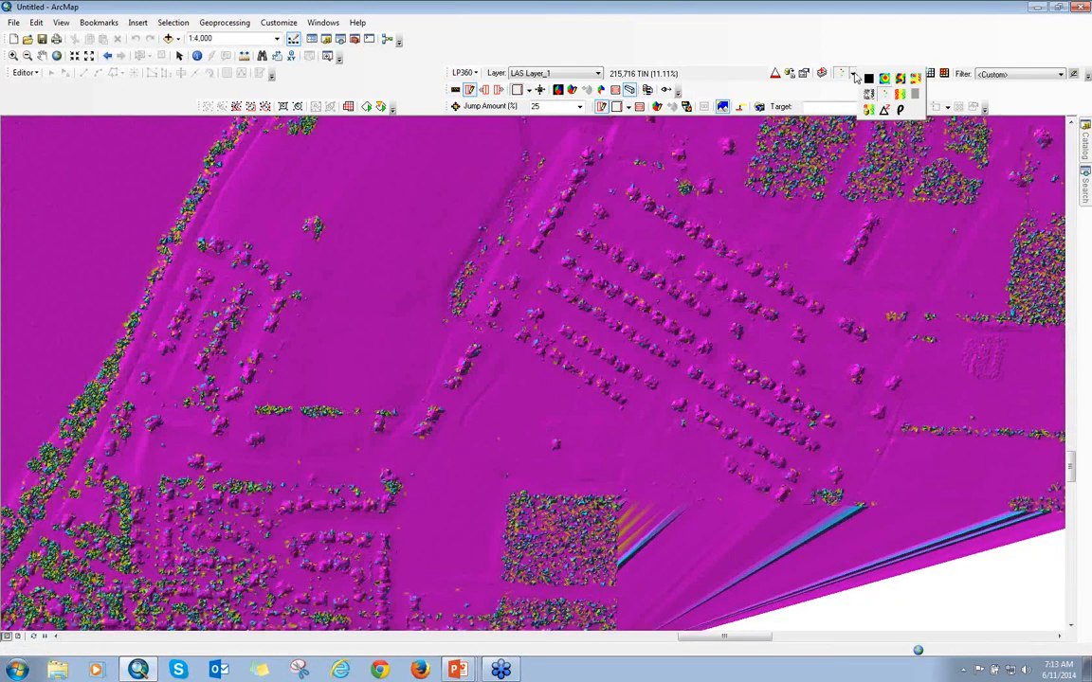
{"action": "left_click", "coordinate": [900, 96]}
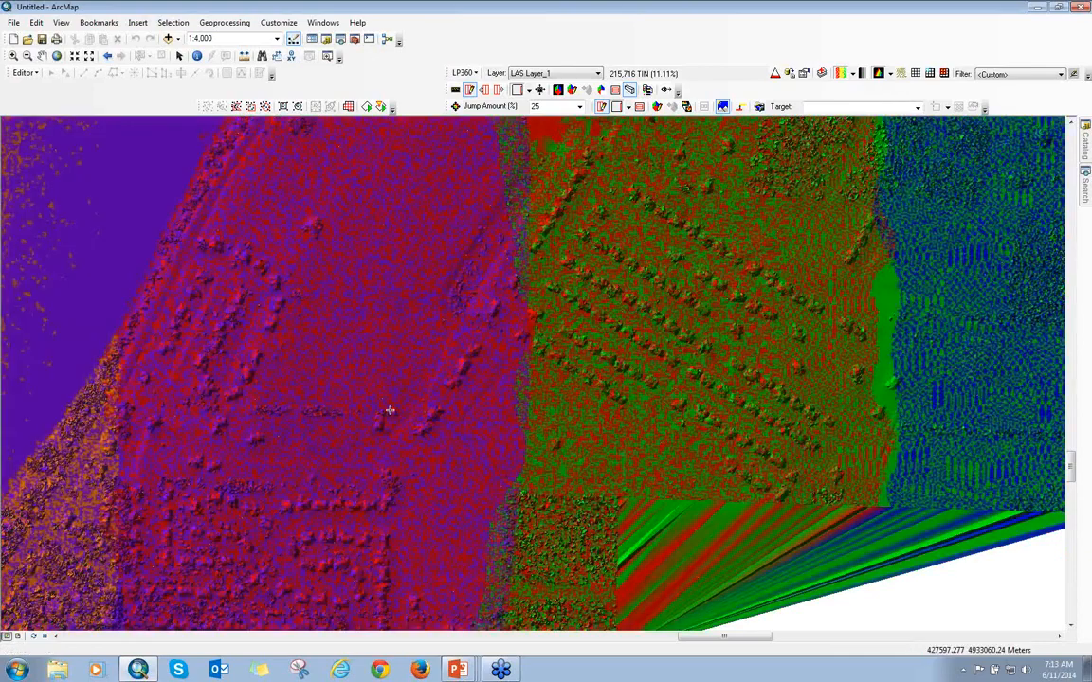
{"action": "scroll", "coordinate": [390, 410], "scroll_direction": "down", "scroll_amount": 5}
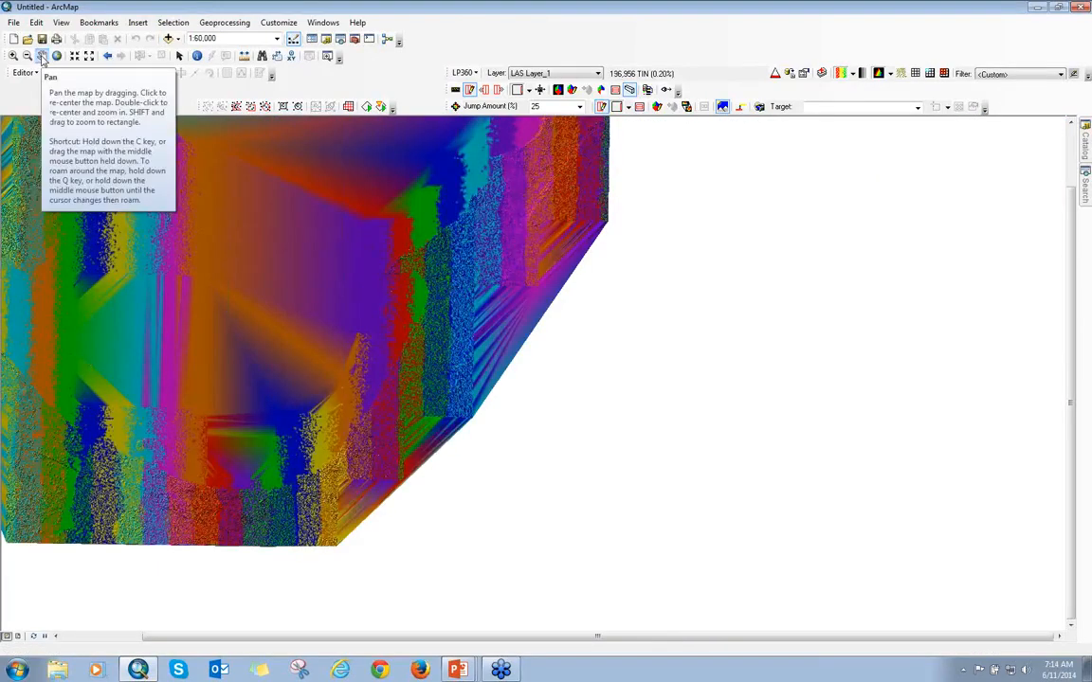
{"action": "left_click", "coordinate": [41, 57]}
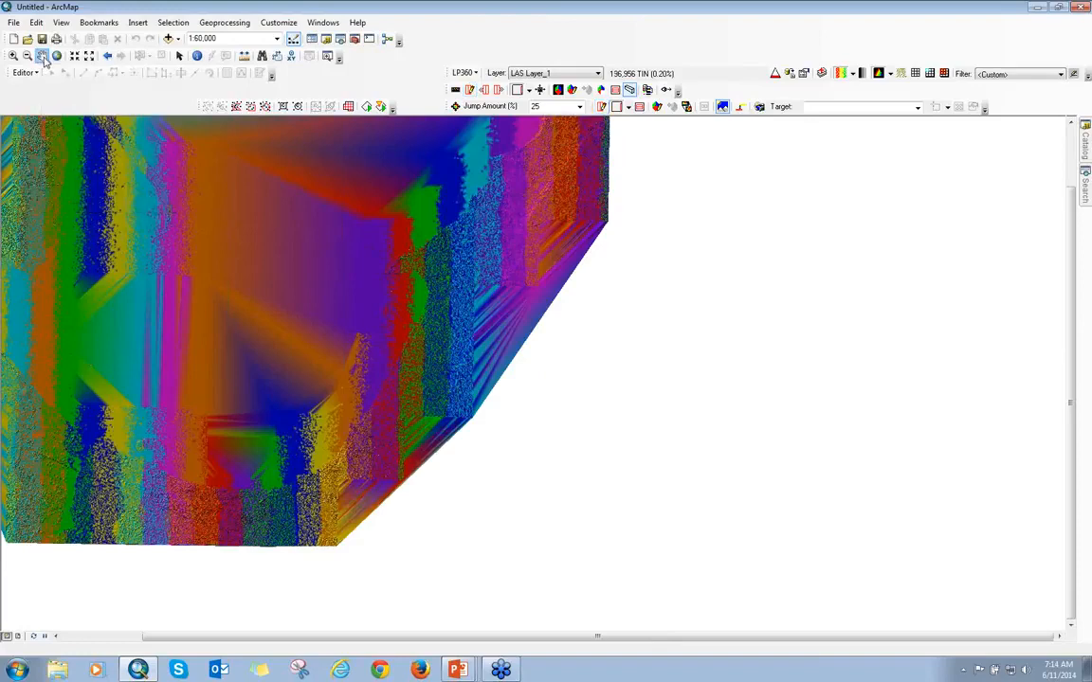
{"action": "left_click_drag", "start_coordinate": [187, 293], "coordinate": [424, 354]}
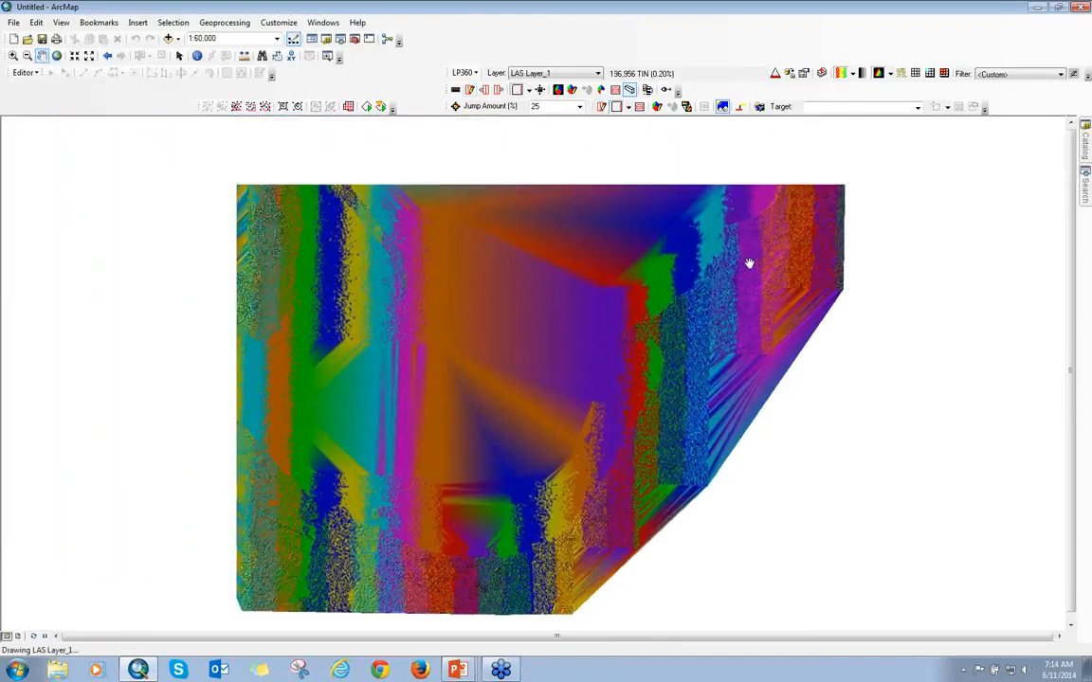
Step: Show the flight lines as points instead of a TIN, and return the layer to the shaded TIN display
{"action": "left_click", "coordinate": [891, 75]}
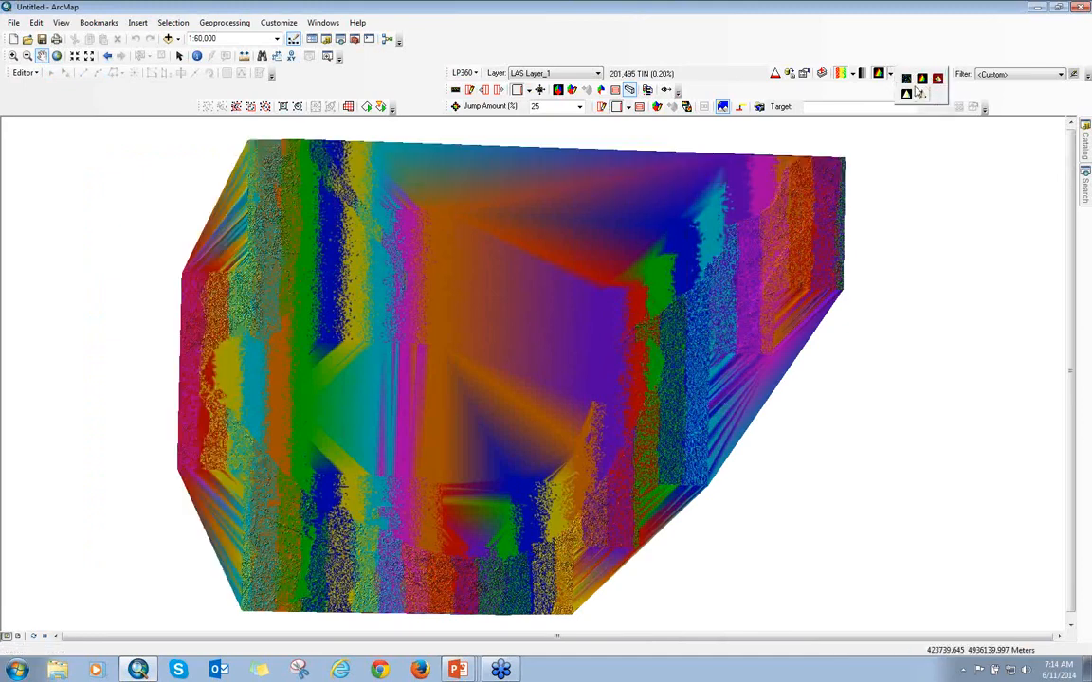
{"action": "left_click", "coordinate": [907, 91]}
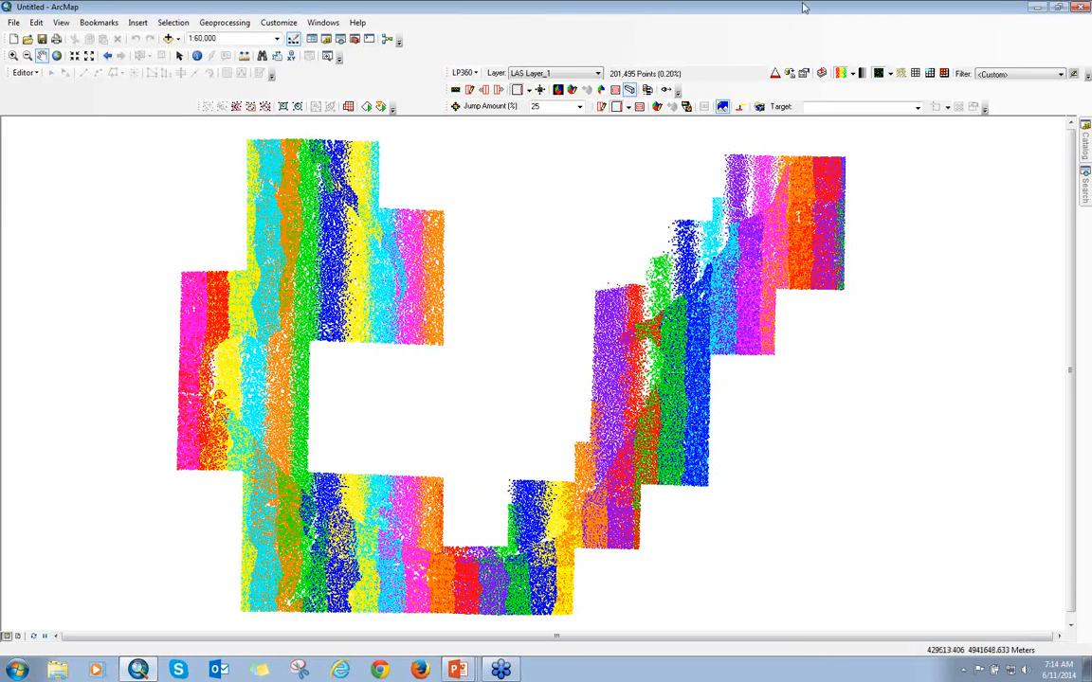
{"action": "left_click", "coordinate": [891, 74]}
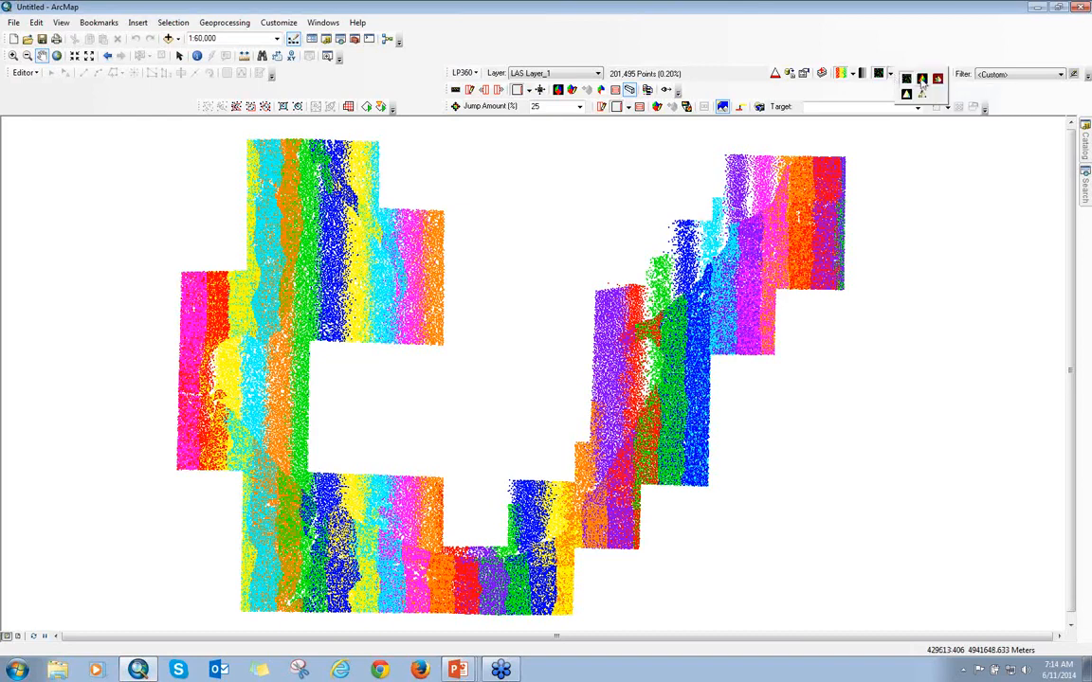
{"action": "left_click", "coordinate": [905, 95]}
{"action": "left_click", "coordinate": [860, 74]}
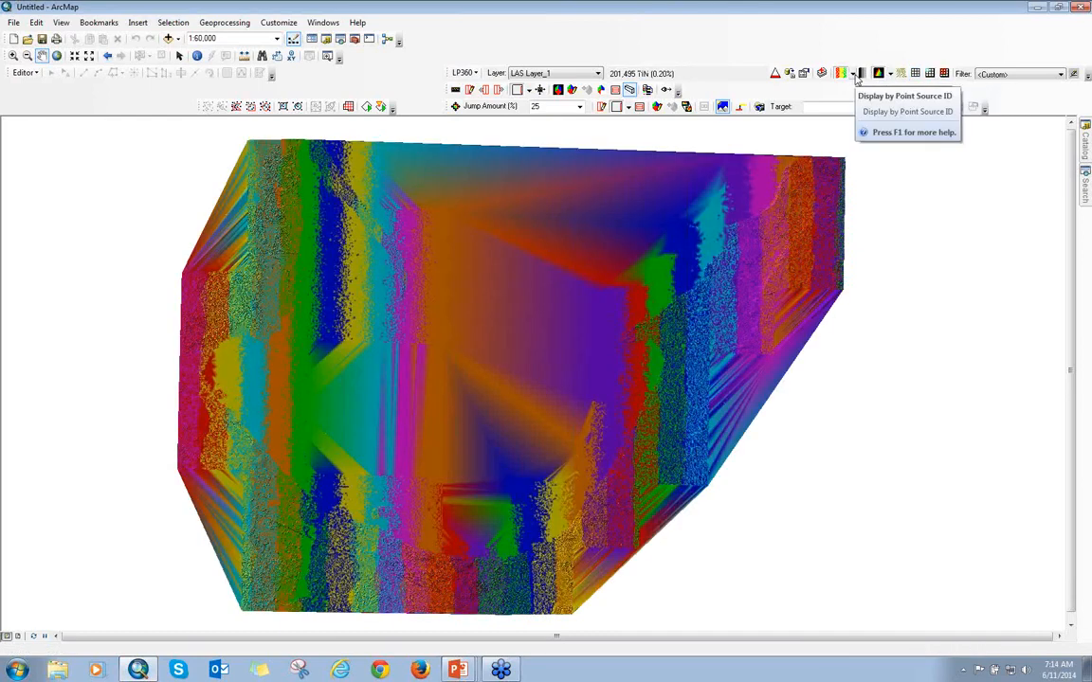
Step: Color the TIN surface by elevation difference and inspect the shoreline and adjacent fields at 1:5,000
{"action": "left_click", "coordinate": [853, 75]}
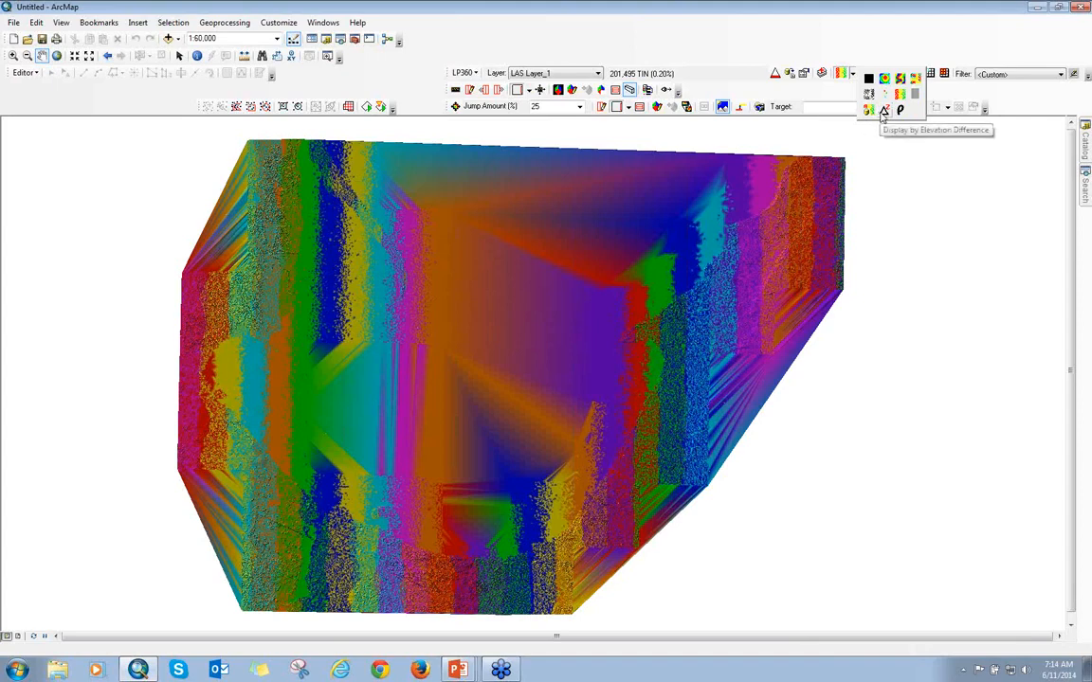
{"action": "left_click", "coordinate": [883, 112]}
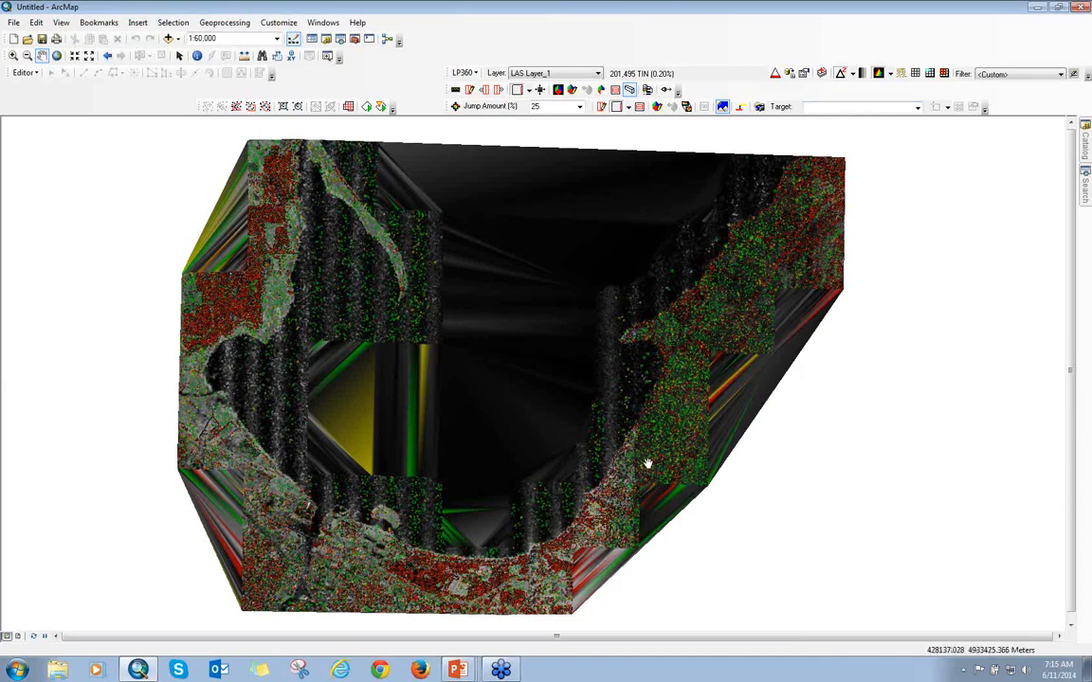
{"action": "scroll", "coordinate": [632, 406], "scroll_direction": "up", "scroll_amount": 1}
{"action": "scroll", "coordinate": [631, 405], "scroll_direction": "up", "scroll_amount": 5}
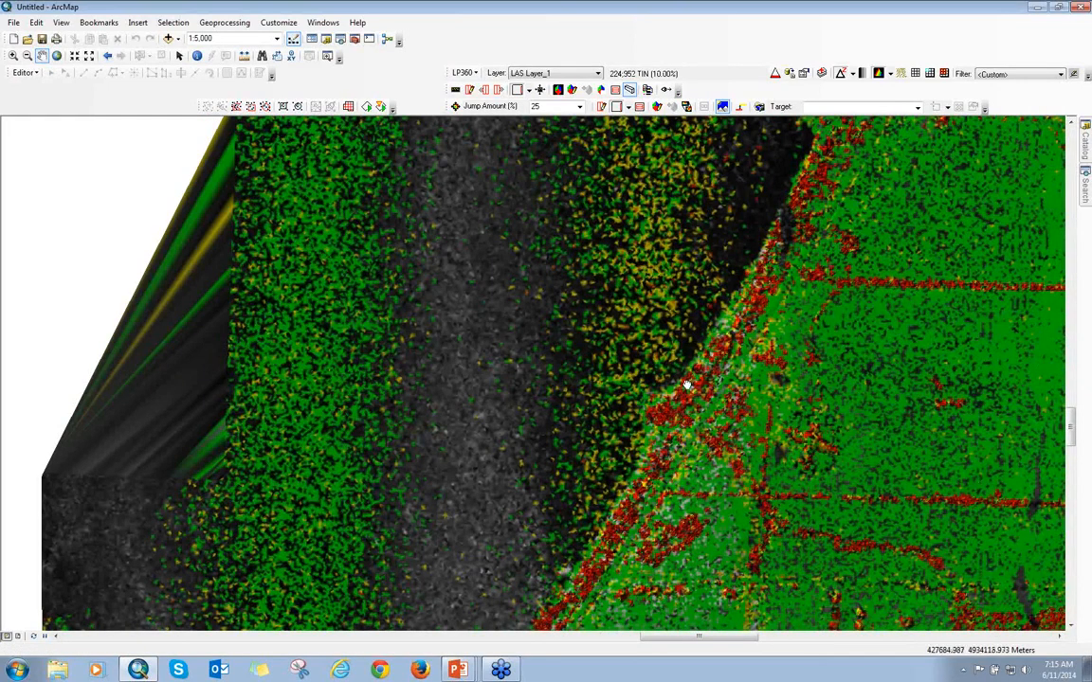
{"action": "left_click_drag", "start_coordinate": [687, 386], "coordinate": [721, 155]}
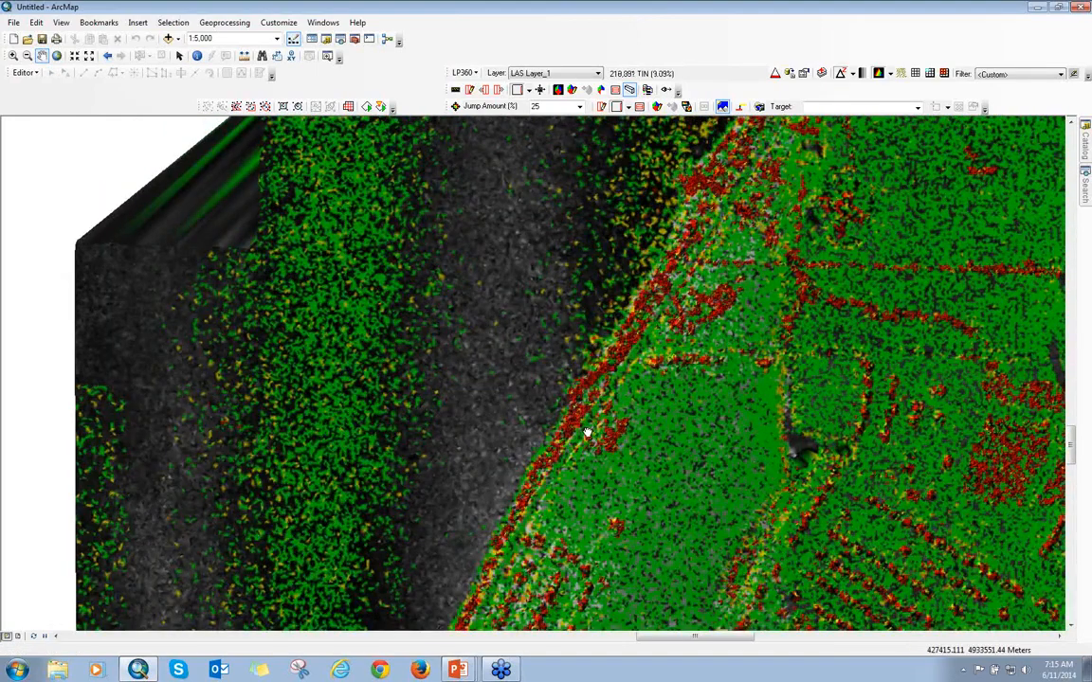
{"action": "left_click_drag", "start_coordinate": [586, 433], "coordinate": [556, 417]}
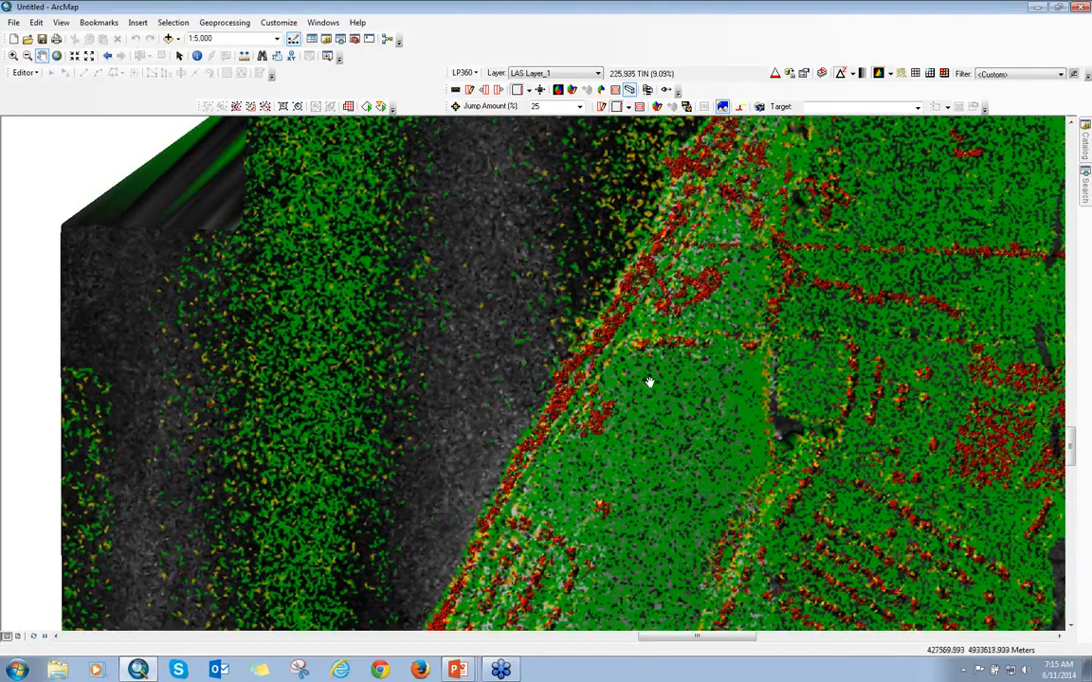
Step: Color the TIN surface by point density and view the shoreline area
{"action": "left_click", "coordinate": [853, 75]}
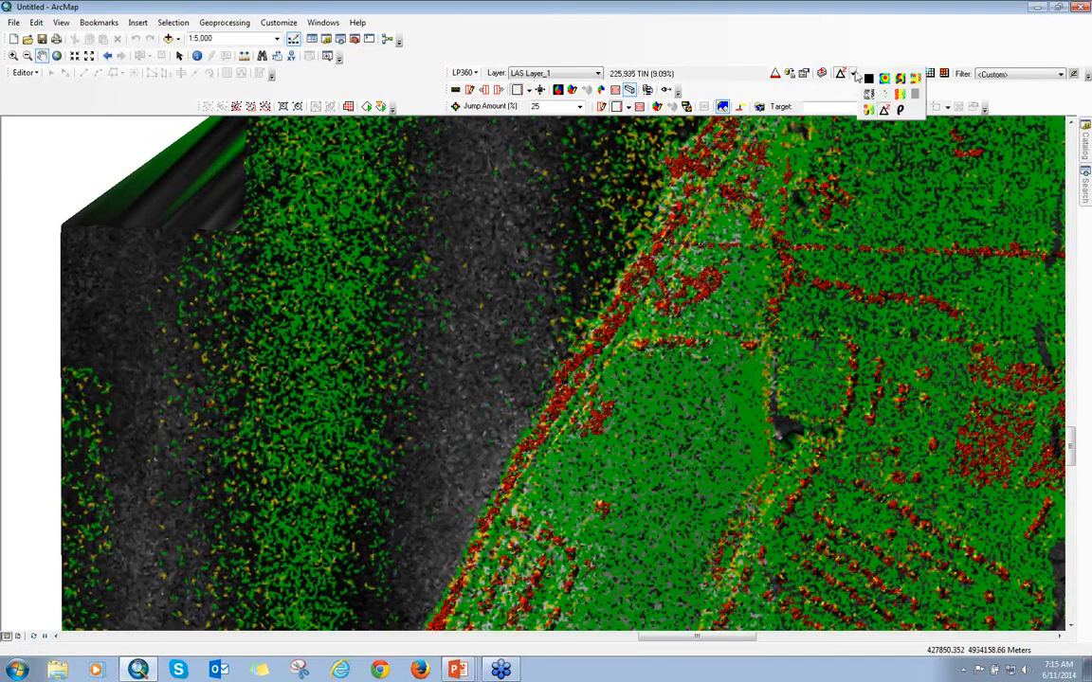
{"action": "left_click", "coordinate": [898, 110]}
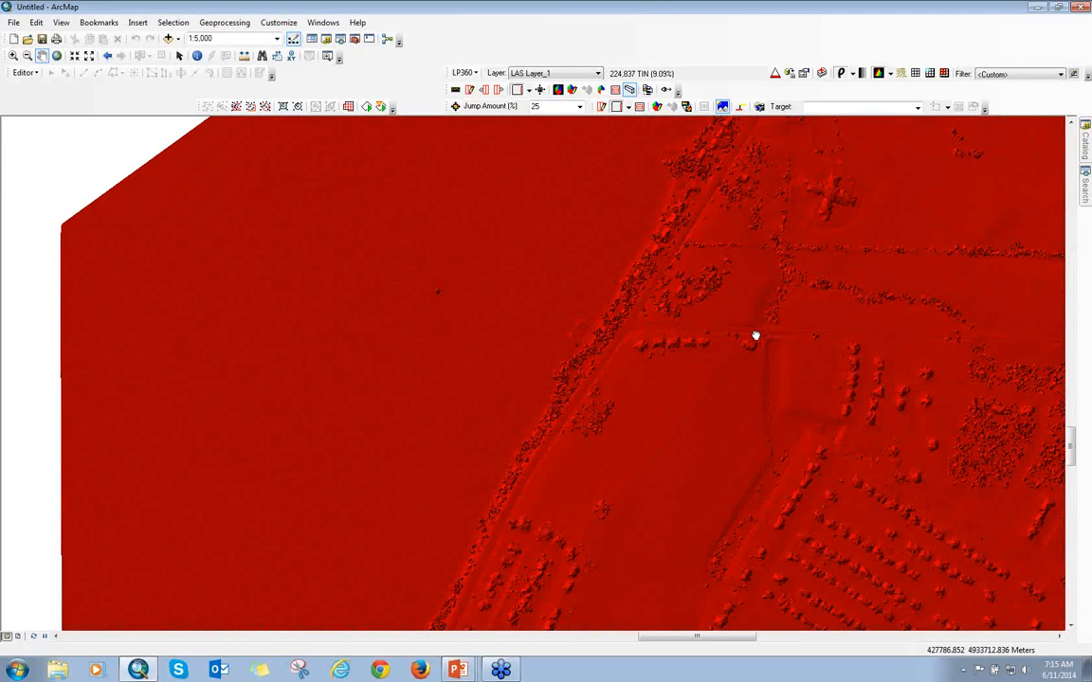
{"action": "left_click_drag", "start_coordinate": [755, 335], "coordinate": [618, 274]}
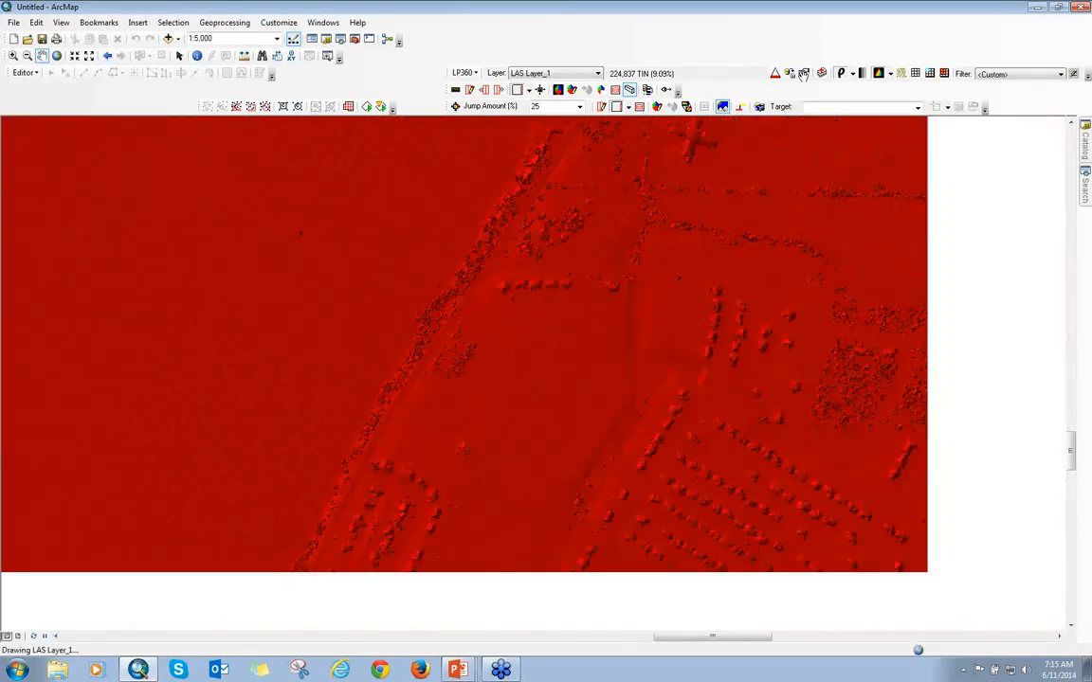
Step: Set the layer's density symbology to 8 intervals and apply the change
{"action": "left_click", "coordinate": [802, 75]}
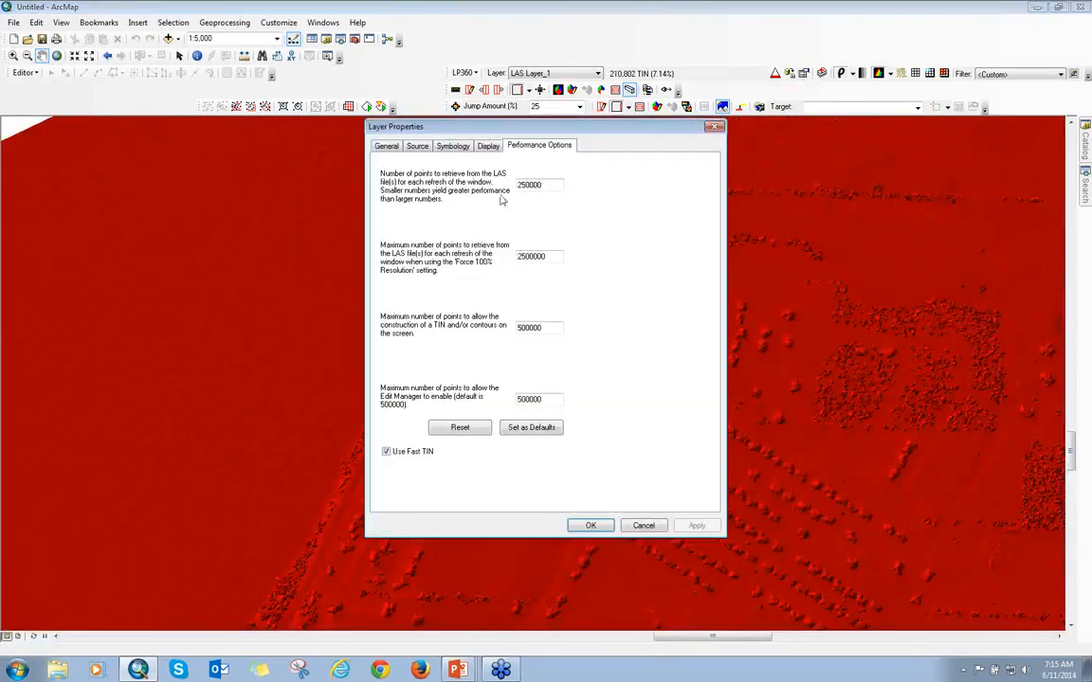
{"action": "left_click", "coordinate": [419, 147]}
{"action": "left_click", "coordinate": [385, 146]}
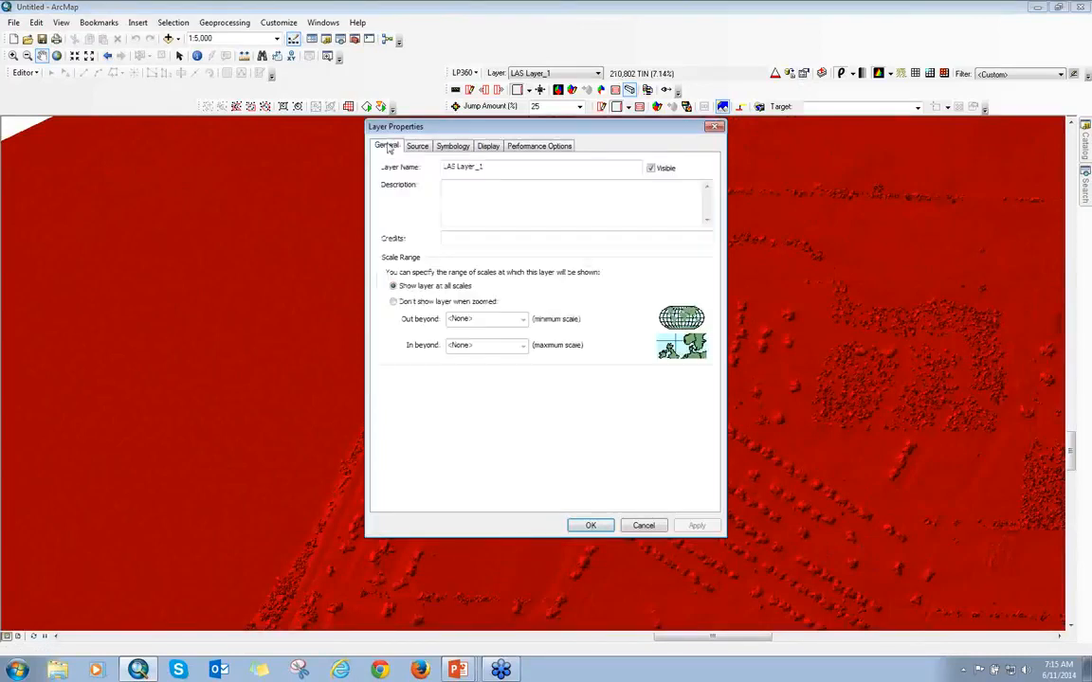
{"action": "left_click", "coordinate": [453, 146]}
{"action": "left_click", "coordinate": [417, 239]}
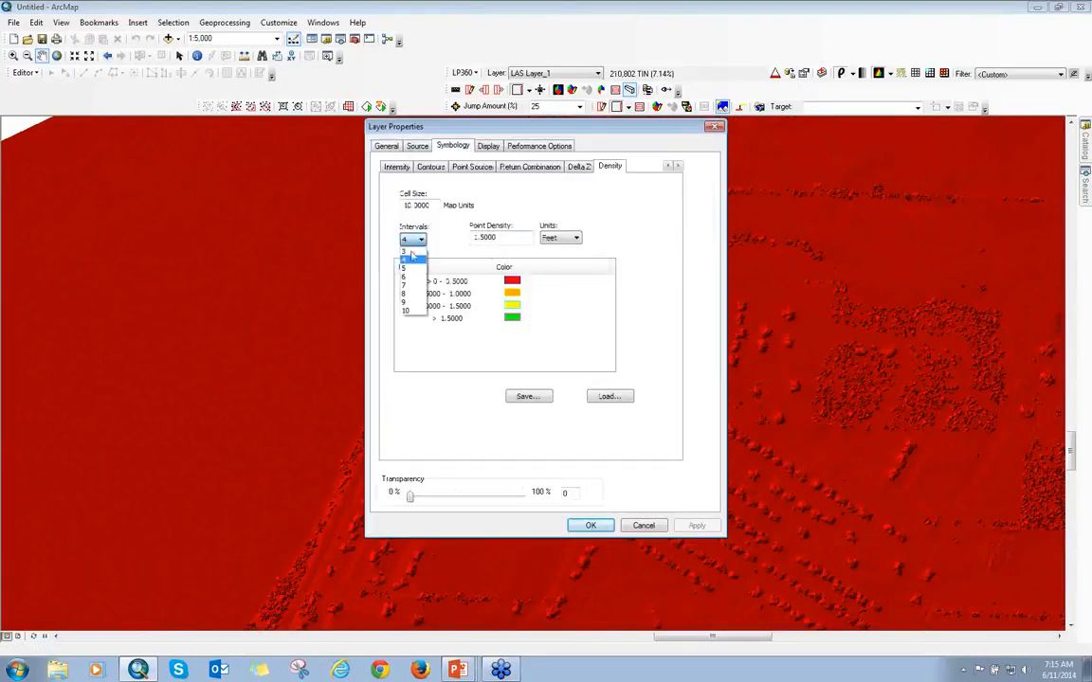
{"action": "left_click", "coordinate": [412, 296]}
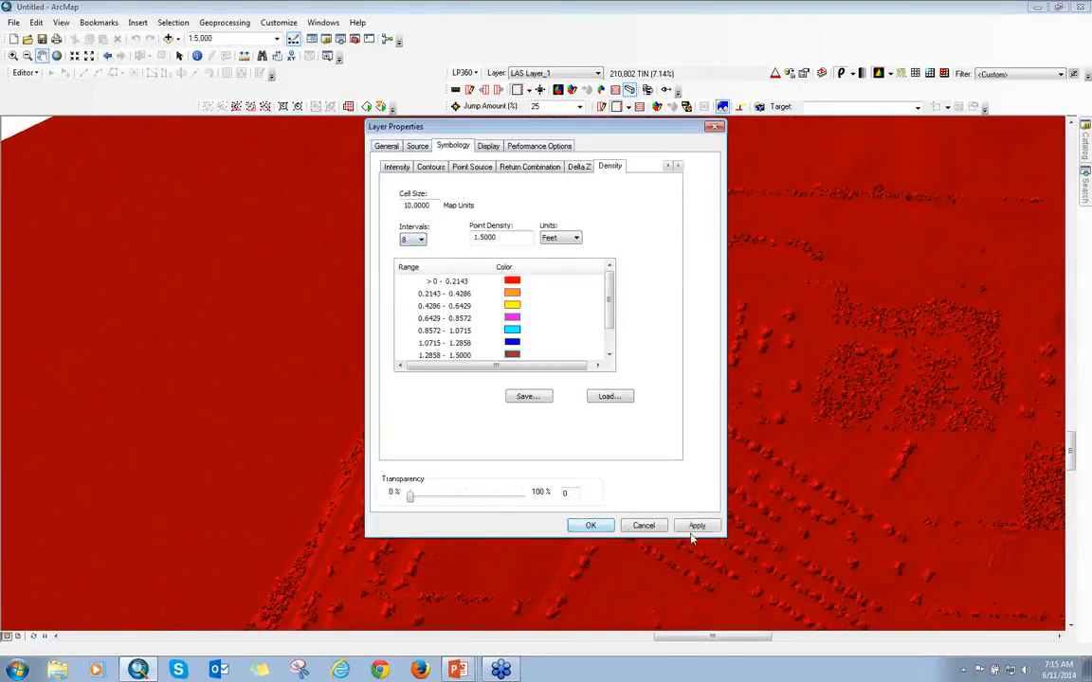
{"action": "left_click", "coordinate": [697, 526]}
{"action": "left_click", "coordinate": [590, 525]}
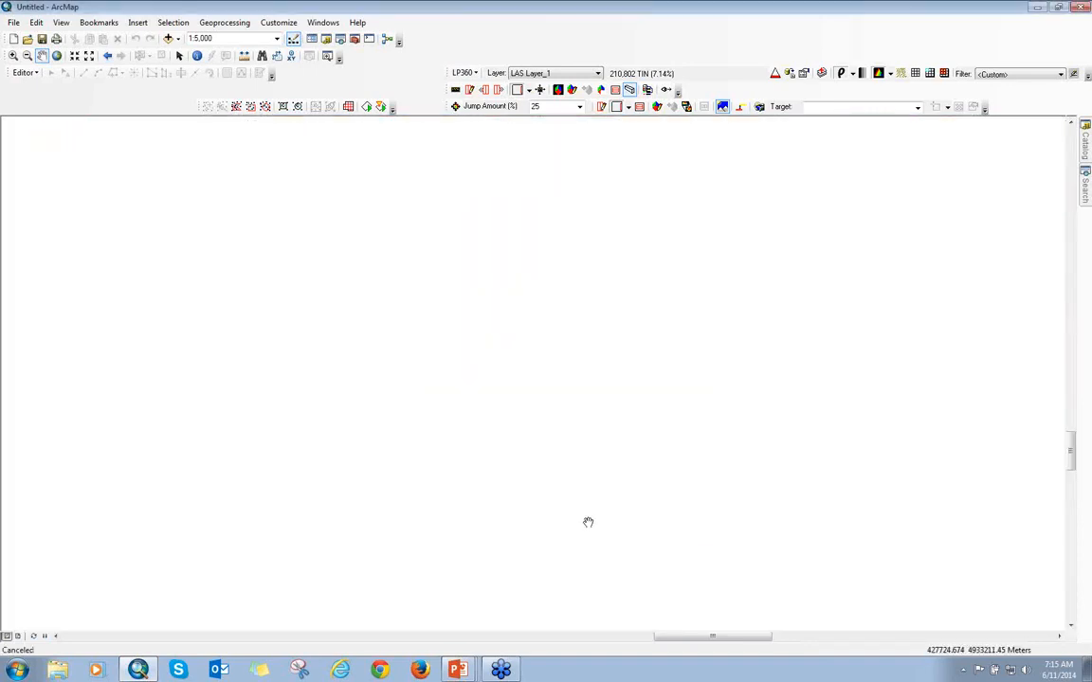
Step: Examine the point density along the shoreline trees at 1:1,000, and recolor the TIN by elevation at 1:2,000
{"action": "scroll", "coordinate": [616, 446], "scroll_direction": "up", "scroll_amount": 1}
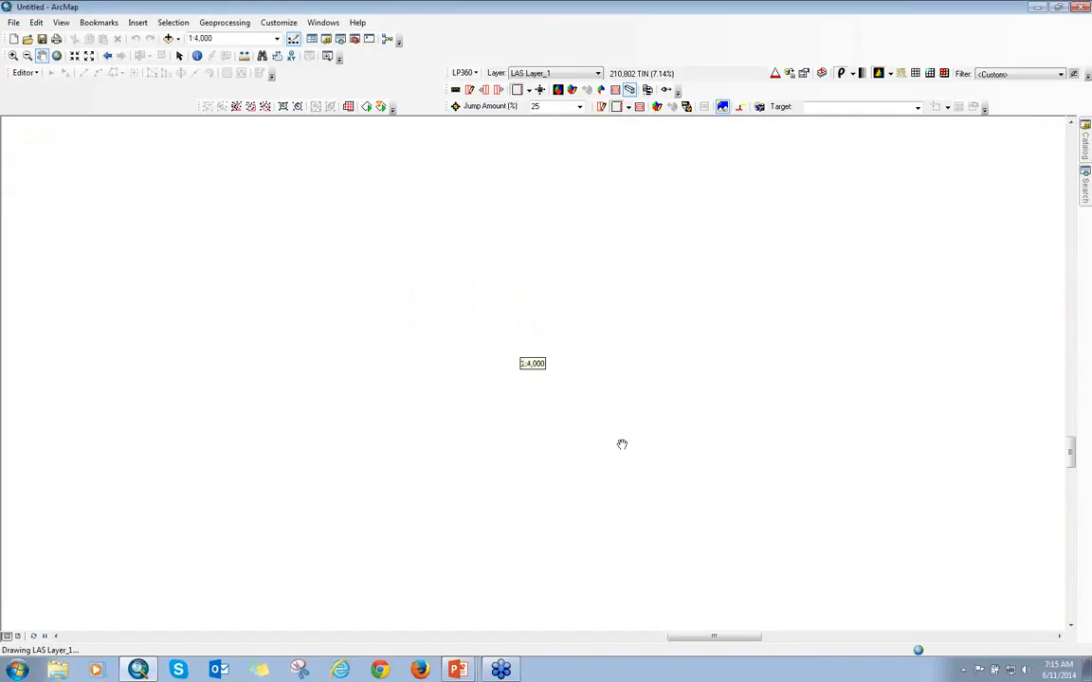
{"action": "scroll", "coordinate": [439, 226], "scroll_direction": "up", "scroll_amount": 5}
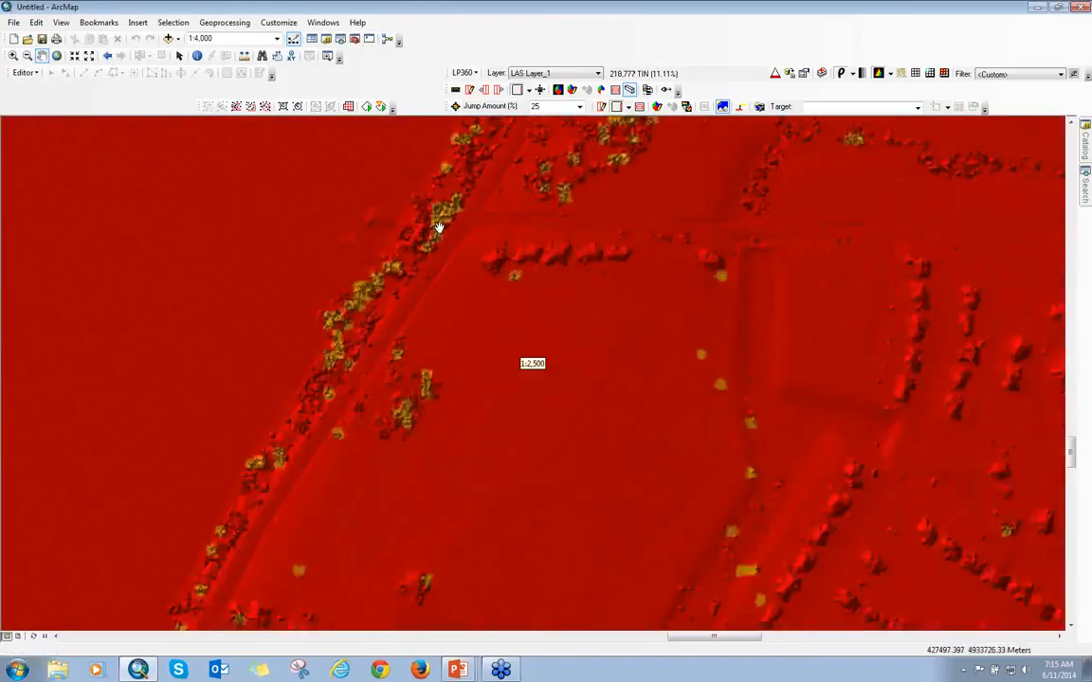
{"action": "scroll", "coordinate": [439, 225], "scroll_direction": "up", "scroll_amount": 1}
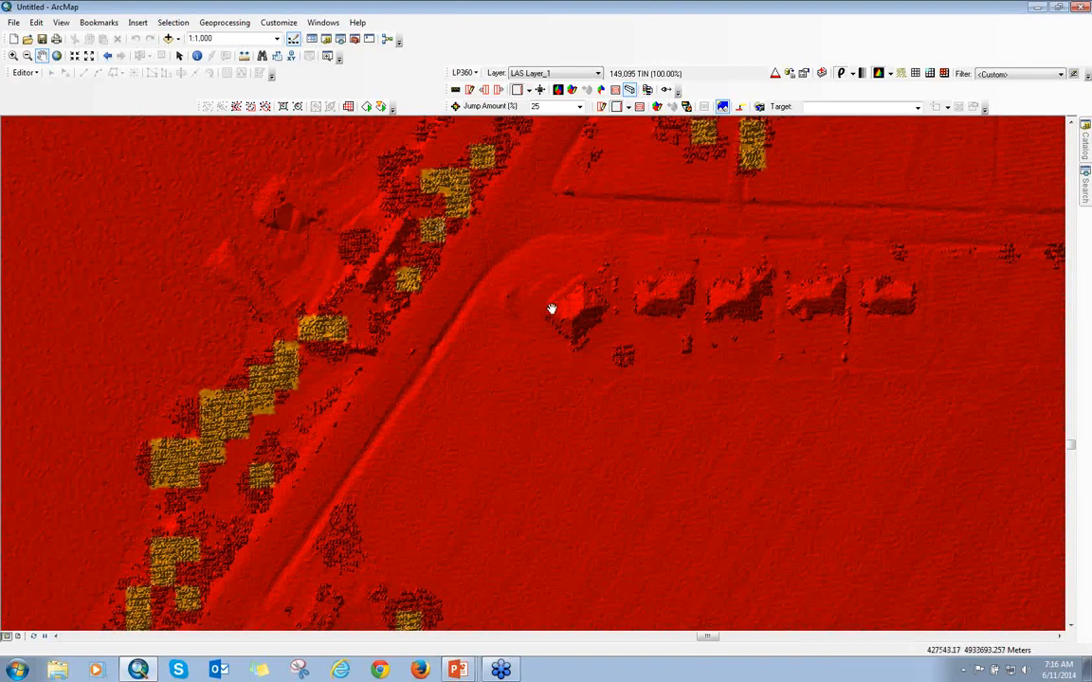
{"action": "scroll", "coordinate": [594, 381], "scroll_direction": "down", "scroll_amount": 2}
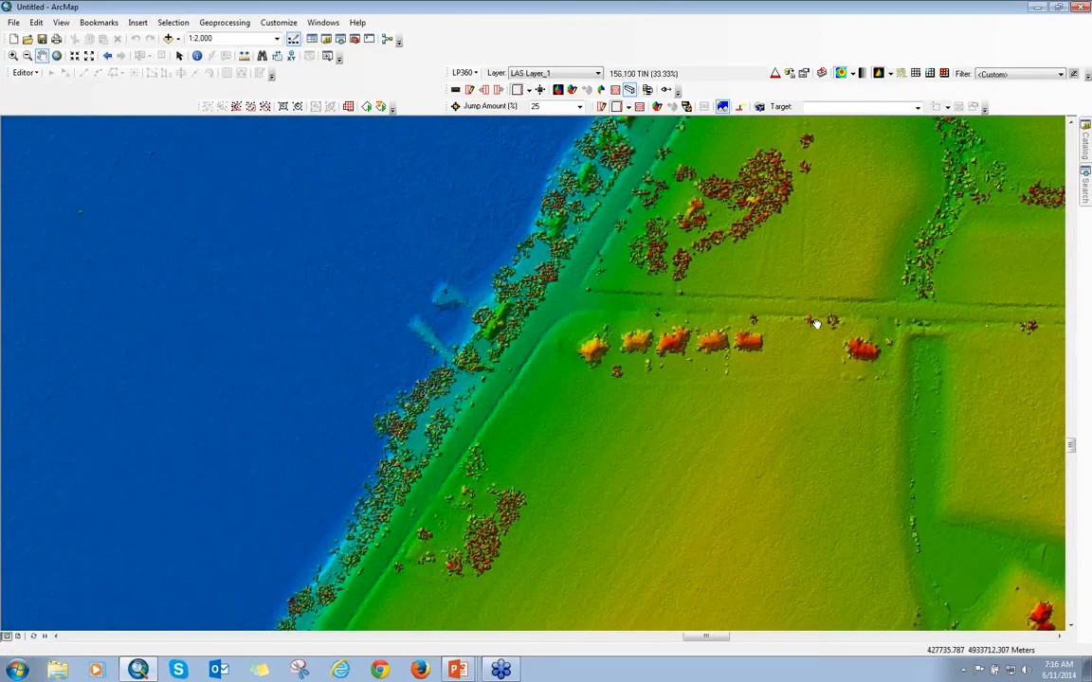
{"action": "left_click_drag", "start_coordinate": [815, 324], "coordinate": [663, 273]}
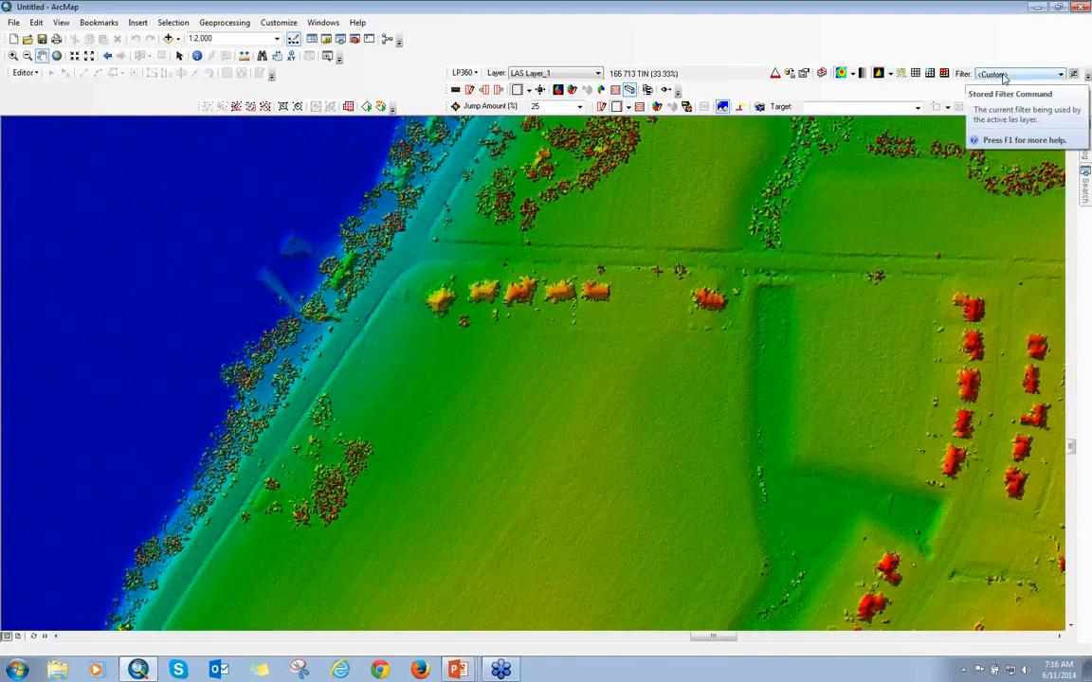
Step: Filter the layer to Ground points and overlay contours on the bare-earth TIN
{"action": "left_click", "coordinate": [1004, 75]}
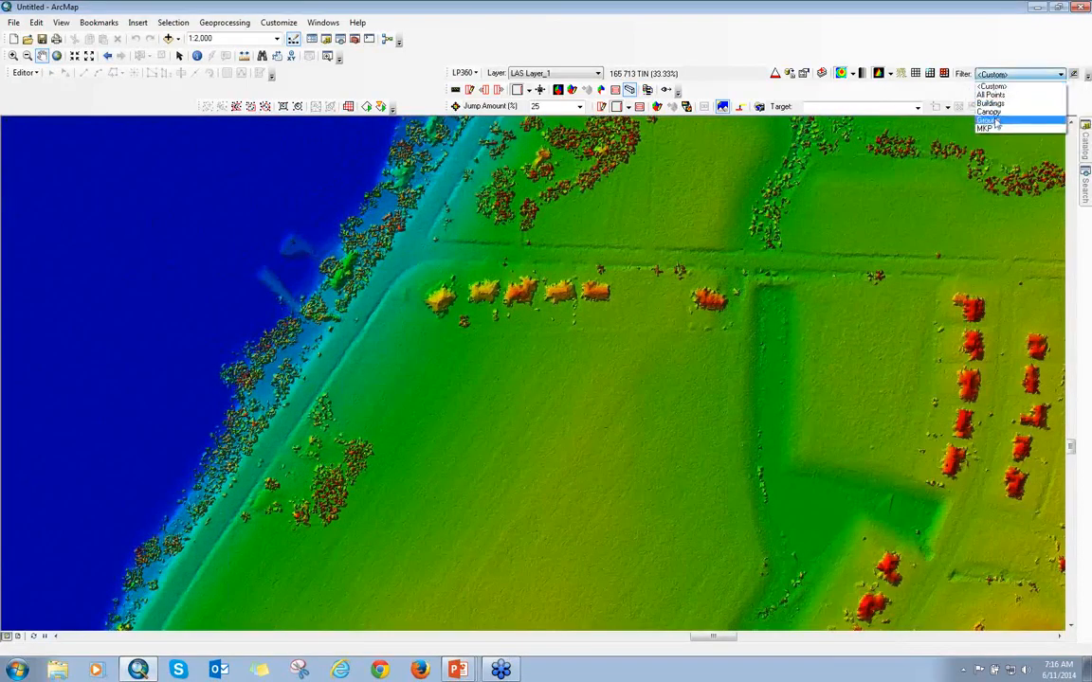
{"action": "left_click", "coordinate": [992, 121]}
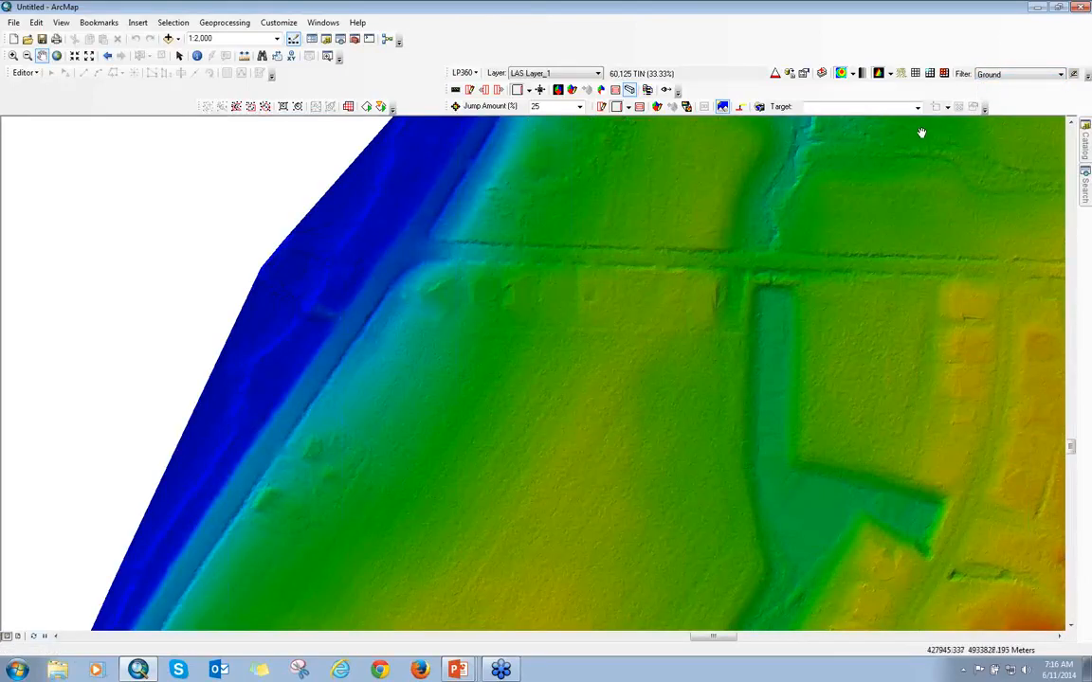
{"action": "left_click", "coordinate": [901, 76]}
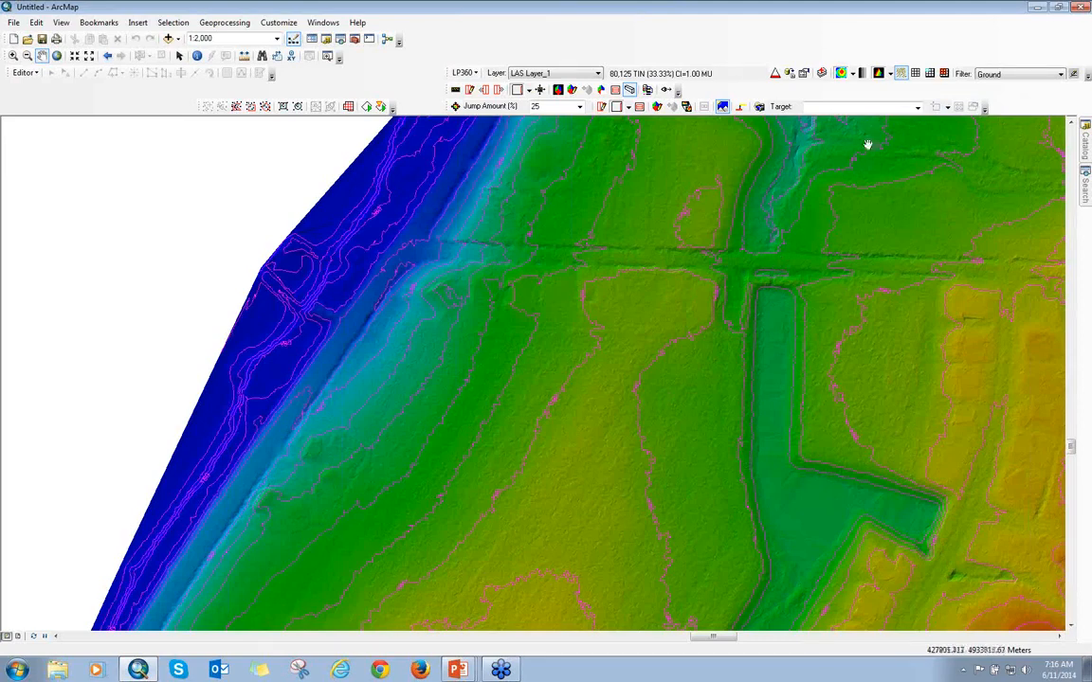
Step: Turn off the contours and set the layer's filter to All Points
{"action": "left_click", "coordinate": [904, 79]}
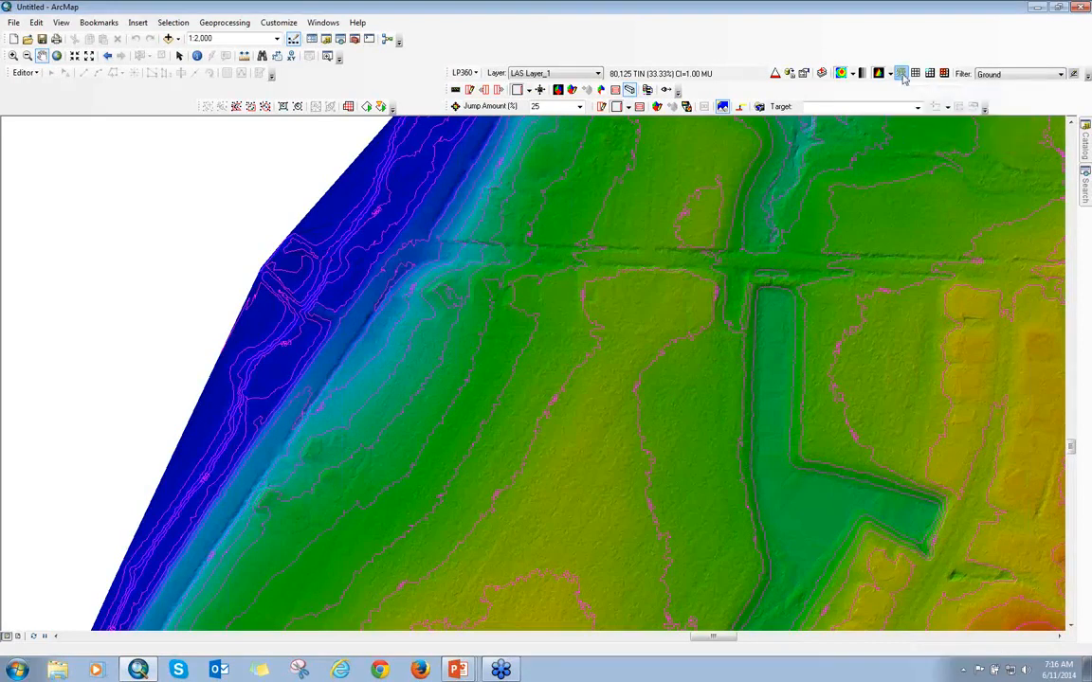
{"action": "left_click", "coordinate": [1004, 74]}
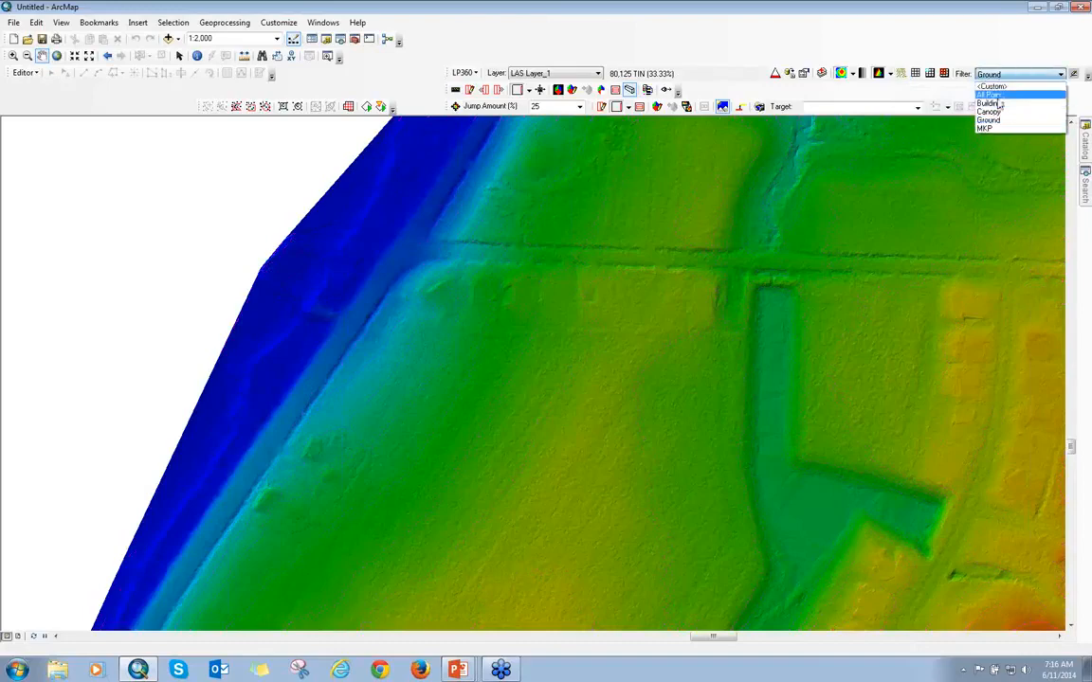
{"action": "left_click", "coordinate": [1000, 96]}
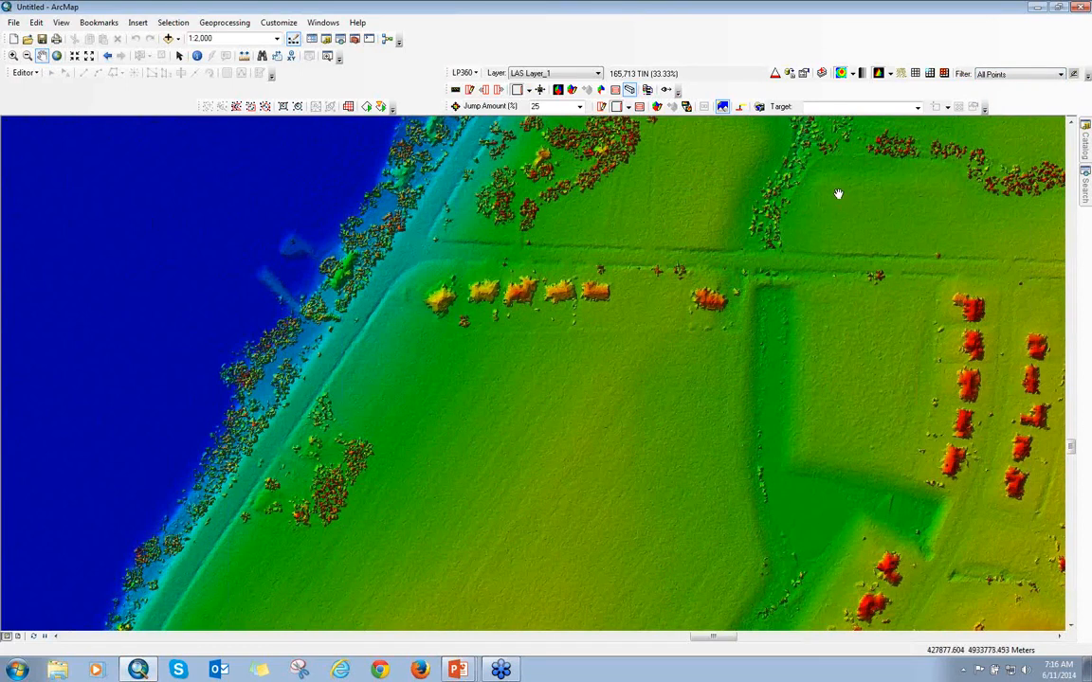
Step: Show the points together with the TIN surface, and return the layer to the TIN-only display
{"action": "left_click", "coordinate": [890, 74]}
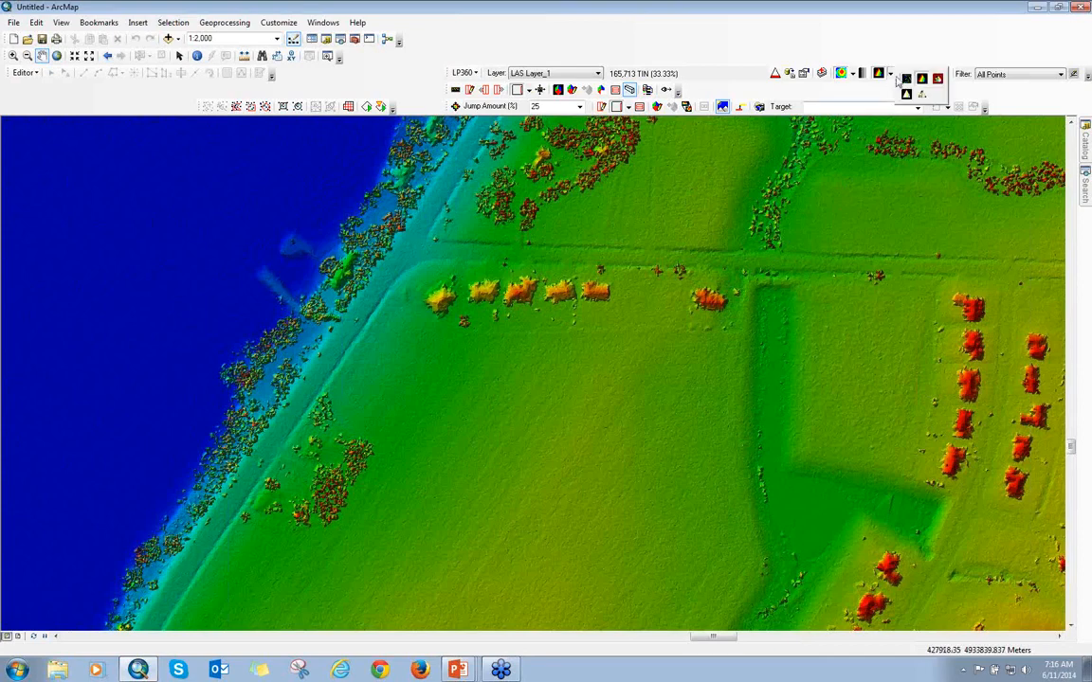
{"action": "left_click", "coordinate": [937, 78]}
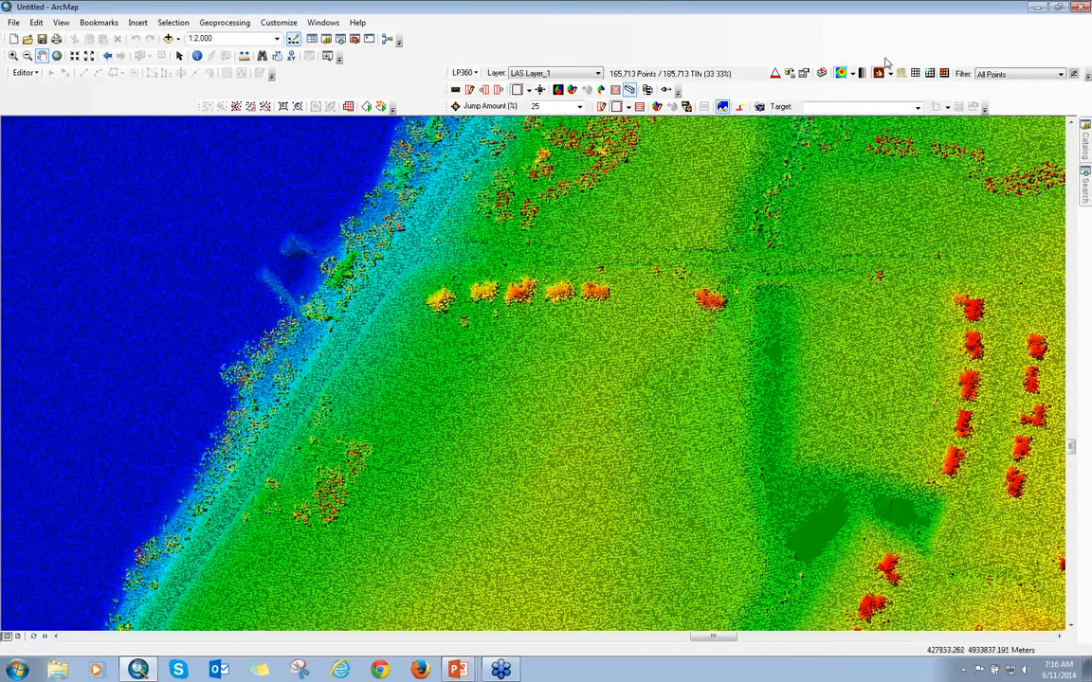
{"action": "left_click", "coordinate": [888, 77]}
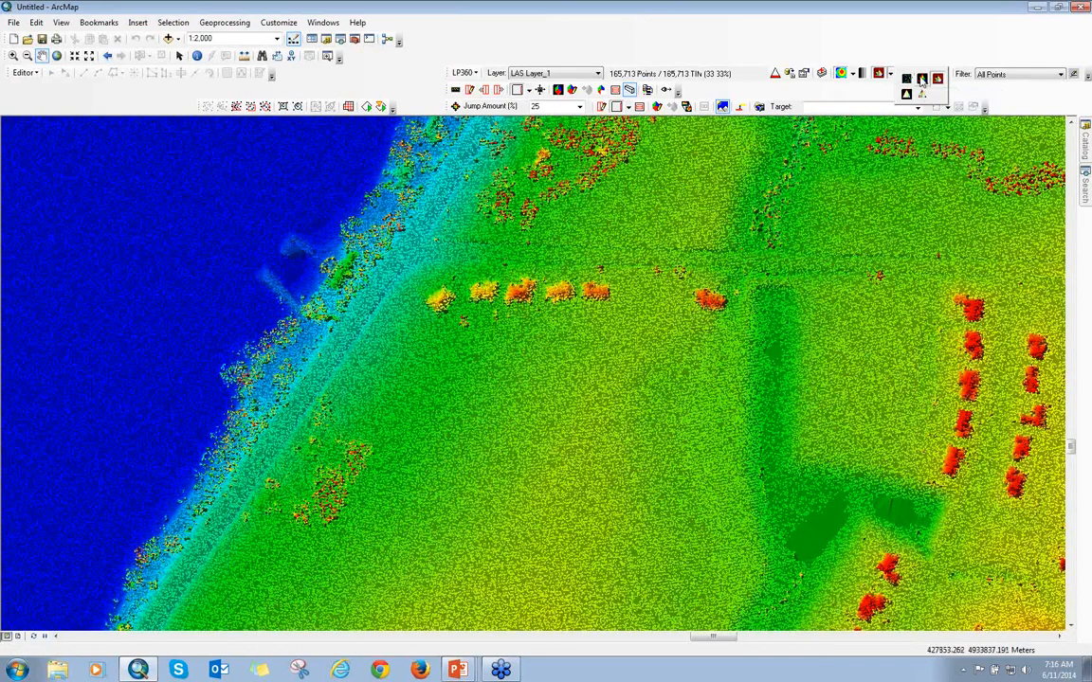
{"action": "left_click", "coordinate": [921, 83]}
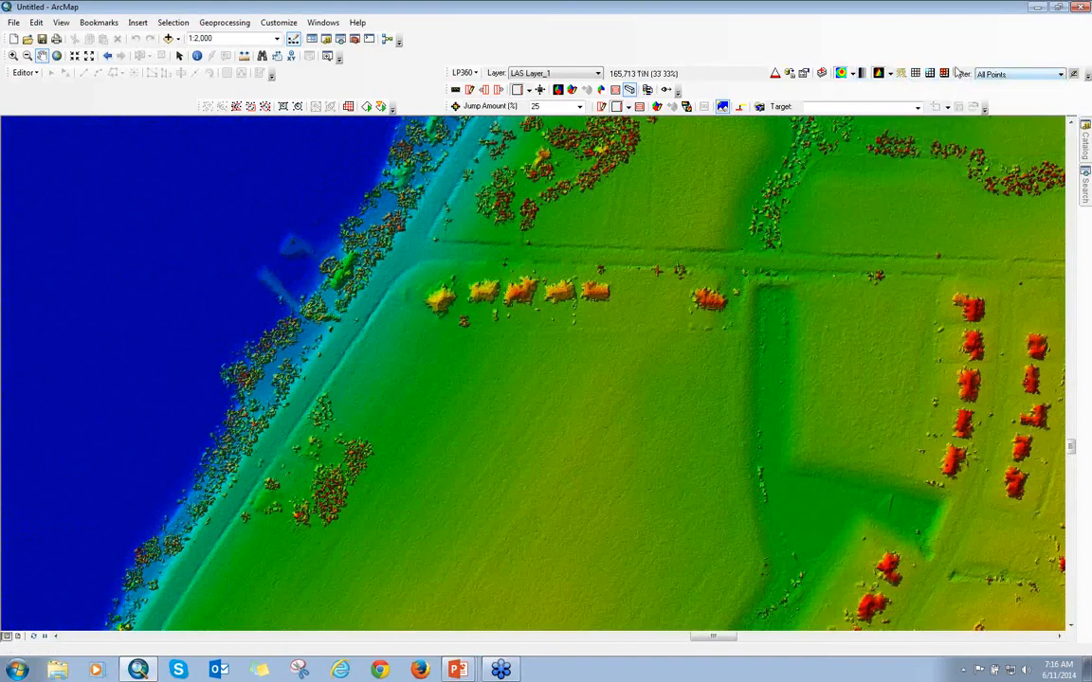
Step: Open the LP360 Export Wizard and set the export type to Surface
{"action": "left_click", "coordinate": [790, 73]}
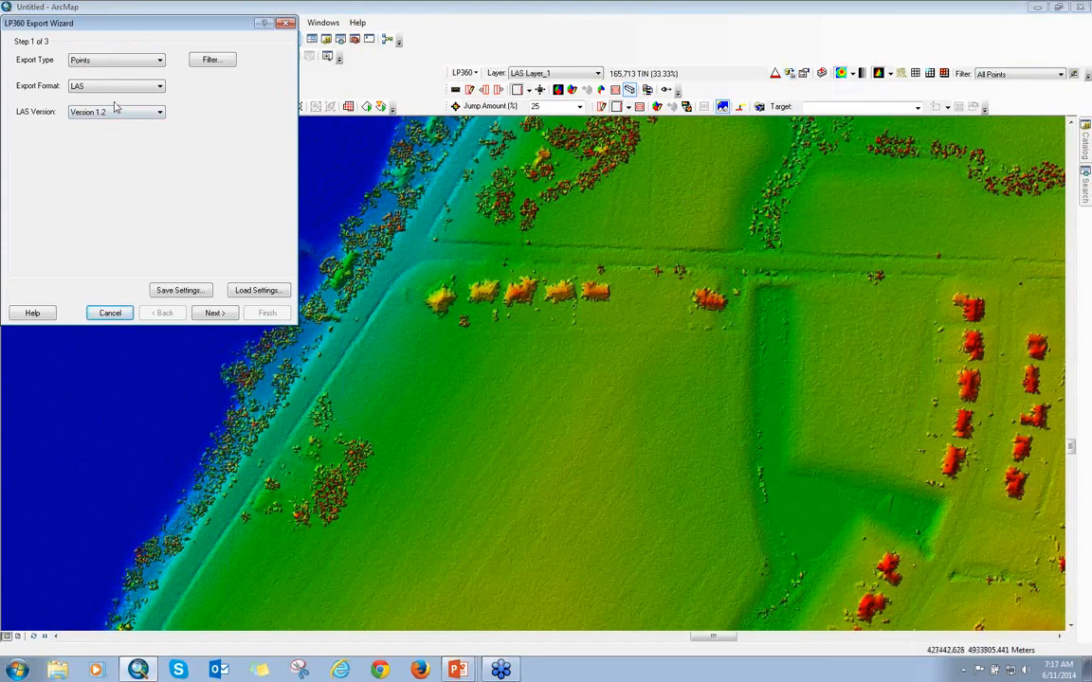
{"action": "left_click", "coordinate": [110, 60]}
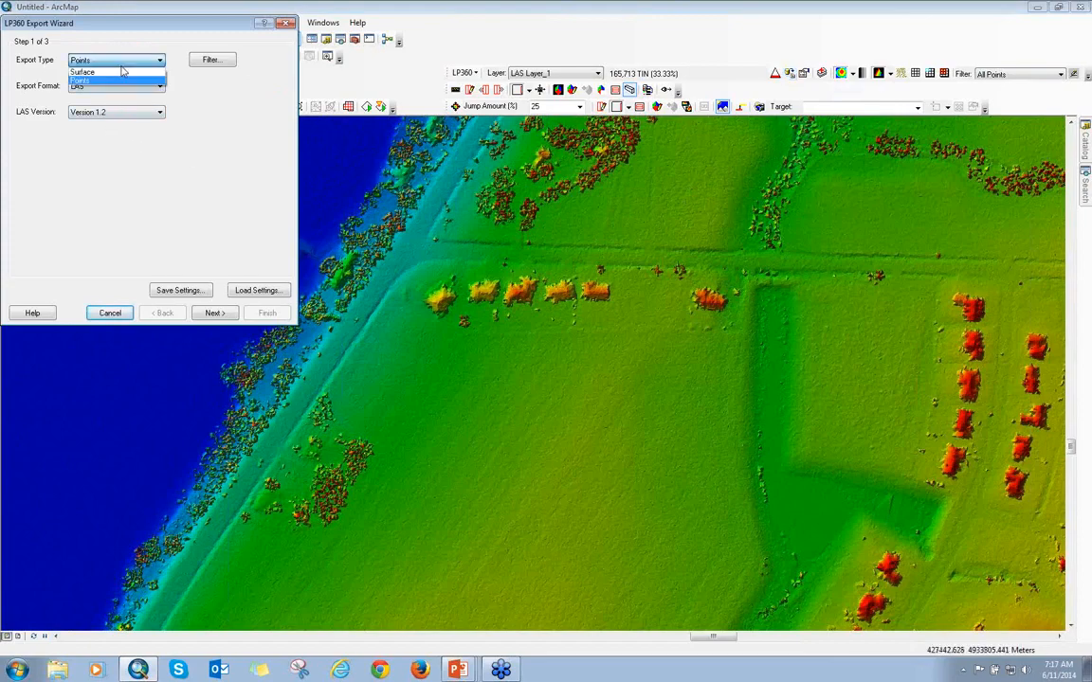
{"action": "left_click", "coordinate": [117, 57]}
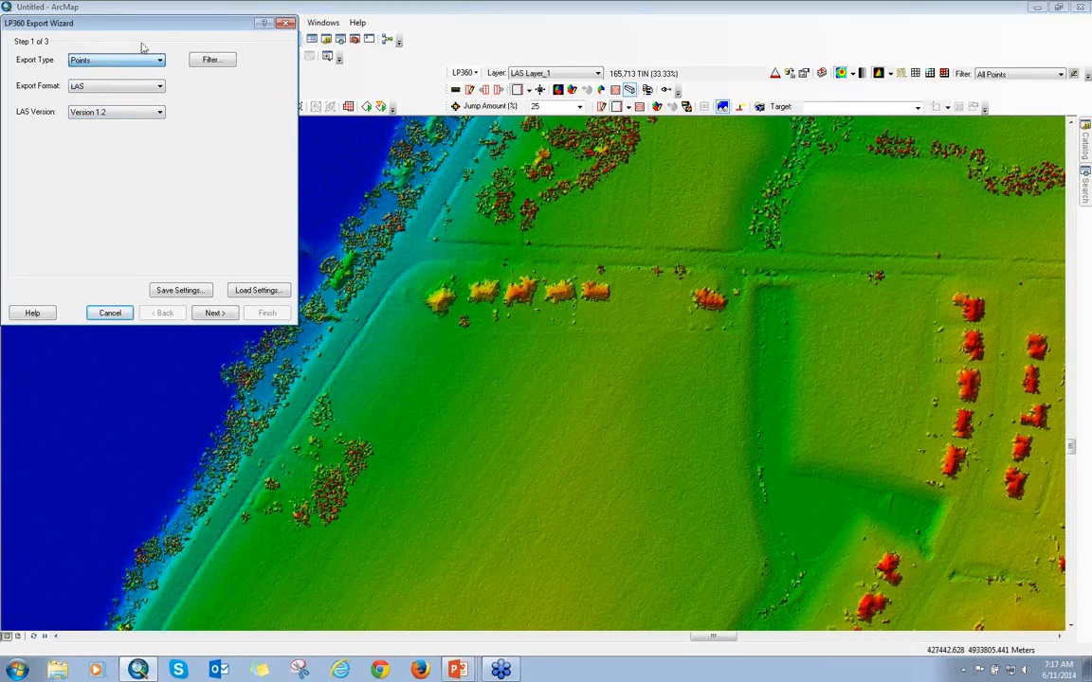
{"action": "left_click", "coordinate": [142, 59]}
{"action": "left_click", "coordinate": [142, 72]}
Step: Review the export filter's classification, return combination, elevation range and intensity options, and close the filter without changes
{"action": "left_click", "coordinate": [199, 59]}
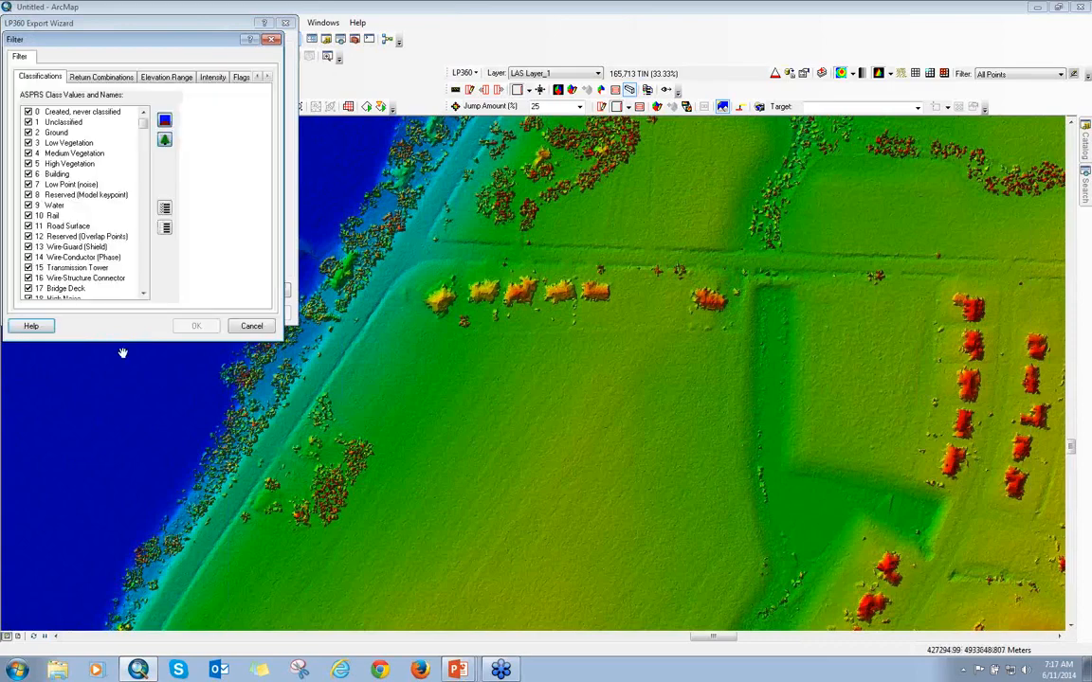
{"action": "left_click", "coordinate": [118, 77]}
{"action": "left_click", "coordinate": [164, 80]}
{"action": "left_click", "coordinate": [206, 77]}
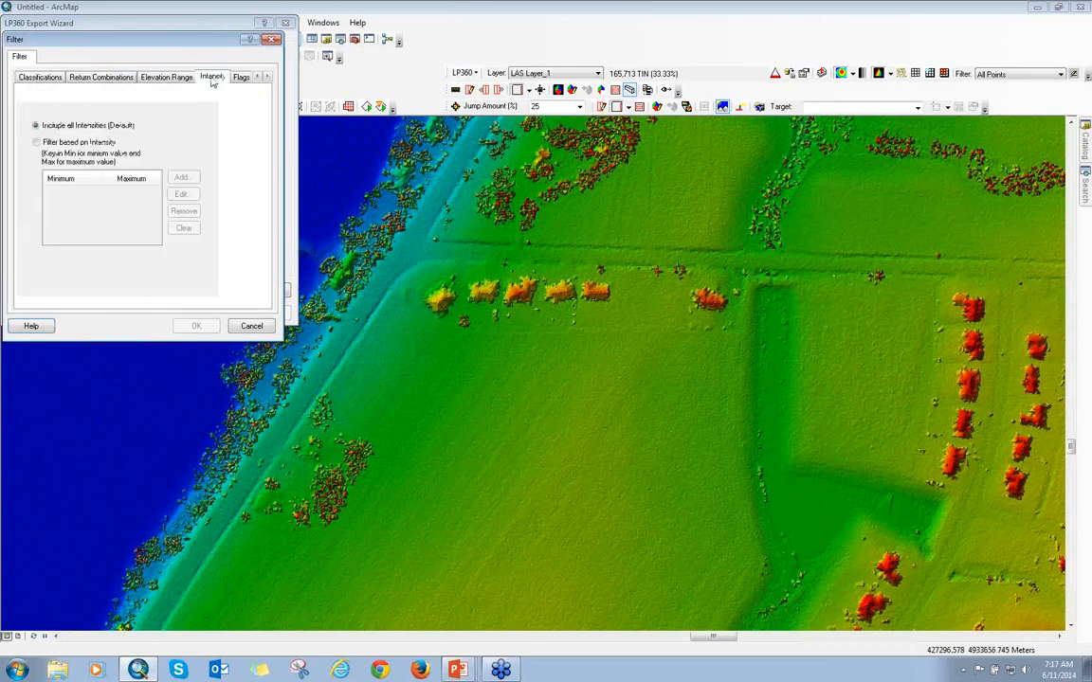
{"action": "left_click", "coordinate": [59, 80]}
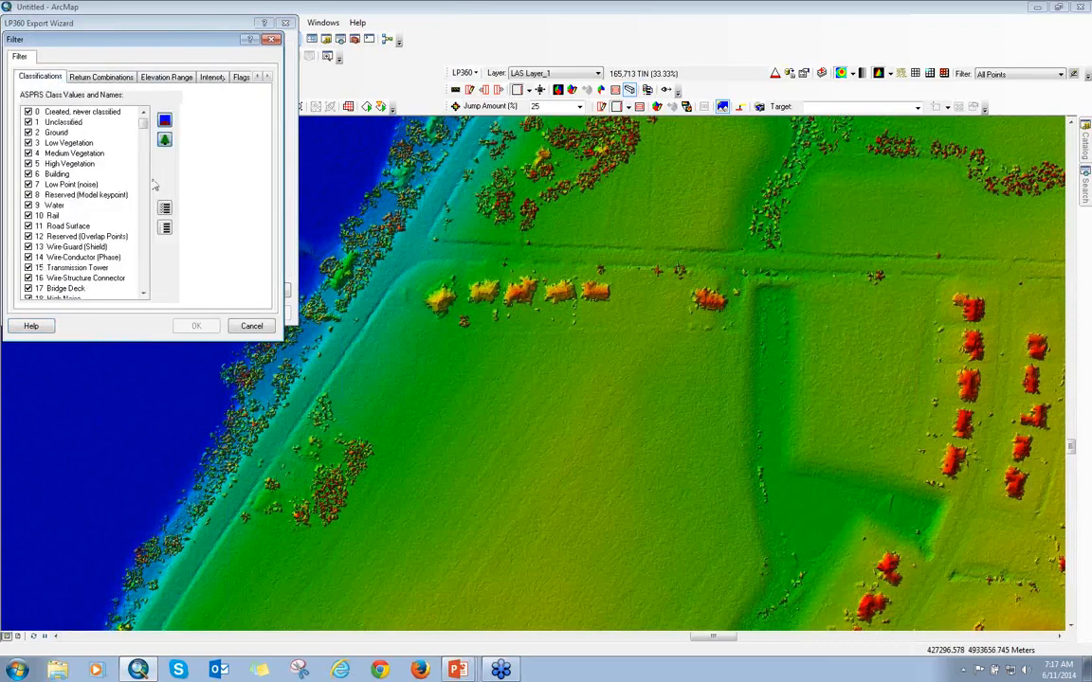
{"action": "left_click", "coordinate": [251, 326]}
Step: Set the surface export to the Triangulation (TIN) method with automatically computed cell size
{"action": "left_click", "coordinate": [173, 106]}
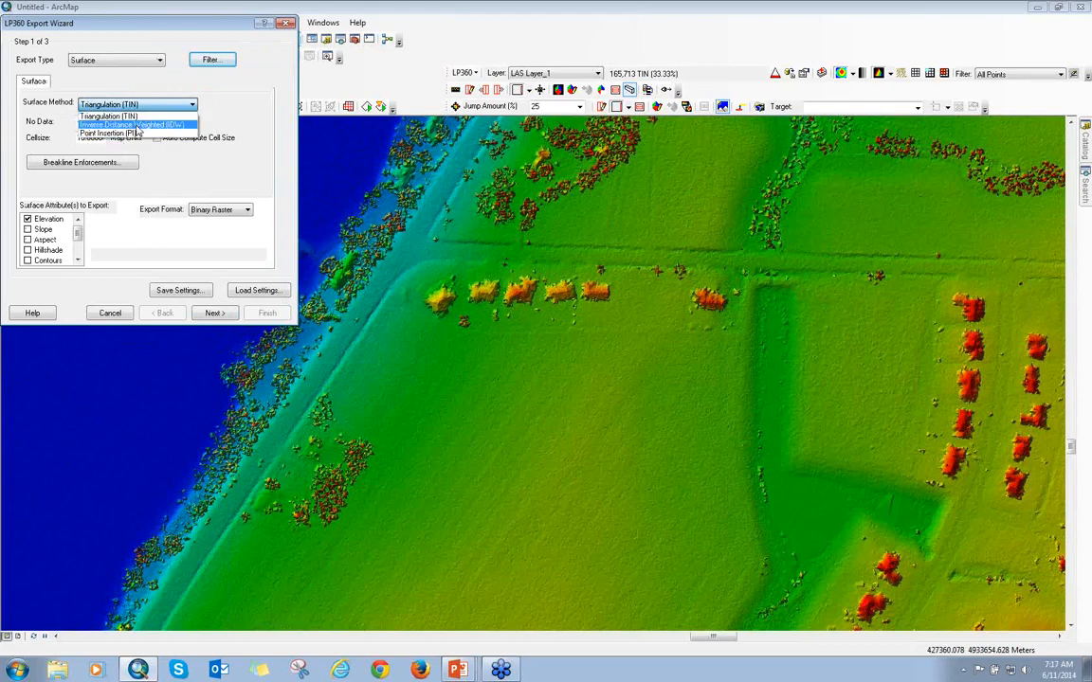
{"action": "left_click", "coordinate": [112, 116]}
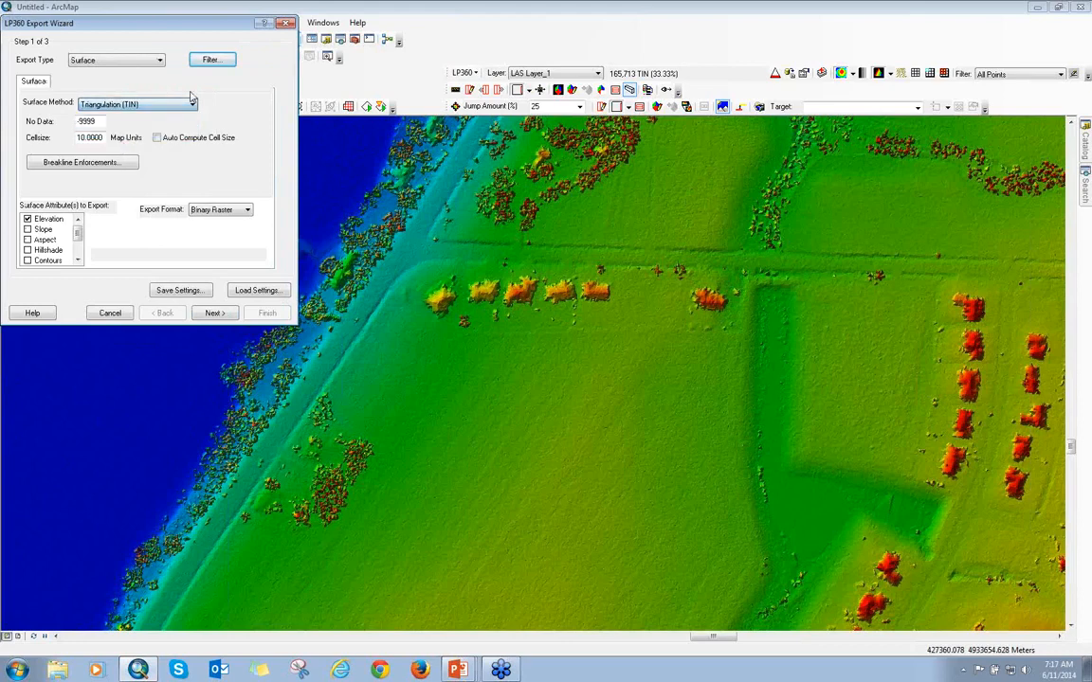
{"action": "left_click", "coordinate": [161, 136]}
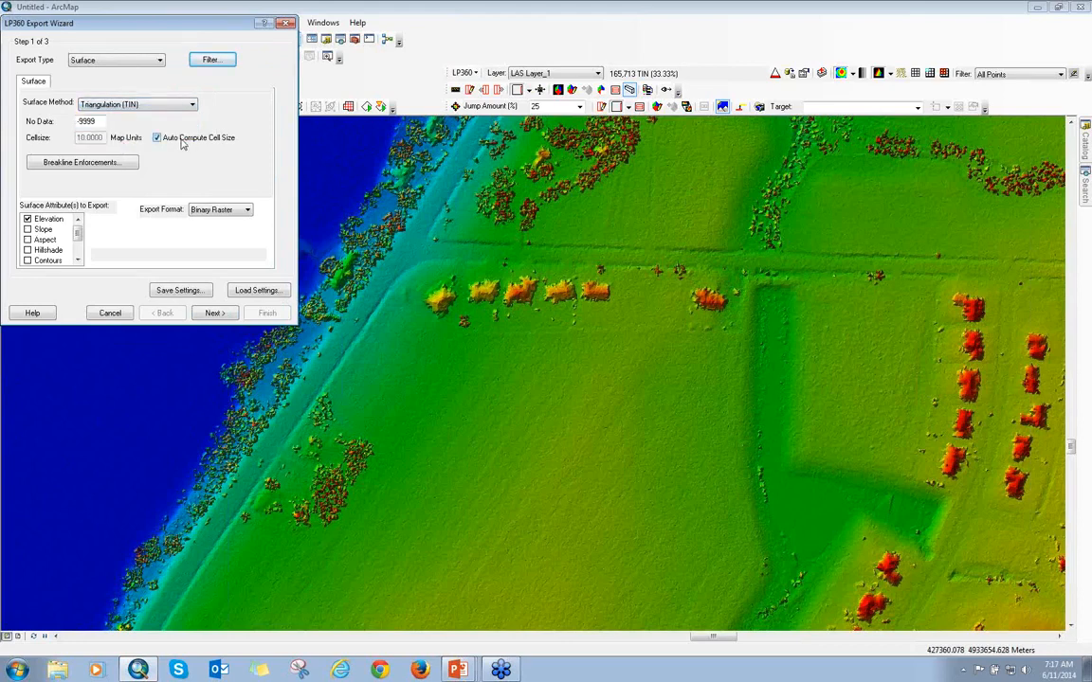
Step: Review the breakline enforcement options and surface attributes, and set the export format to ESRI Binary Grid
{"action": "left_click", "coordinate": [117, 162]}
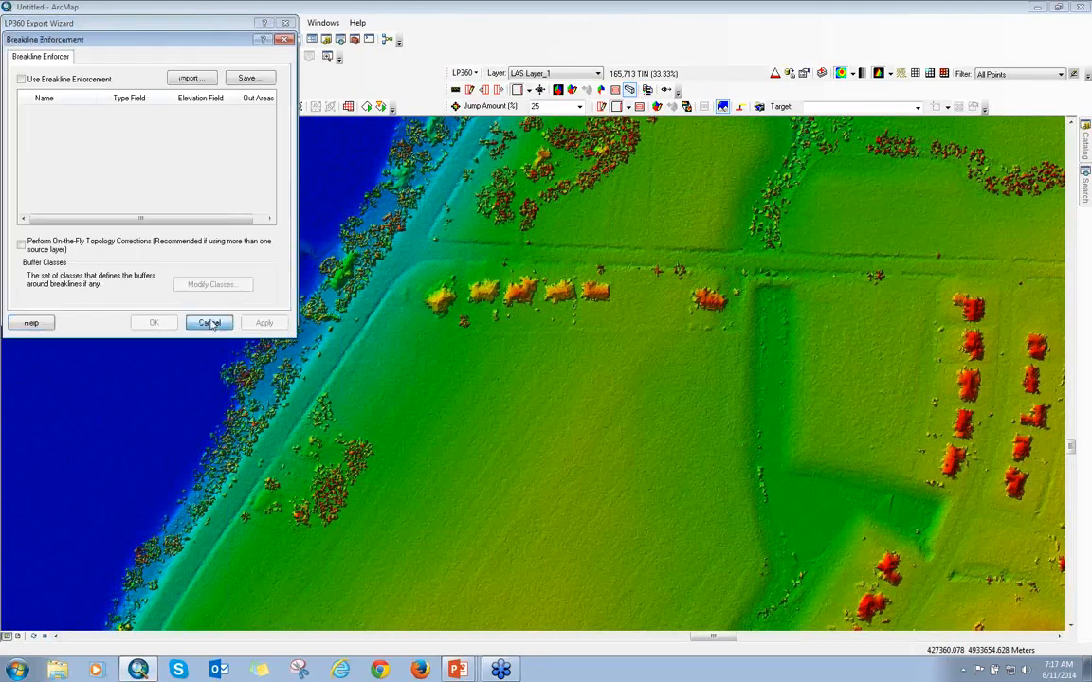
{"action": "left_click", "coordinate": [190, 292]}
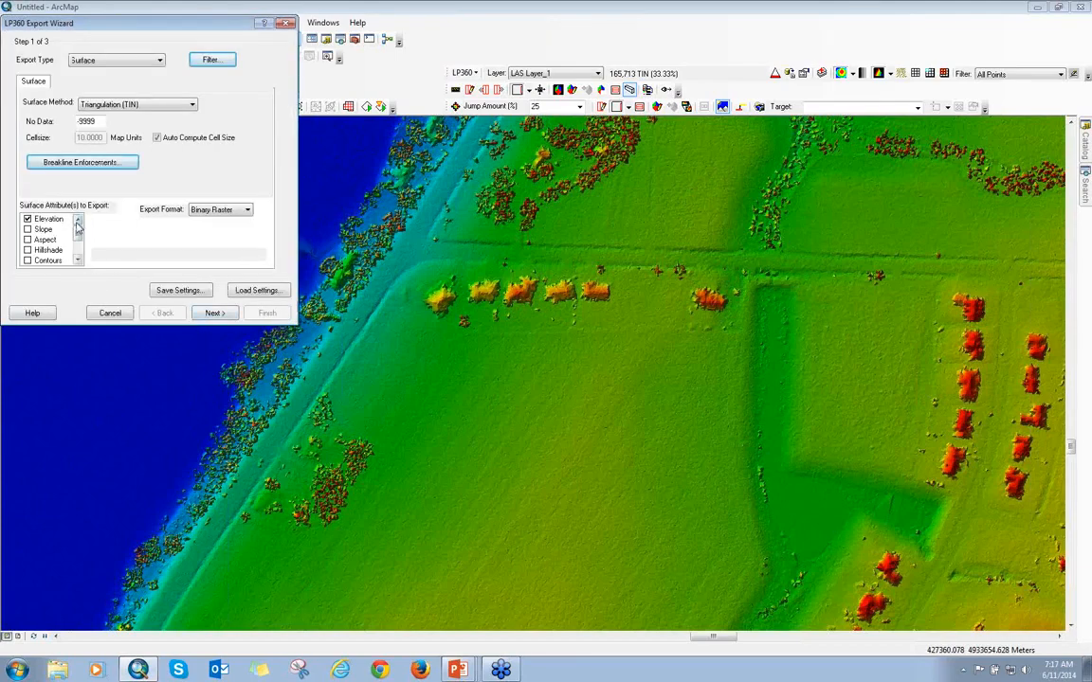
{"action": "scroll", "coordinate": [78, 239], "scroll_direction": "down", "scroll_amount": 1}
{"action": "scroll", "coordinate": [80, 240], "scroll_direction": "up", "scroll_amount": 1}
{"action": "left_click", "coordinate": [212, 209]}
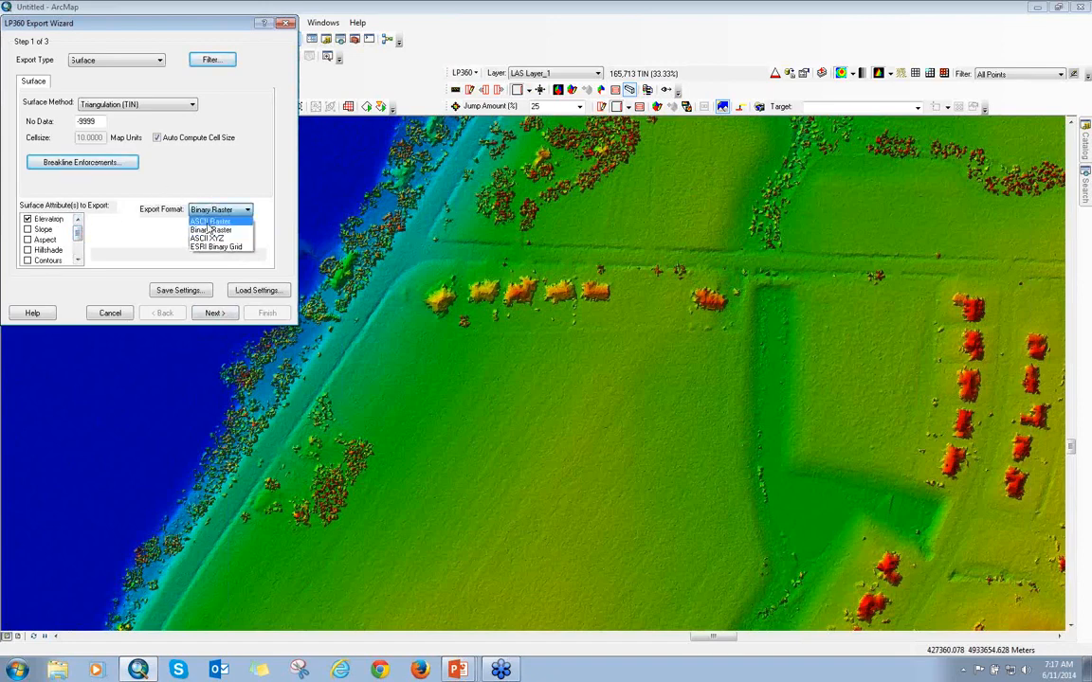
{"action": "left_click", "coordinate": [201, 247]}
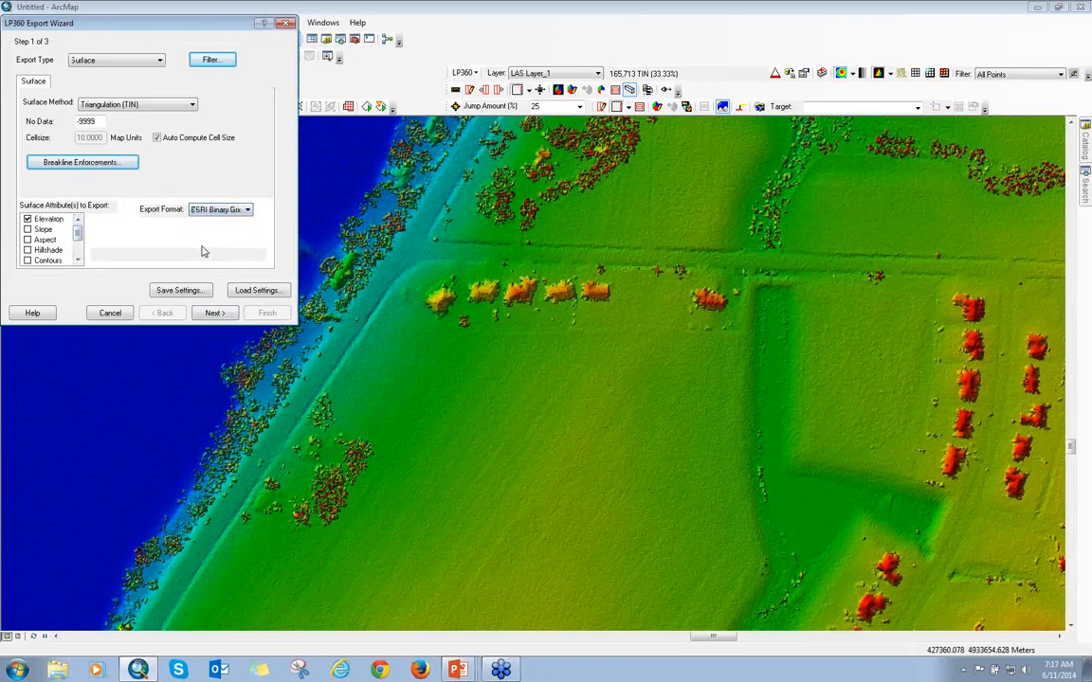
Step: Define the export extent by drawing a window in the map around the row of houses south of the road
{"action": "left_click", "coordinate": [205, 315]}
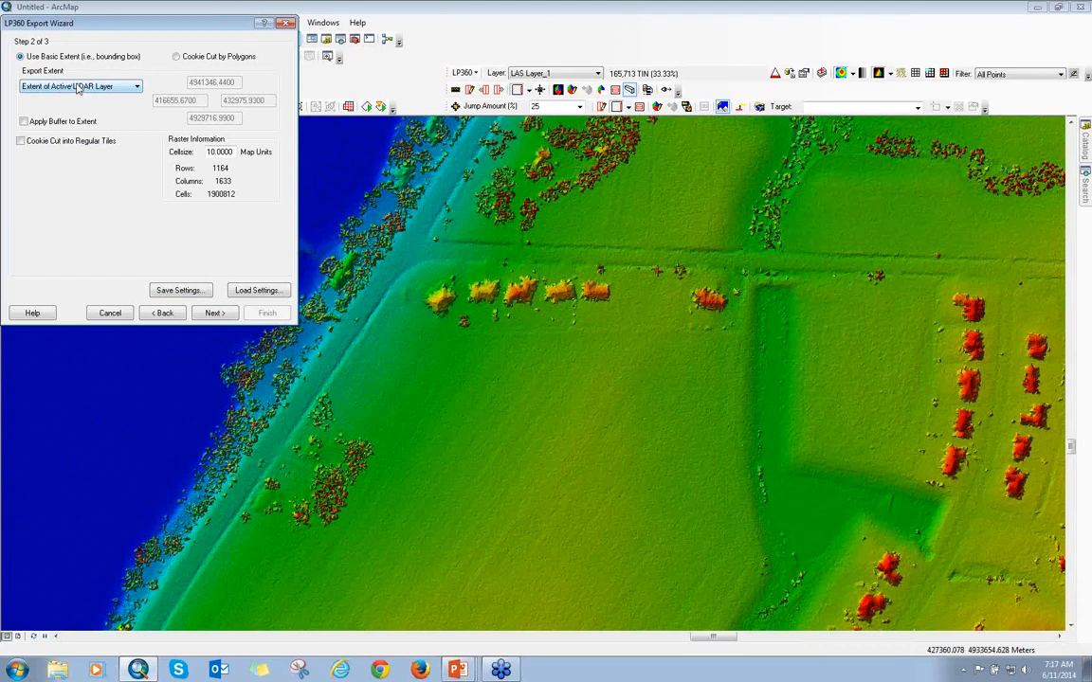
{"action": "left_click", "coordinate": [78, 88]}
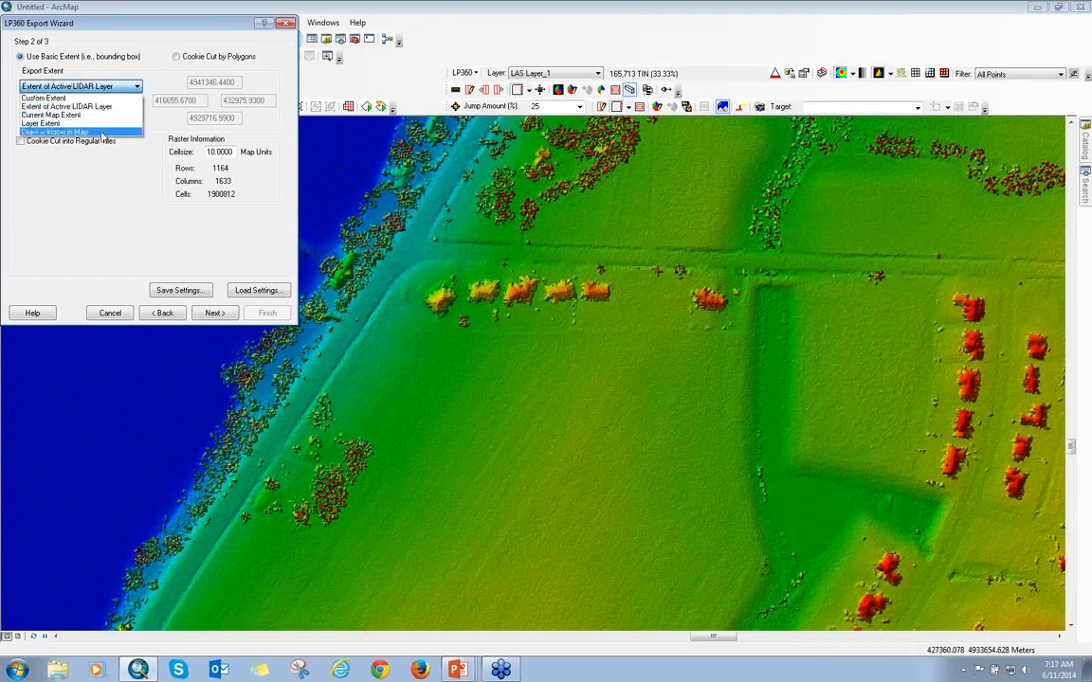
{"action": "left_click", "coordinate": [99, 132]}
{"action": "left_click", "coordinate": [71, 104]}
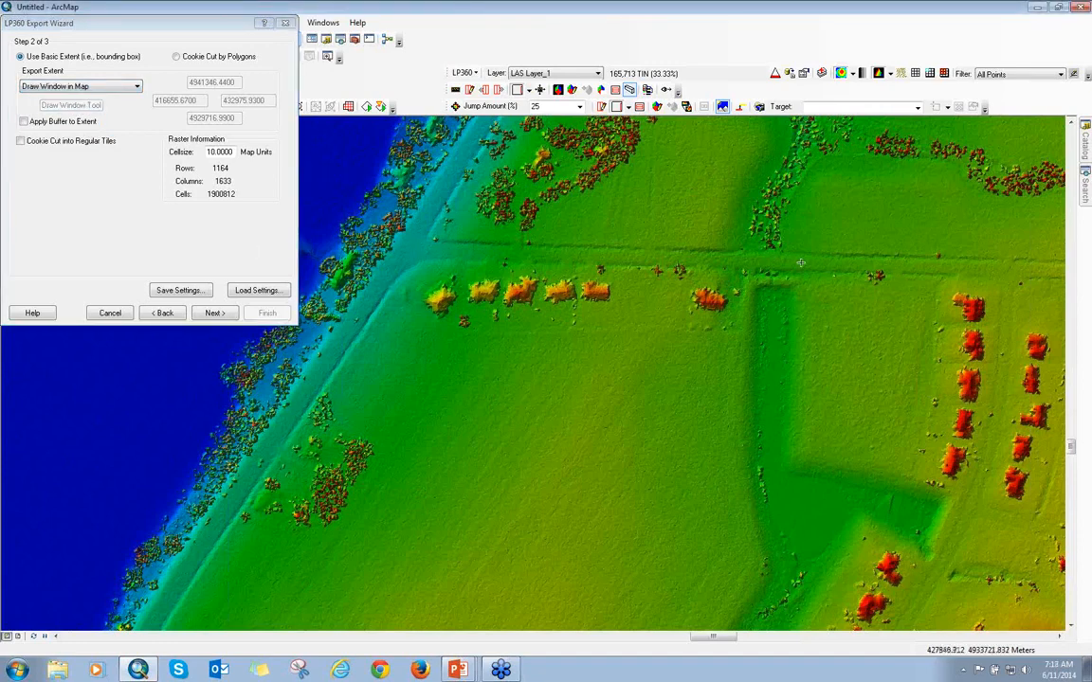
{"action": "left_click_drag", "start_coordinate": [401, 269], "coordinate": [783, 343]}
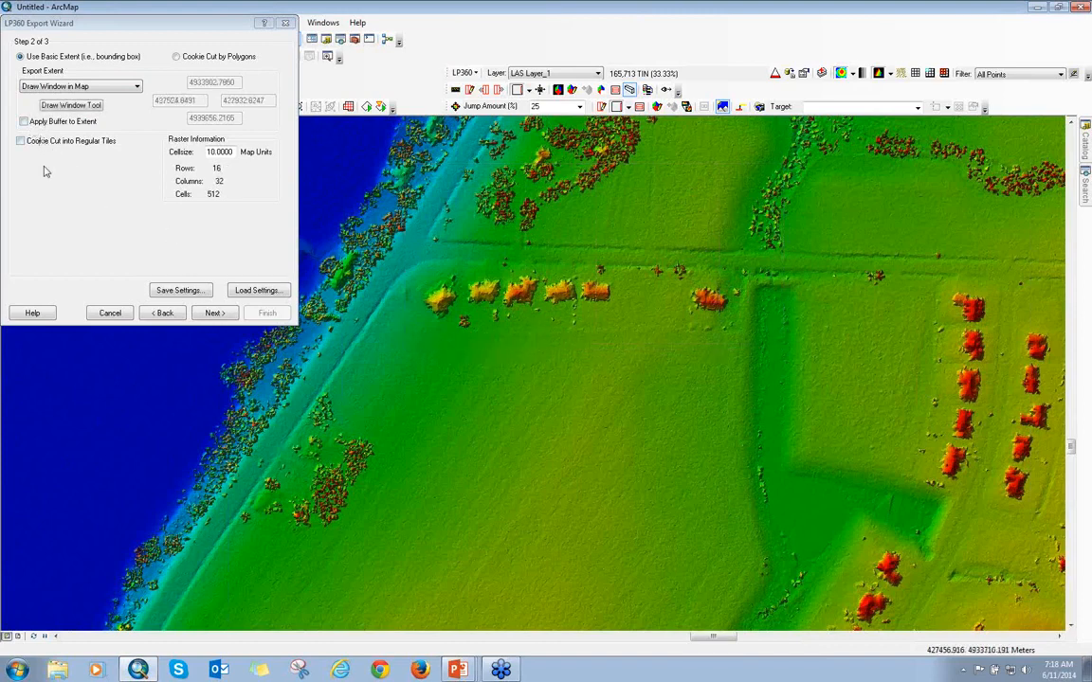
Step: Look into the Exported Products folder as the export file location, and close the wizard without exporting
{"action": "left_click", "coordinate": [203, 314]}
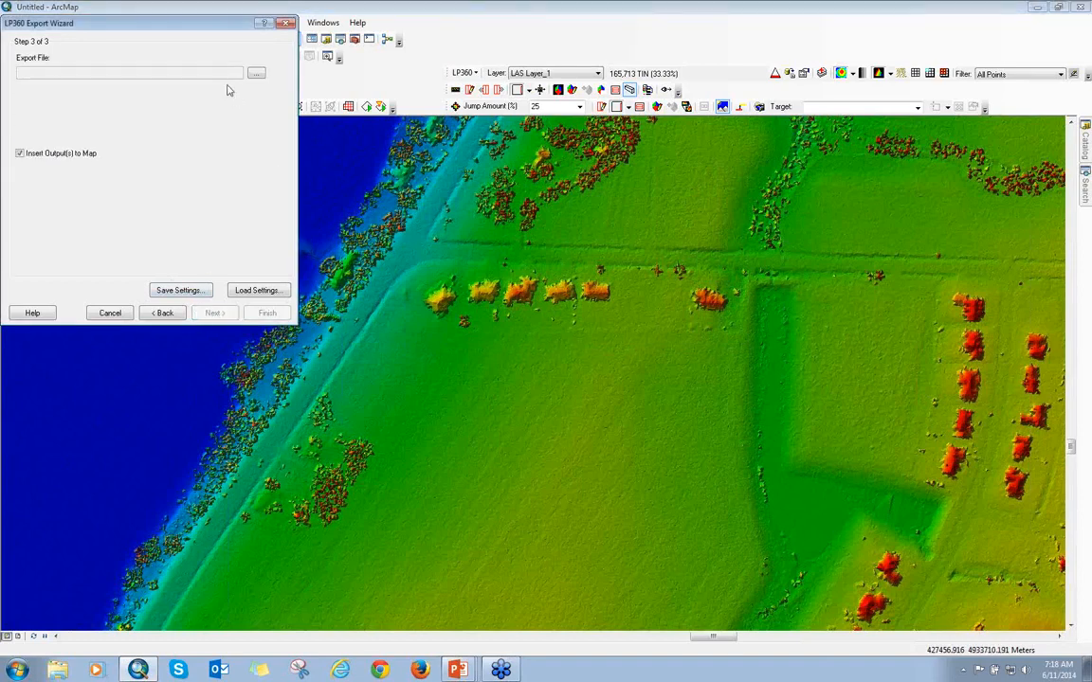
{"action": "left_click", "coordinate": [256, 73]}
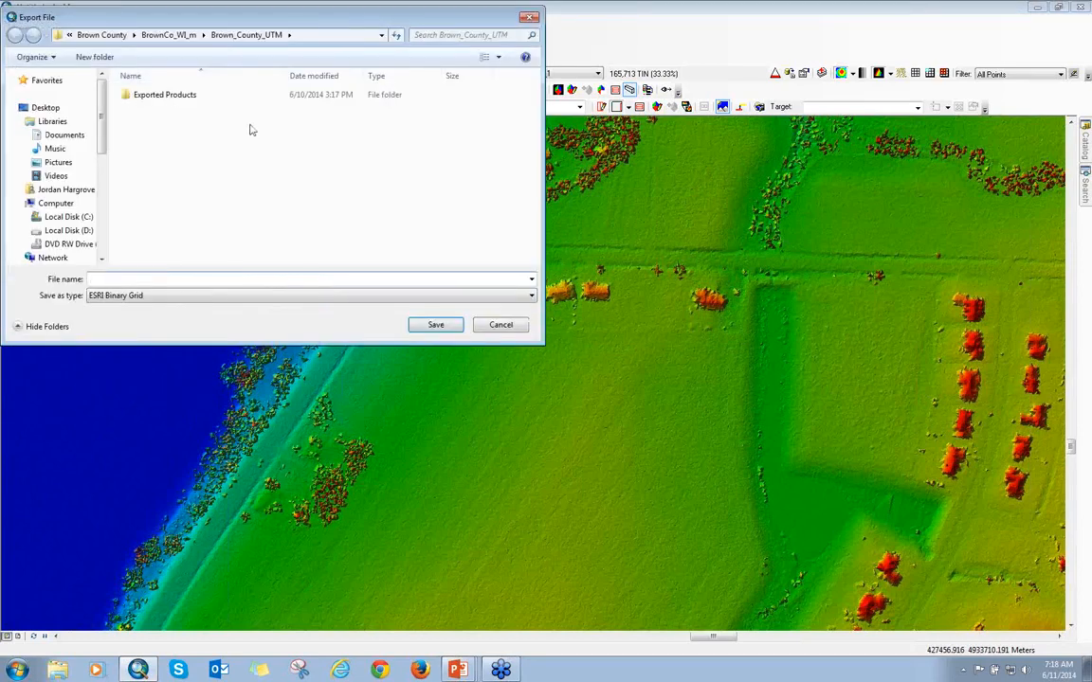
{"action": "left_click", "coordinate": [187, 101]}
{"action": "double_click", "coordinate": [186, 101]}
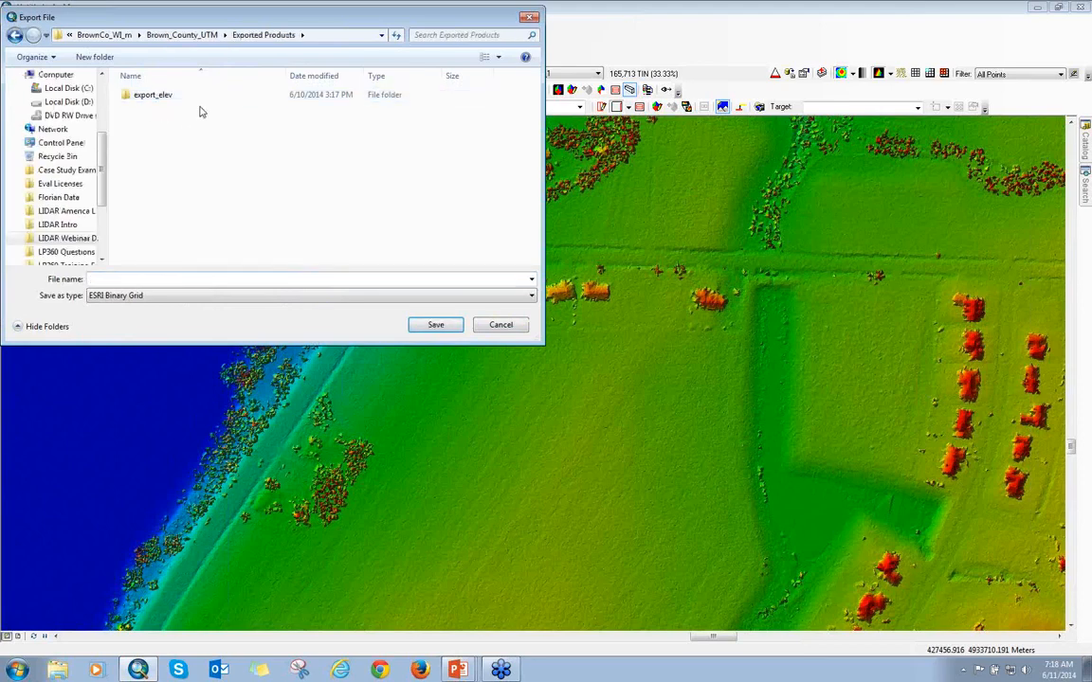
{"action": "left_click", "coordinate": [17, 36]}
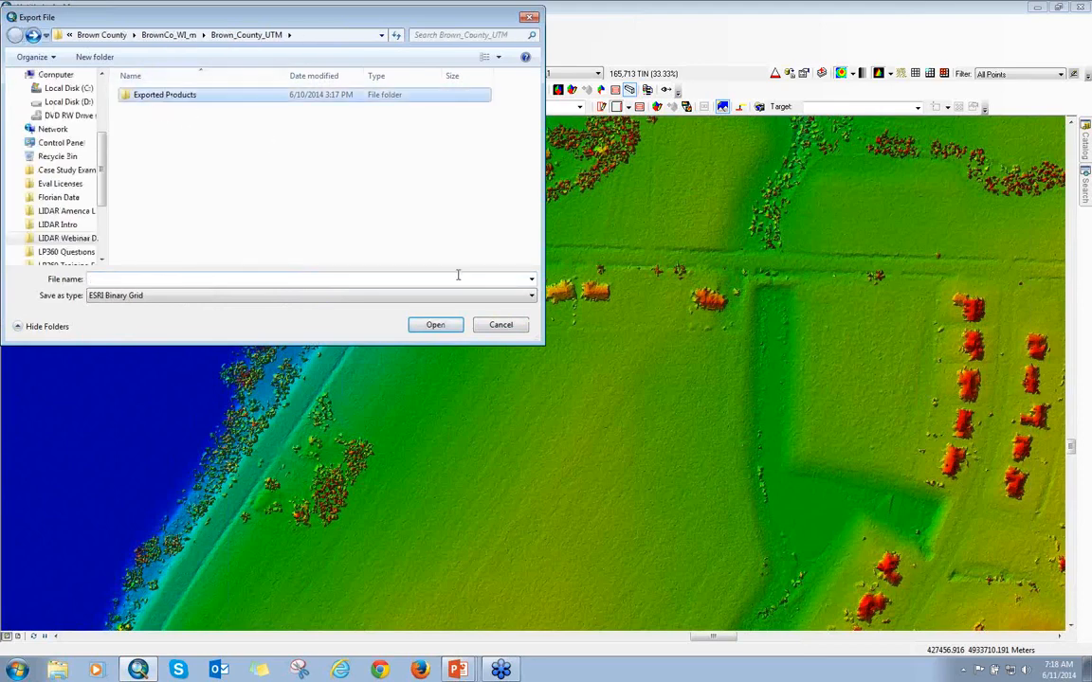
{"action": "left_click", "coordinate": [501, 324]}
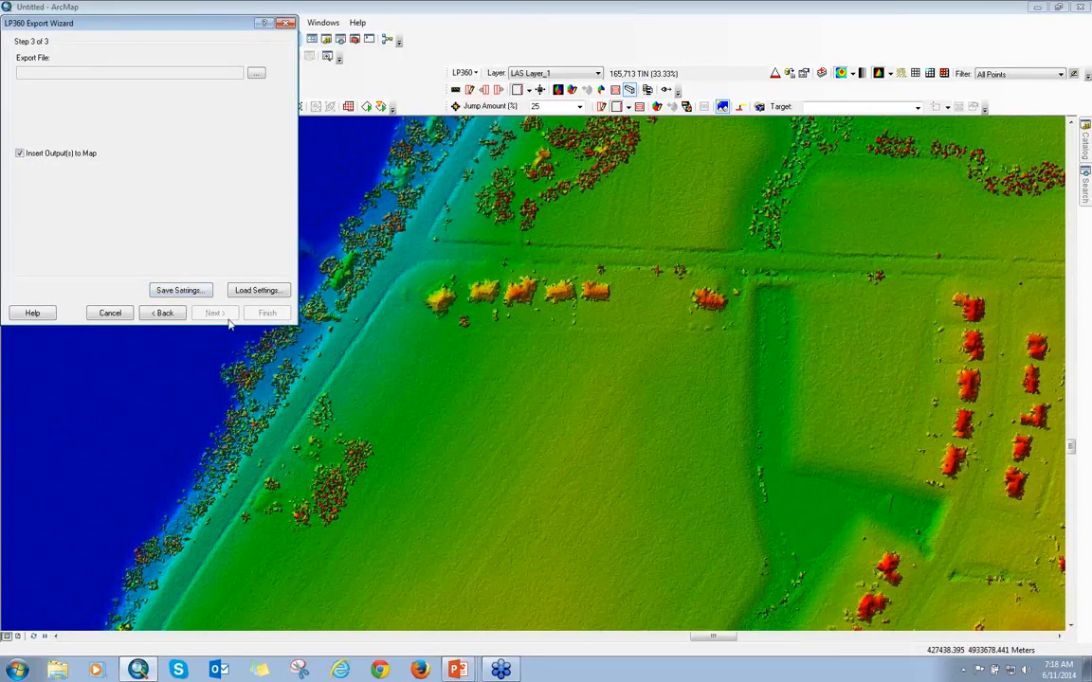
{"action": "left_click", "coordinate": [285, 23]}
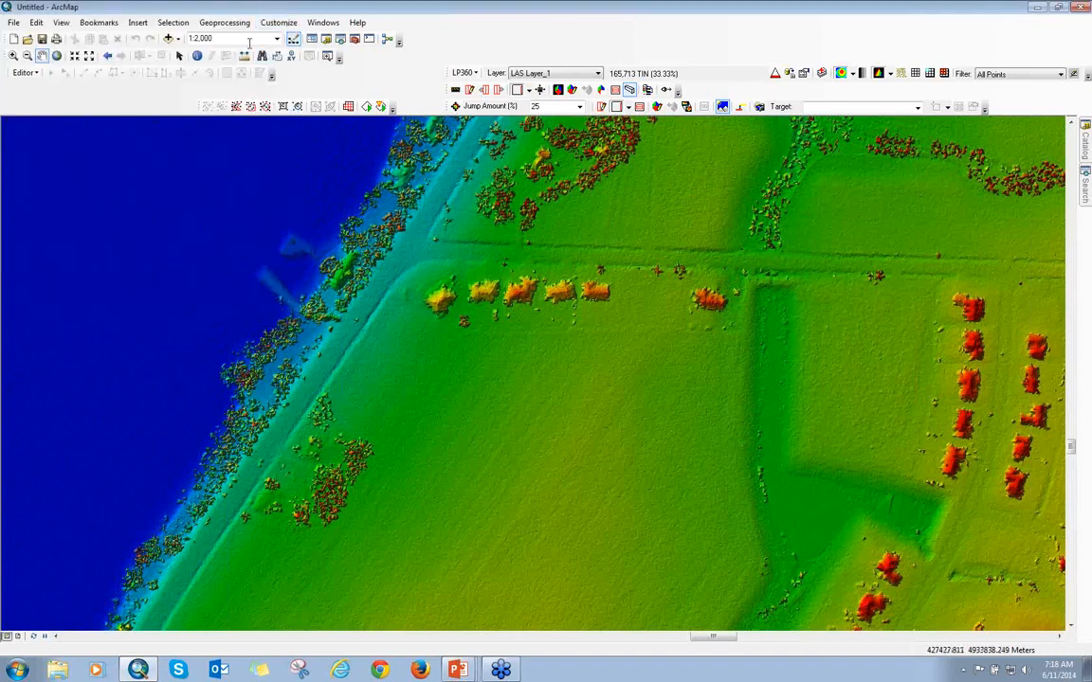
Step: Start adding data to the map and browse to the Exported Products folder within the Brown County data
{"action": "left_click", "coordinate": [171, 39]}
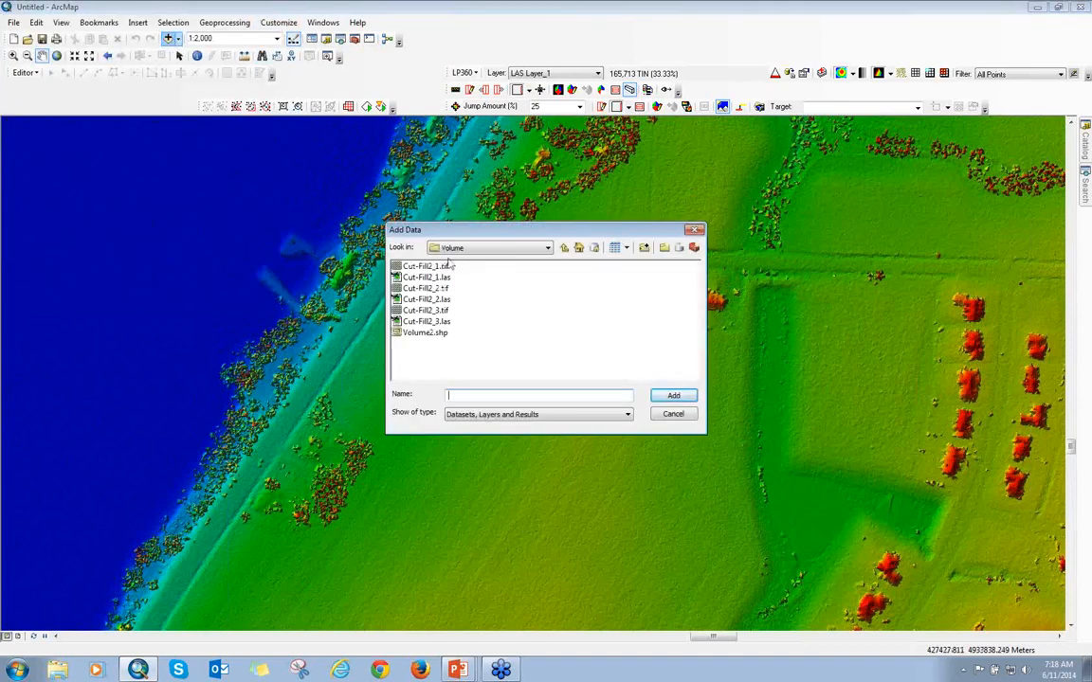
{"action": "left_click", "coordinate": [546, 248]}
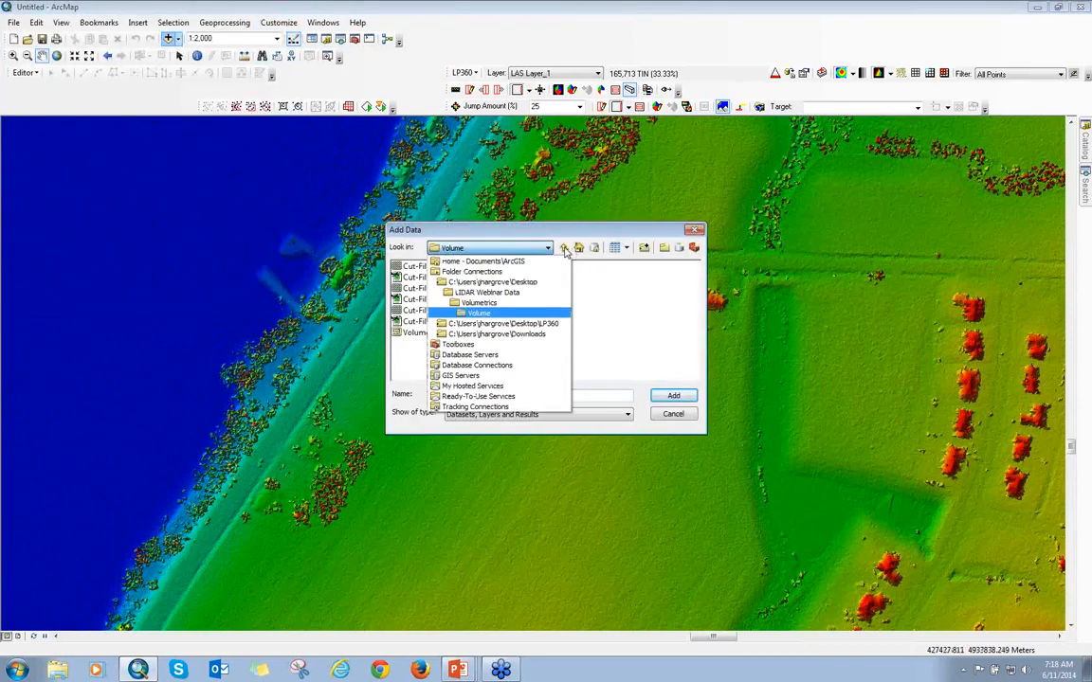
{"action": "left_click", "coordinate": [564, 249]}
{"action": "left_click", "coordinate": [564, 248]}
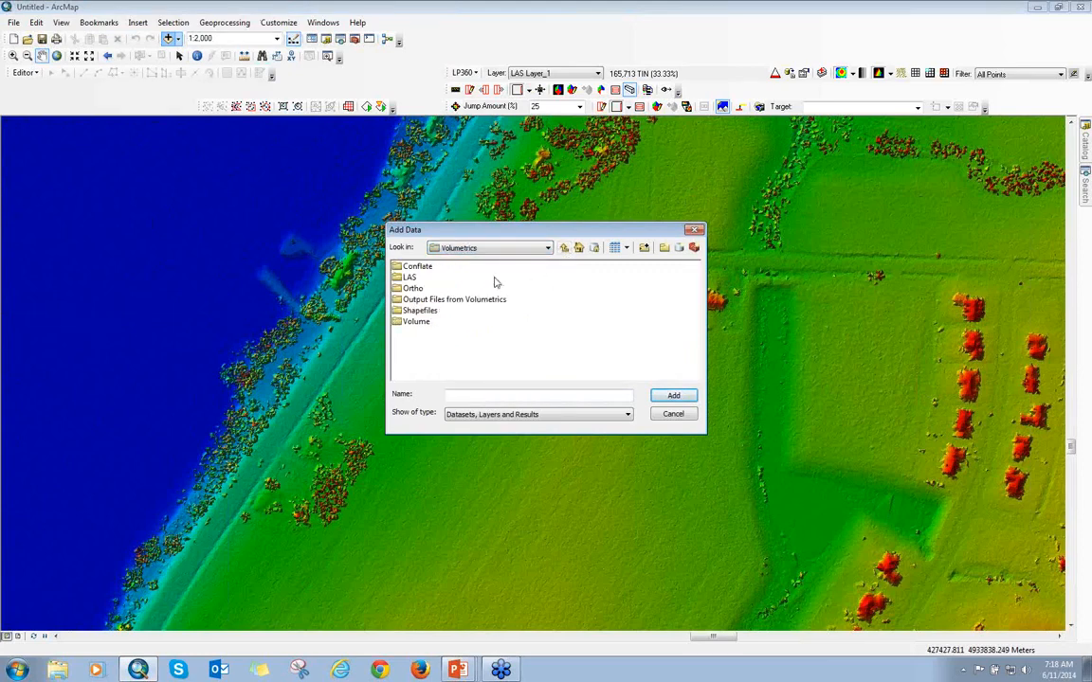
{"action": "left_click", "coordinate": [565, 249]}
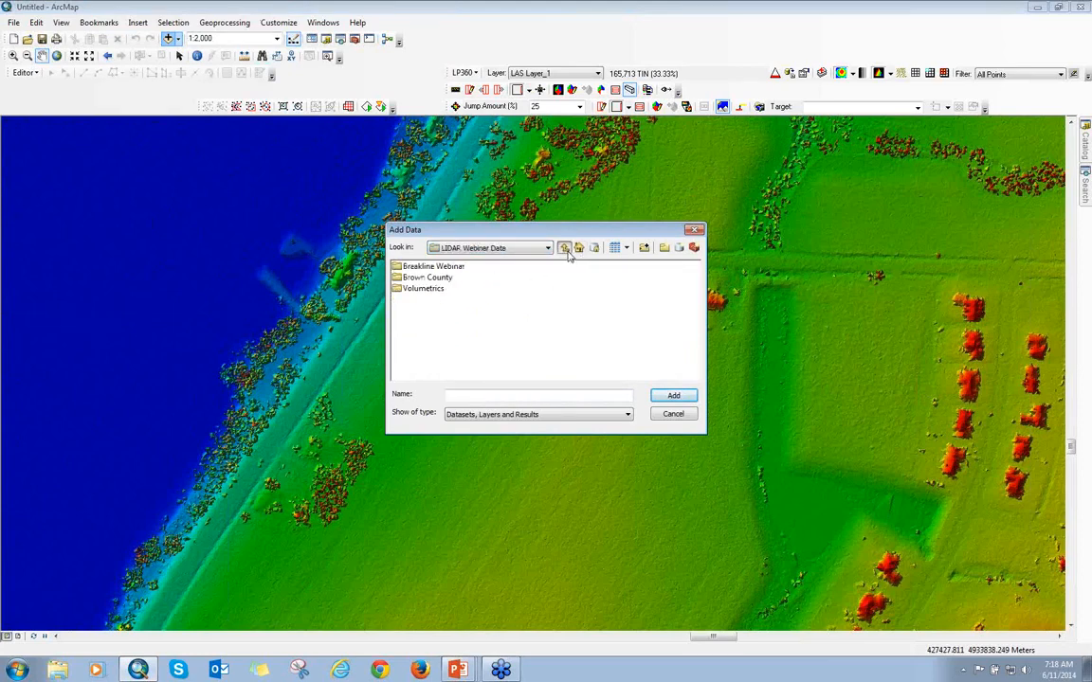
{"action": "double_click", "coordinate": [424, 277]}
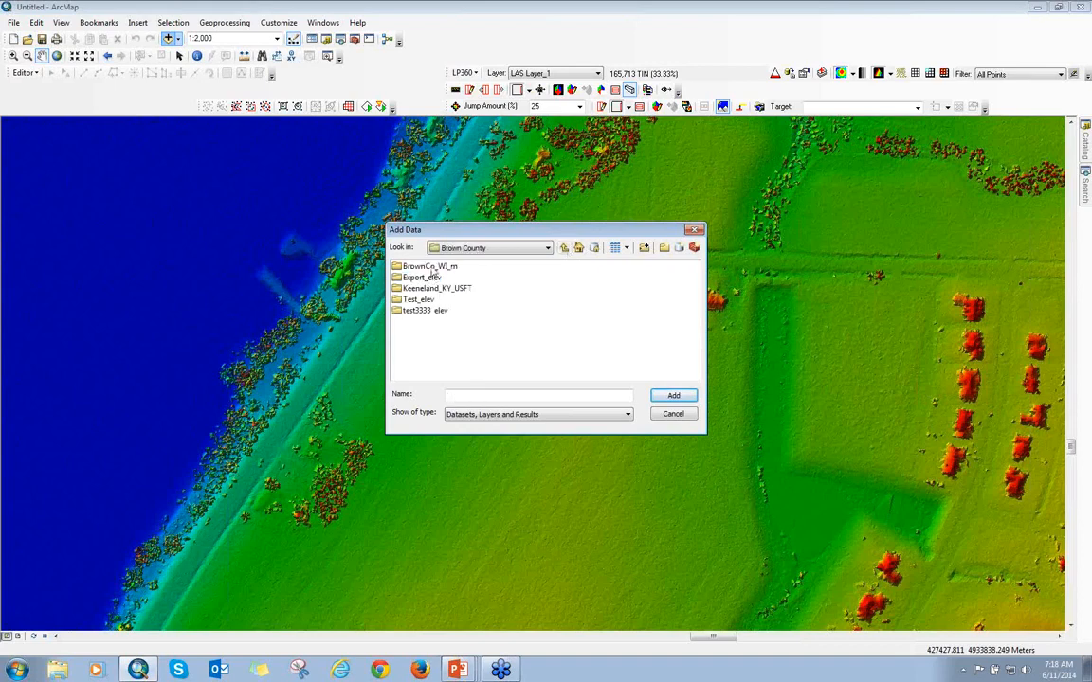
{"action": "double_click", "coordinate": [429, 266]}
{"action": "double_click", "coordinate": [436, 336]}
{"action": "double_click", "coordinate": [441, 269]}
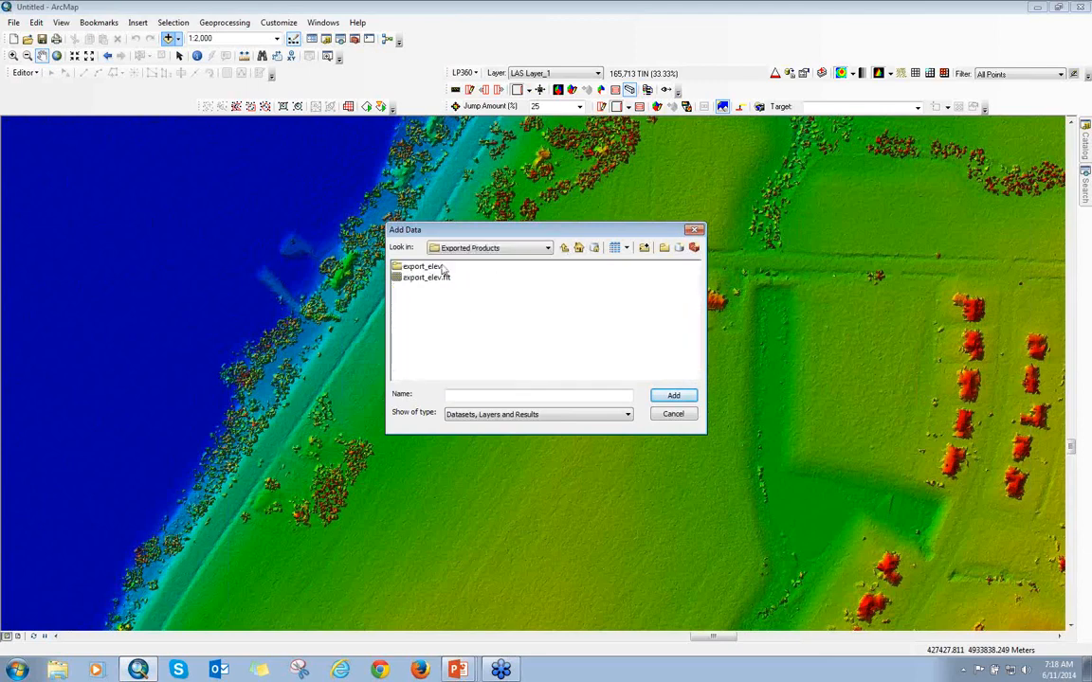
Step: Try to add the export_elev.flt raster to the map
{"action": "left_click", "coordinate": [436, 279]}
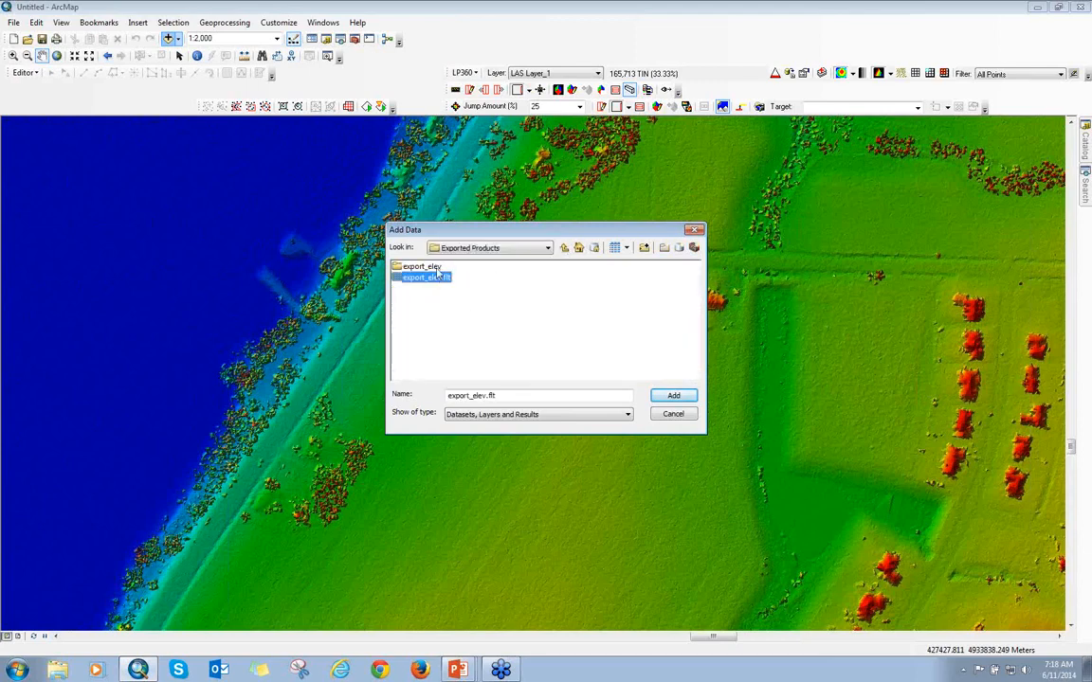
{"action": "left_click", "coordinate": [672, 397]}
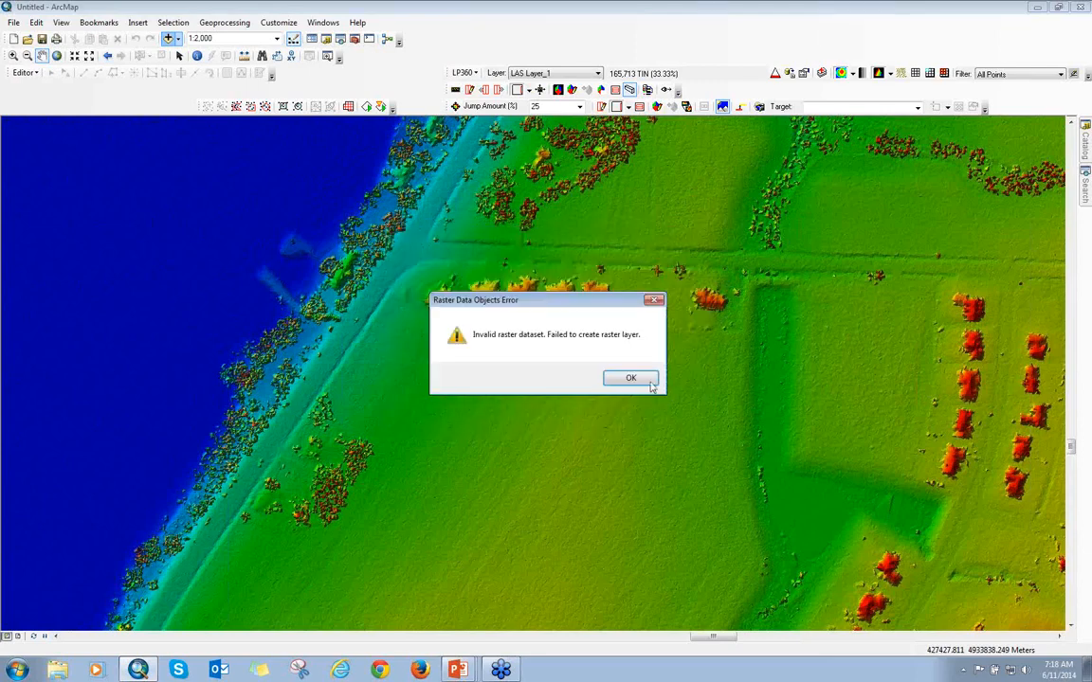
{"action": "left_click", "coordinate": [637, 379]}
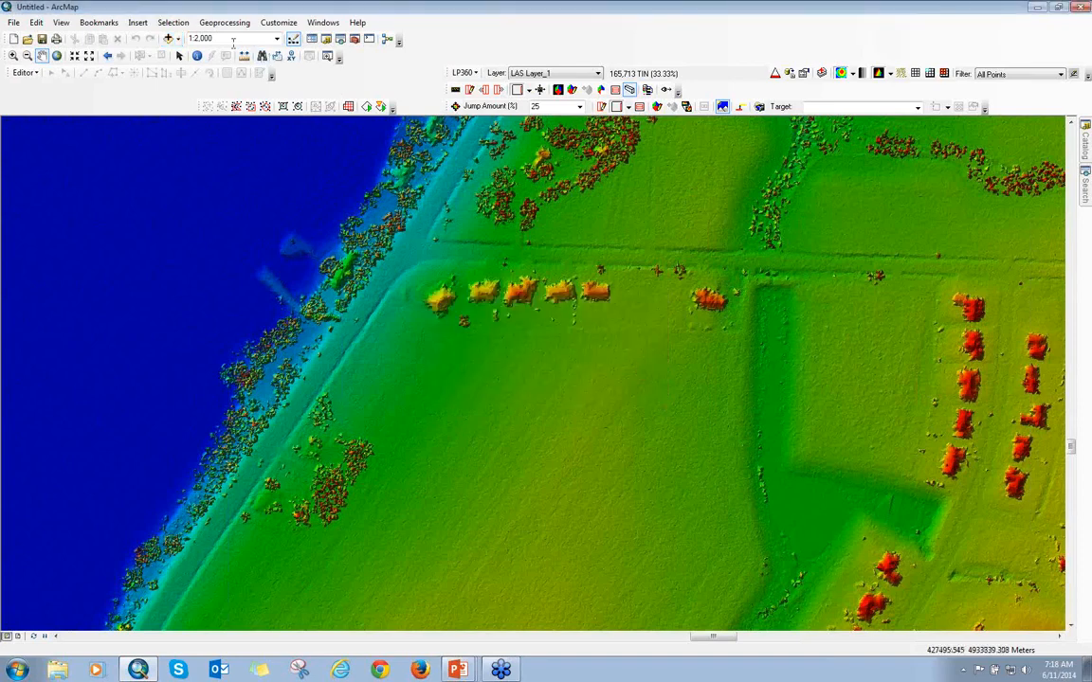
Step: Add the esrigrid raster from the export_elev folder to the map, accepting its missing spatial reference
{"action": "left_click", "coordinate": [169, 39]}
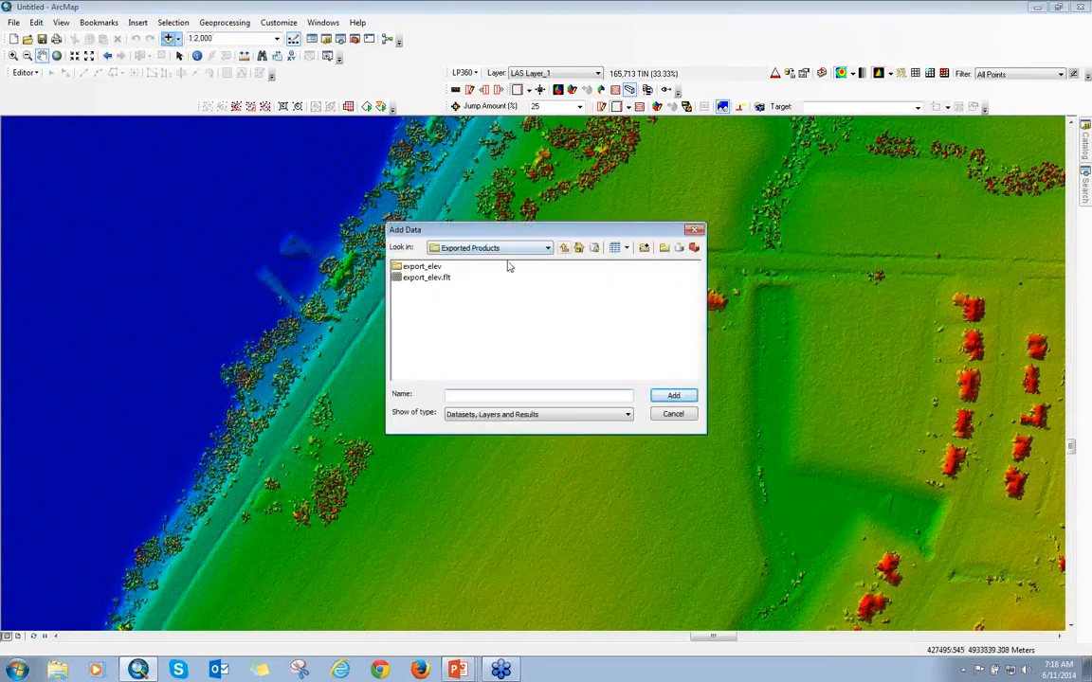
{"action": "double_click", "coordinate": [431, 267]}
{"action": "left_click", "coordinate": [420, 269]}
{"action": "left_click", "coordinate": [672, 395]}
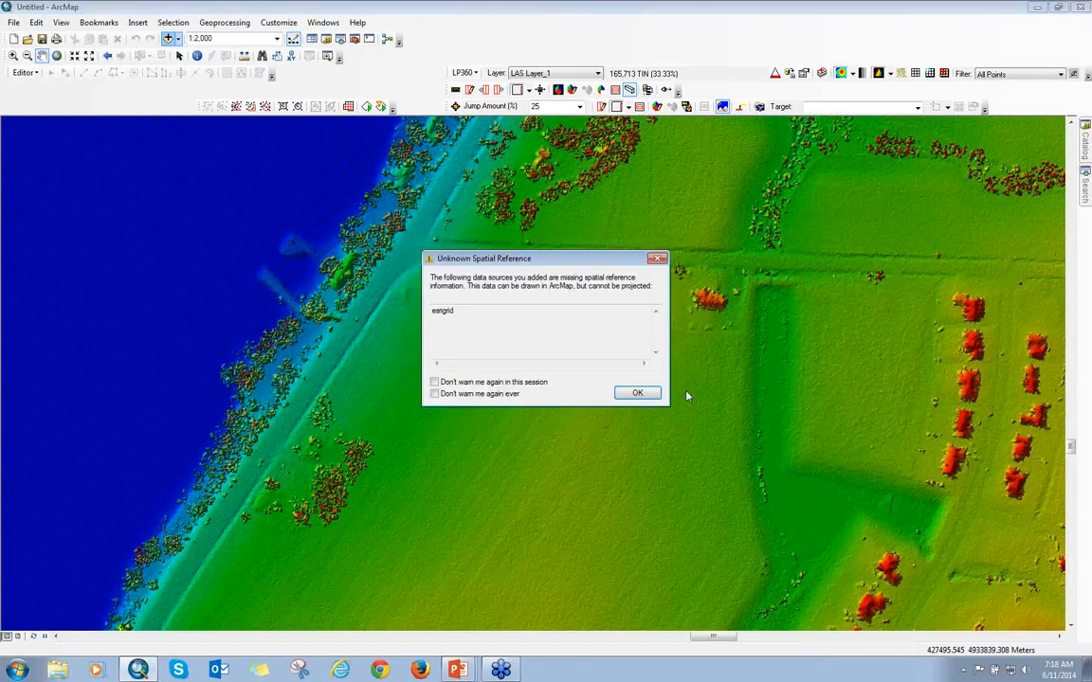
{"action": "left_click", "coordinate": [637, 393]}
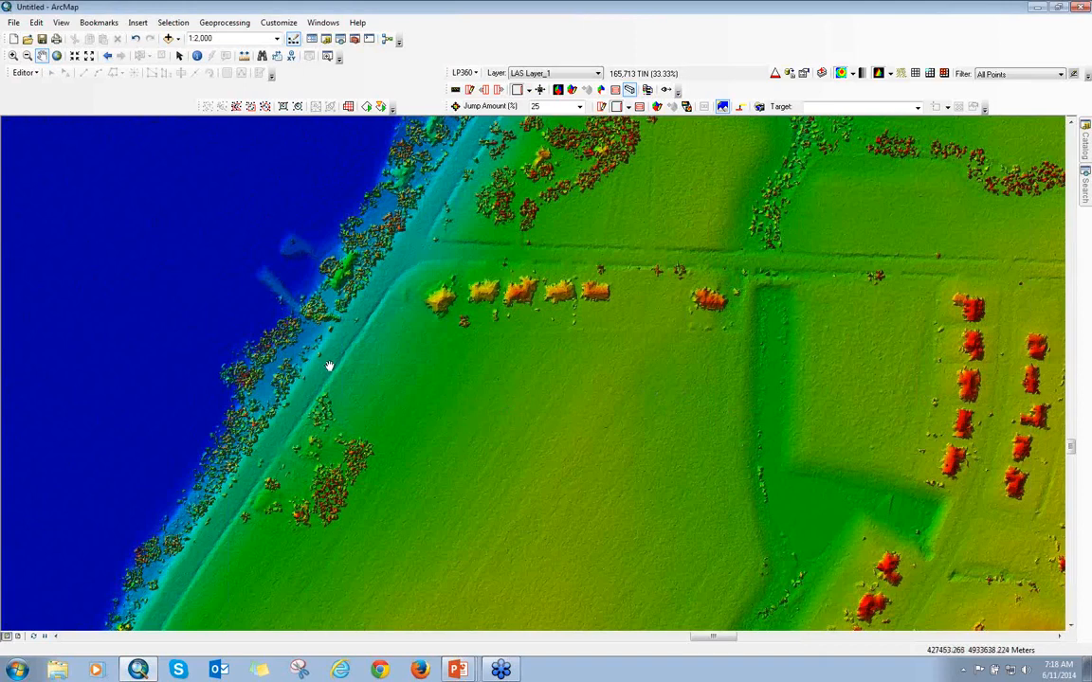
Step: Check the list of available toolbars, and open the LP360 Profile Window below the map
{"action": "right_click", "coordinate": [518, 45]}
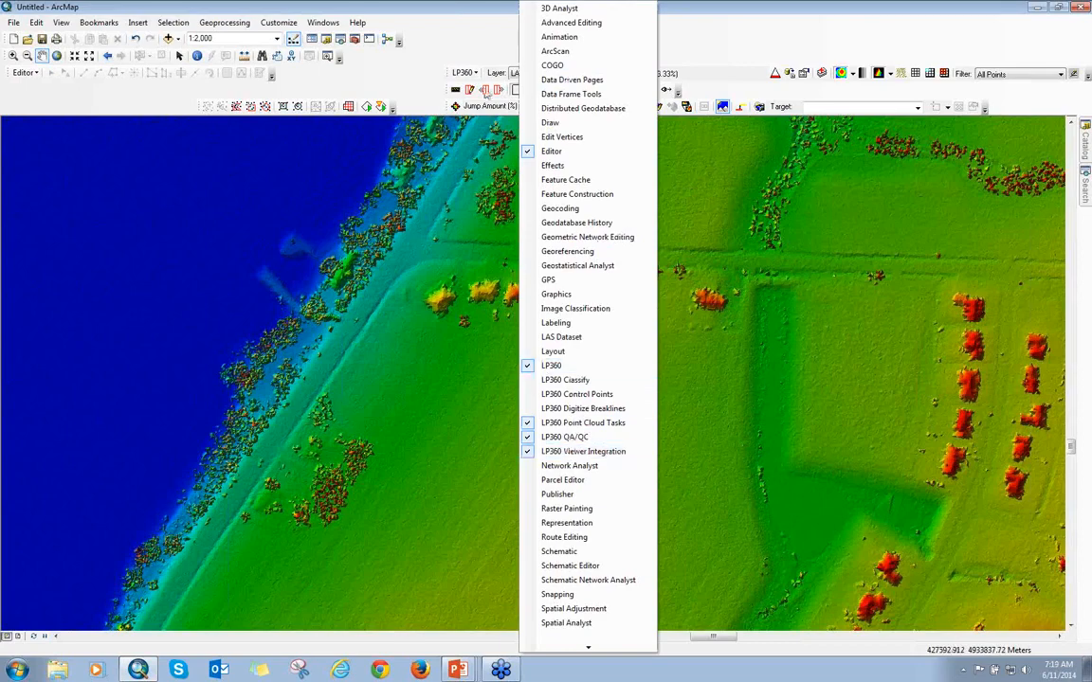
{"action": "left_click", "coordinate": [481, 21]}
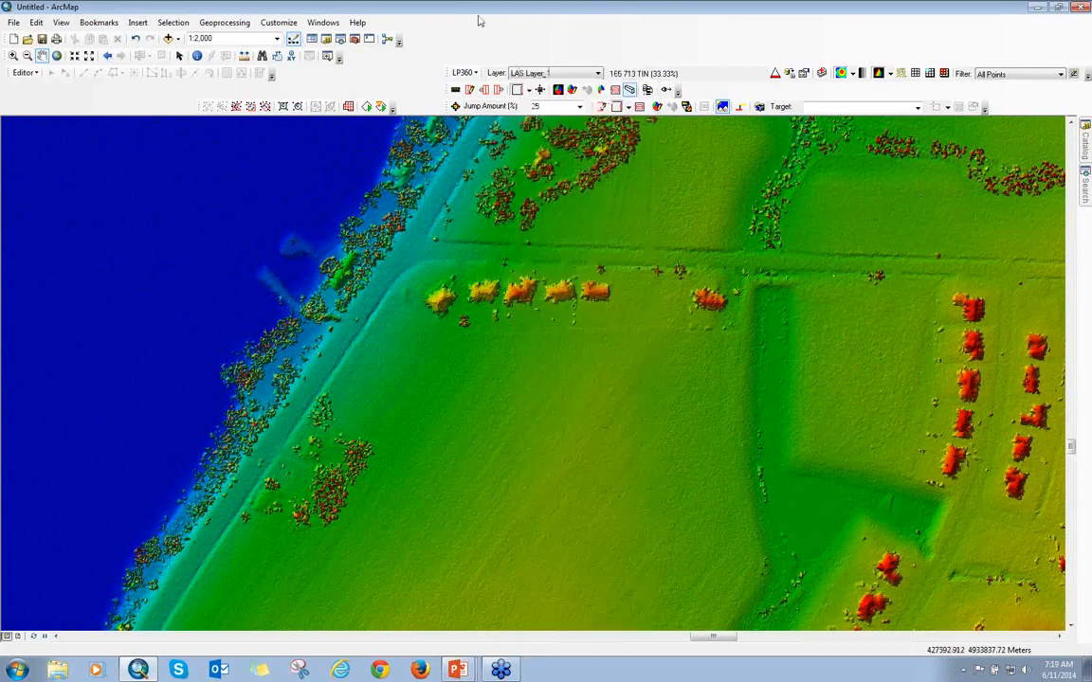
{"action": "left_click", "coordinate": [456, 90]}
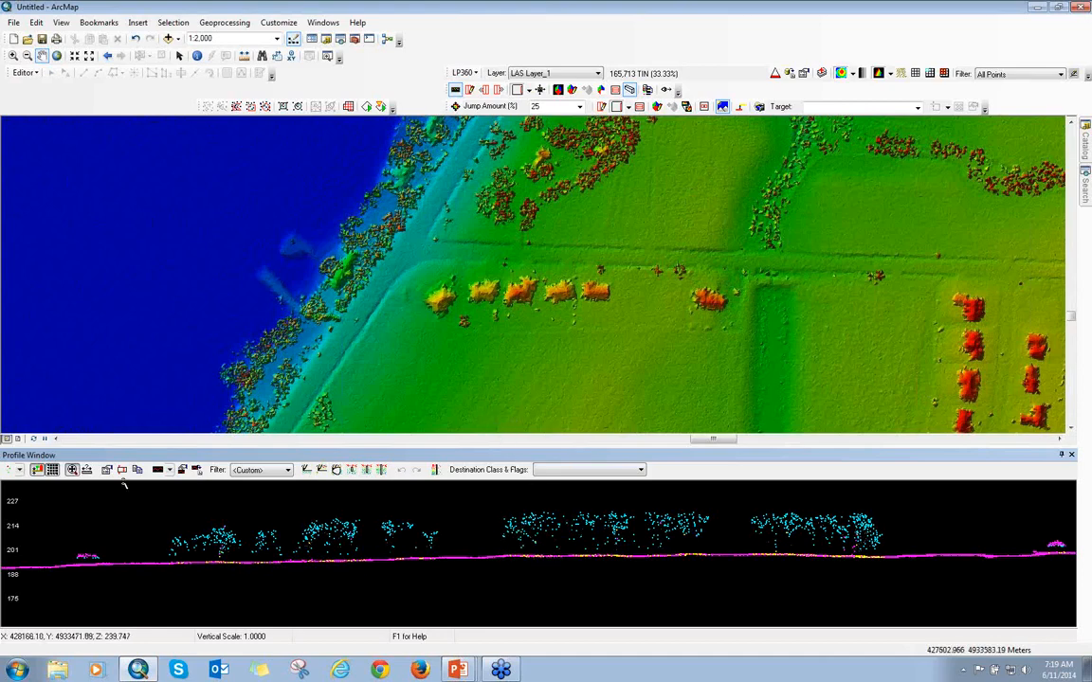
Step: Pan and zoom the profile view, and measure the height of a tree above the ground line
{"action": "left_click", "coordinate": [19, 471]}
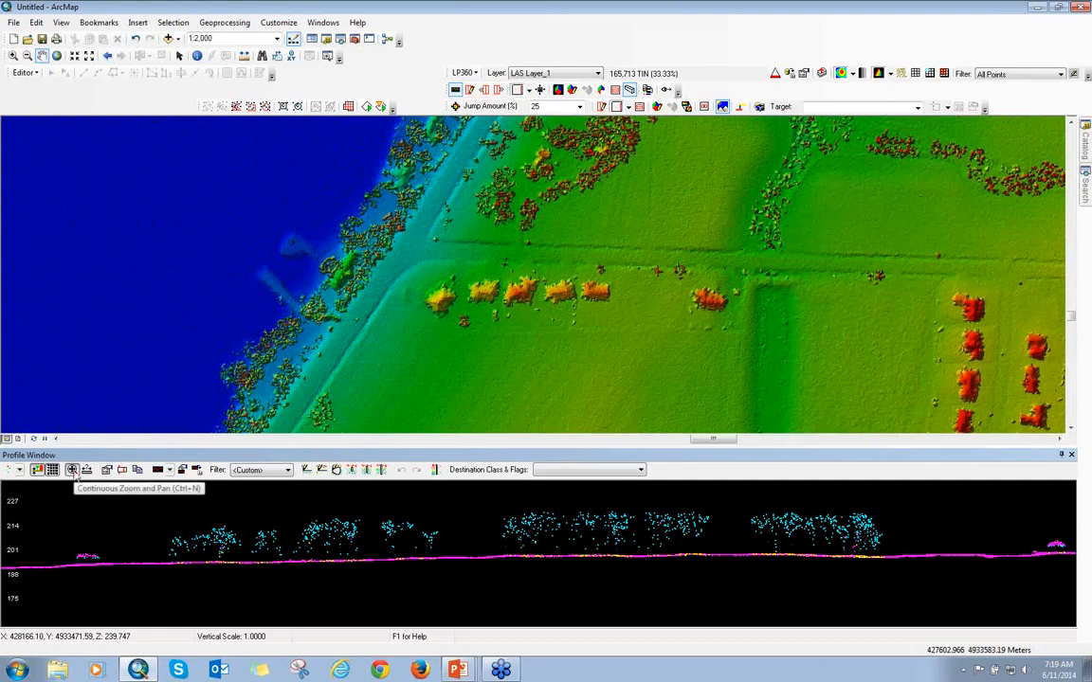
{"action": "left_click", "coordinate": [72, 470]}
{"action": "left_click_drag", "start_coordinate": [408, 500], "coordinate": [431, 546]}
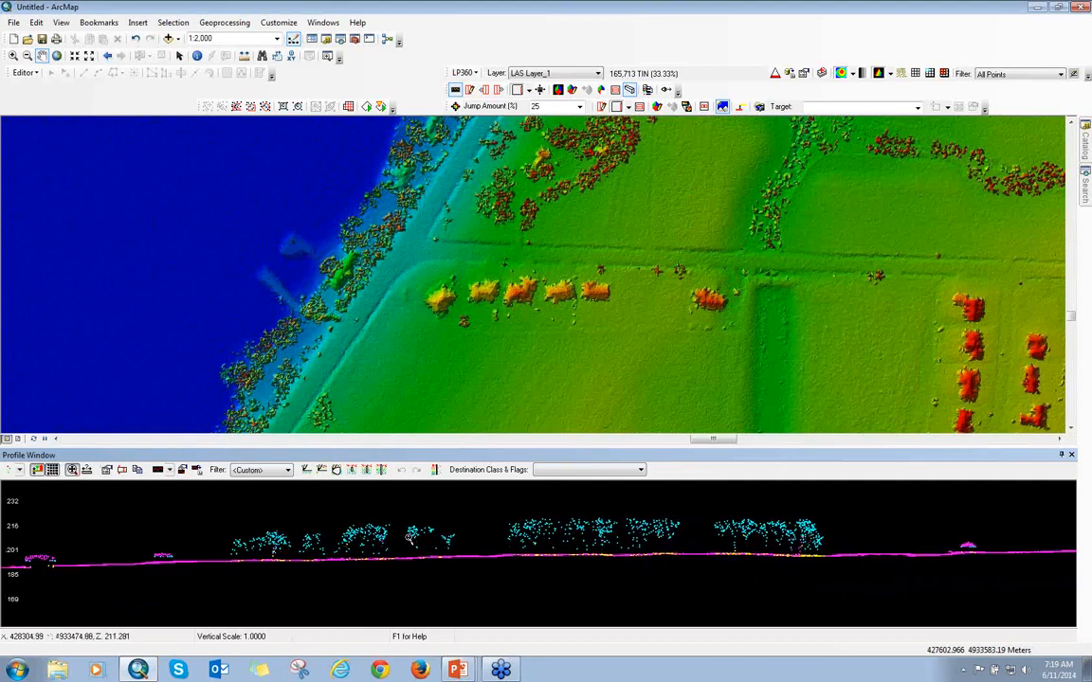
{"action": "left_click", "coordinate": [87, 470]}
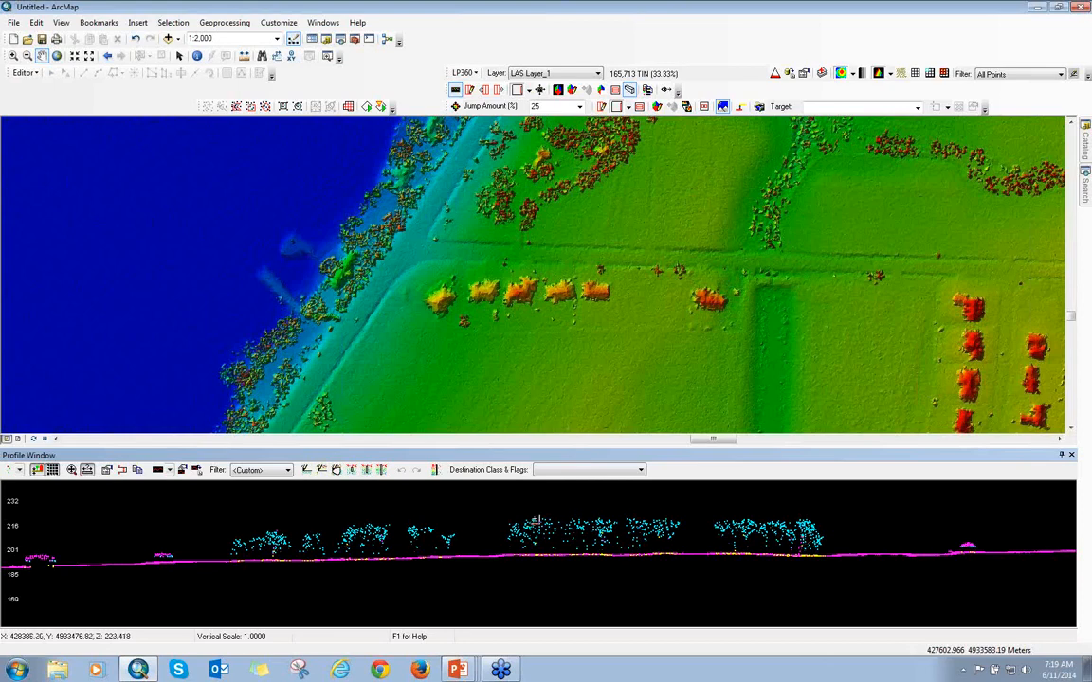
{"action": "left_click_drag", "start_coordinate": [535, 521], "coordinate": [535, 555]}
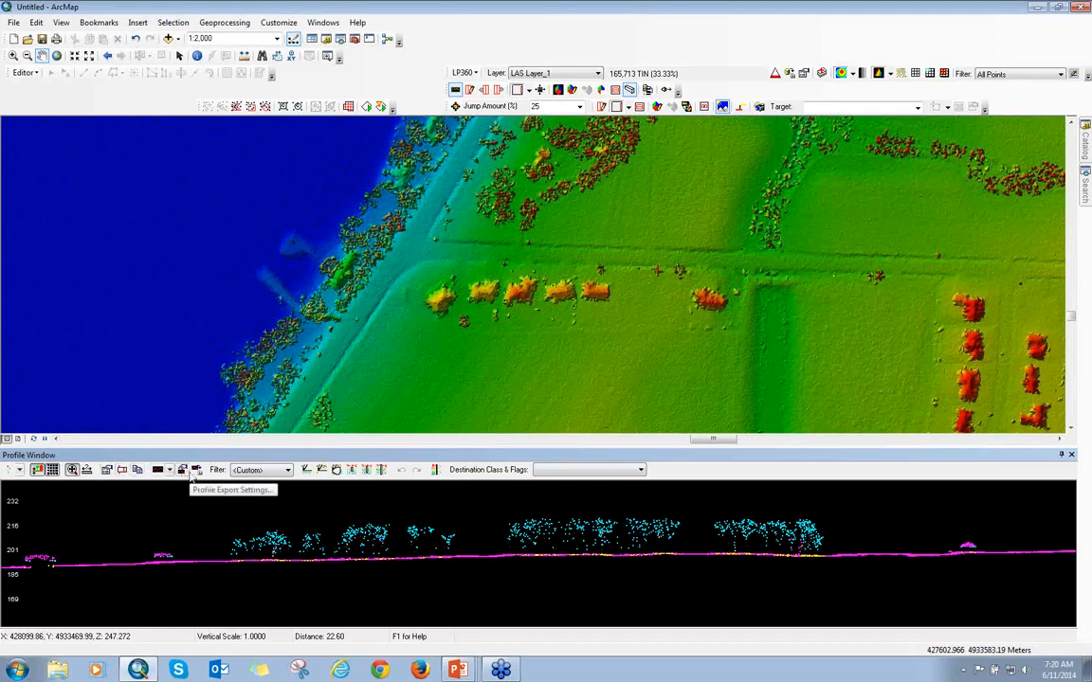
Step: Filter the profile to Ground points, and switch the profile filter to All Points
{"action": "left_click", "coordinate": [249, 470]}
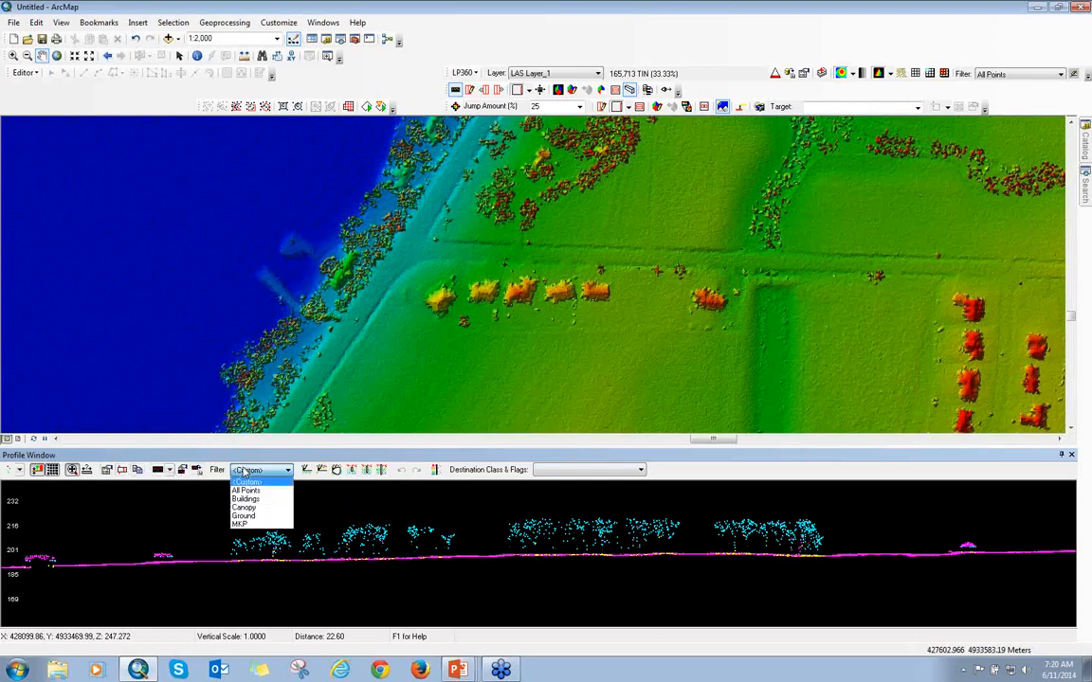
{"action": "left_click", "coordinate": [243, 517]}
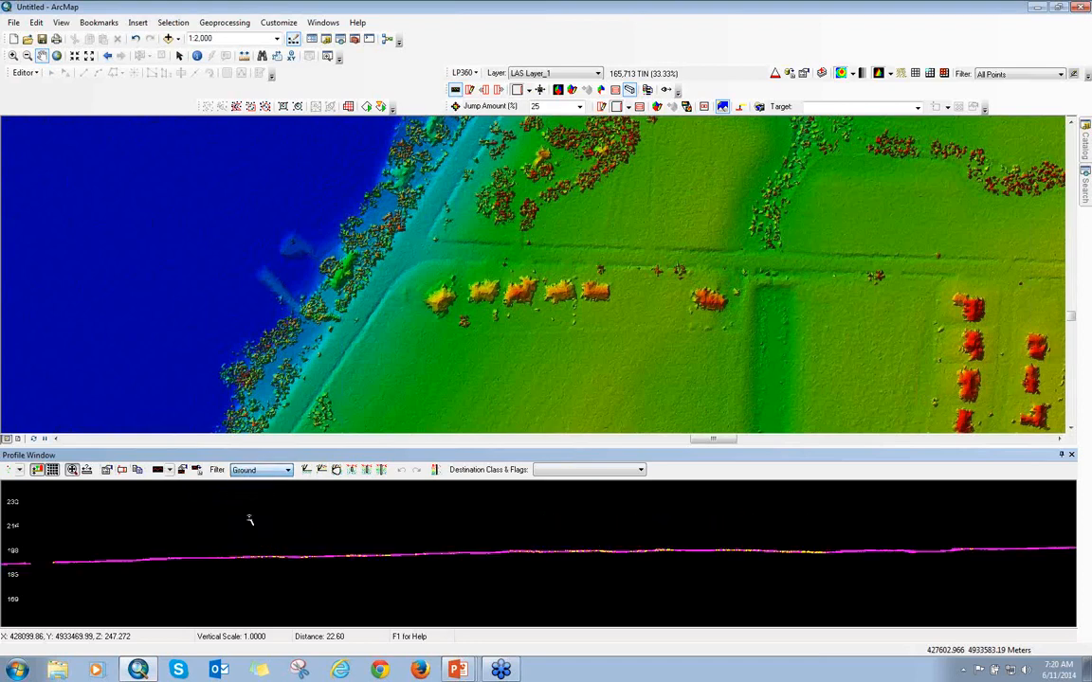
{"action": "left_click", "coordinate": [267, 479]}
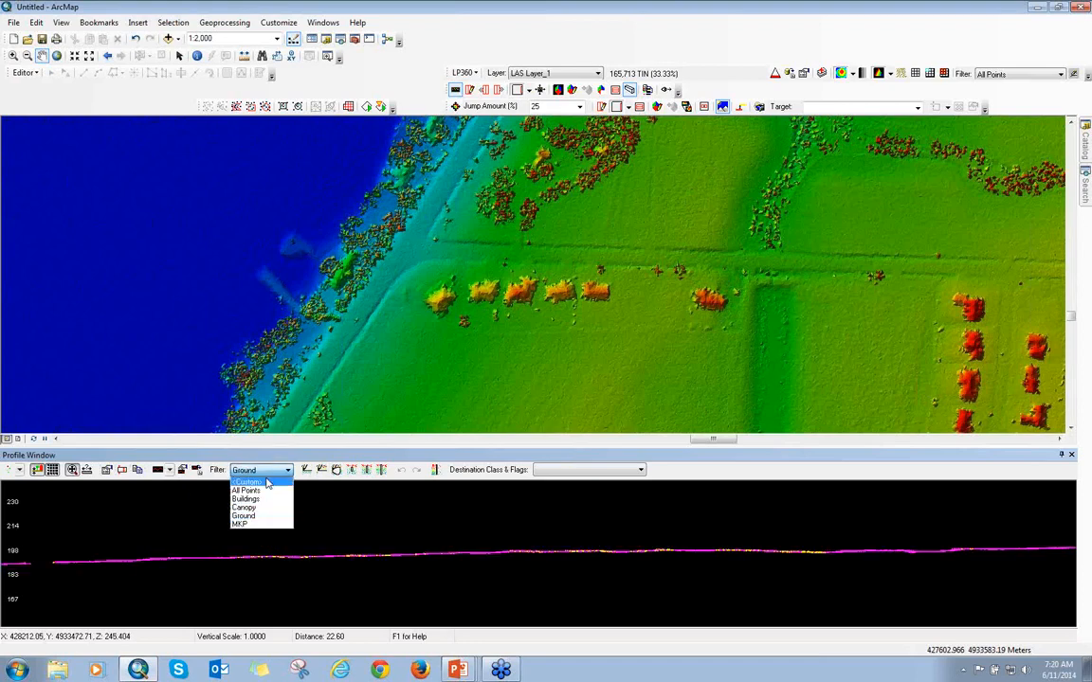
{"action": "left_click", "coordinate": [266, 489]}
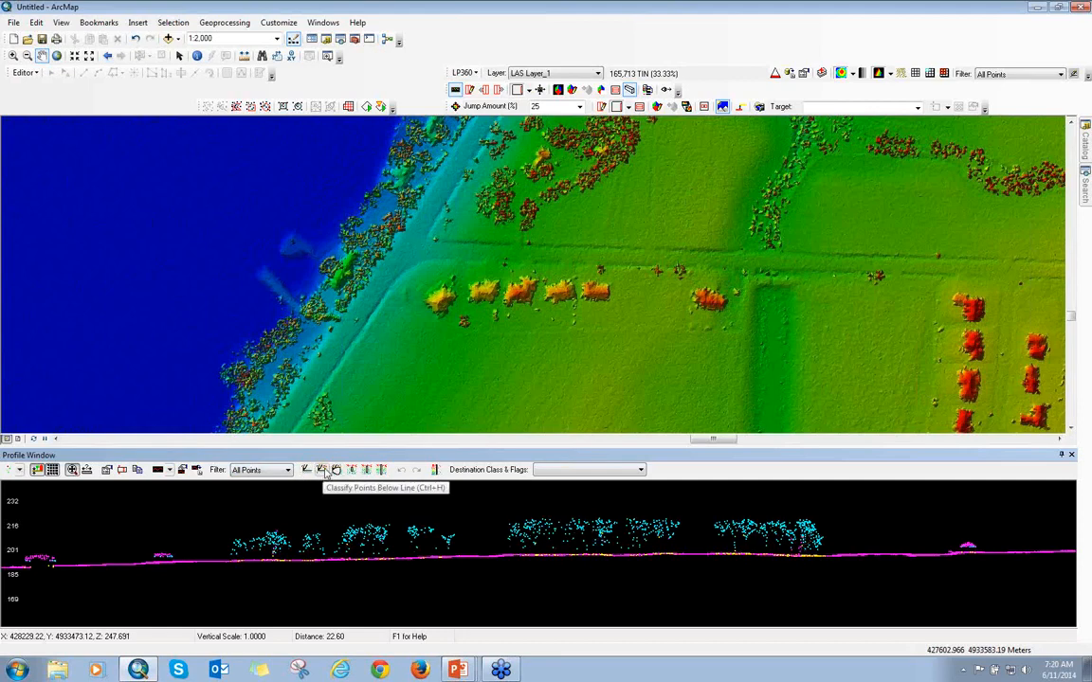
Step: Check the profile's classification selection filter without changing it, and set the destination class to 2 Ground
{"action": "left_click", "coordinate": [436, 471]}
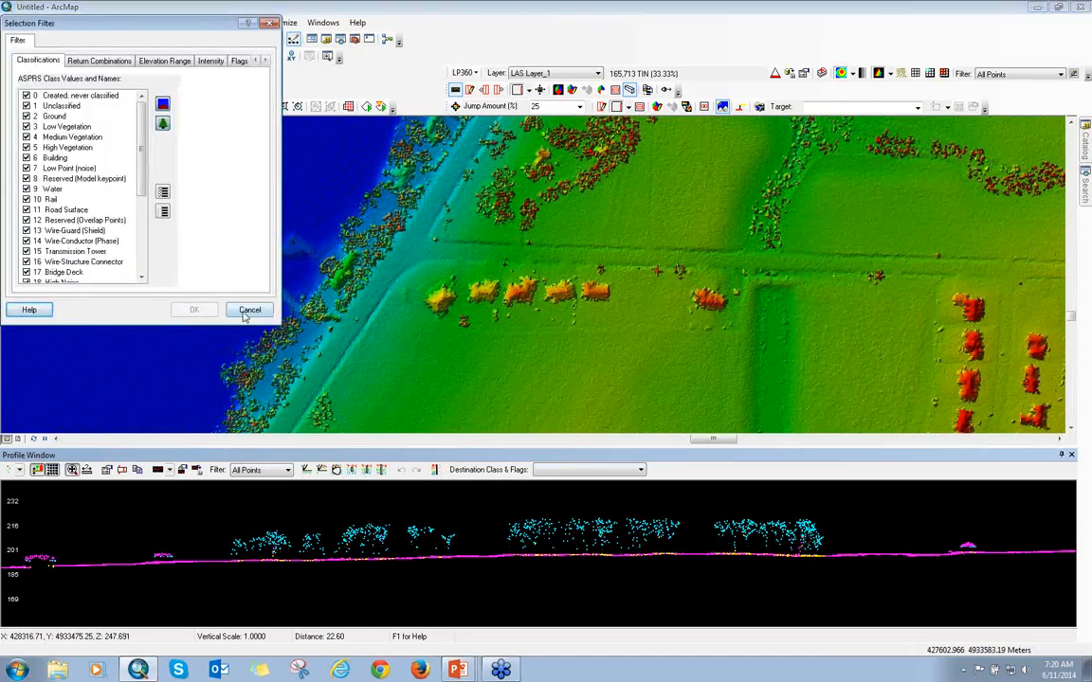
{"action": "left_click", "coordinate": [246, 310]}
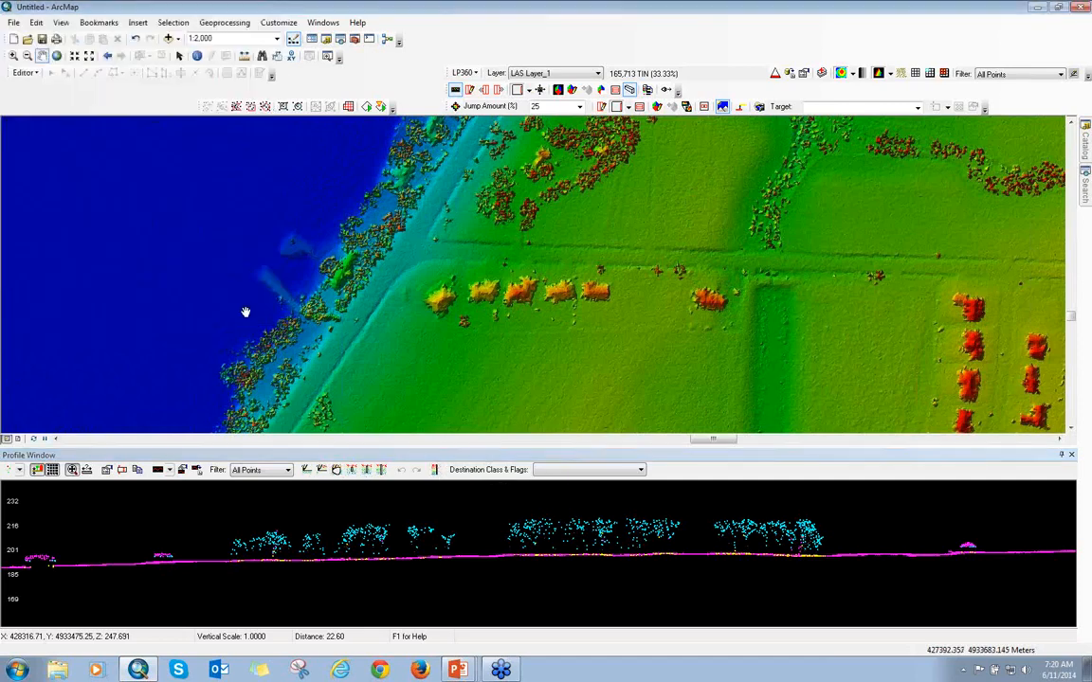
{"action": "left_click", "coordinate": [553, 470]}
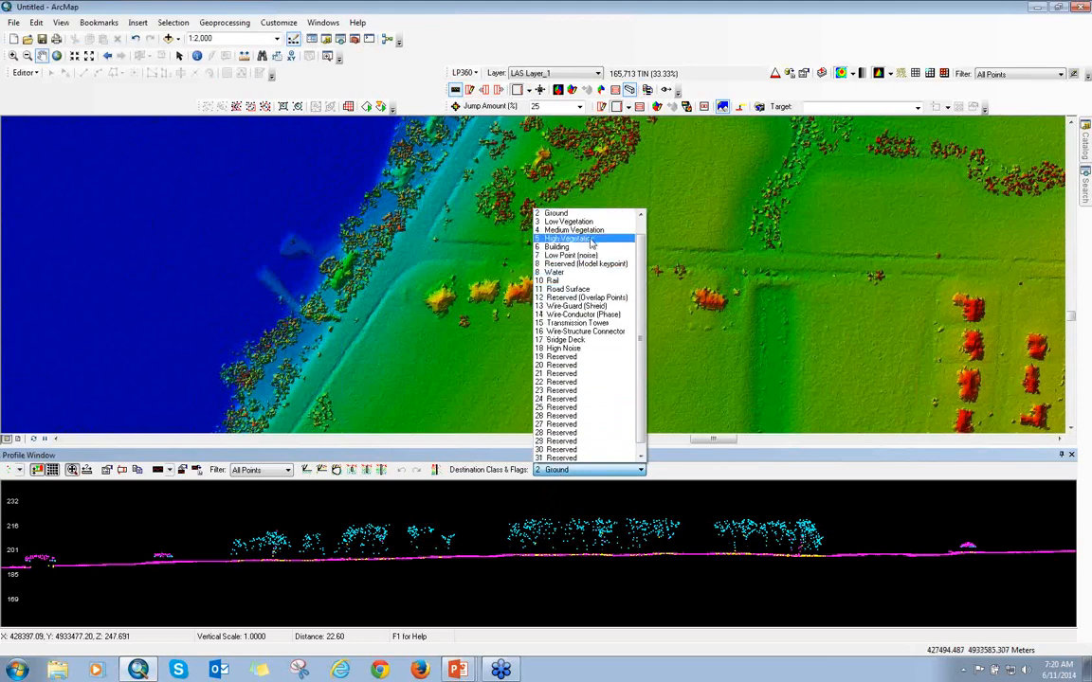
{"action": "left_click", "coordinate": [641, 470]}
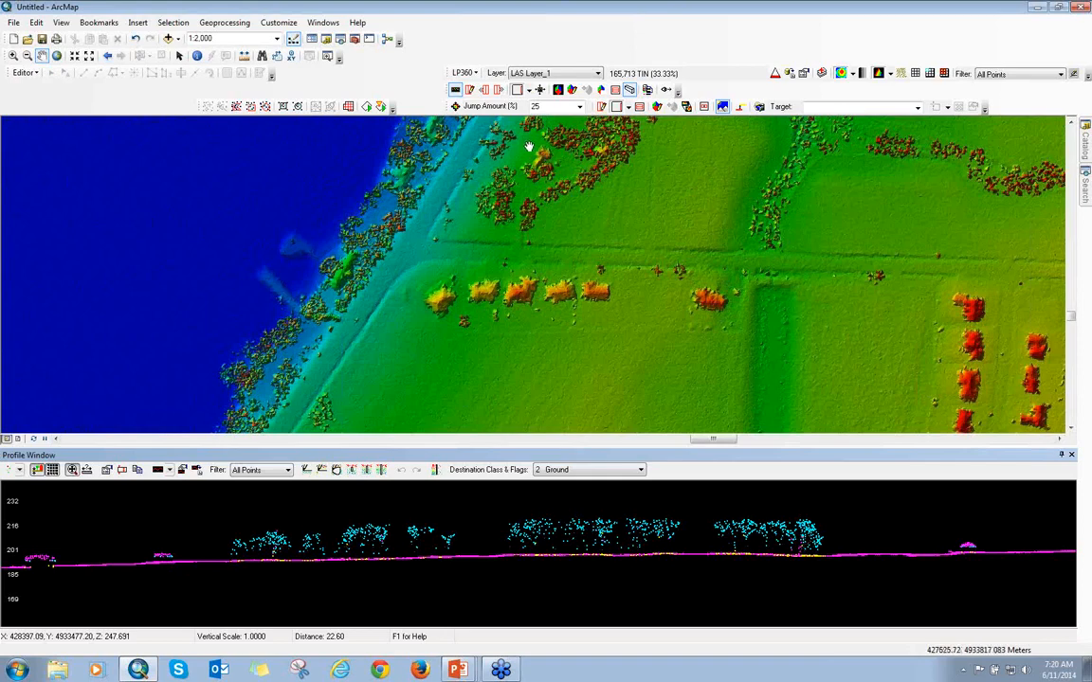
Step: Draw a new profile lengthwise through the row of five houses south of the road
{"action": "left_click", "coordinate": [470, 90]}
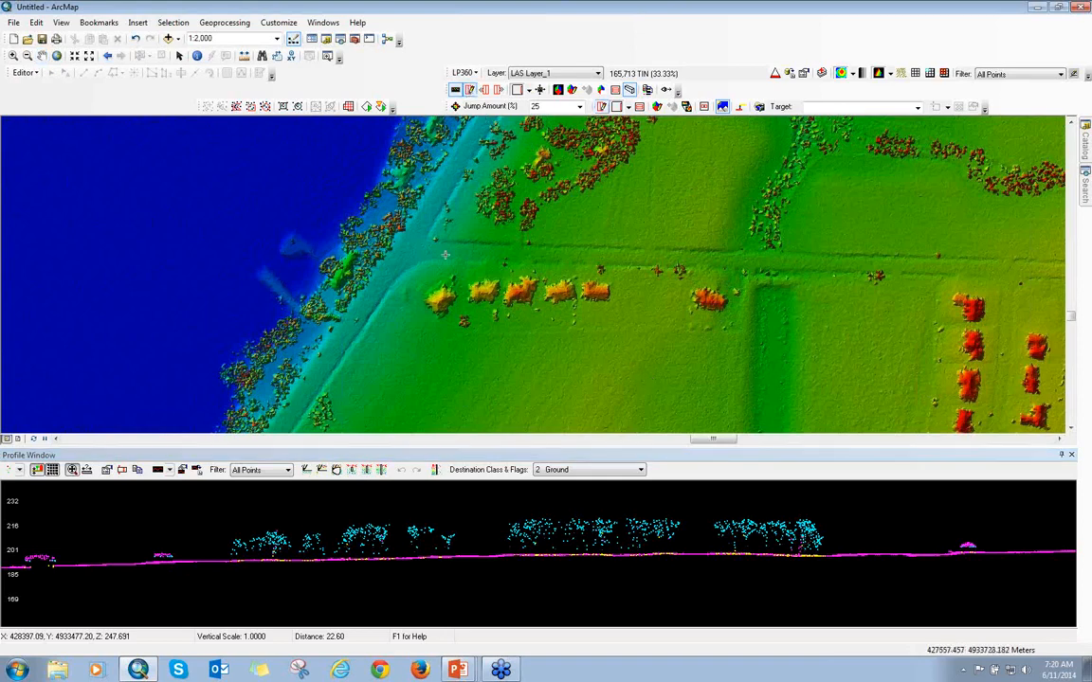
{"action": "left_click", "coordinate": [417, 302]}
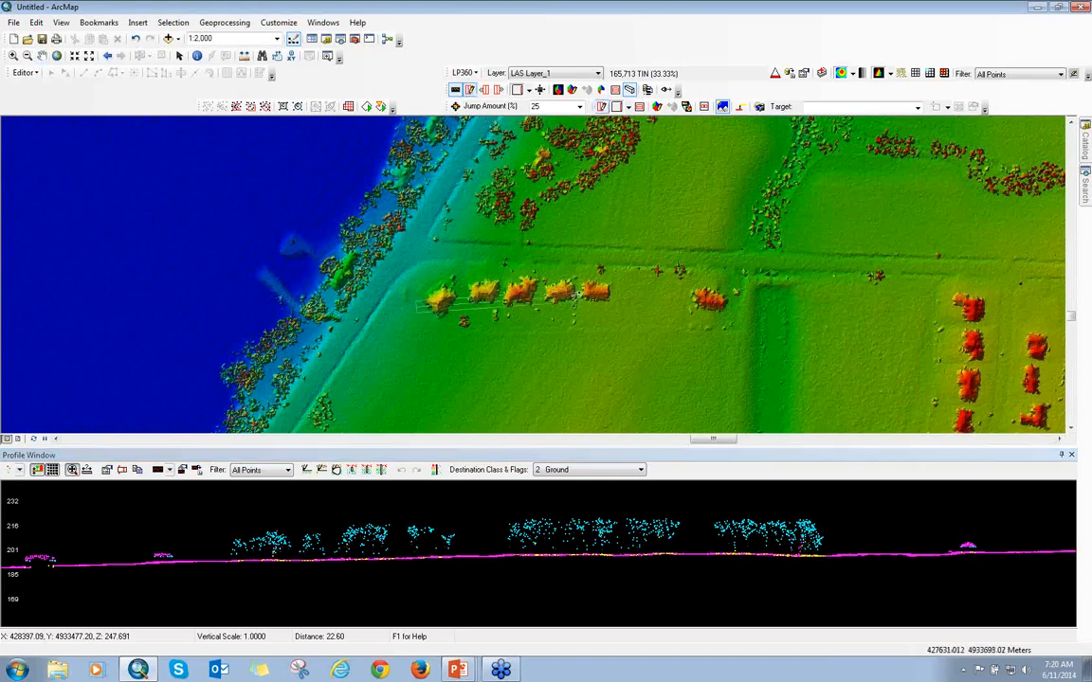
{"action": "left_click", "coordinate": [624, 284]}
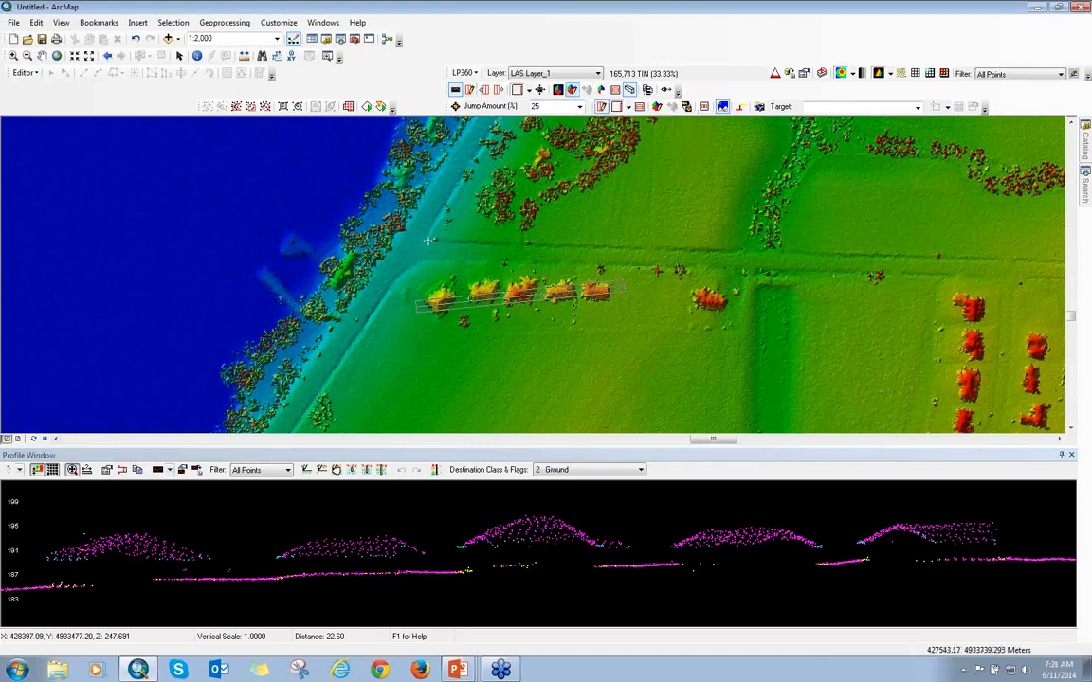
Step: Show a rectangular area around the five houses in the 3D Window, and colour its points by GIS Fusion
{"action": "left_click_drag", "start_coordinate": [391, 249], "coordinate": [657, 361]}
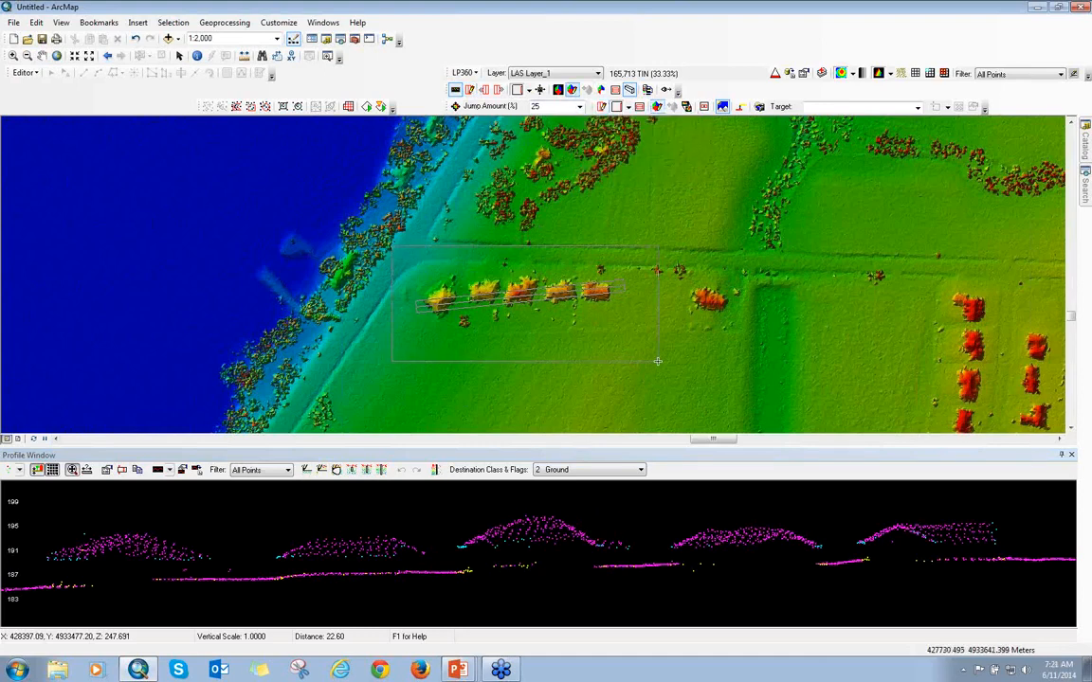
{"action": "mouse_move", "coordinate": [189, 266]}
{"action": "left_mouse_down"}
{"action": "mouse_move", "coordinate": [180, 249]}
{"action": "mouse_move", "coordinate": [199, 245]}
{"action": "mouse_move", "coordinate": [185, 256]}
{"action": "left_mouse_up"}
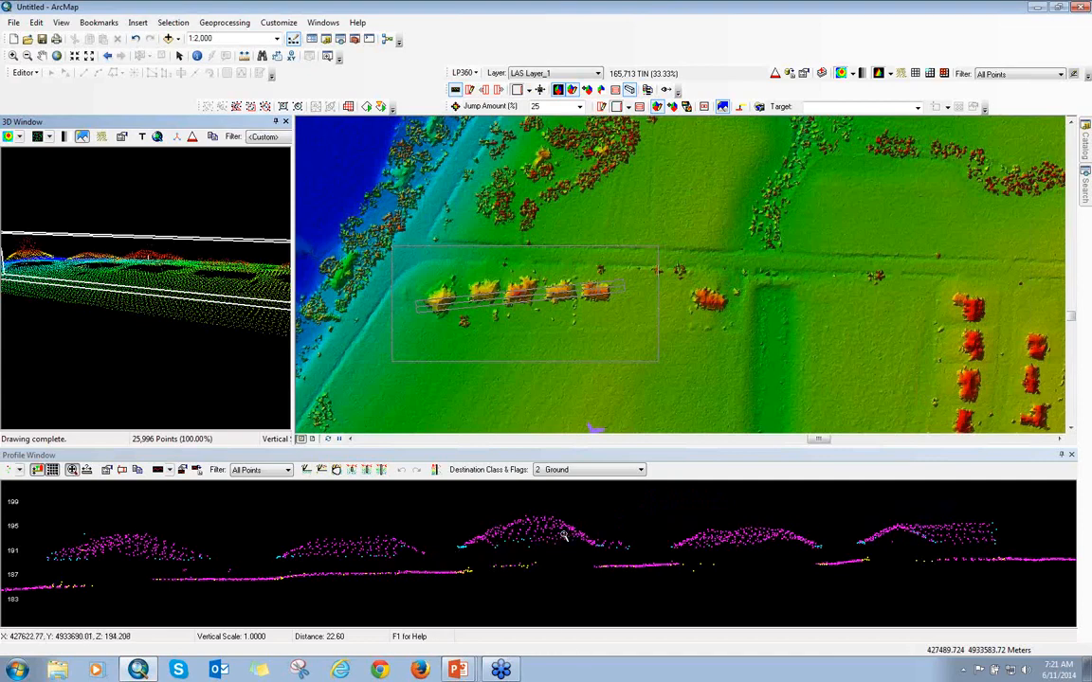
{"action": "left_click", "coordinate": [18, 138]}
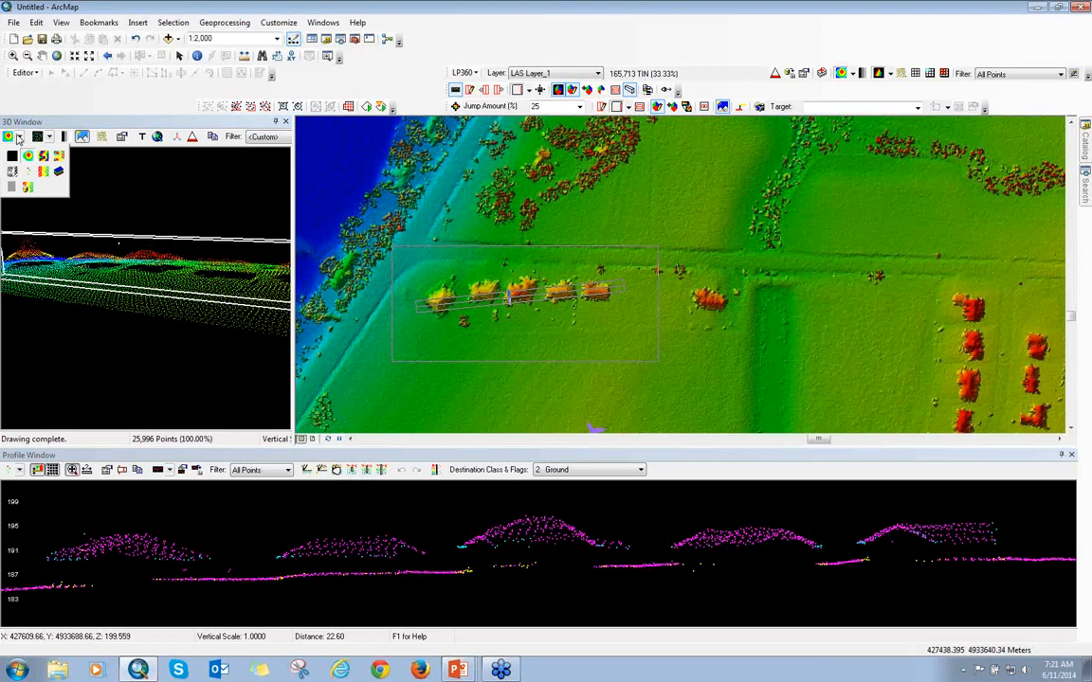
{"action": "left_click", "coordinate": [57, 173]}
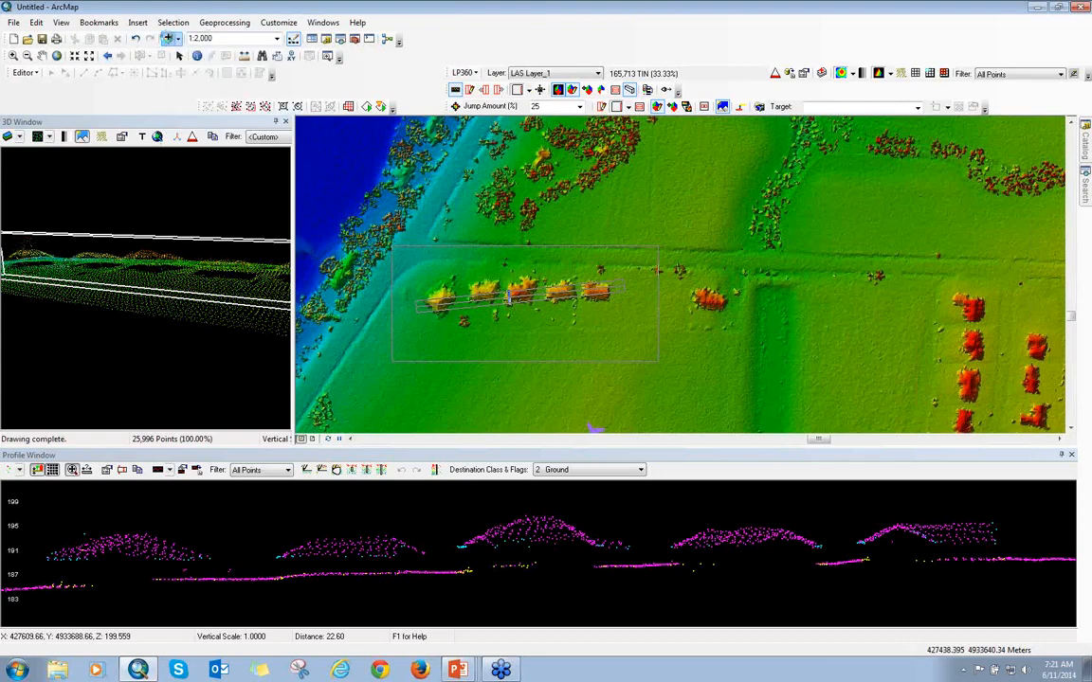
Step: Add the orthophoto ortho_1-1_1n_s_wi009_2010_1.sid from the BrownCo_WI_m Images folder to the map
{"action": "left_click", "coordinate": [168, 39]}
{"action": "left_click", "coordinate": [565, 247]}
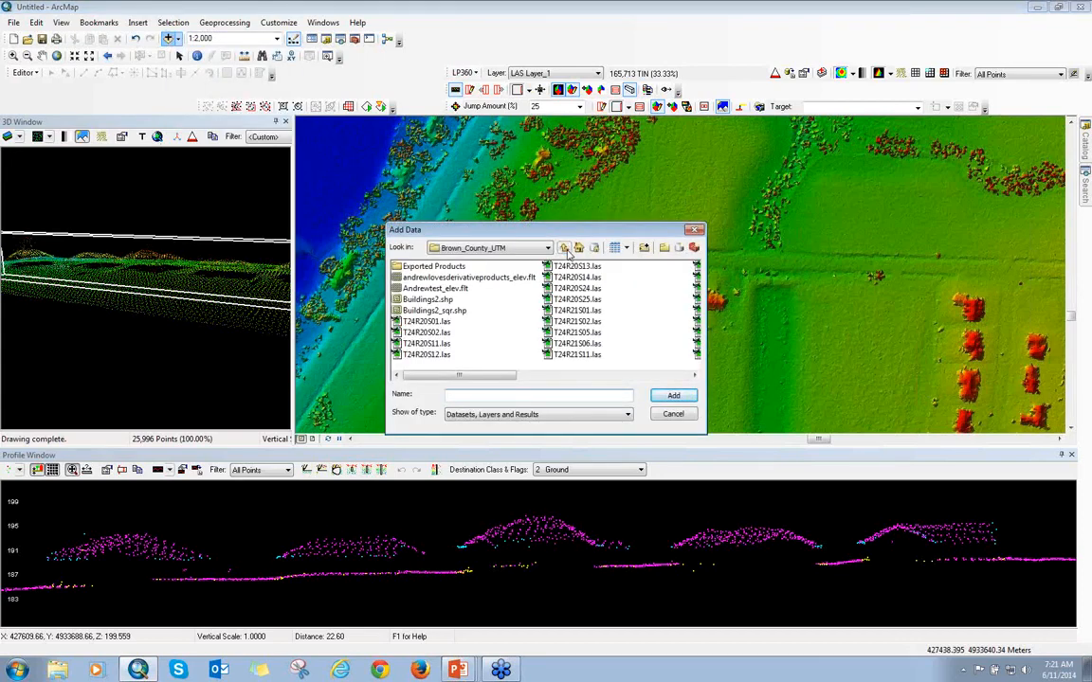
{"action": "left_click", "coordinate": [565, 247]}
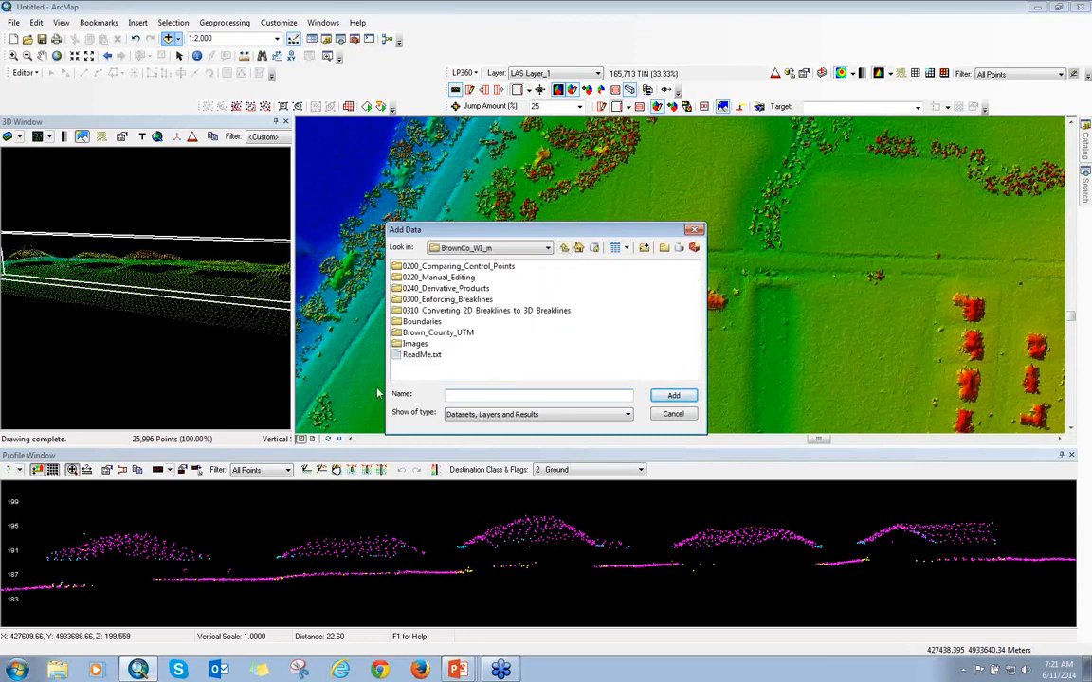
{"action": "double_click", "coordinate": [422, 350]}
{"action": "left_click", "coordinate": [455, 266]}
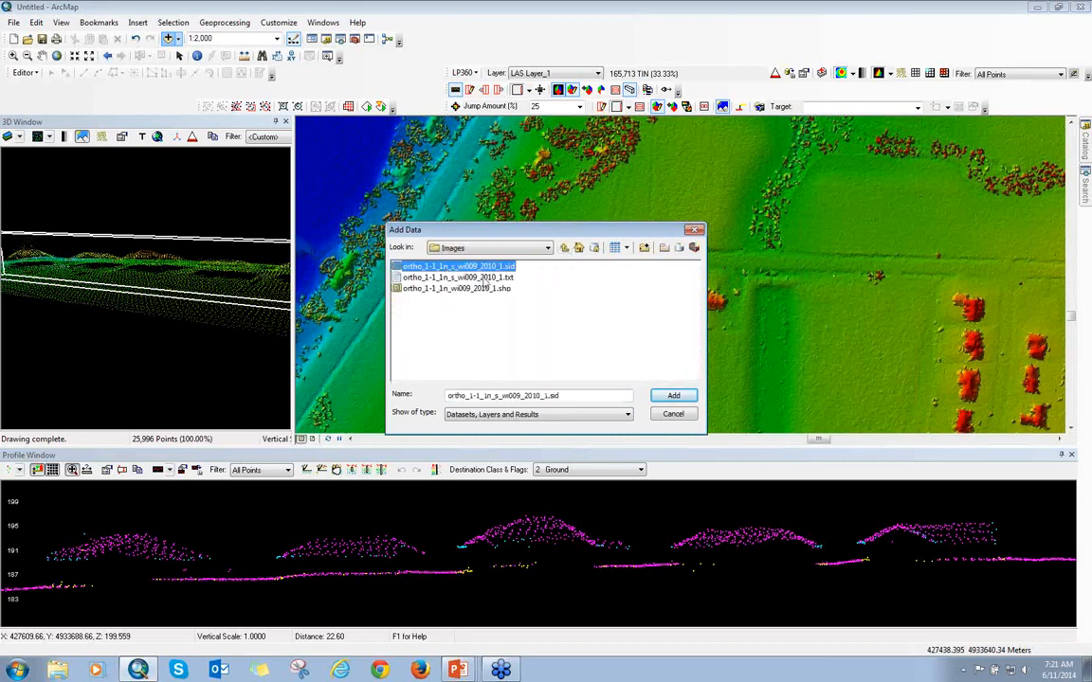
{"action": "left_click", "coordinate": [673, 395]}
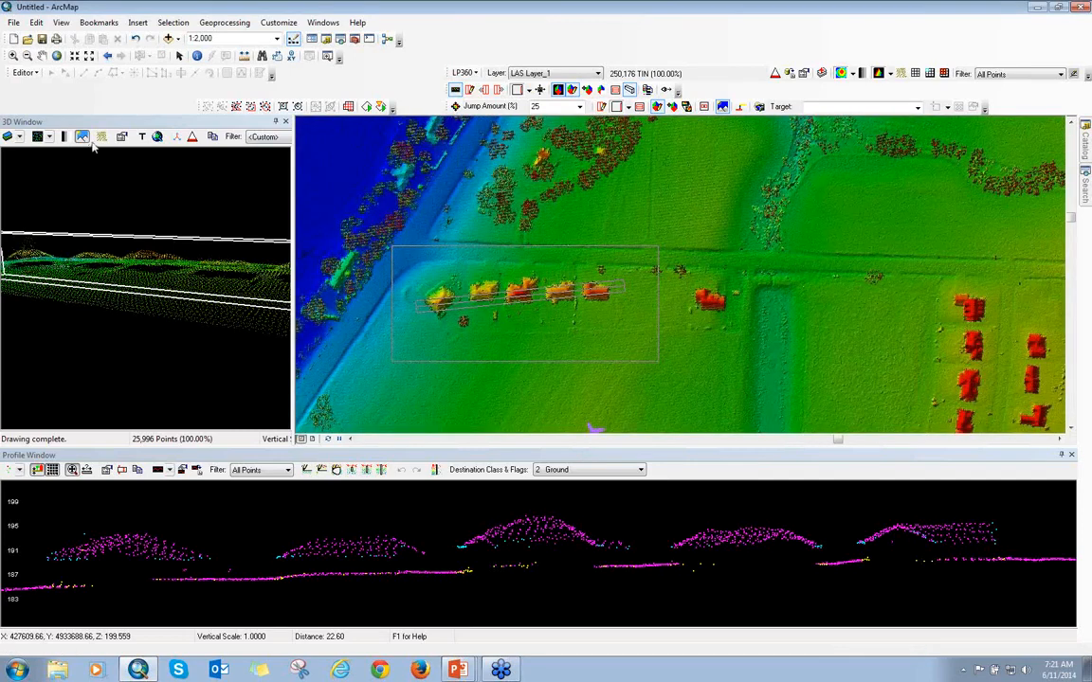
Step: Set the 3D viewer's GIS Fusion color source to the ortho_1-1_1n_s_wi009_2010_1 image, and inspect the points from several angles
{"action": "left_click", "coordinate": [121, 138]}
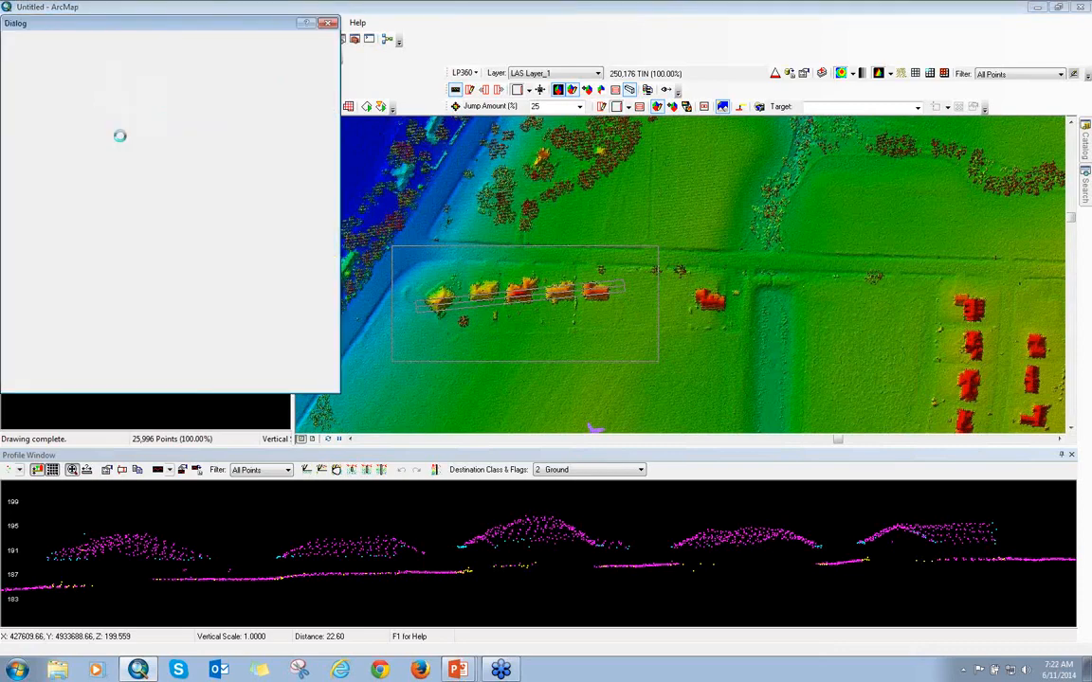
{"action": "left_click_drag", "start_coordinate": [186, 25], "coordinate": [475, 87]}
{"action": "left_click", "coordinate": [453, 204]}
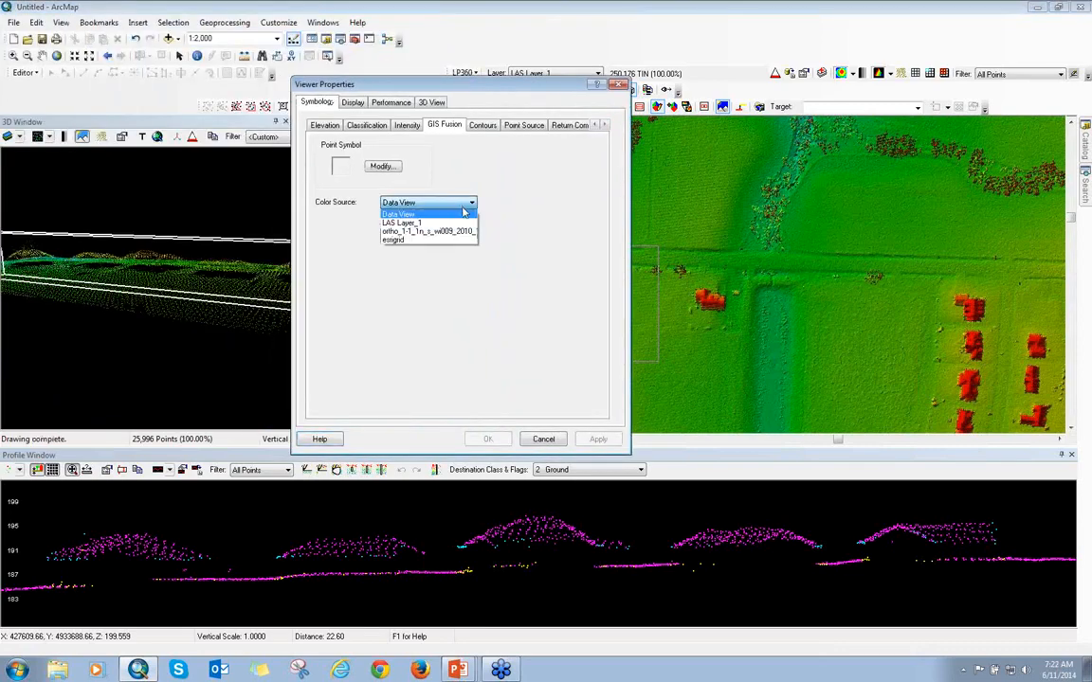
{"action": "left_click", "coordinate": [446, 231]}
{"action": "left_click", "coordinate": [600, 439]}
{"action": "left_click", "coordinate": [488, 439]}
{"action": "mouse_move", "coordinate": [131, 253]}
{"action": "left_mouse_down"}
{"action": "mouse_move", "coordinate": [196, 260]}
{"action": "mouse_move", "coordinate": [212, 225]}
{"action": "mouse_move", "coordinate": [229, 240]}
{"action": "mouse_move", "coordinate": [220, 258]}
{"action": "mouse_move", "coordinate": [166, 273]}
{"action": "mouse_move", "coordinate": [96, 241]}
{"action": "mouse_move", "coordinate": [66, 277]}
{"action": "mouse_move", "coordinate": [81, 282]}
{"action": "mouse_move", "coordinate": [132, 248]}
{"action": "left_mouse_up"}
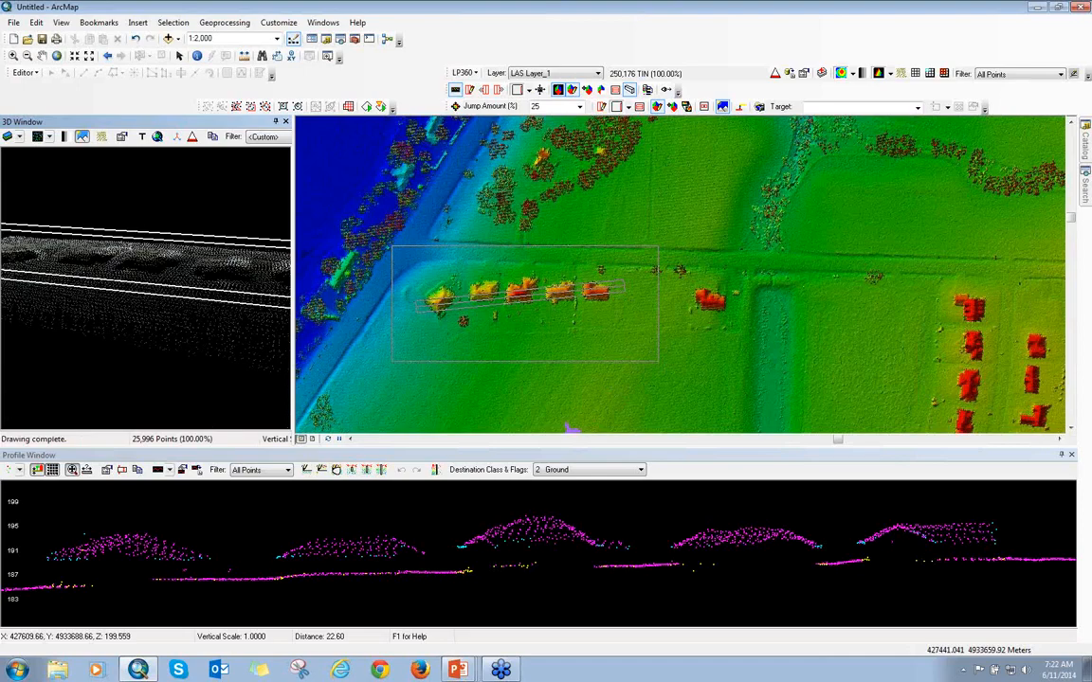
{"action": "left_click_drag", "start_coordinate": [147, 237], "coordinate": [142, 261]}
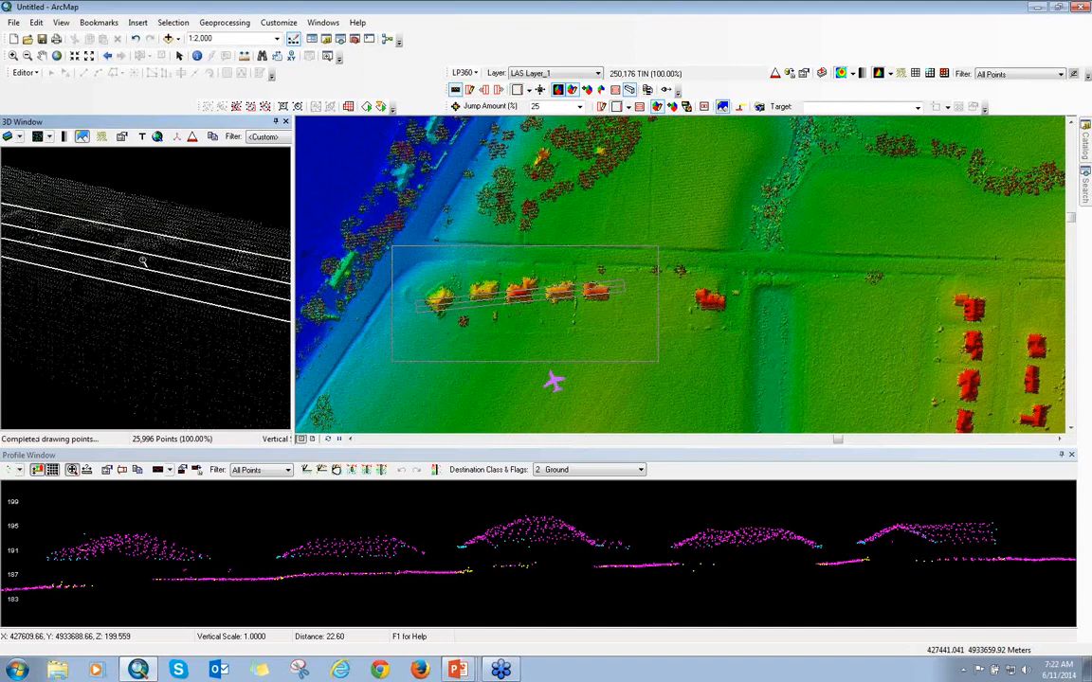
{"action": "left_click_drag", "start_coordinate": [142, 262], "coordinate": [147, 284]}
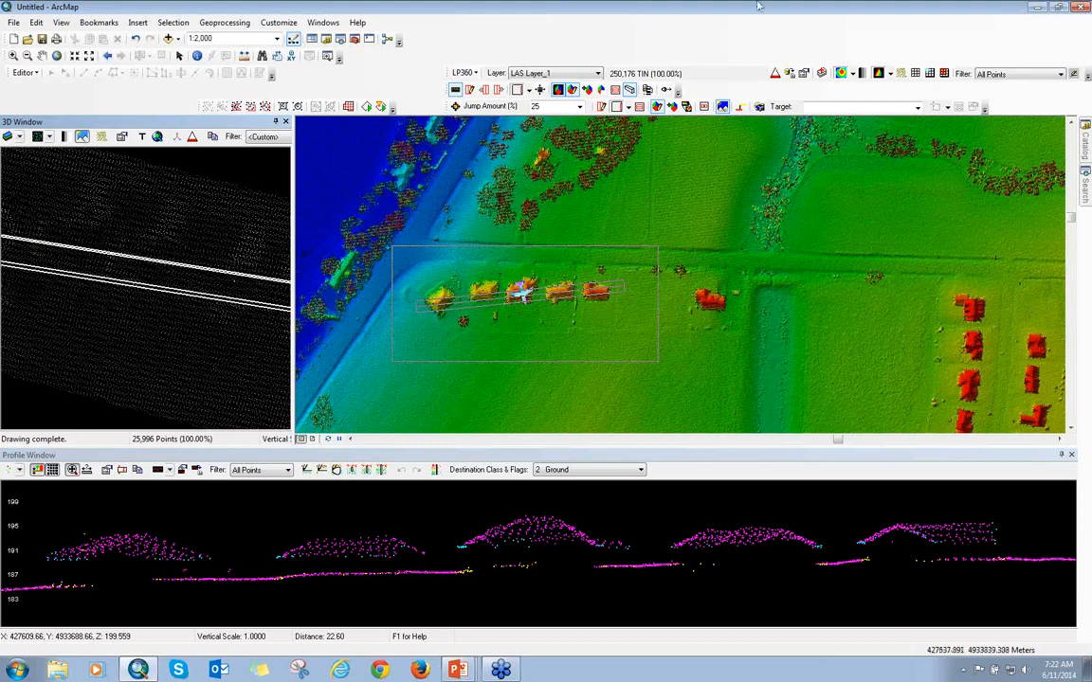
Step: Draw a line of sight from north of the second house southeast into the field, and view it in 3D from the observer
{"action": "left_click", "coordinate": [666, 90]}
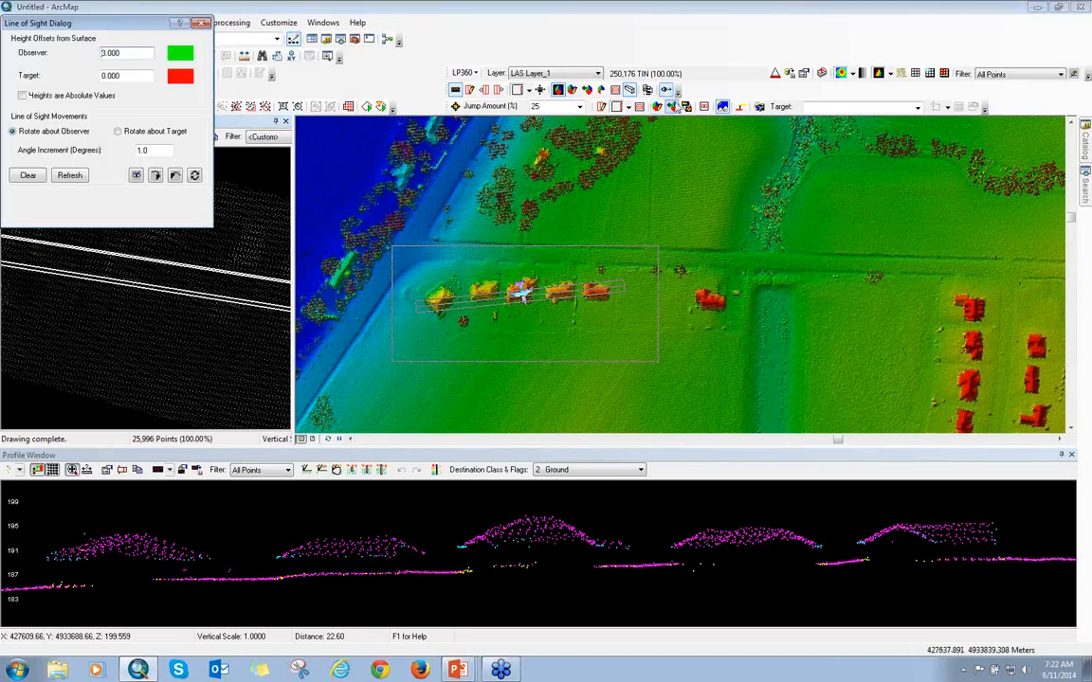
{"action": "left_click_drag", "start_coordinate": [80, 23], "coordinate": [912, 165]}
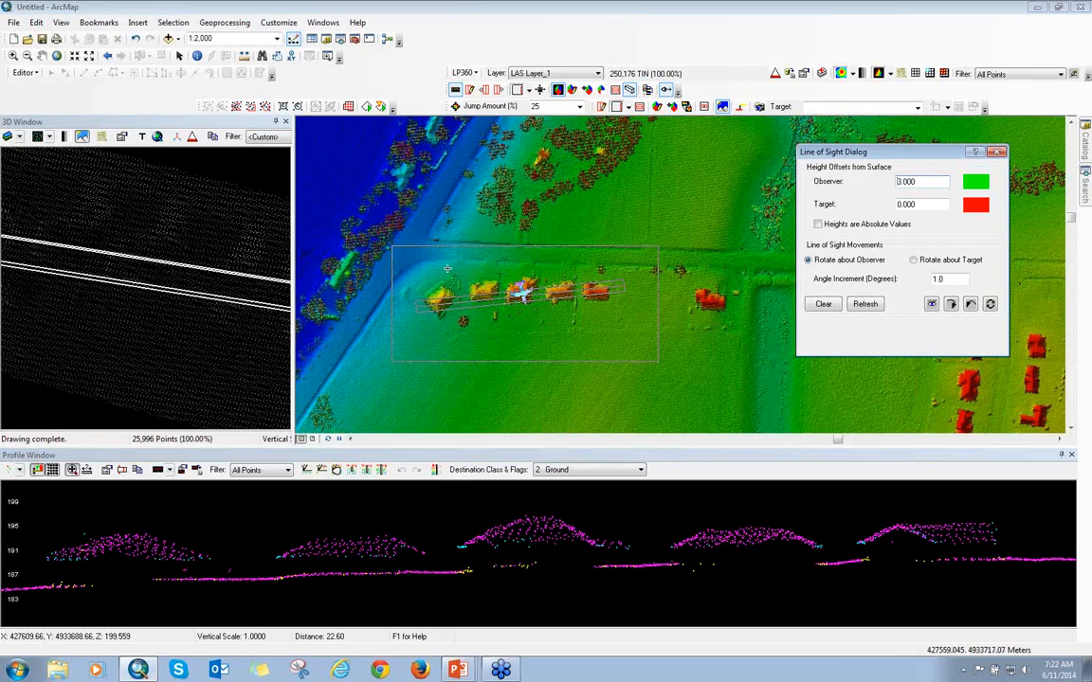
{"action": "left_click", "coordinate": [932, 304]}
{"action": "left_click_drag", "start_coordinate": [456, 277], "coordinate": [545, 325]}
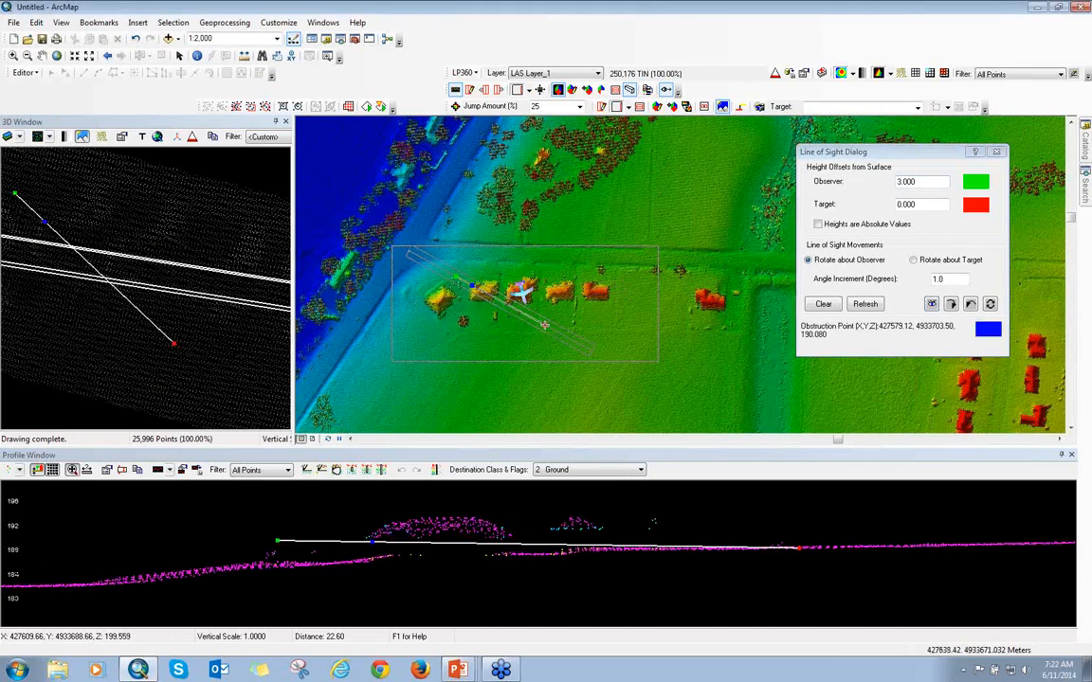
{"action": "left_click", "coordinate": [931, 304]}
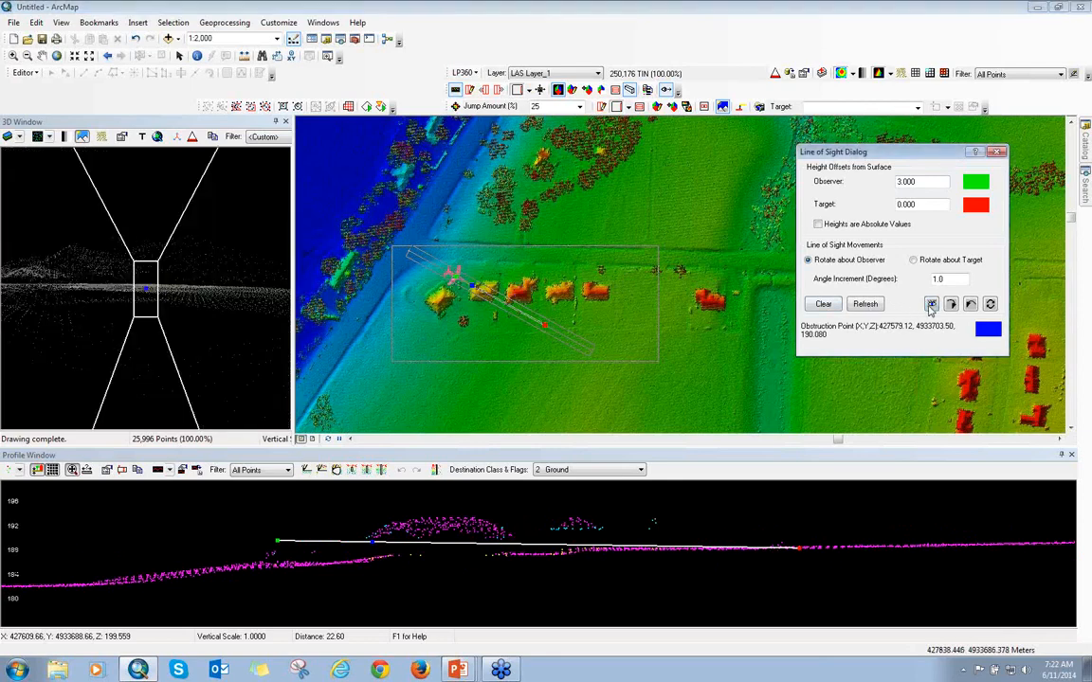
Step: Draw a new line of sight southeast across the third house, and view it in 3D from the observer
{"action": "left_click_drag", "start_coordinate": [511, 282], "coordinate": [575, 315]}
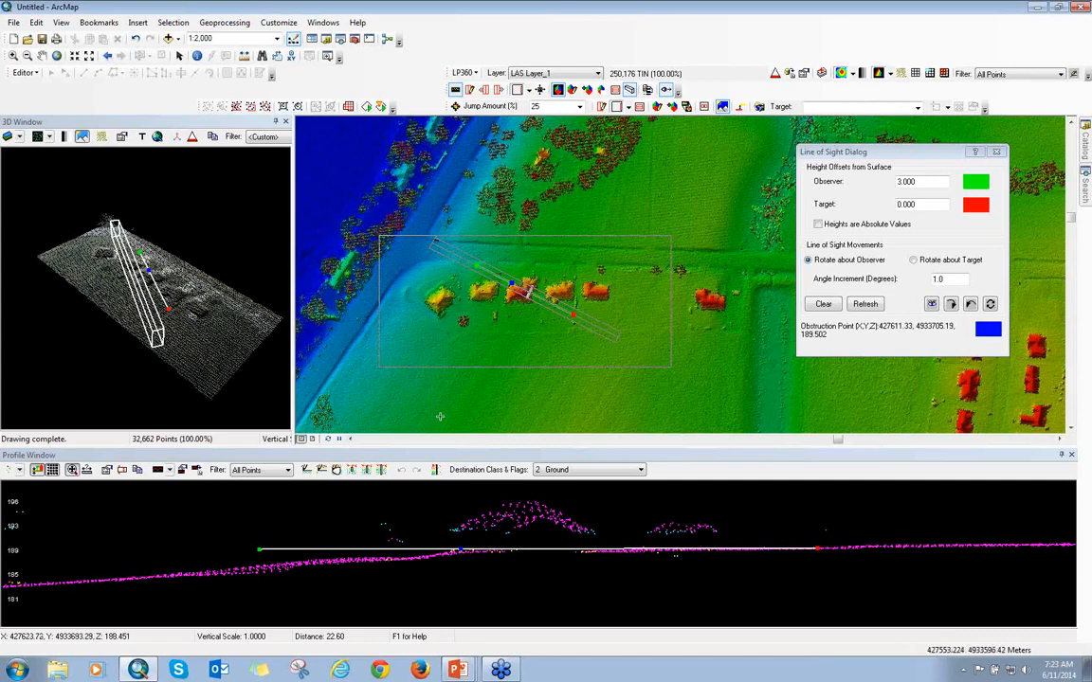
{"action": "left_click", "coordinate": [933, 305]}
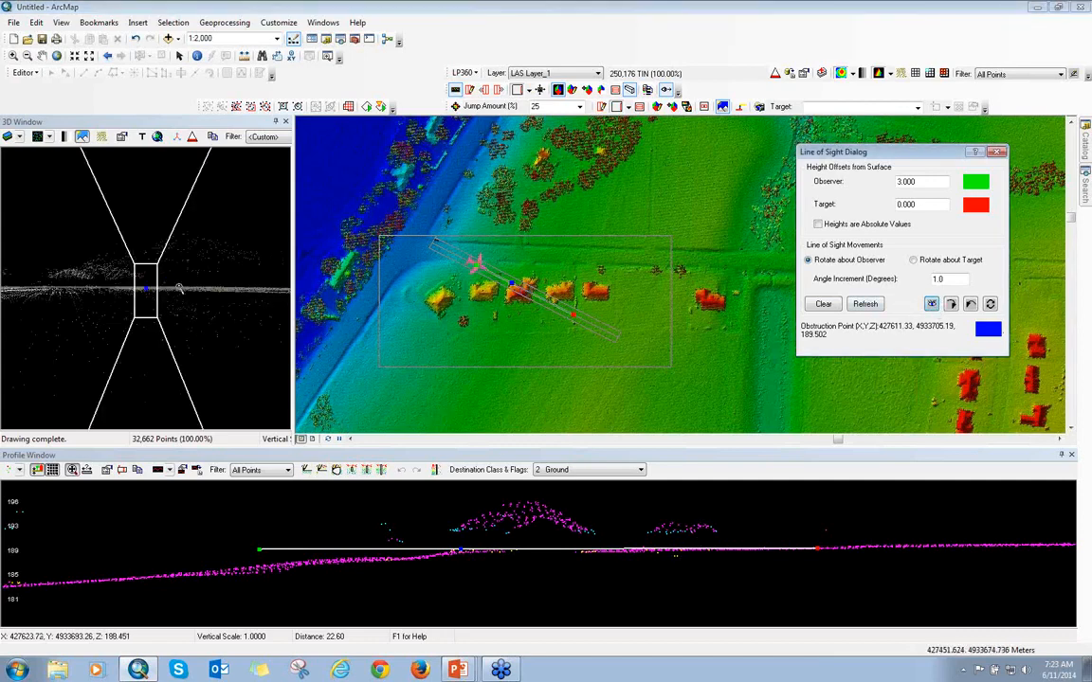
{"action": "scroll", "coordinate": [145, 289], "scroll_direction": "down", "scroll_amount": 5}
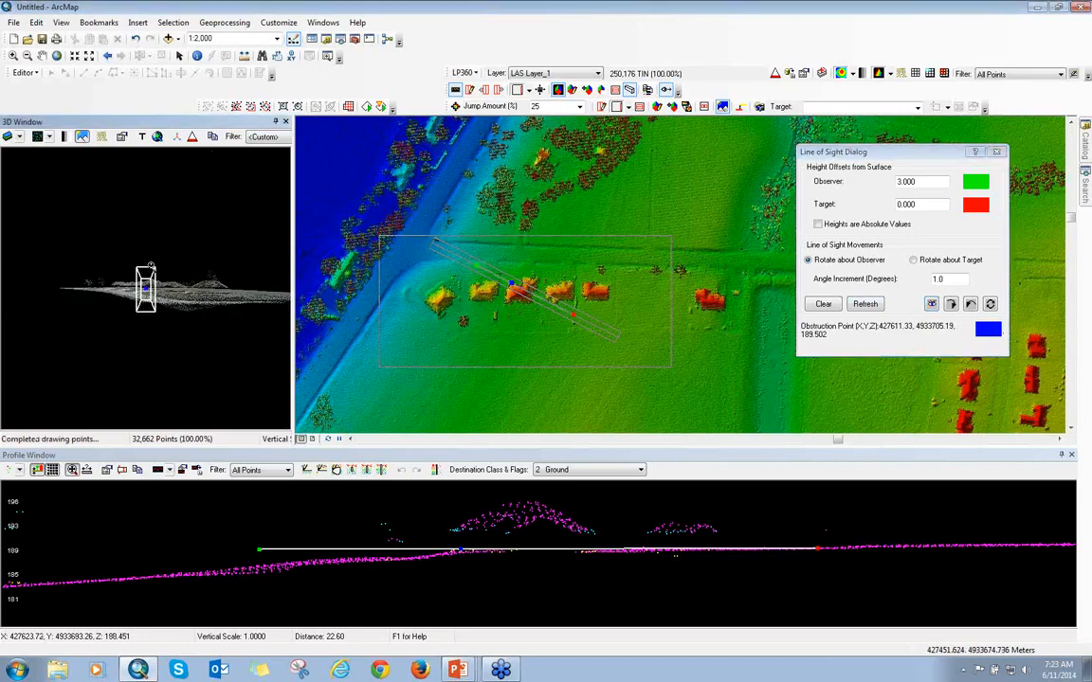
Step: Clear the current line of sight and close the Line of Sight dialog
{"action": "scroll", "coordinate": [151, 274], "scroll_direction": "down", "scroll_amount": 1}
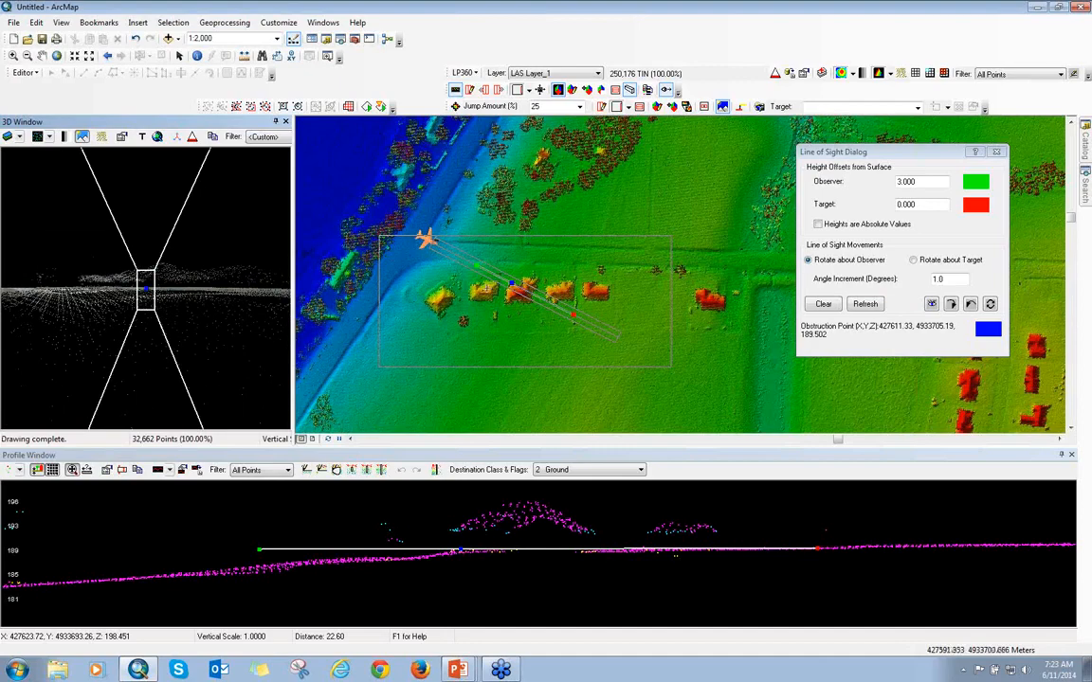
{"action": "mouse_move", "coordinate": [104, 253]}
{"action": "left_mouse_down"}
{"action": "mouse_move", "coordinate": [172, 300]}
{"action": "mouse_move", "coordinate": [233, 282]}
{"action": "mouse_move", "coordinate": [63, 304]}
{"action": "mouse_move", "coordinate": [141, 286]}
{"action": "left_mouse_up"}
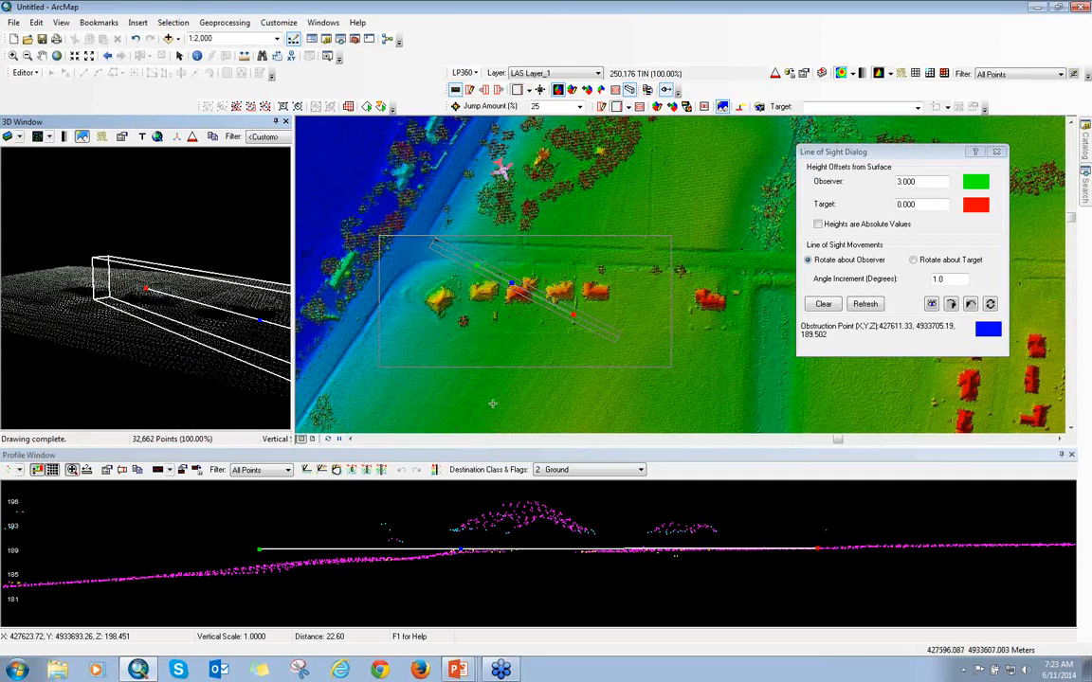
{"action": "left_click", "coordinate": [824, 305]}
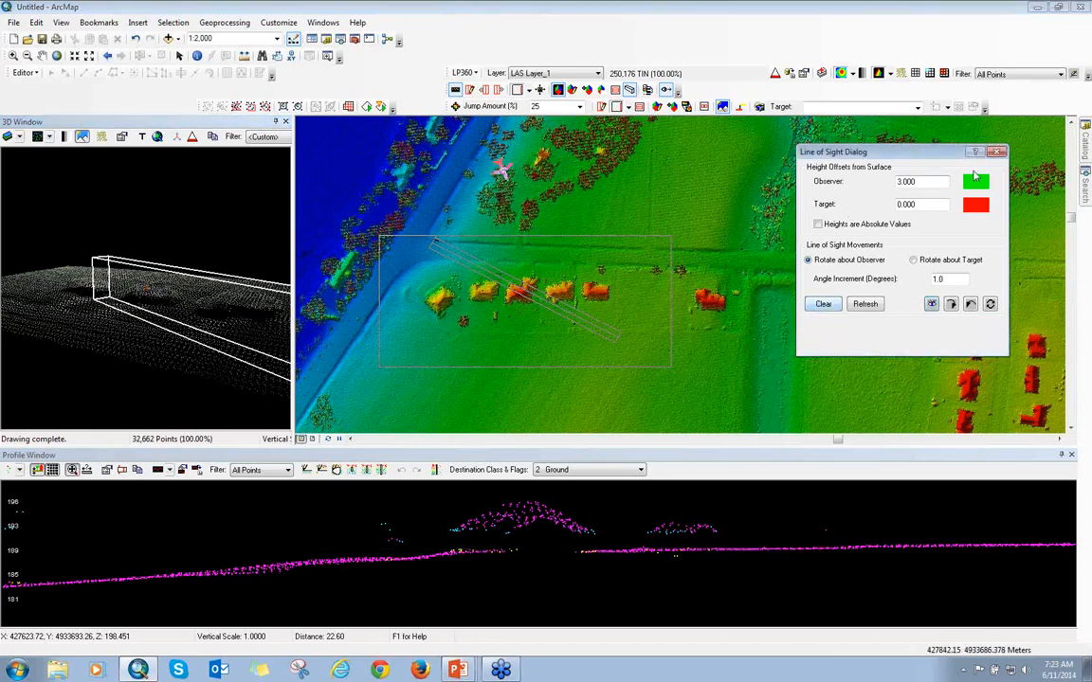
{"action": "left_click", "coordinate": [996, 152]}
Step: Jump the map north twice, using a jump amount of 25 percent
{"action": "right_click", "coordinate": [680, 51]}
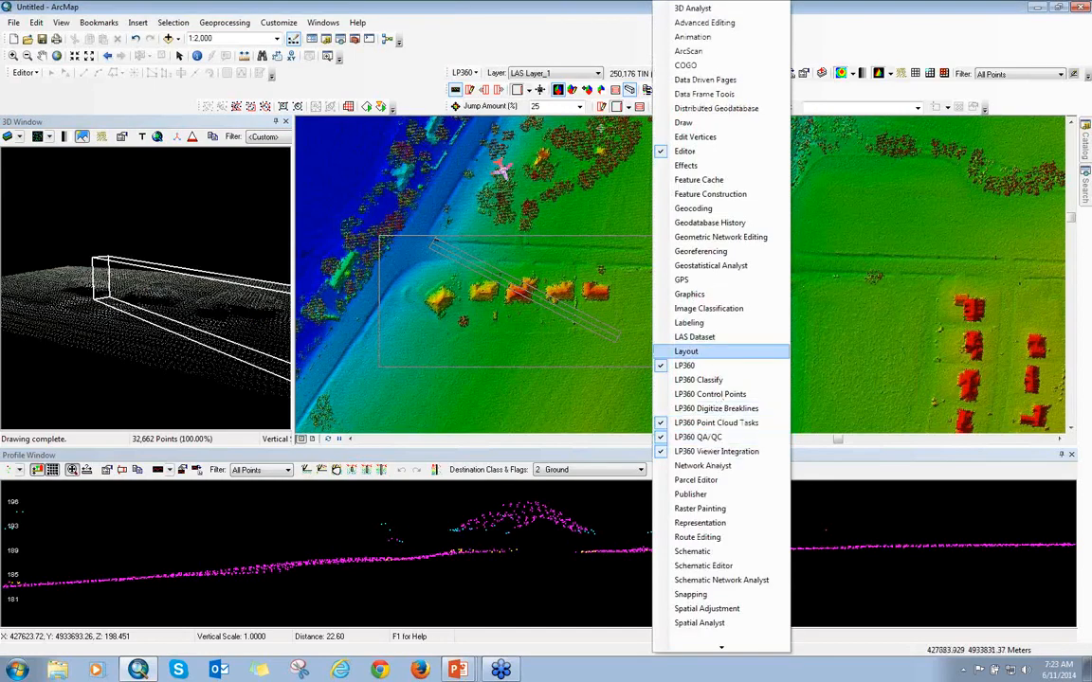
{"action": "left_click", "coordinate": [470, 38]}
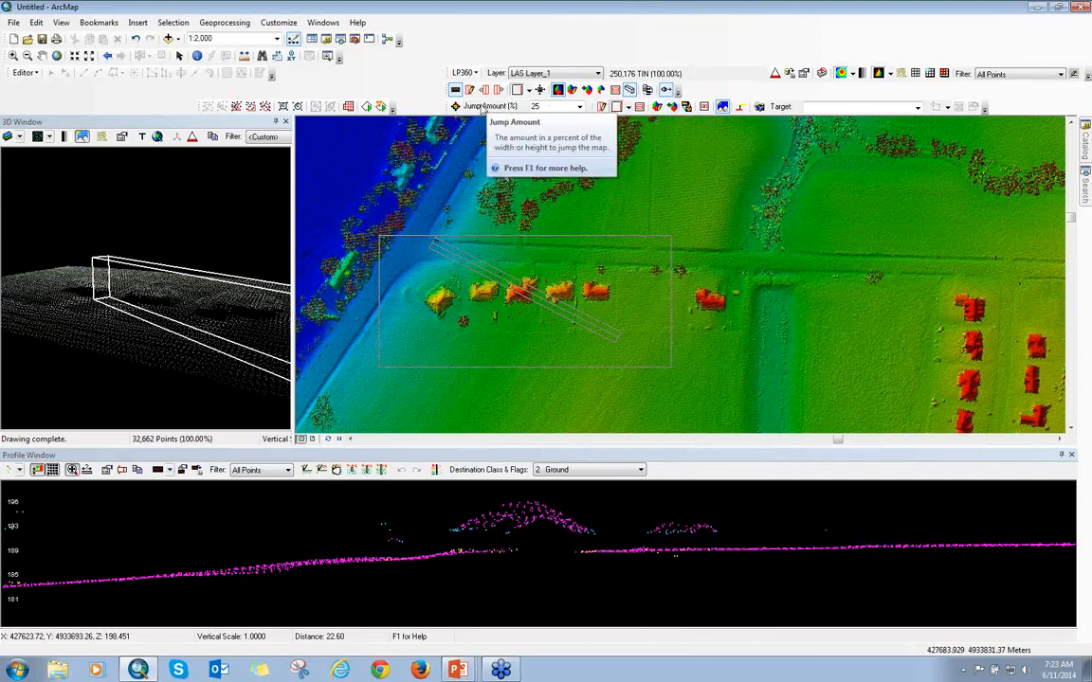
{"action": "left_click", "coordinate": [455, 106]}
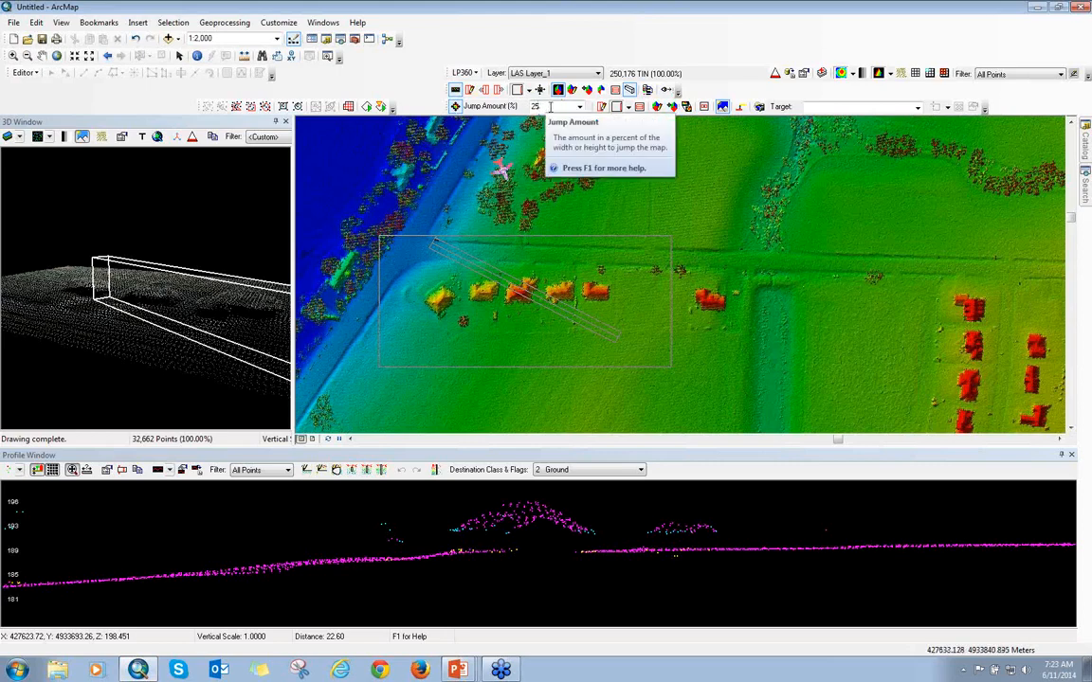
{"action": "left_click", "coordinate": [651, 141]}
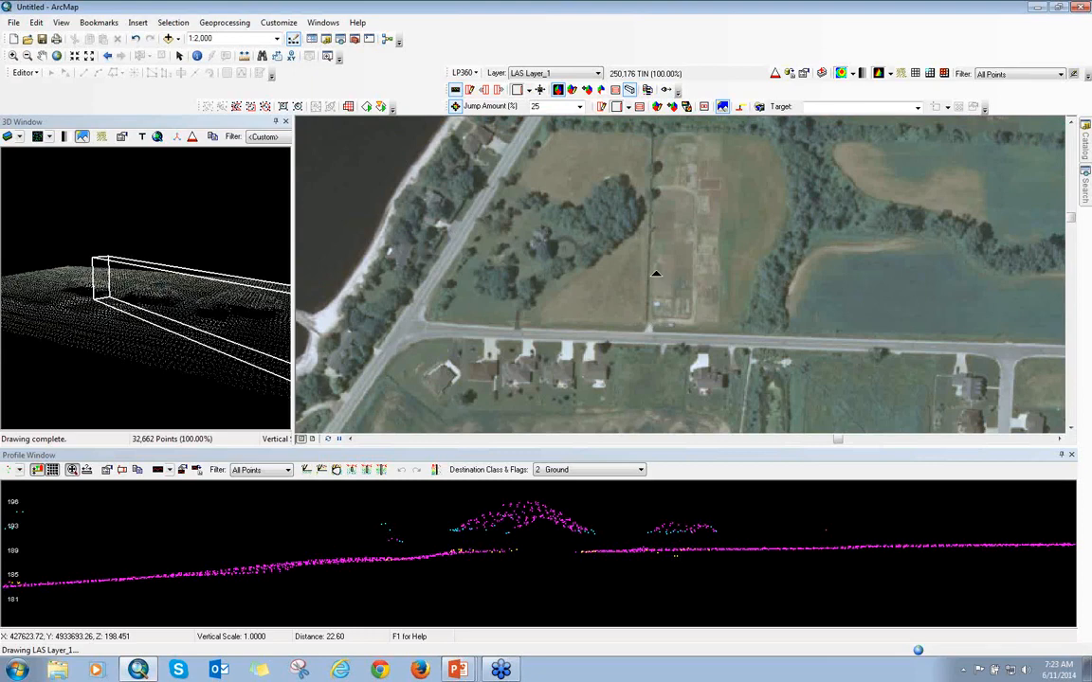
{"action": "left_click", "coordinate": [638, 123]}
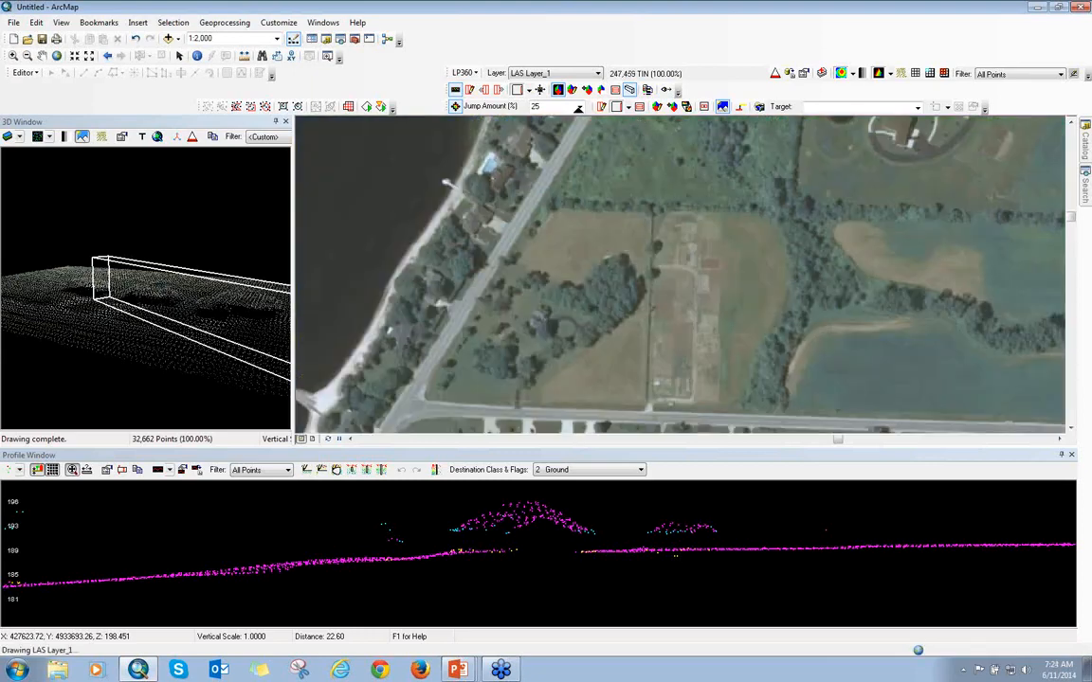
{"action": "left_click", "coordinate": [580, 106]}
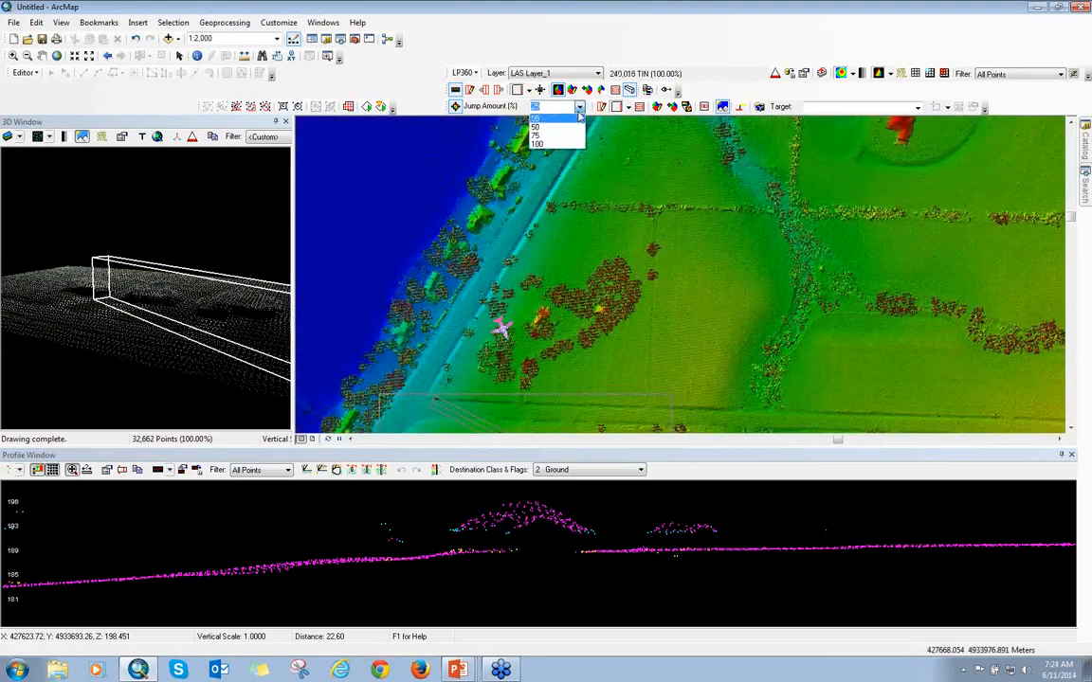
{"action": "left_click", "coordinate": [579, 119]}
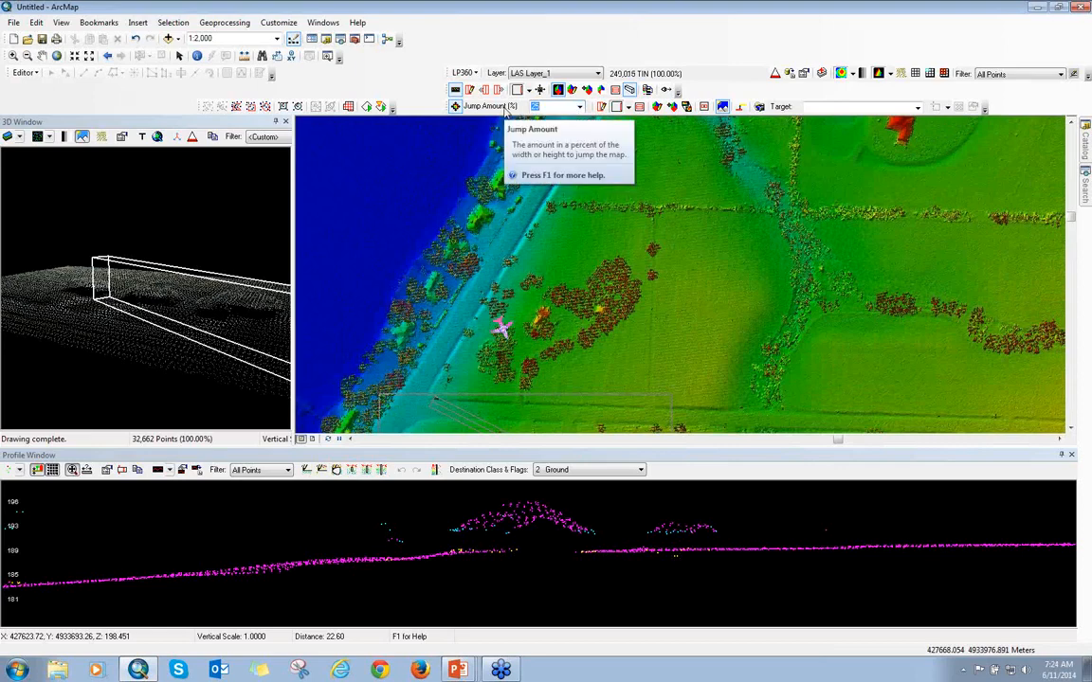
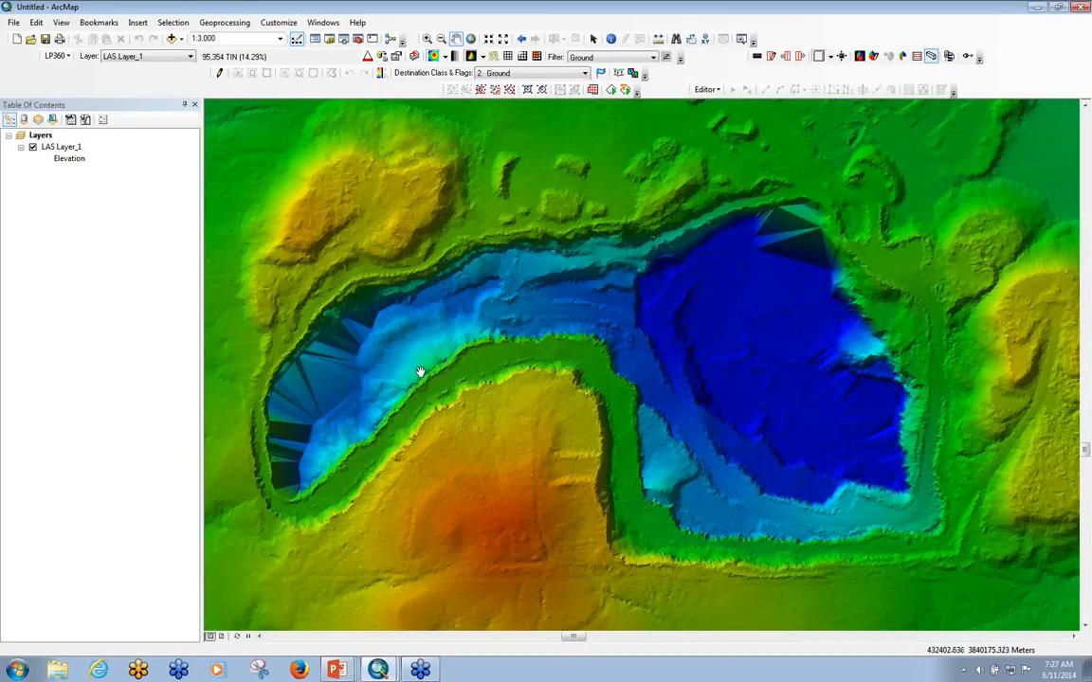
Step: Load the "Volumetric Analysis, Digitized Input" macro in the Point Cloud Tasks
{"action": "left_click", "coordinate": [85, 120]}
{"action": "left_click", "coordinate": [123, 154]}
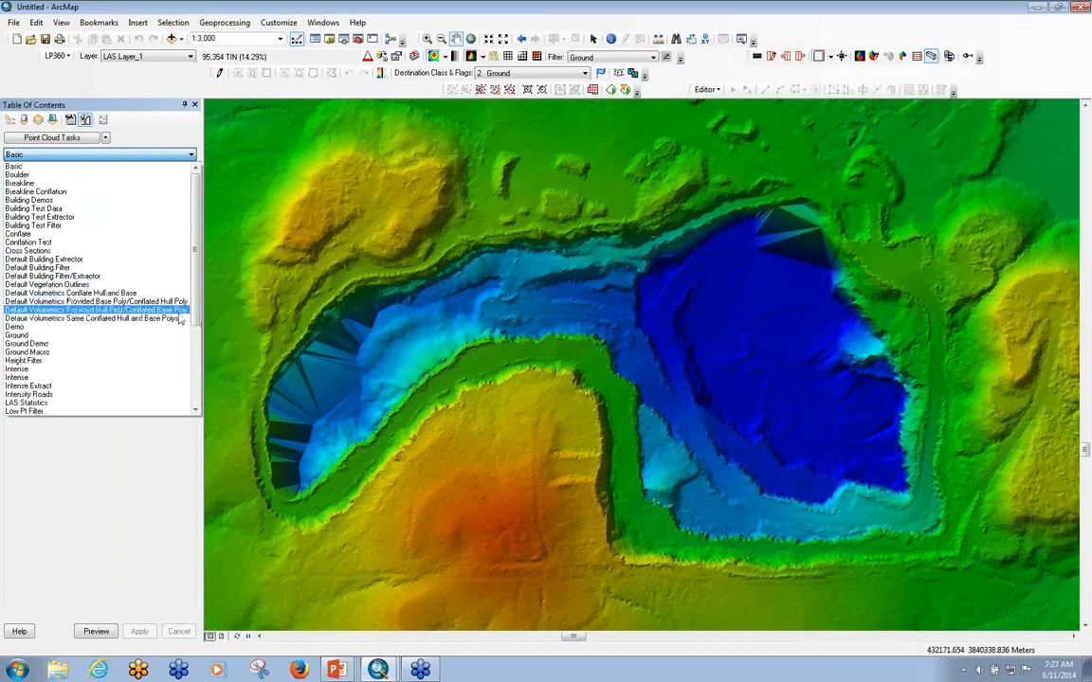
{"action": "scroll", "coordinate": [189, 351], "scroll_direction": "down", "scroll_amount": 5}
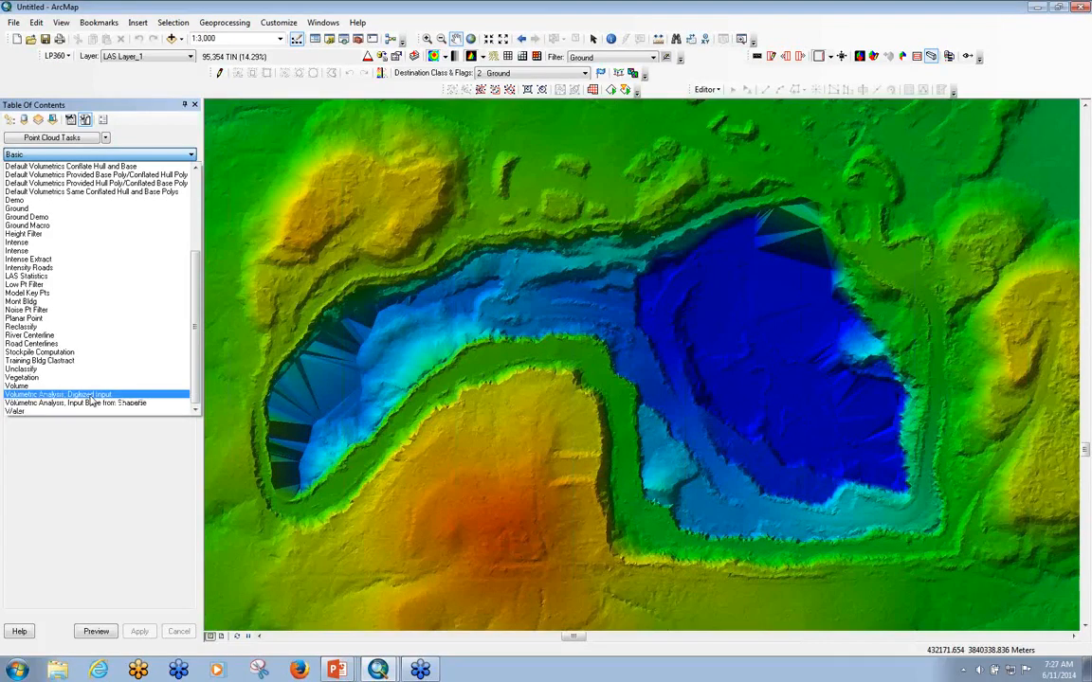
{"action": "left_click", "coordinate": [91, 396]}
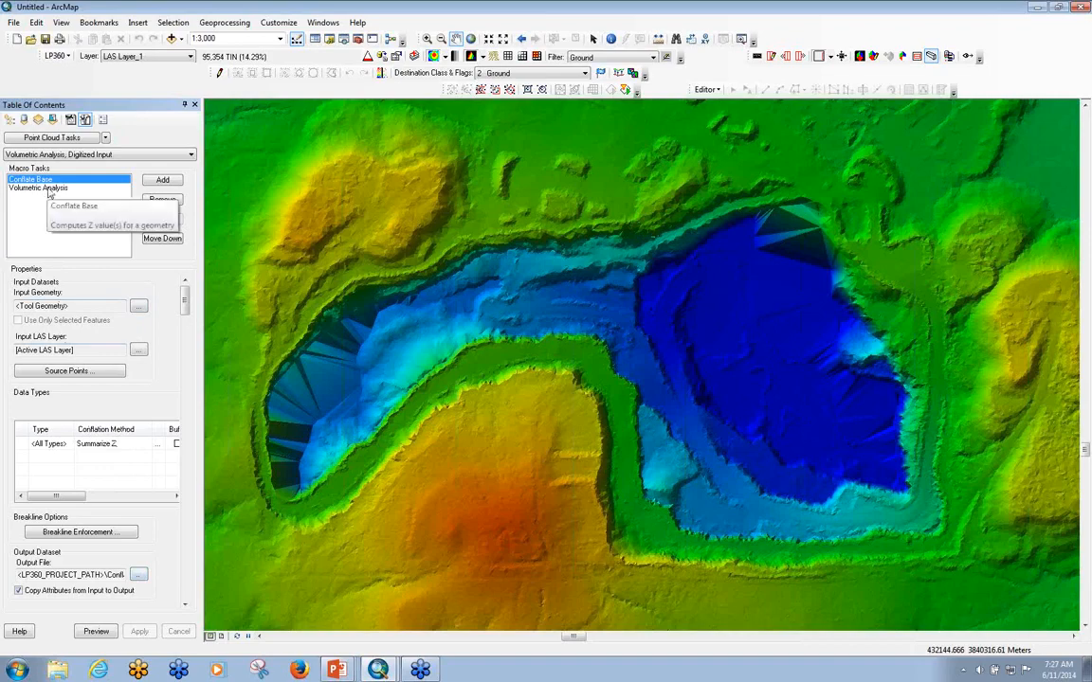
Step: Review the Volumetric Analysis task's base, volume, cut/fill and LAS output settings
{"action": "left_click", "coordinate": [49, 189]}
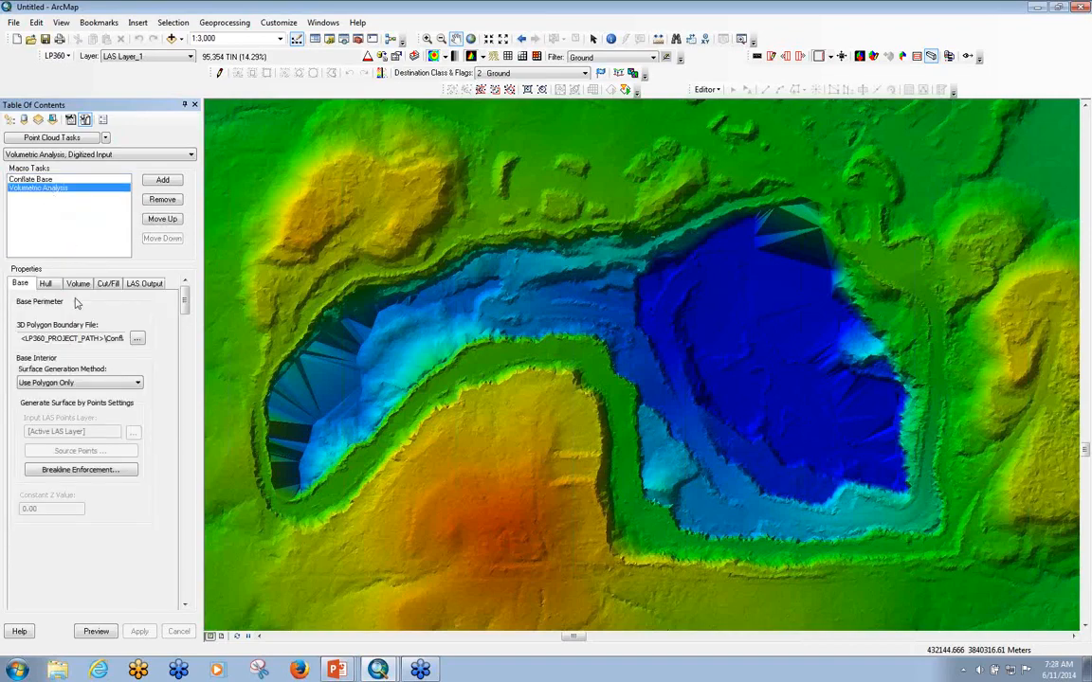
{"action": "left_click", "coordinate": [75, 284]}
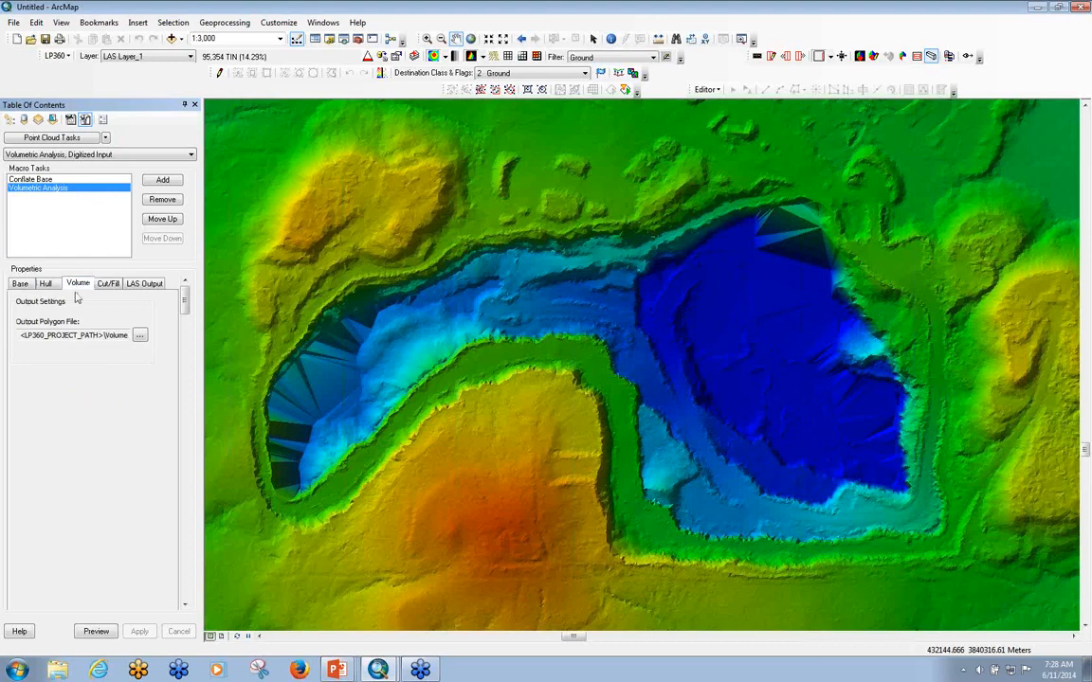
{"action": "left_click", "coordinate": [107, 284]}
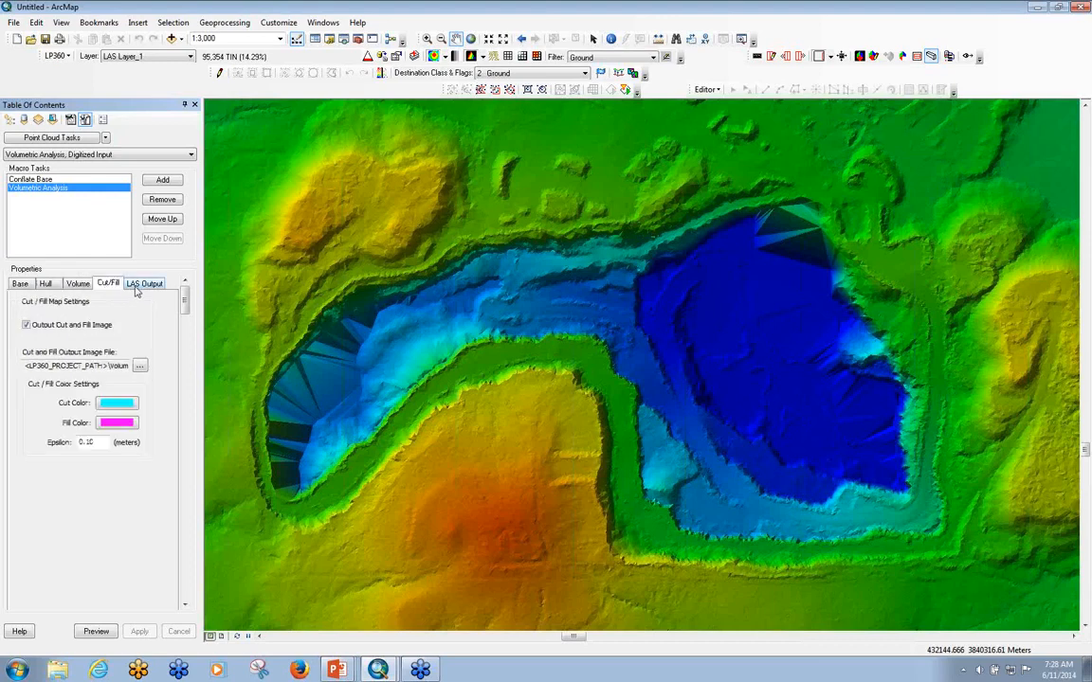
{"action": "left_click", "coordinate": [139, 286]}
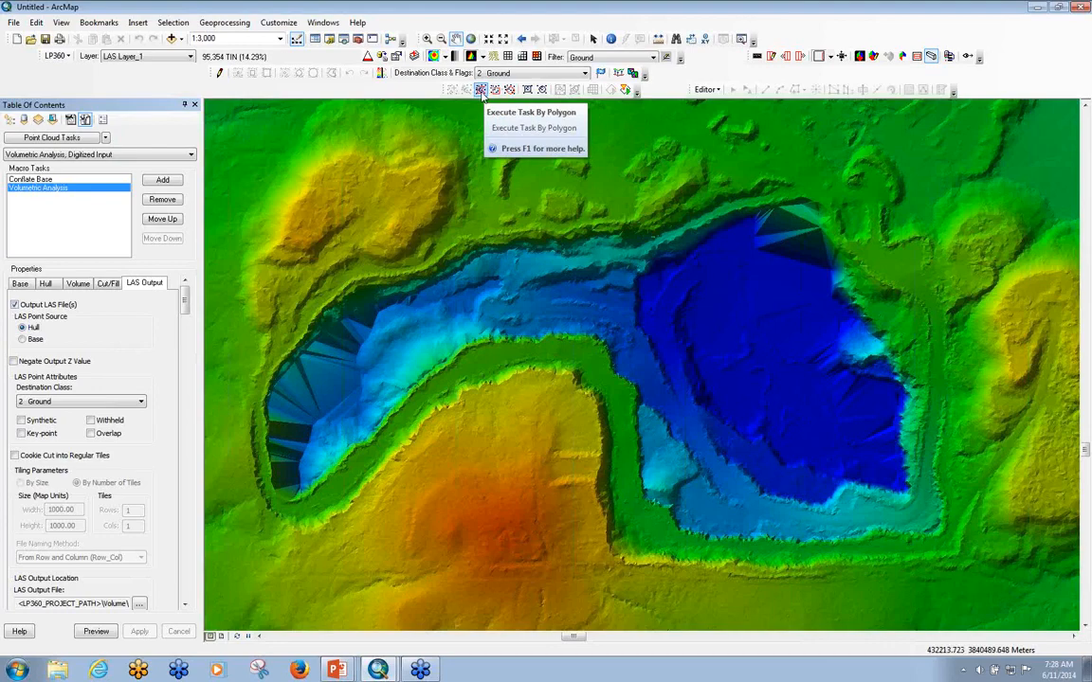
Step: Execute the volumetric macro by polygon, digitizing an outline around the curved blue pit along its upper rim and inner edge
{"action": "left_click", "coordinate": [481, 89]}
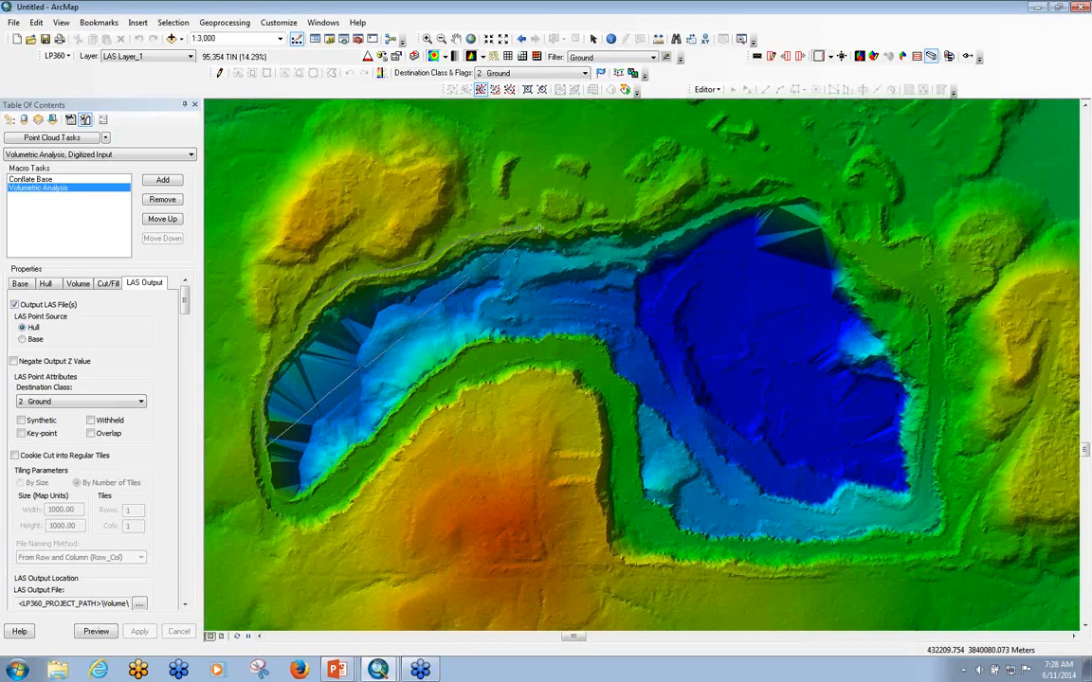
{"action": "left_click", "coordinate": [626, 213]}
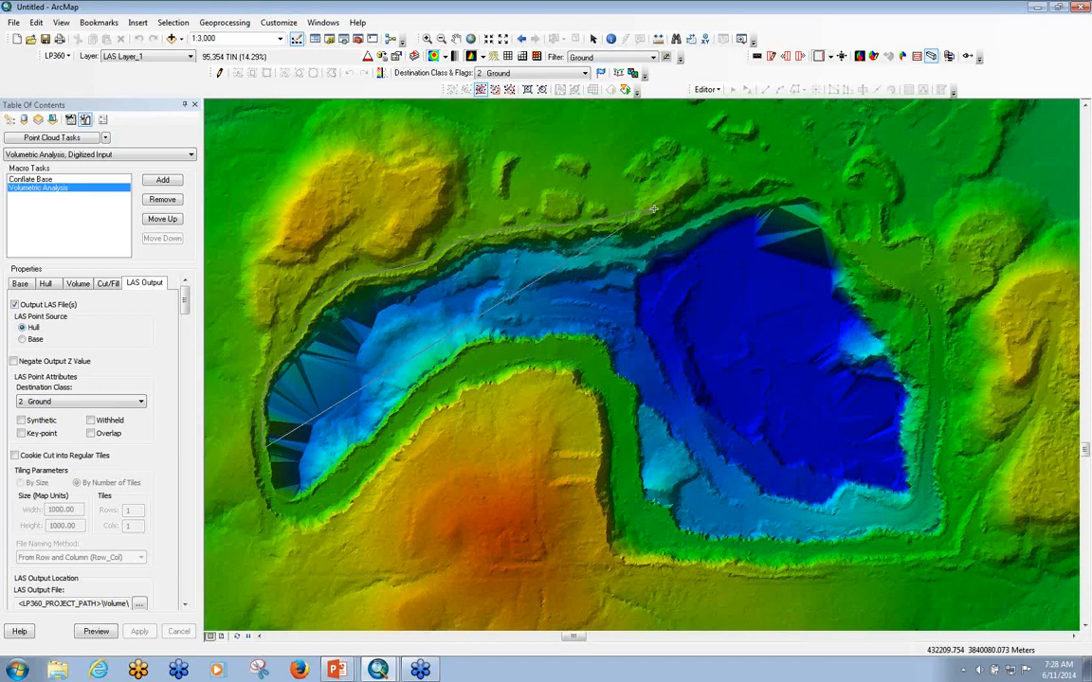
{"action": "left_click", "coordinate": [765, 175]}
{"action": "left_click", "coordinate": [837, 199]}
{"action": "left_click", "coordinate": [864, 254]}
{"action": "left_click", "coordinate": [910, 282]}
{"action": "left_click", "coordinate": [931, 327]}
{"action": "left_click", "coordinate": [935, 388]}
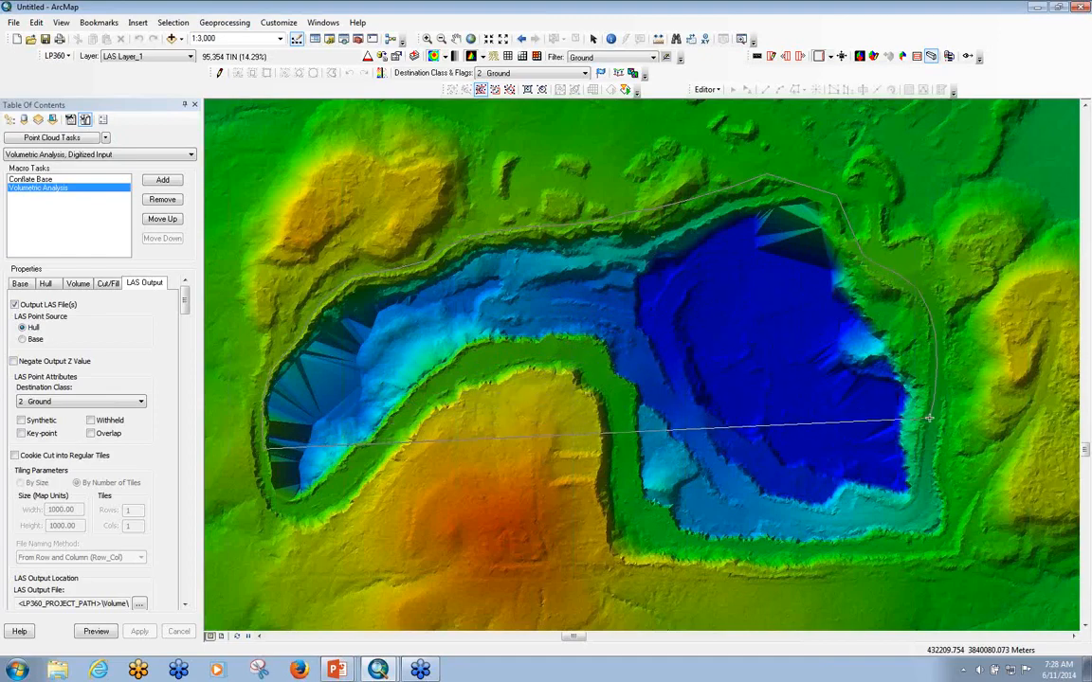
{"action": "left_click", "coordinate": [918, 498]}
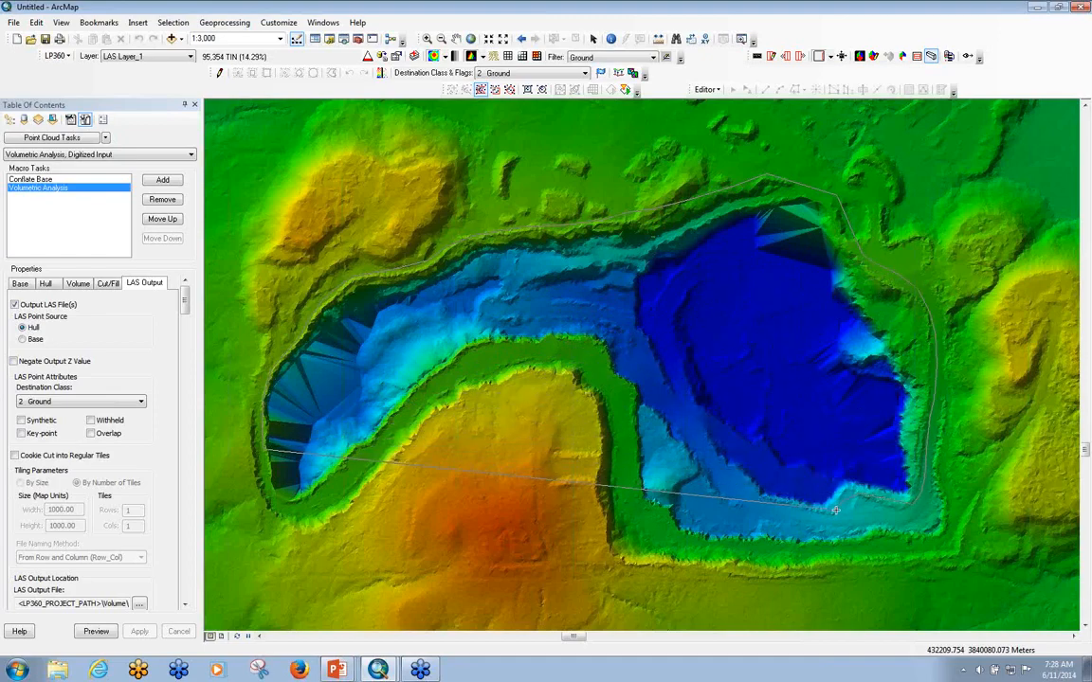
{"action": "left_click", "coordinate": [792, 508]}
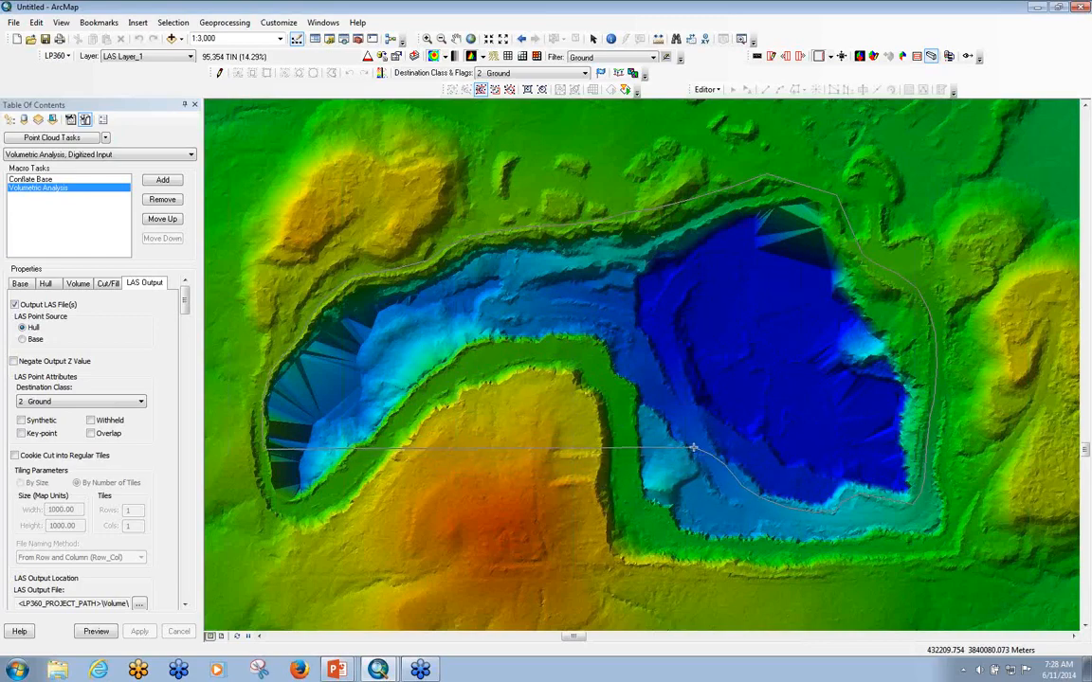
{"action": "left_click", "coordinate": [664, 432]}
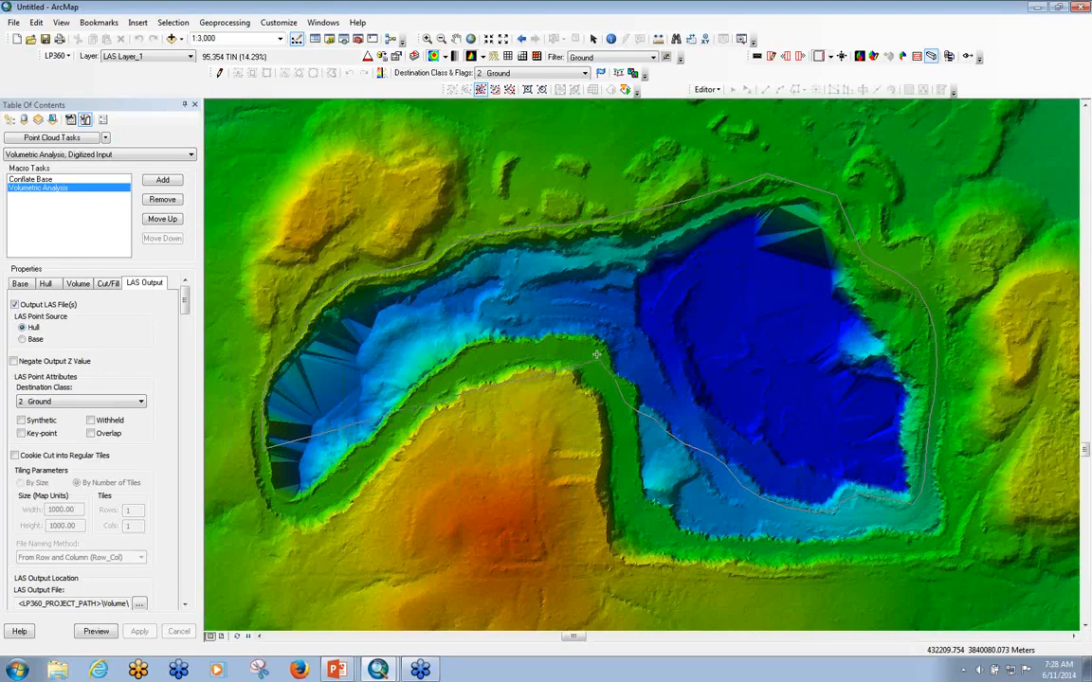
{"action": "left_click", "coordinate": [548, 344]}
{"action": "left_click", "coordinate": [481, 348]}
{"action": "left_click", "coordinate": [444, 367]}
{"action": "left_click", "coordinate": [400, 408]}
{"action": "left_click", "coordinate": [345, 462]}
{"action": "double_click", "coordinate": [287, 489]}
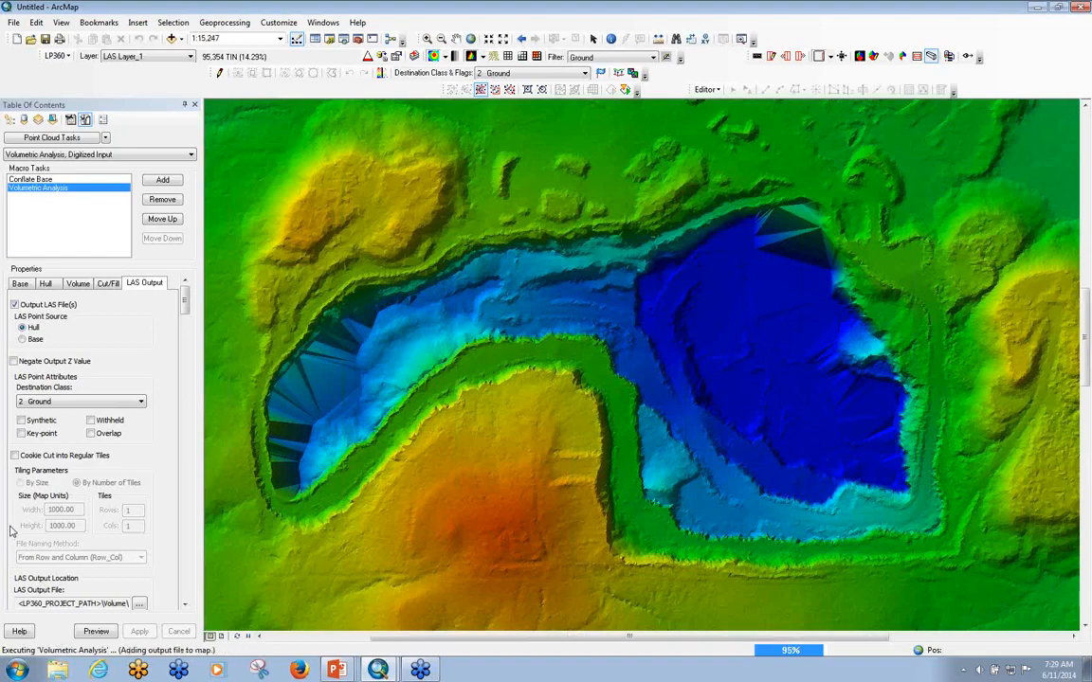
Step: Hide the Cut-Fill1_1.las and Volume1.shp layers and inspect the cut and fill areas of Cut-Fill1.tif
{"action": "left_click", "coordinate": [9, 120]}
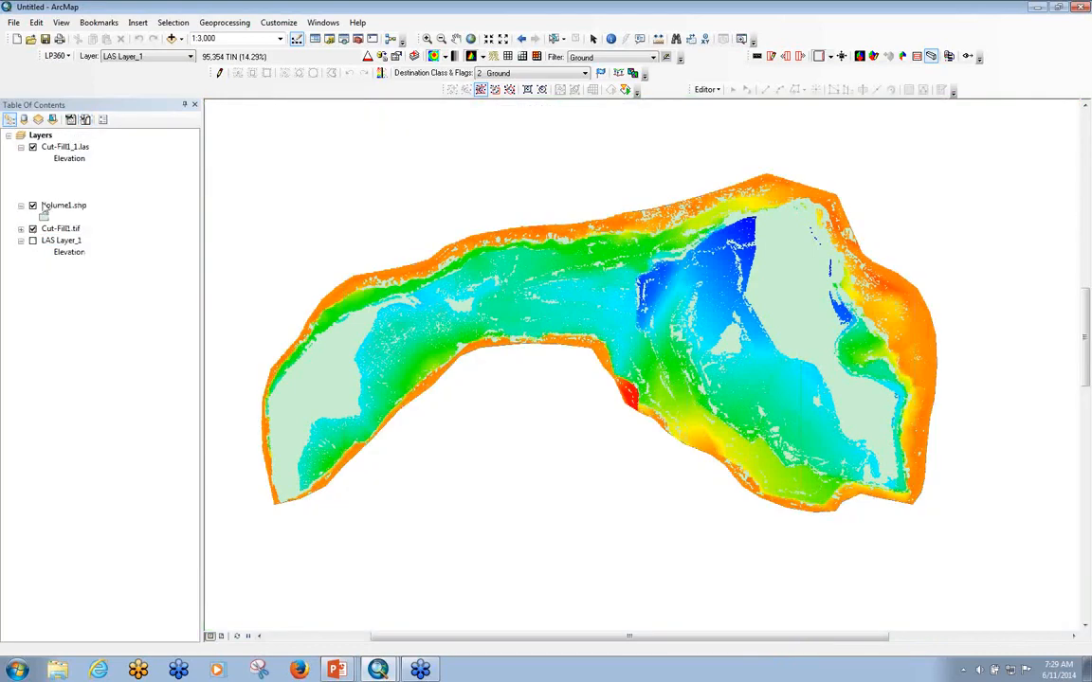
{"action": "left_click", "coordinate": [32, 147]}
{"action": "left_click", "coordinate": [32, 206]}
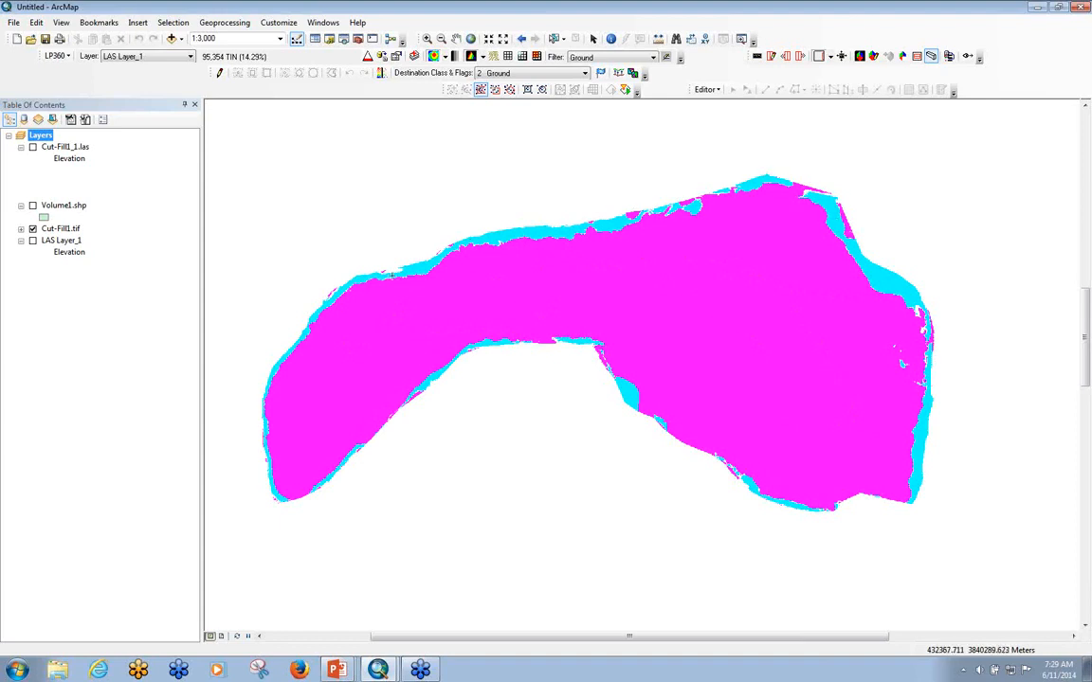
{"action": "scroll", "coordinate": [406, 321], "scroll_direction": "up", "scroll_amount": 3}
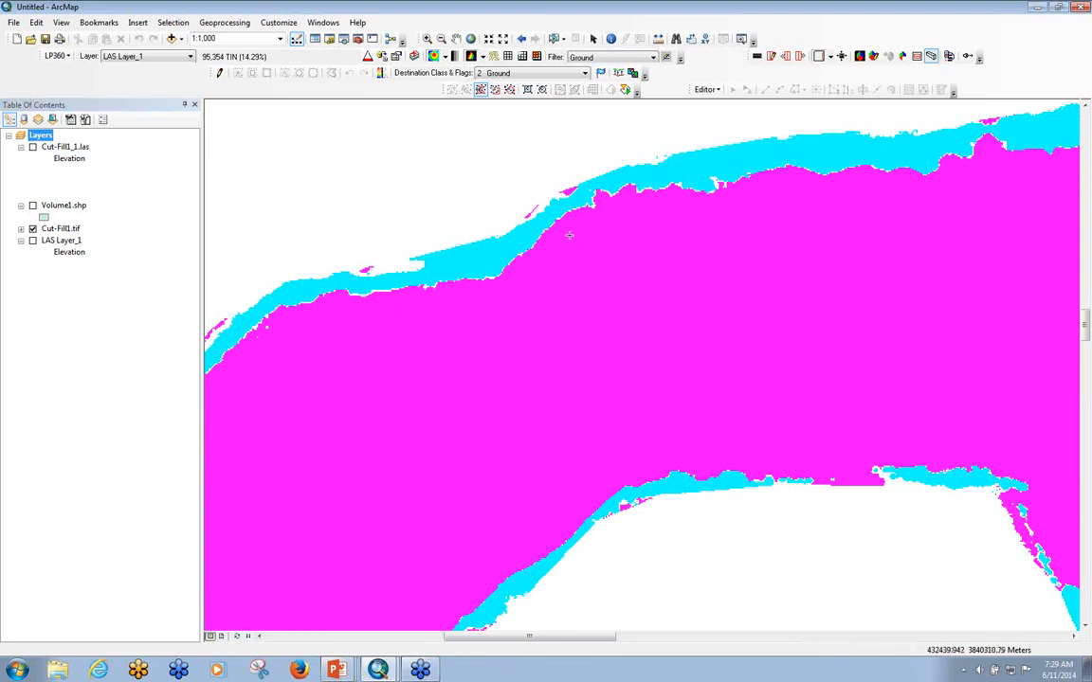
{"action": "scroll", "coordinate": [672, 334], "scroll_direction": "down", "scroll_amount": 2}
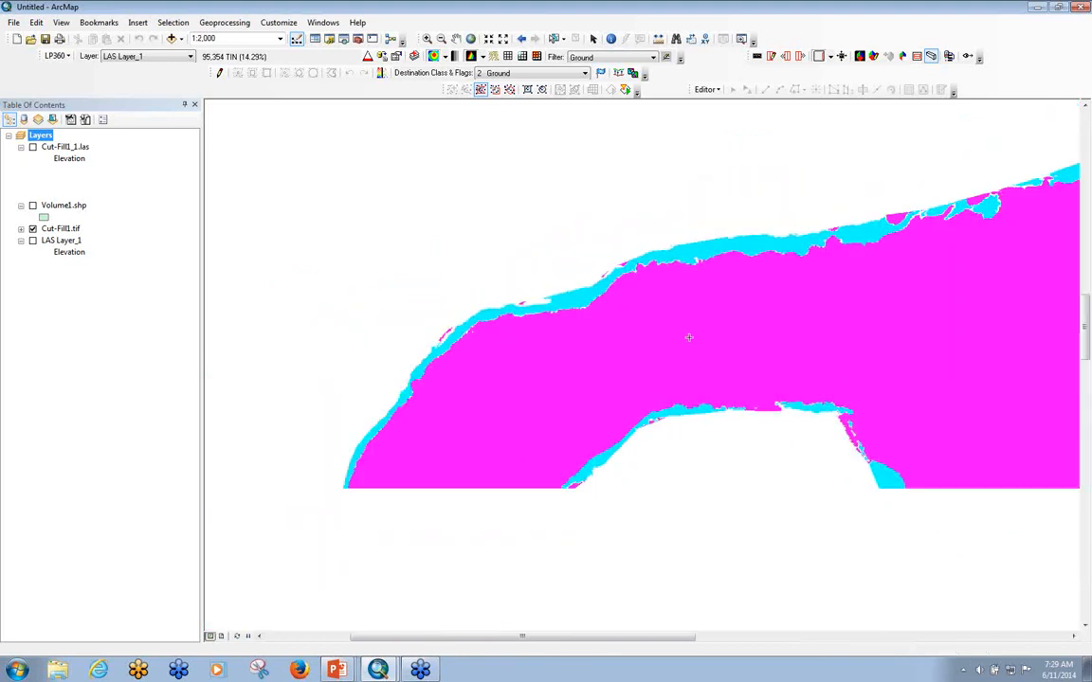
{"action": "scroll", "coordinate": [668, 343], "scroll_direction": "down", "scroll_amount": 1}
Step: Switch the display from the Cut-Fill1.tif image to the Volume1.shp polygon
{"action": "left_click", "coordinate": [32, 228]}
{"action": "left_click", "coordinate": [32, 205]}
{"action": "left_click_drag", "start_coordinate": [750, 372], "coordinate": [630, 325]}
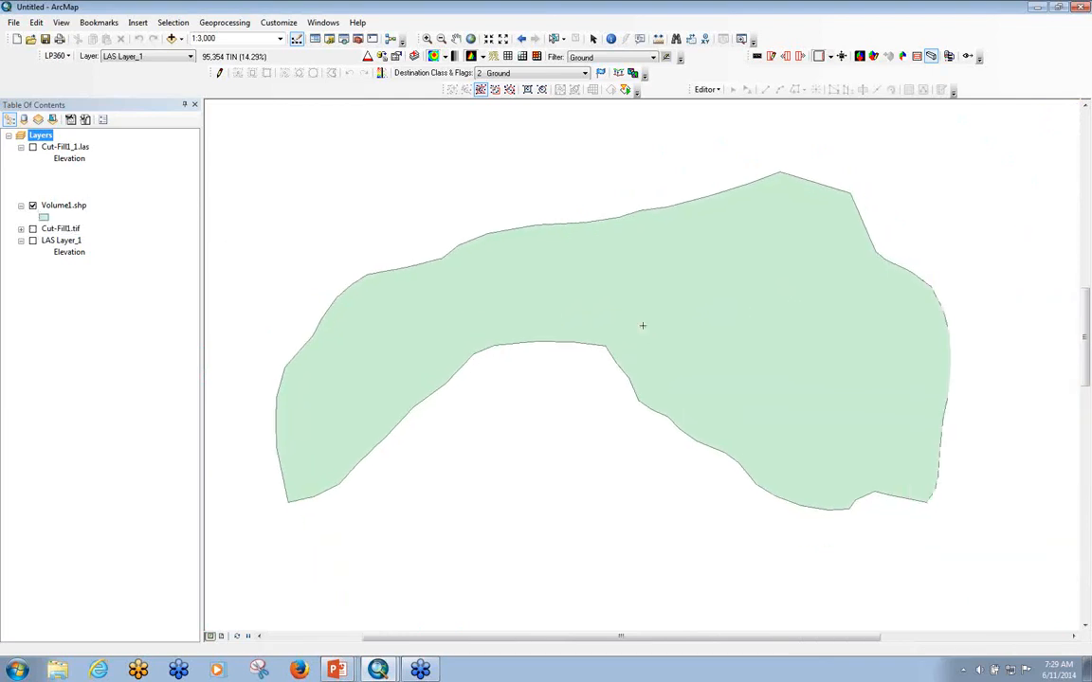
Step: Examine the Volume1.shp attribute table from the Volume, Cut and Fill fields through Units, and close it
{"action": "left_click", "coordinate": [59, 205]}
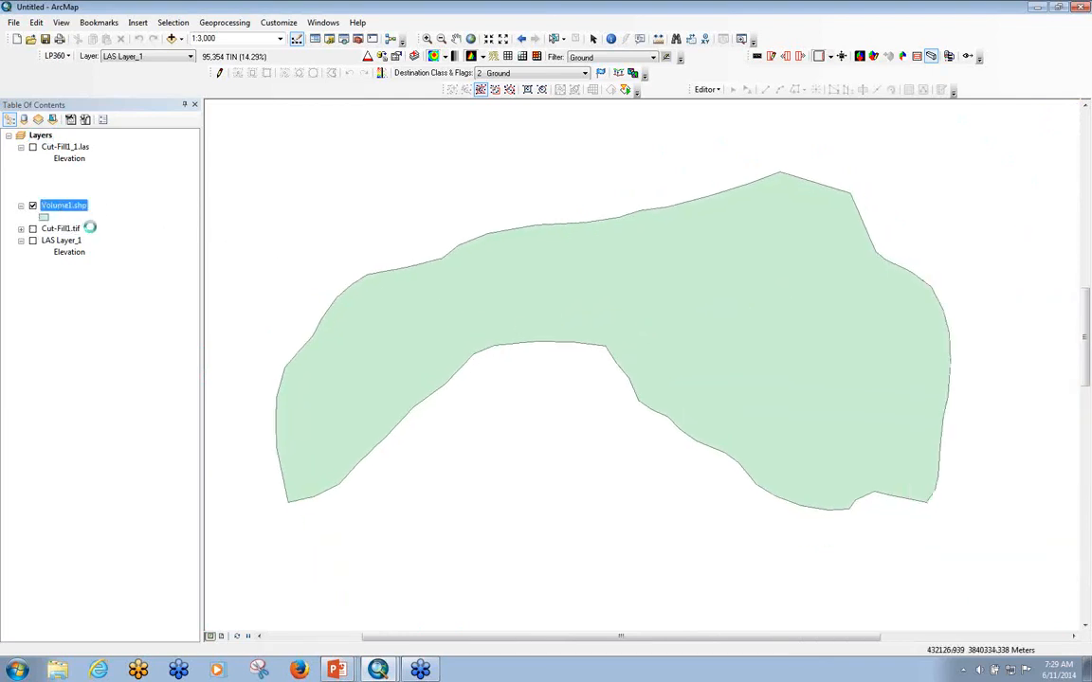
{"action": "right_click", "coordinate": [63, 207]}
{"action": "left_click", "coordinate": [118, 244]}
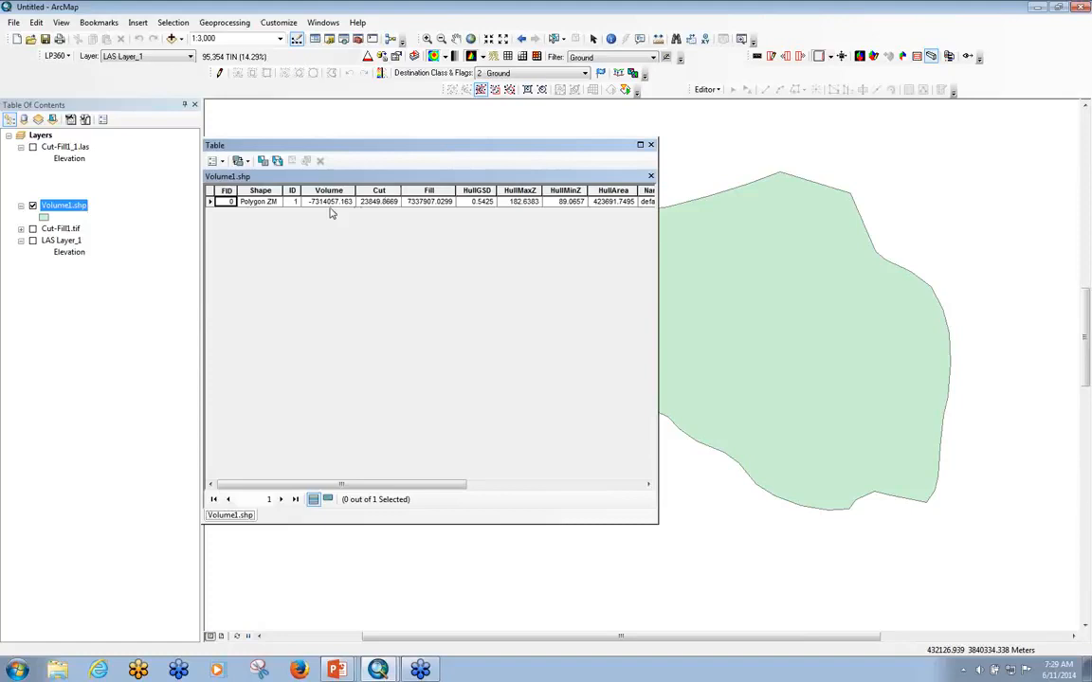
{"action": "left_click_drag", "start_coordinate": [402, 484], "coordinate": [575, 486]}
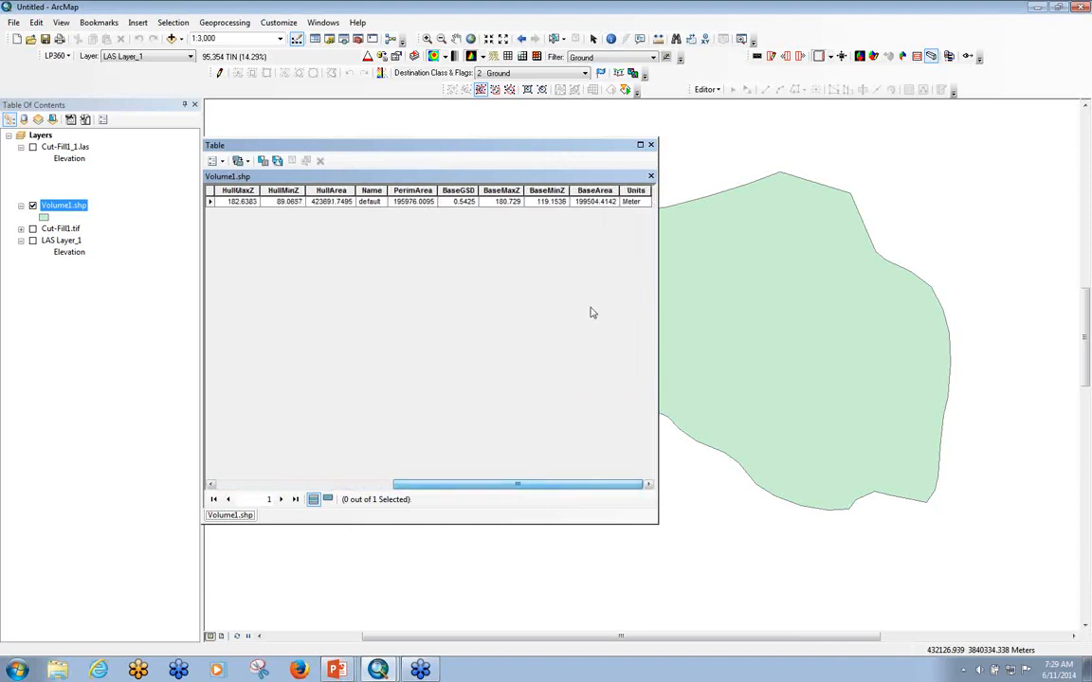
{"action": "left_click", "coordinate": [650, 144]}
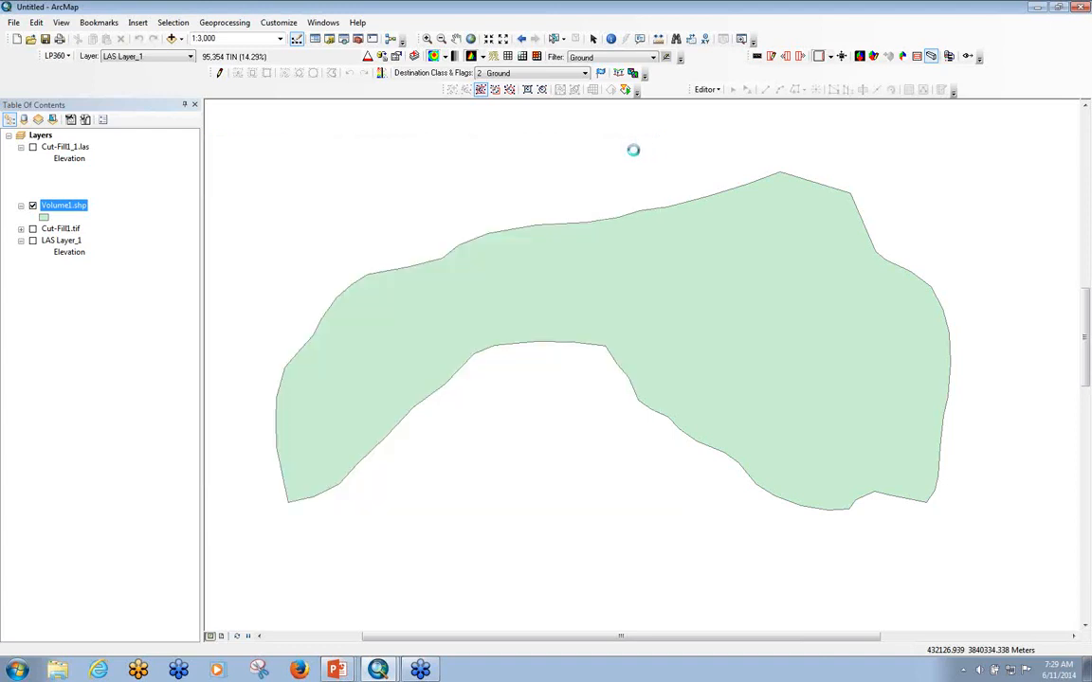
Step: Show Cut-Fill1_1.las instead of Volume1.shp, and draw it as a TIN with it as the active LP360 layer
{"action": "left_click", "coordinate": [33, 206]}
{"action": "left_click", "coordinate": [33, 147]}
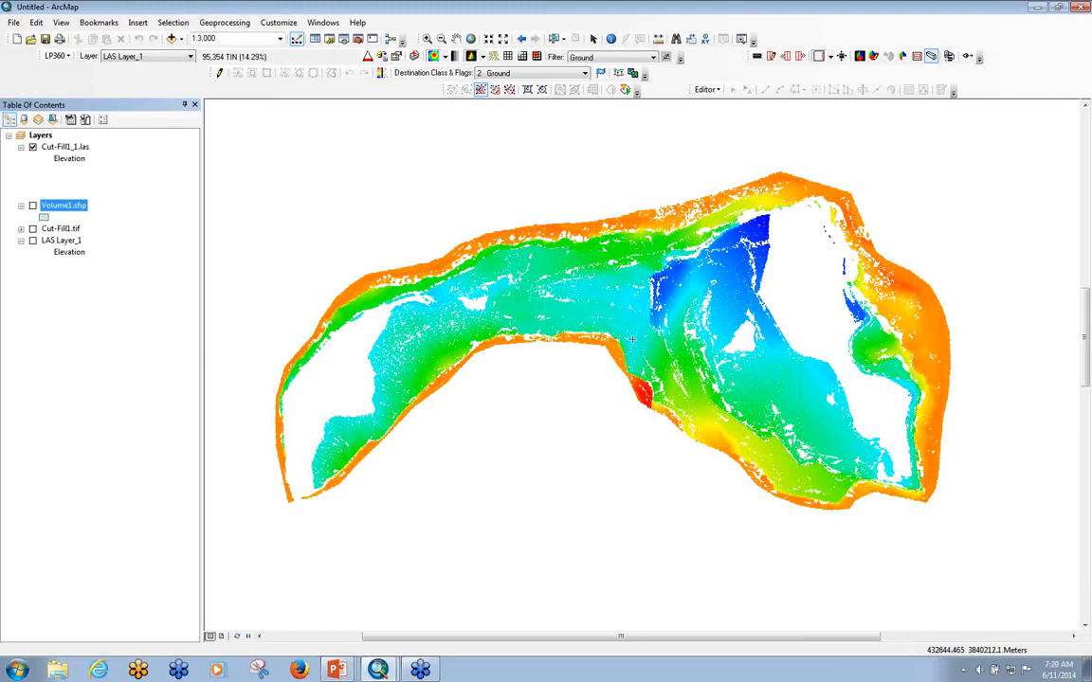
{"action": "left_click", "coordinate": [147, 56]}
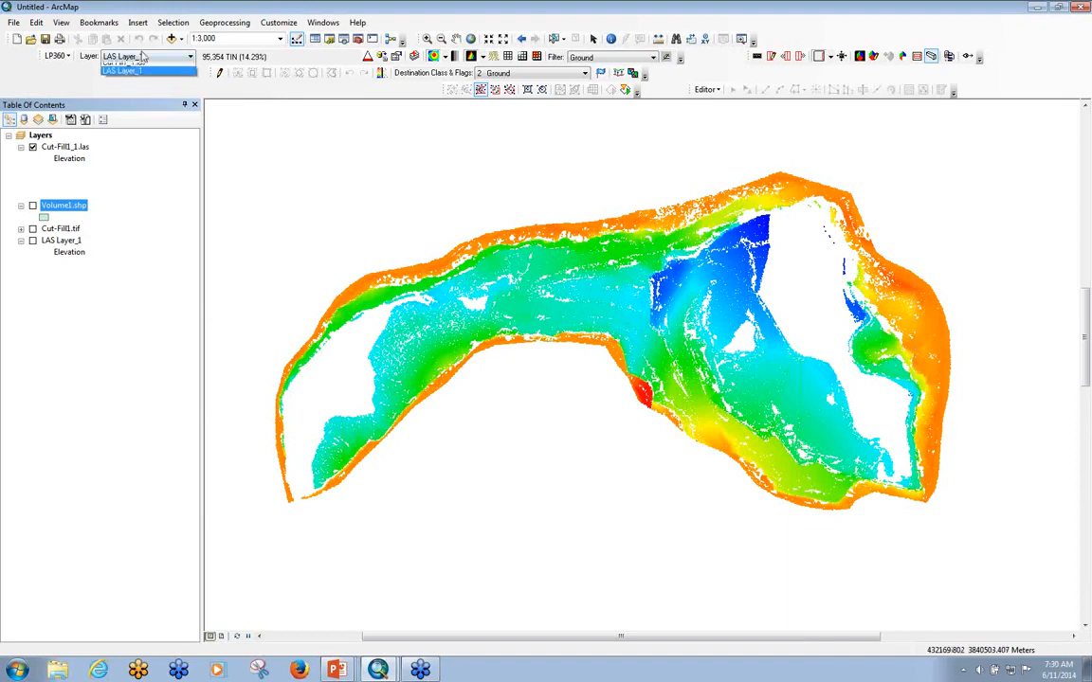
{"action": "left_click", "coordinate": [133, 67]}
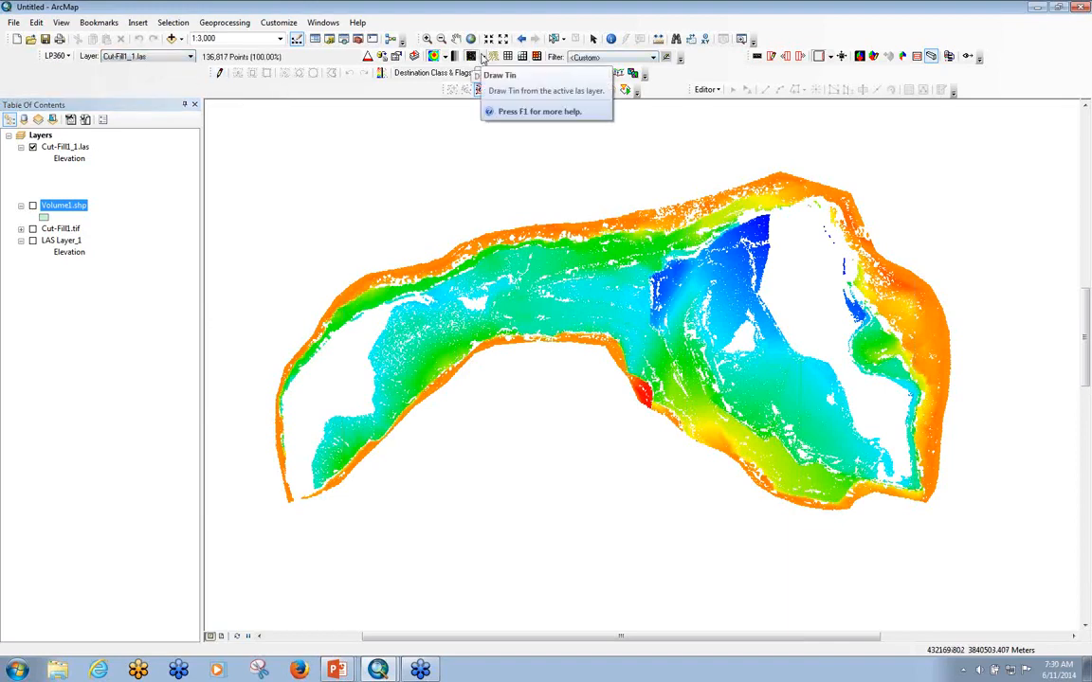
{"action": "left_click", "coordinate": [508, 57]}
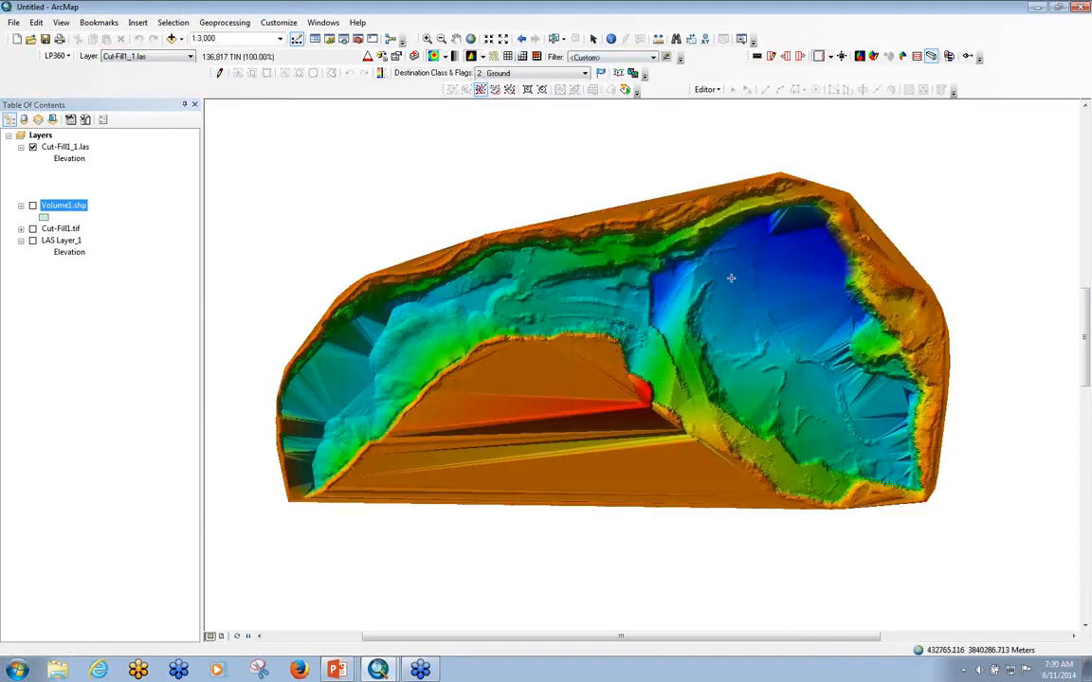
Step: Open the whole pit extent of Cut-Fill1_1.las in the 3D Window and display it as a TIN
{"action": "left_click", "coordinate": [841, 57]}
{"action": "left_click_drag", "start_coordinate": [251, 132], "coordinate": [990, 595]}
{"action": "left_click_drag", "start_coordinate": [815, 130], "coordinate": [660, 126]}
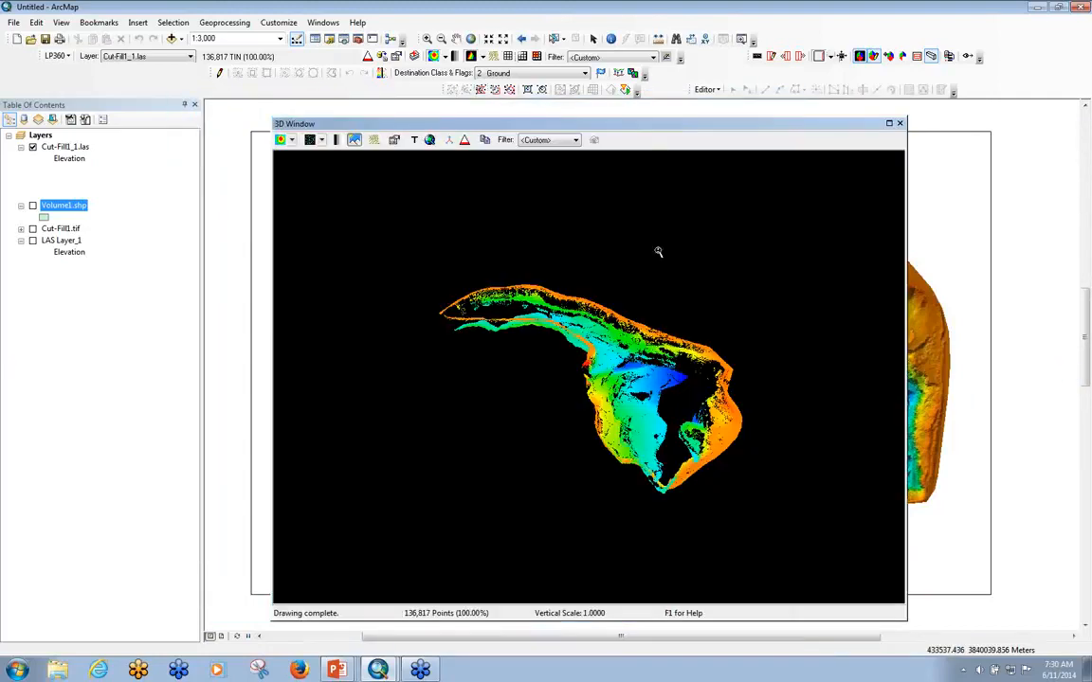
{"action": "left_click", "coordinate": [321, 139]}
{"action": "left_click", "coordinate": [330, 159]}
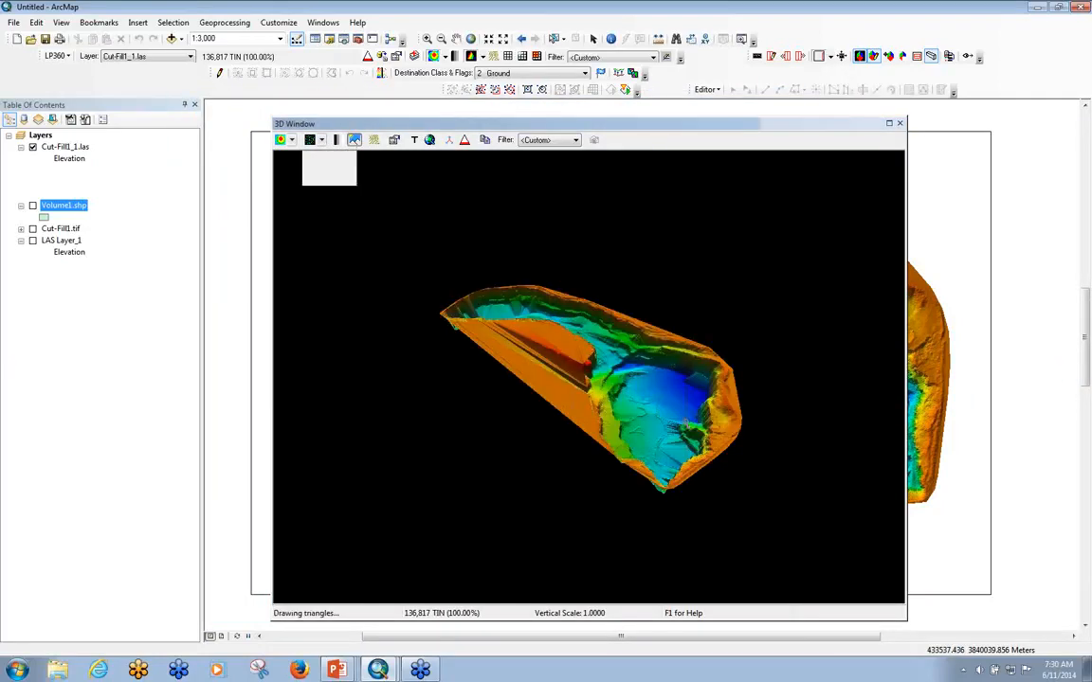
{"action": "left_click_drag", "start_coordinate": [634, 444], "coordinate": [636, 462]}
{"action": "scroll", "coordinate": [636, 462], "scroll_direction": "up", "scroll_amount": 4}
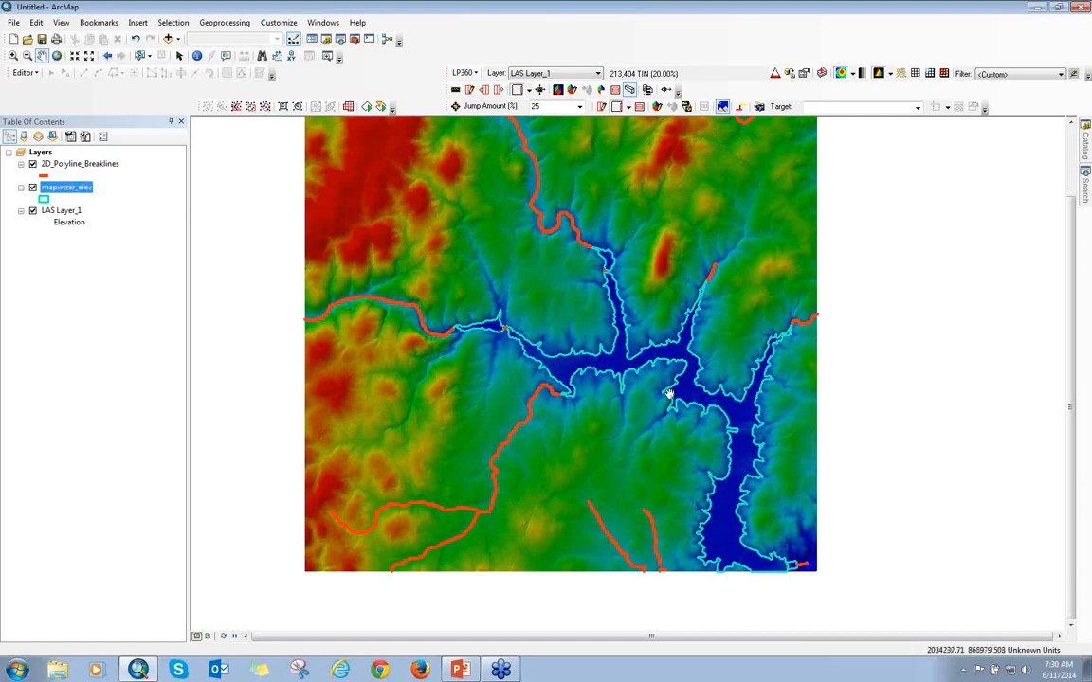
Step: Hide the mapwtrar_elev layer on the map
{"action": "left_click", "coordinate": [31, 190]}
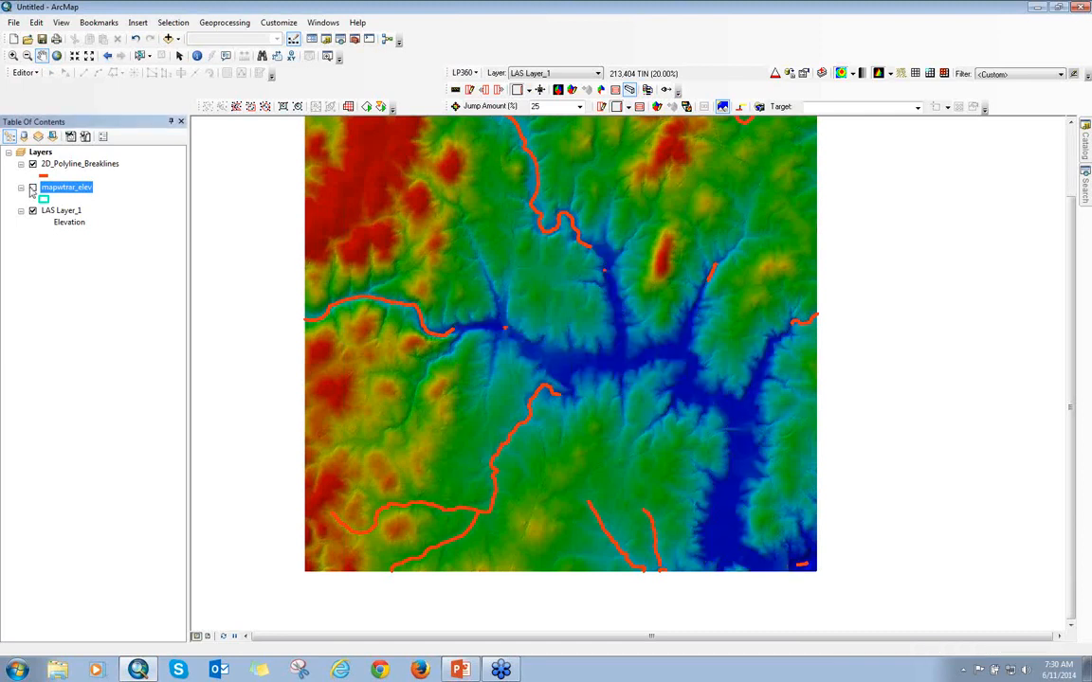
{"action": "left_click", "coordinate": [32, 189]}
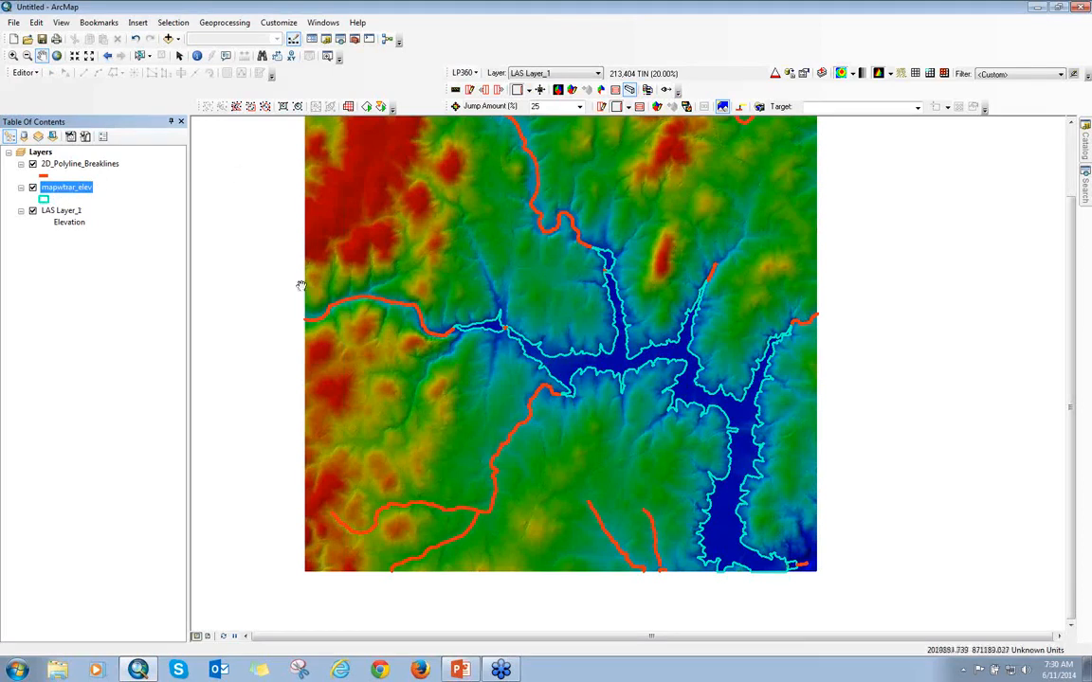
{"action": "left_click", "coordinate": [32, 188]}
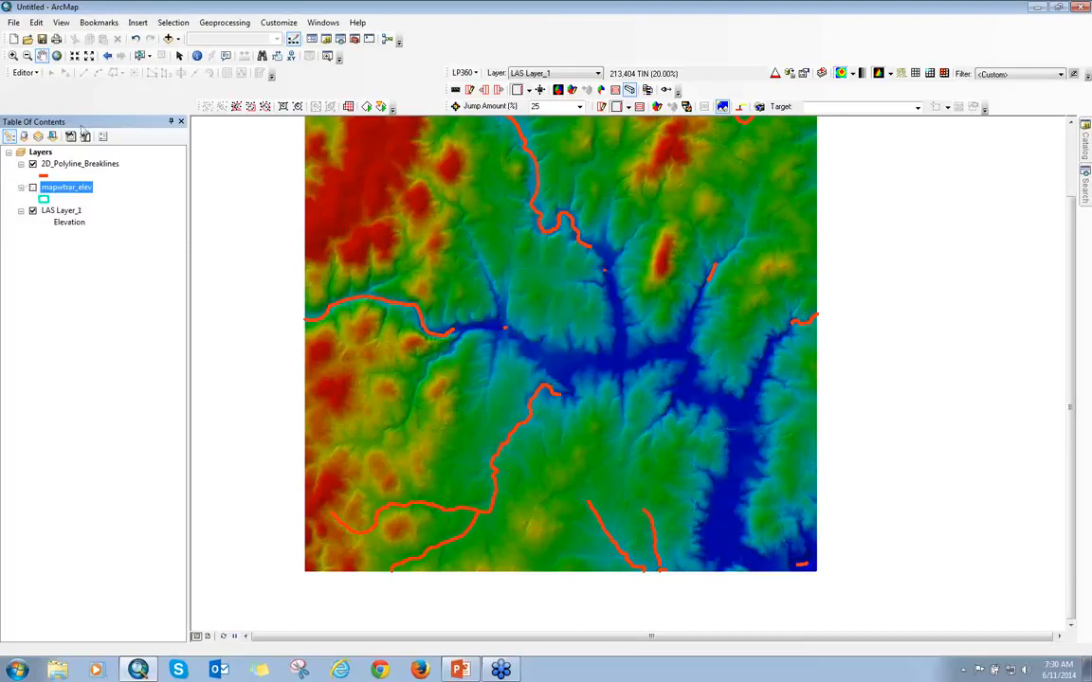
Step: Examine the vertex coordinates of the western breakline in an edit session on 2D_Polyline_Breaklines, and stop editing
{"action": "left_click", "coordinate": [25, 73]}
{"action": "left_click", "coordinate": [52, 88]}
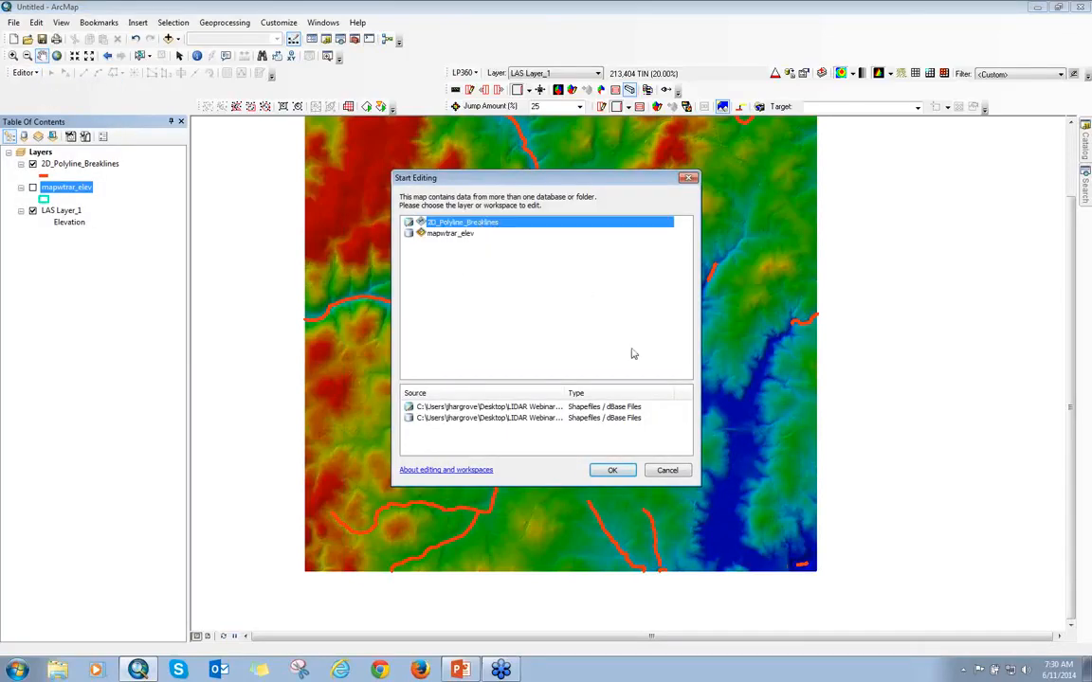
{"action": "left_click", "coordinate": [623, 470]}
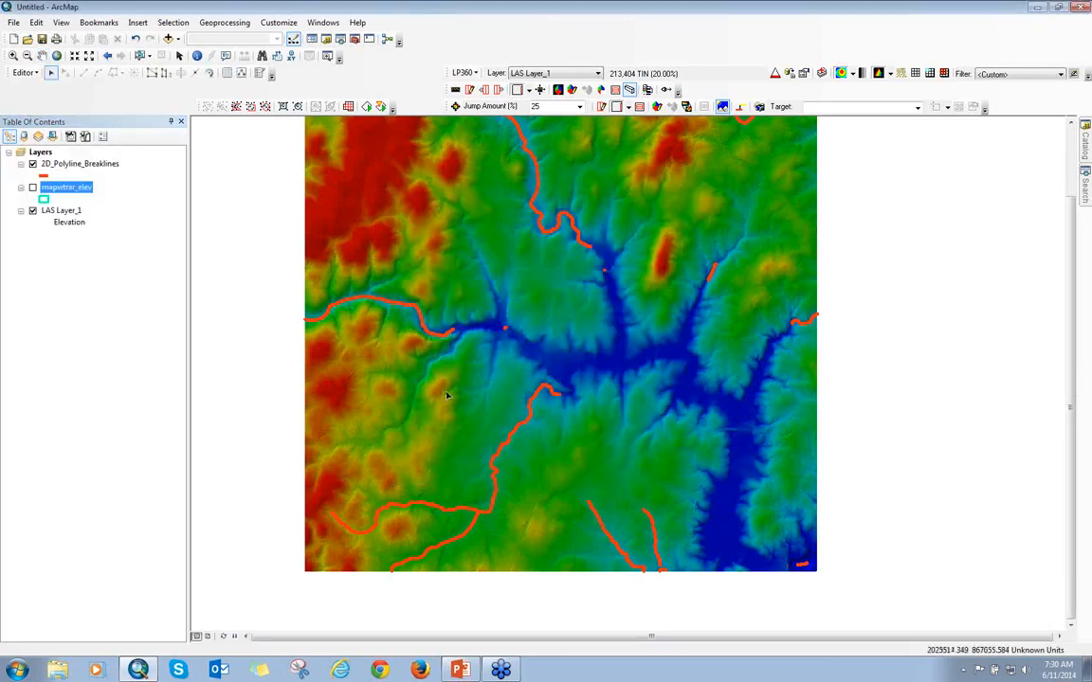
{"action": "double_click", "coordinate": [408, 309]}
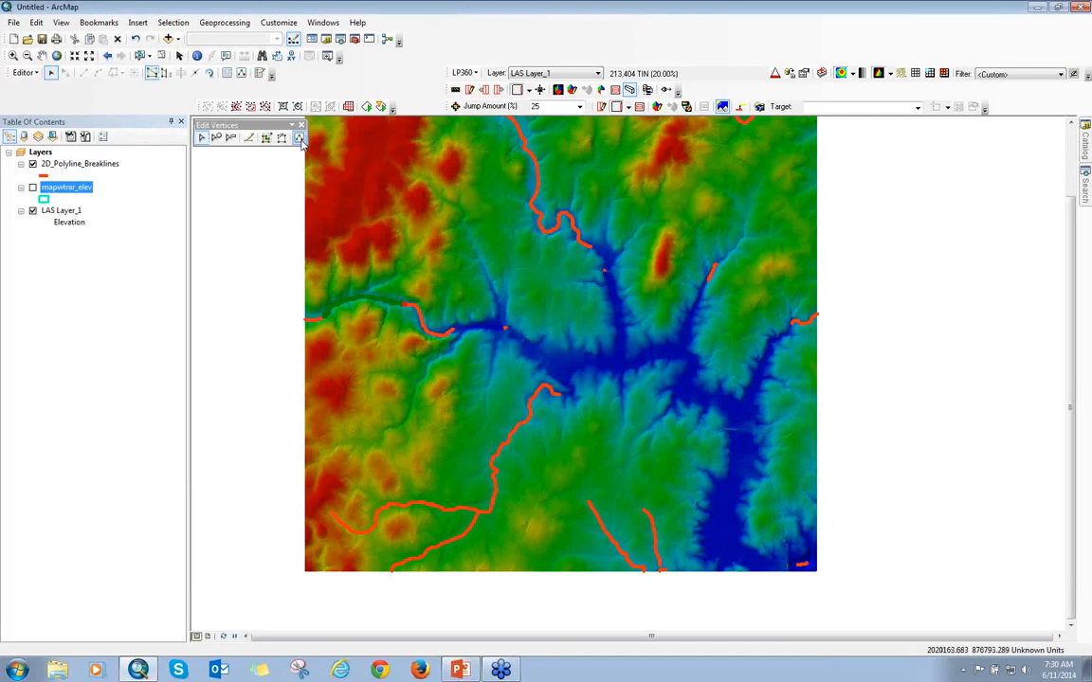
{"action": "left_click", "coordinate": [298, 137]}
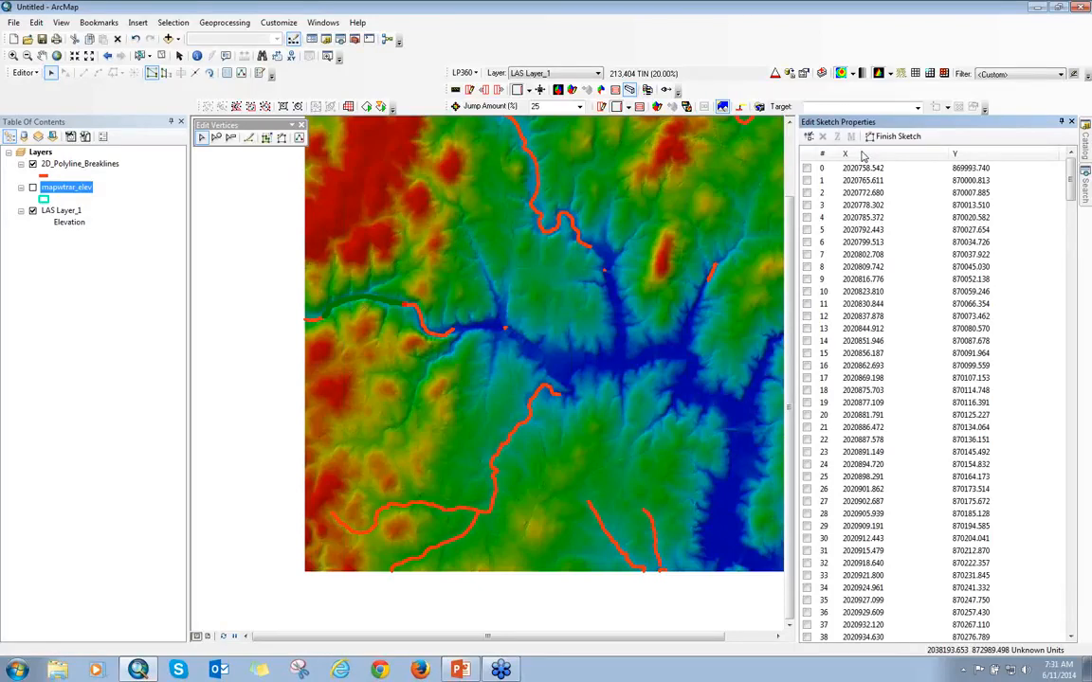
{"action": "left_click", "coordinate": [1072, 121]}
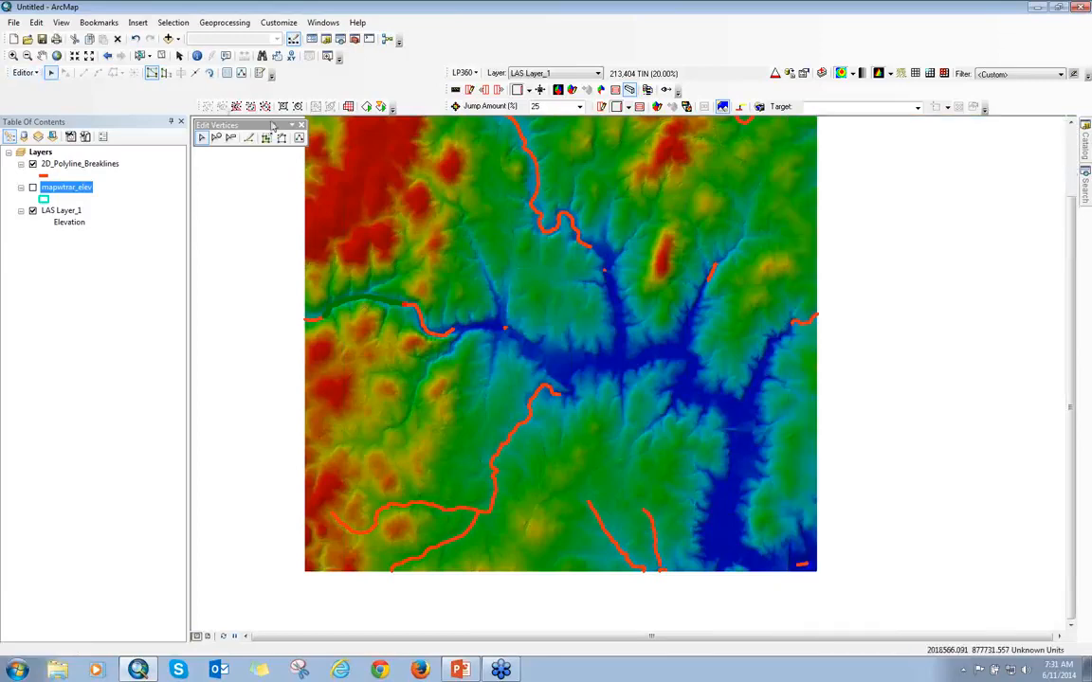
{"action": "left_click", "coordinate": [23, 72]}
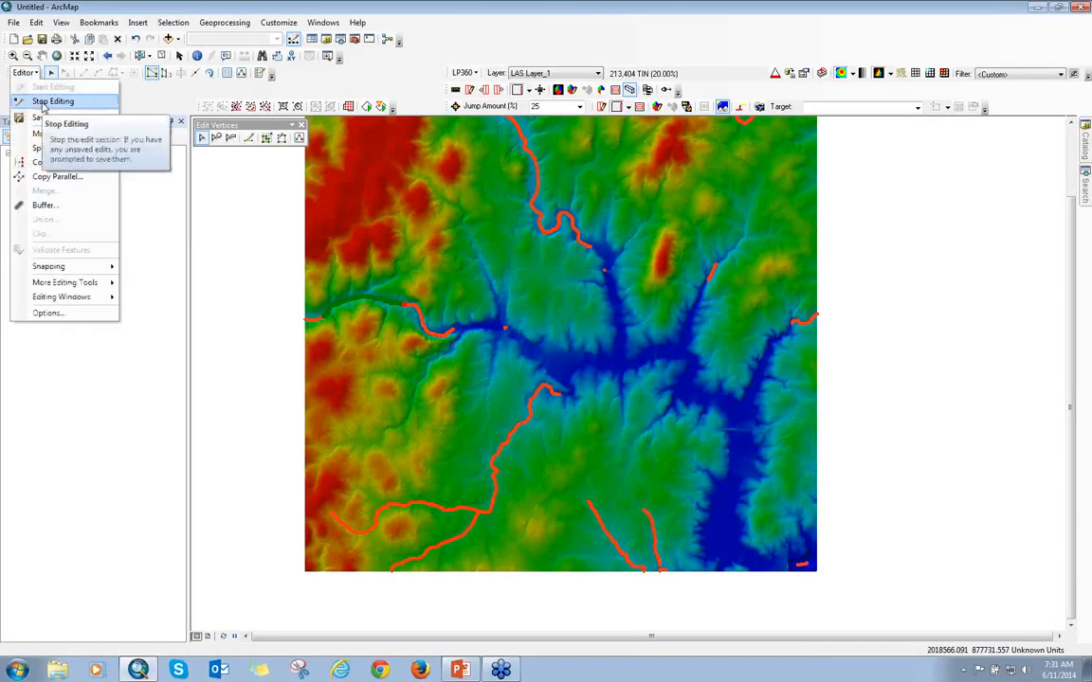
{"action": "left_click", "coordinate": [52, 102]}
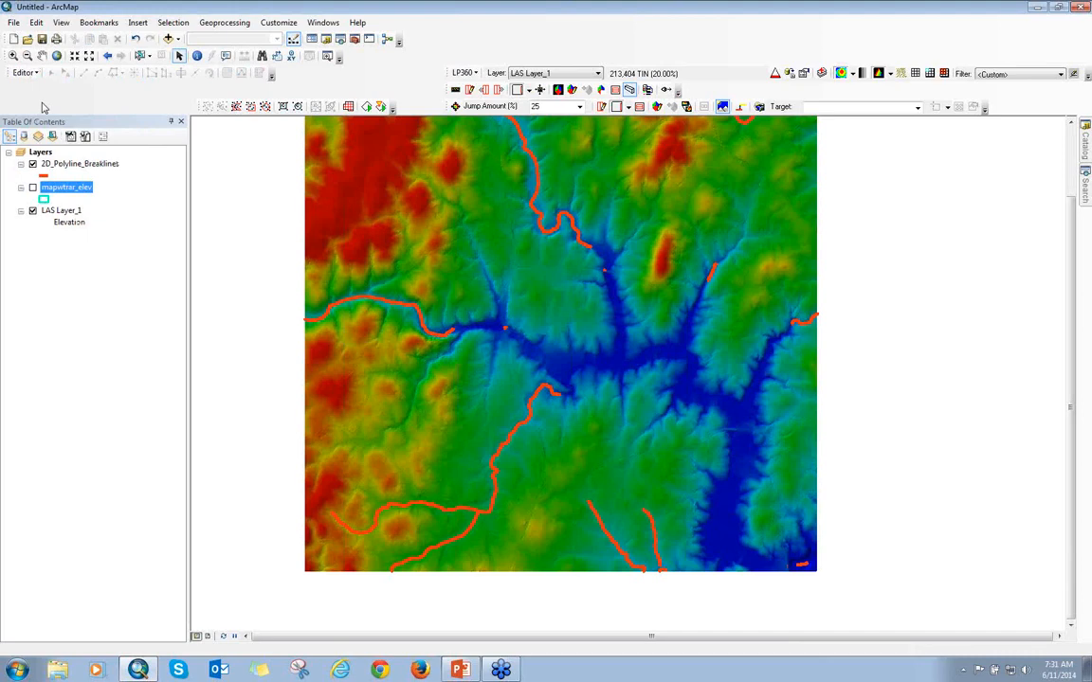
Step: Show the LP360 Classify tools and open the Elevation Conflation/Classify dialog
{"action": "right_click", "coordinate": [673, 43]}
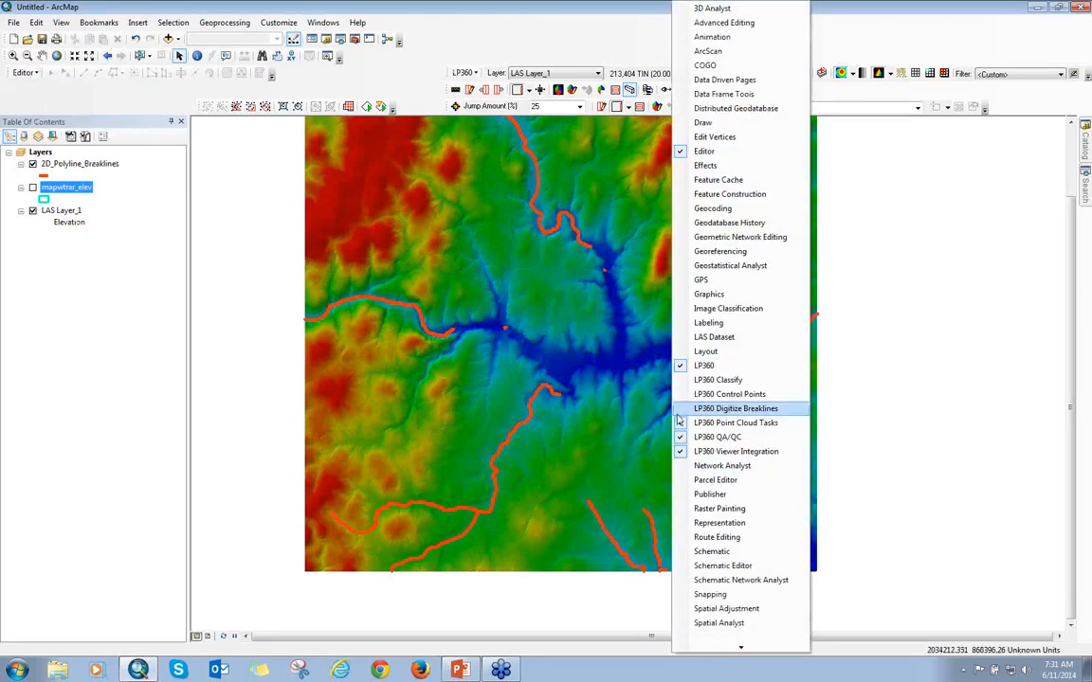
{"action": "left_click", "coordinate": [726, 381]}
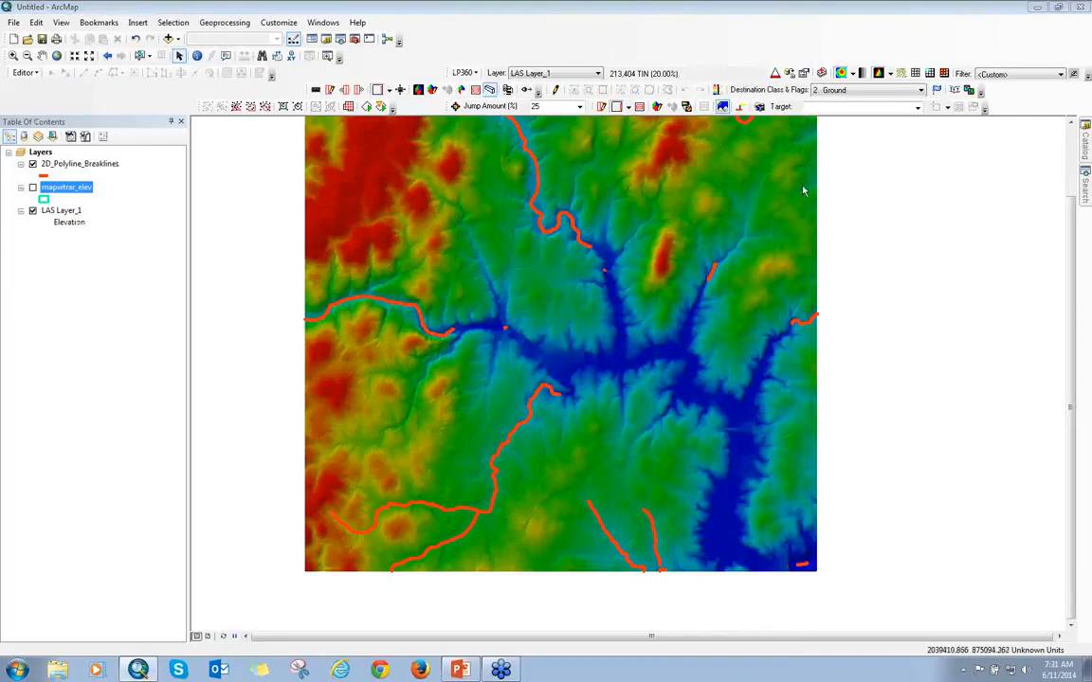
{"action": "left_click", "coordinate": [954, 90]}
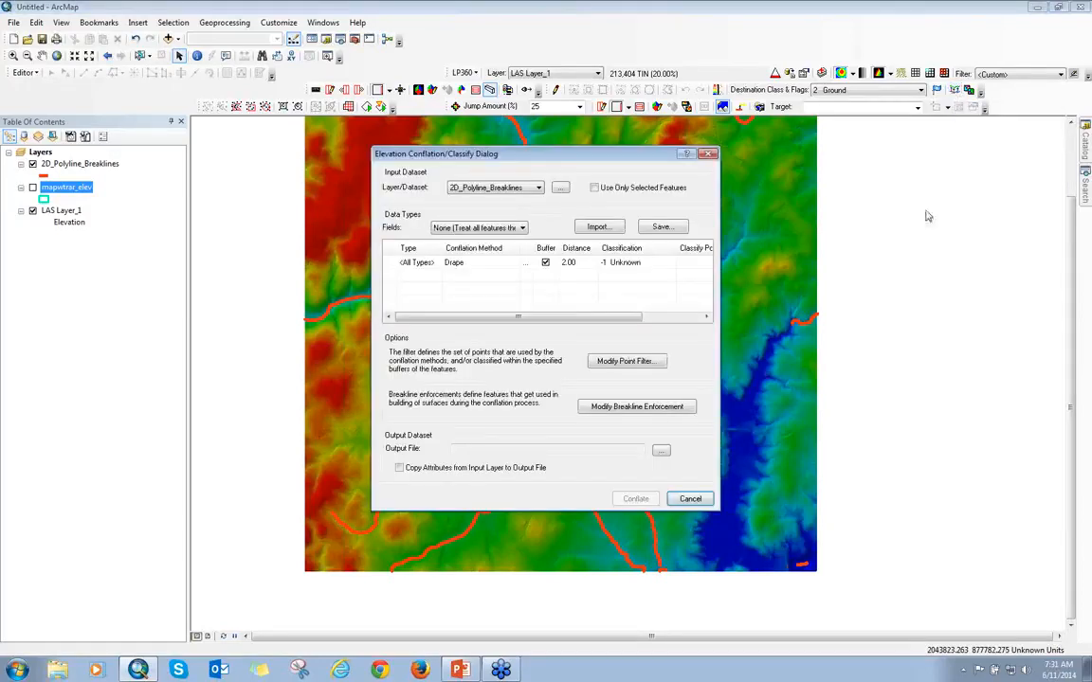
Step: Keep 2D_Polyline_Breaklines as the conflation input layer and set the buffer classification to 19 Reserved
{"action": "left_click", "coordinate": [509, 188]}
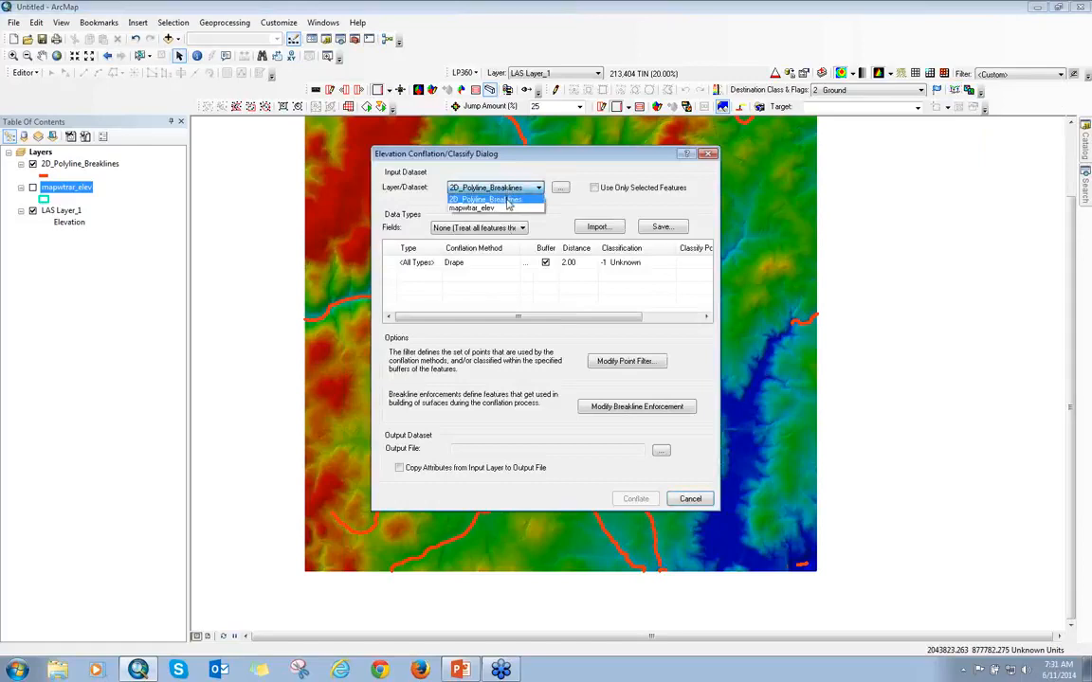
{"action": "left_click", "coordinate": [508, 189]}
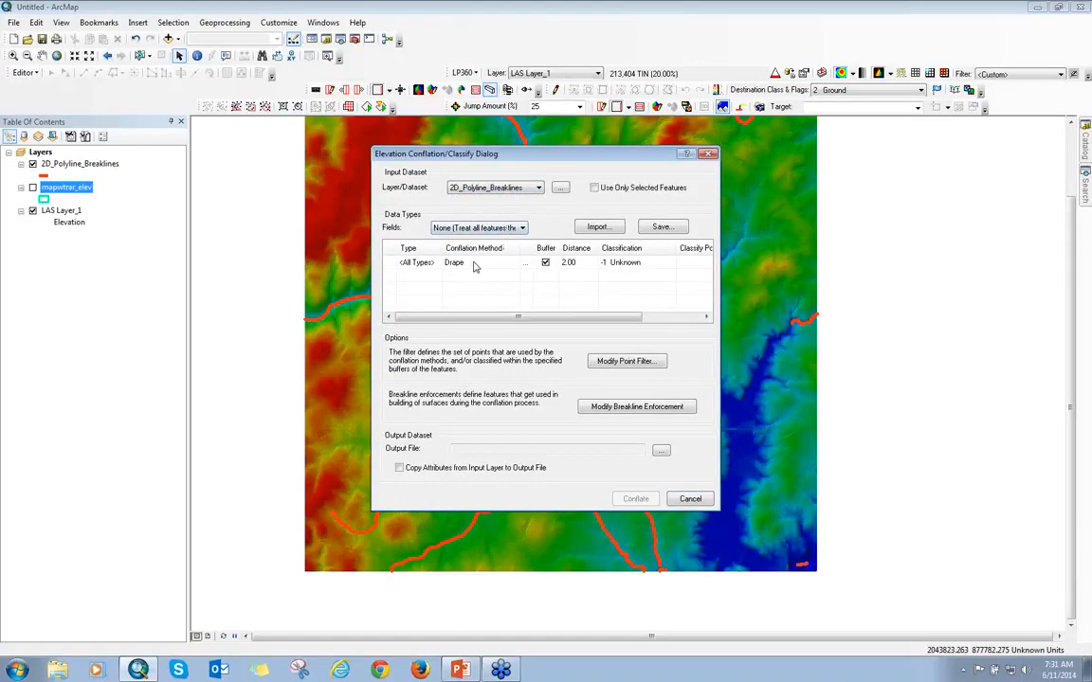
{"action": "left_click", "coordinate": [627, 265]}
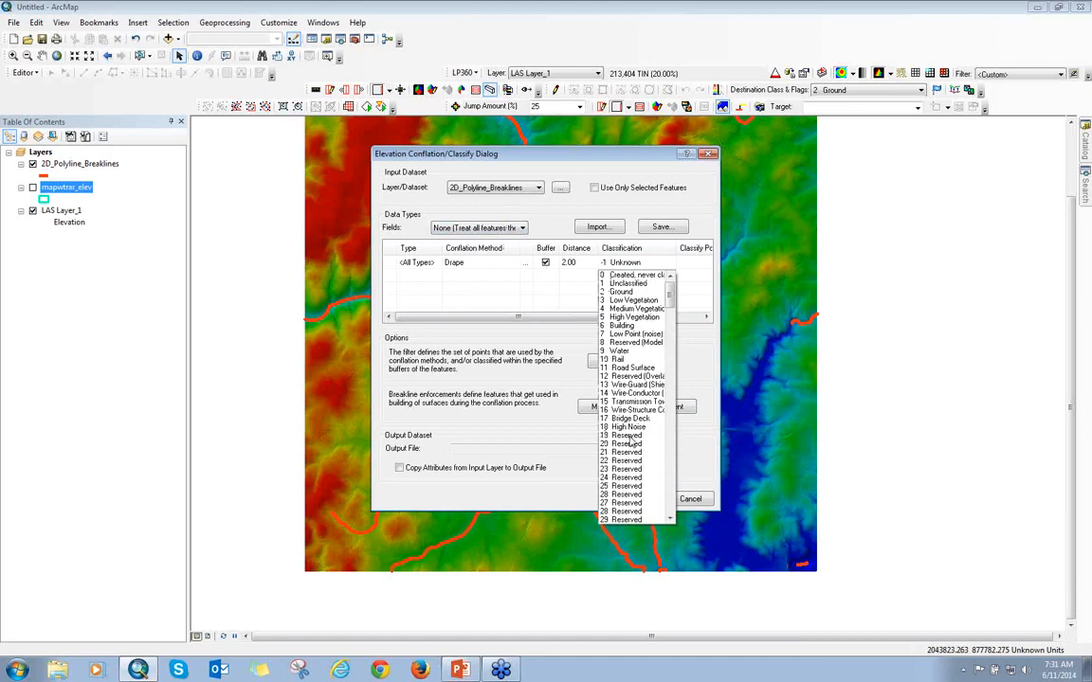
{"action": "left_click", "coordinate": [629, 438]}
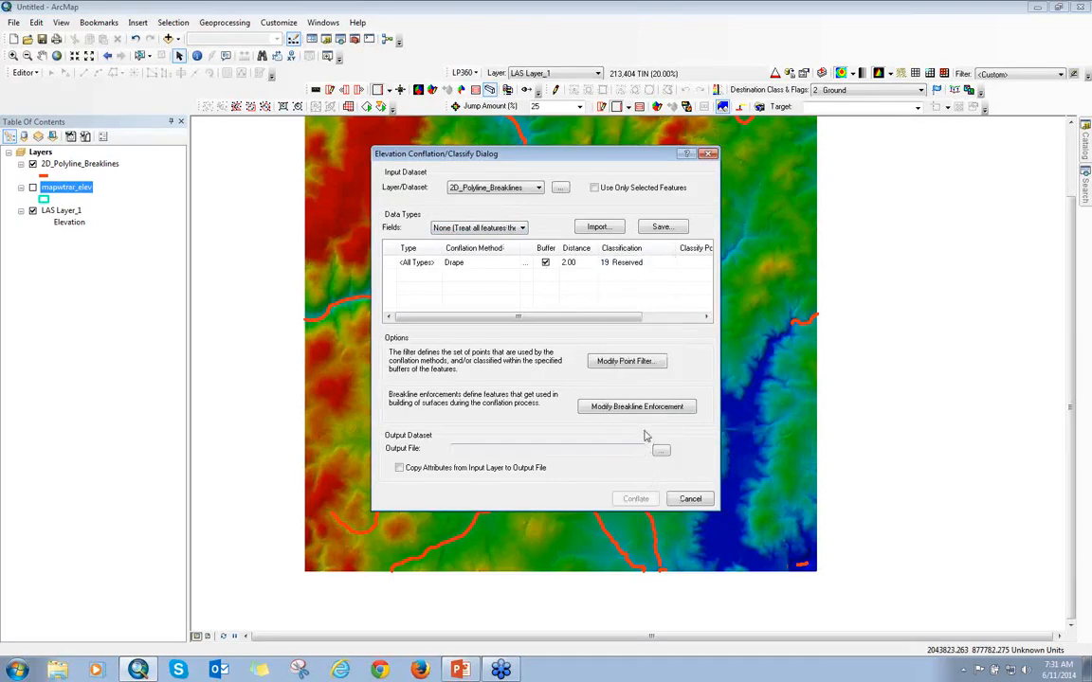
Step: Review the conflation's point filter classes and breakline enforcement options without changing them
{"action": "left_click", "coordinate": [625, 361]}
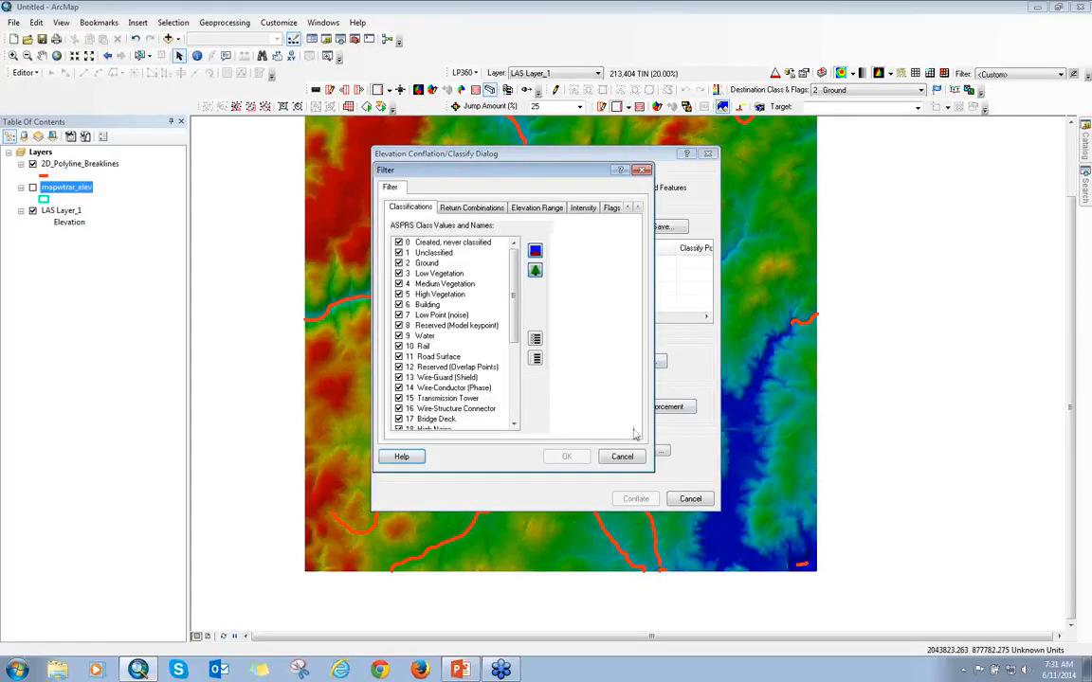
{"action": "left_click", "coordinate": [626, 456]}
{"action": "left_click", "coordinate": [651, 409]}
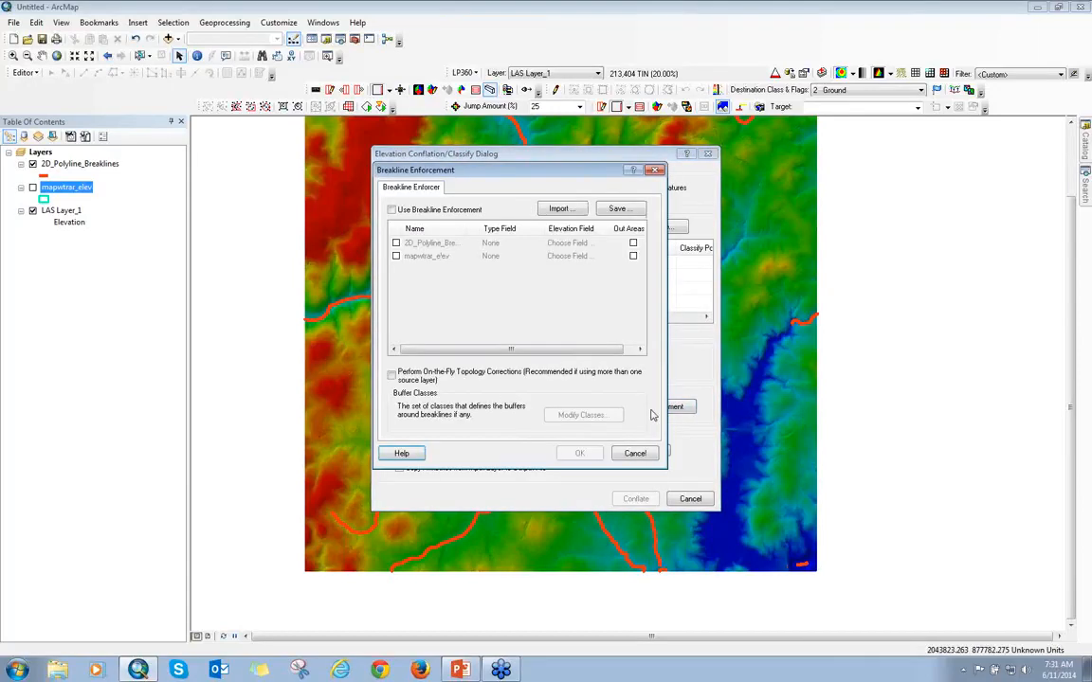
{"action": "left_click", "coordinate": [635, 453]}
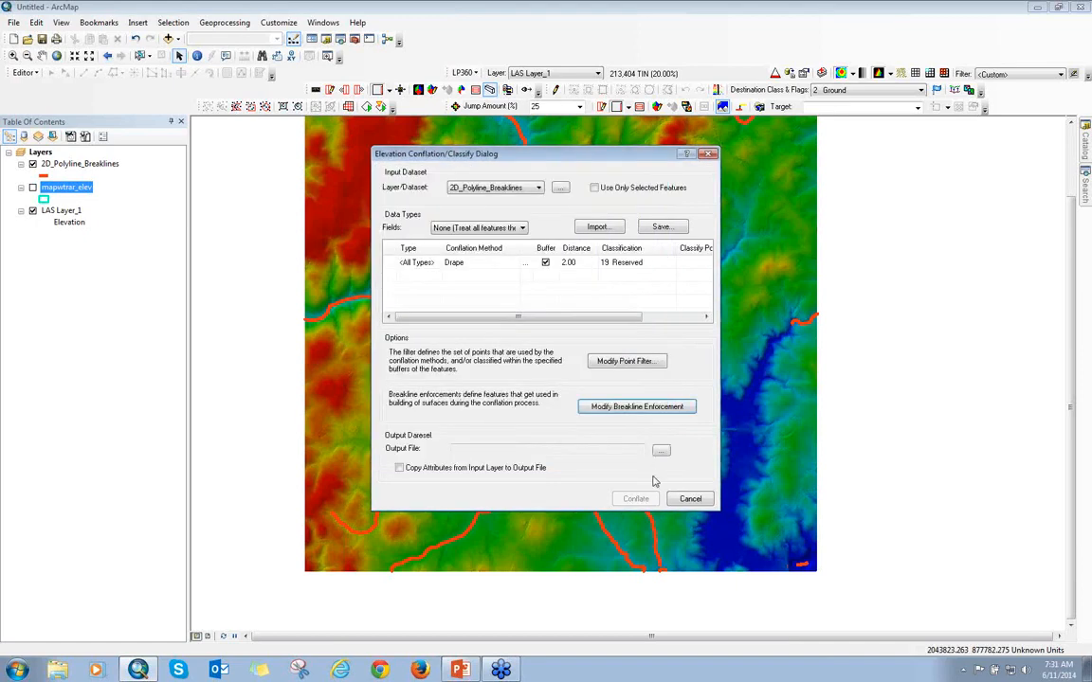
Step: Set the output as a 3D shapefile named test2 in the Breakline Webinar folder, and run the drape conflation
{"action": "left_click", "coordinate": [659, 452]}
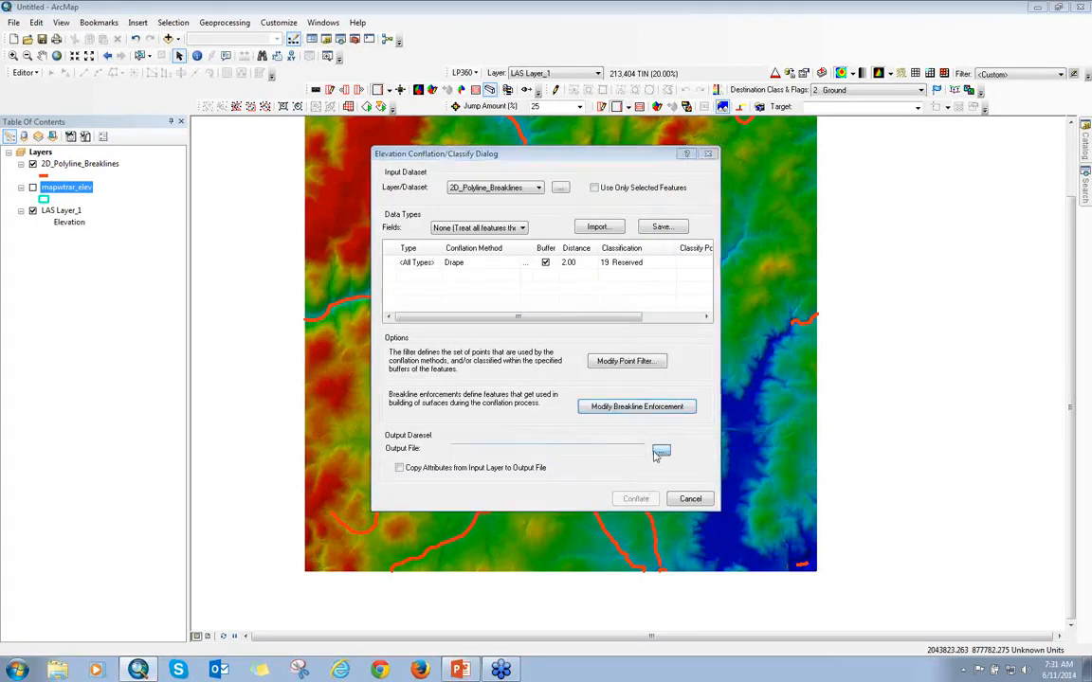
{"action": "type", "text": "test2"}
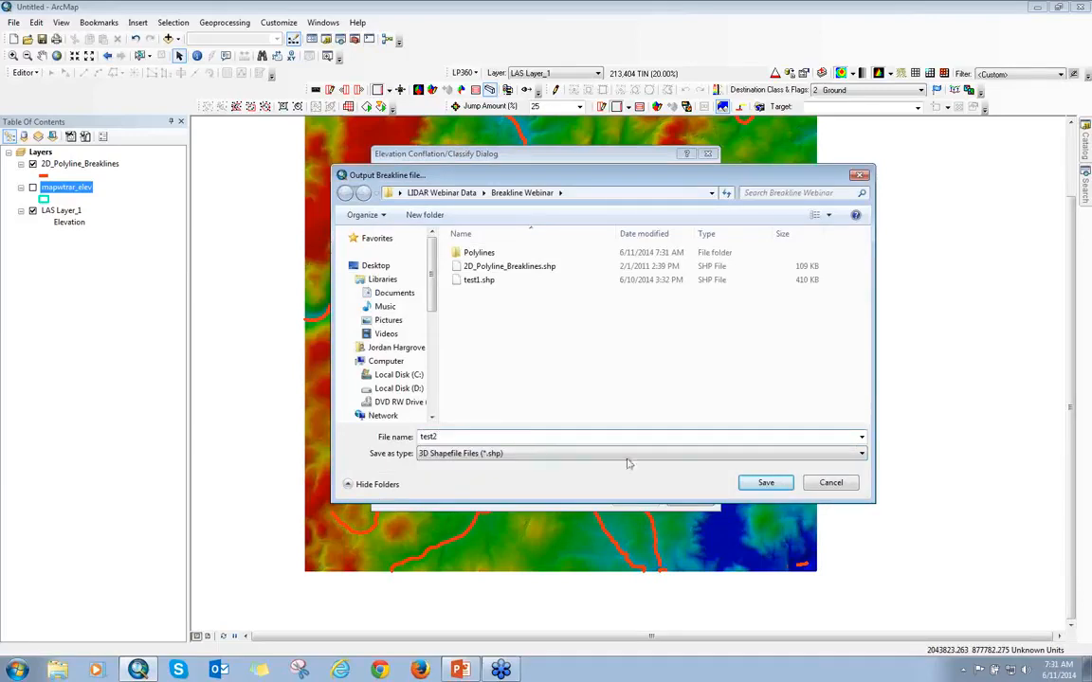
{"action": "key", "text": "Return"}
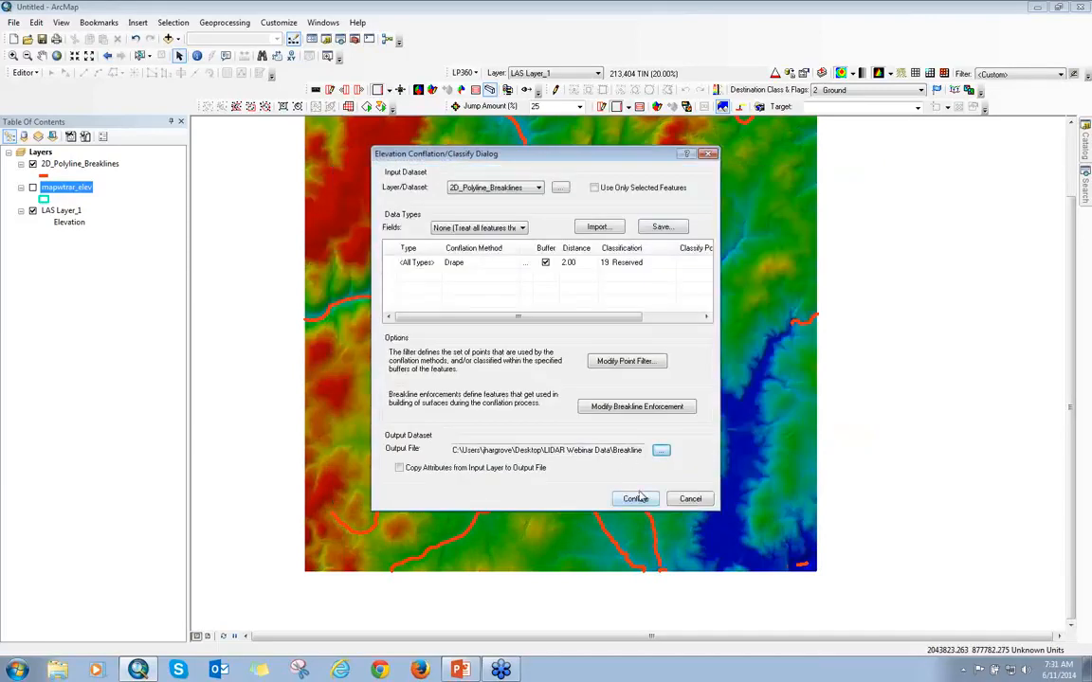
{"action": "left_click", "coordinate": [635, 499]}
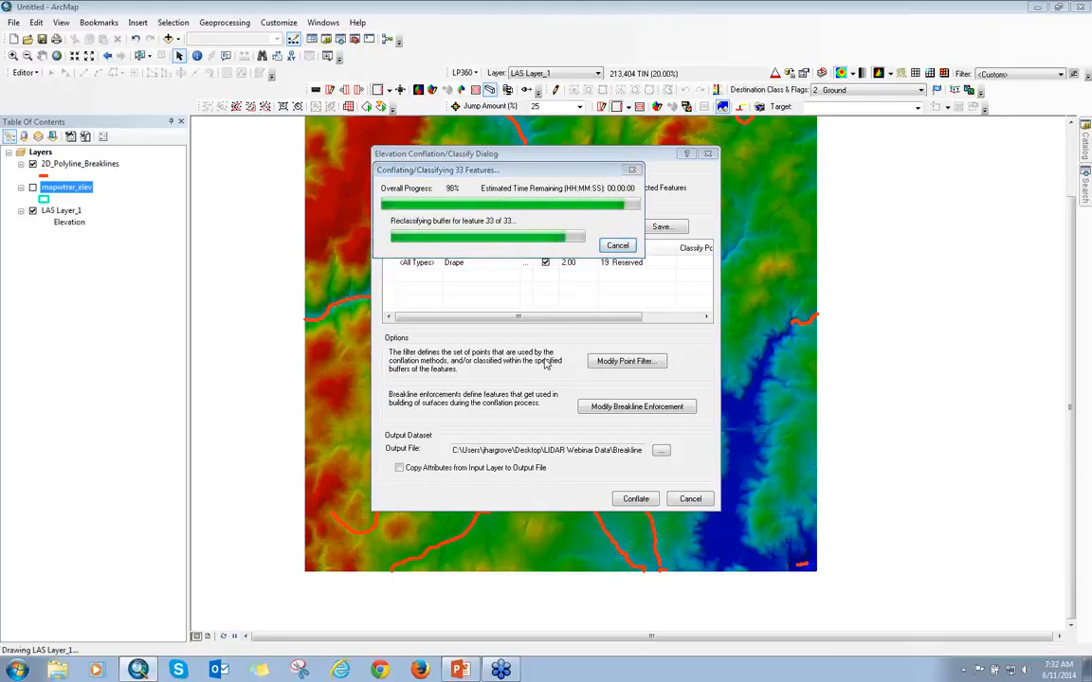
{"action": "left_click", "coordinate": [603, 360]}
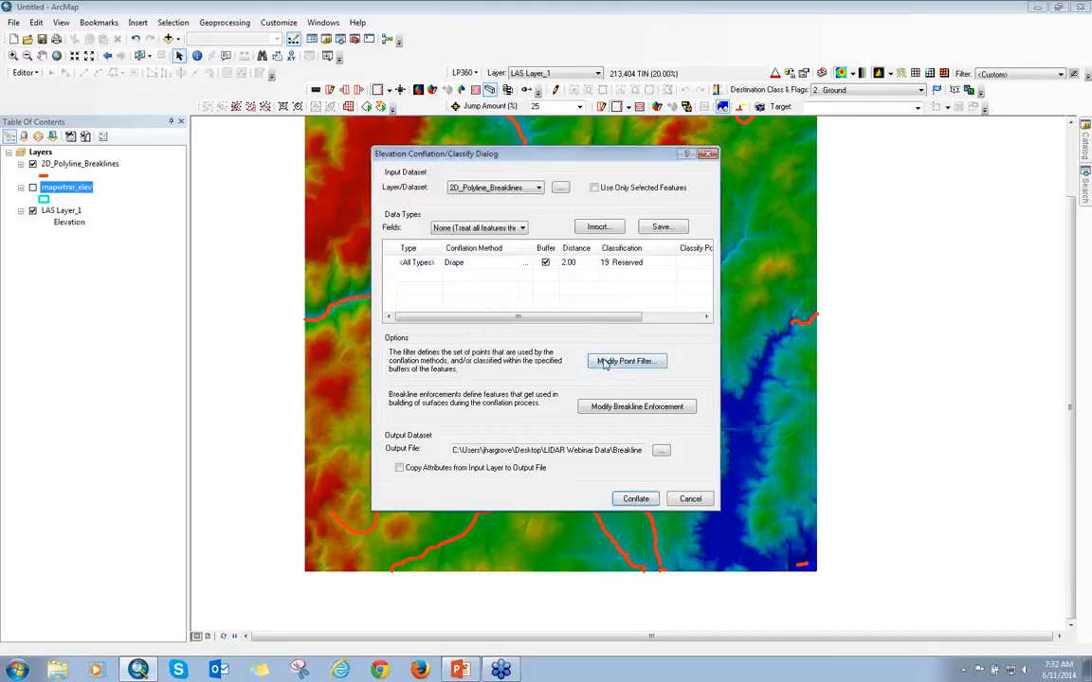
{"action": "left_click", "coordinate": [682, 500]}
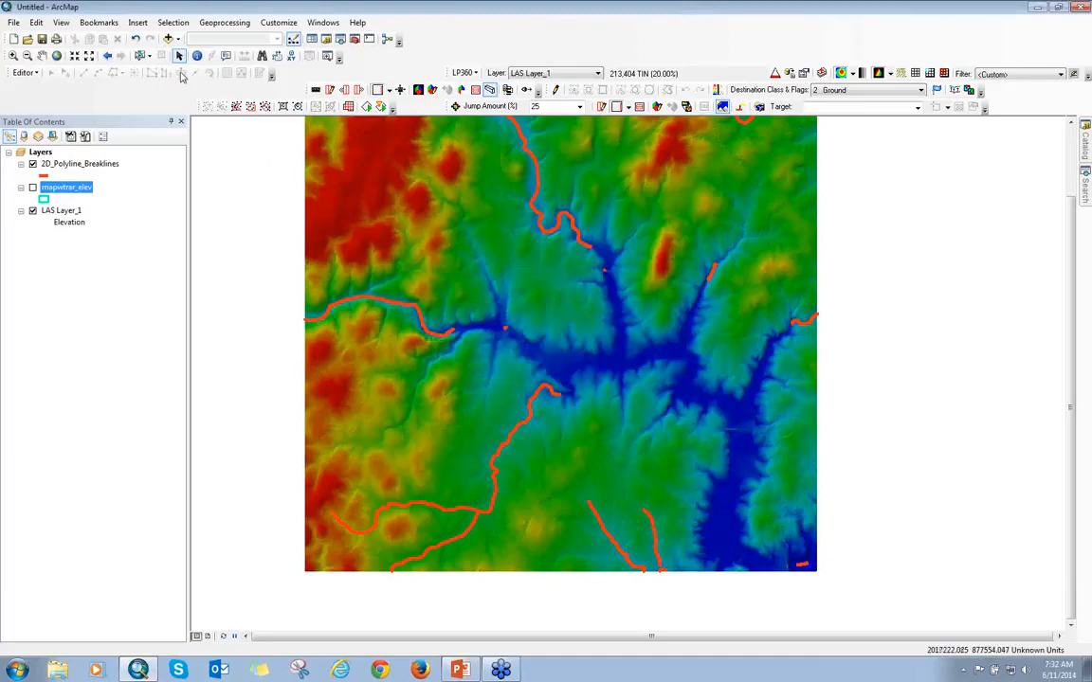
Step: Add test2.shp from the Breakline Webinar folder to the map, accepting its missing spatial reference
{"action": "left_click", "coordinate": [168, 38]}
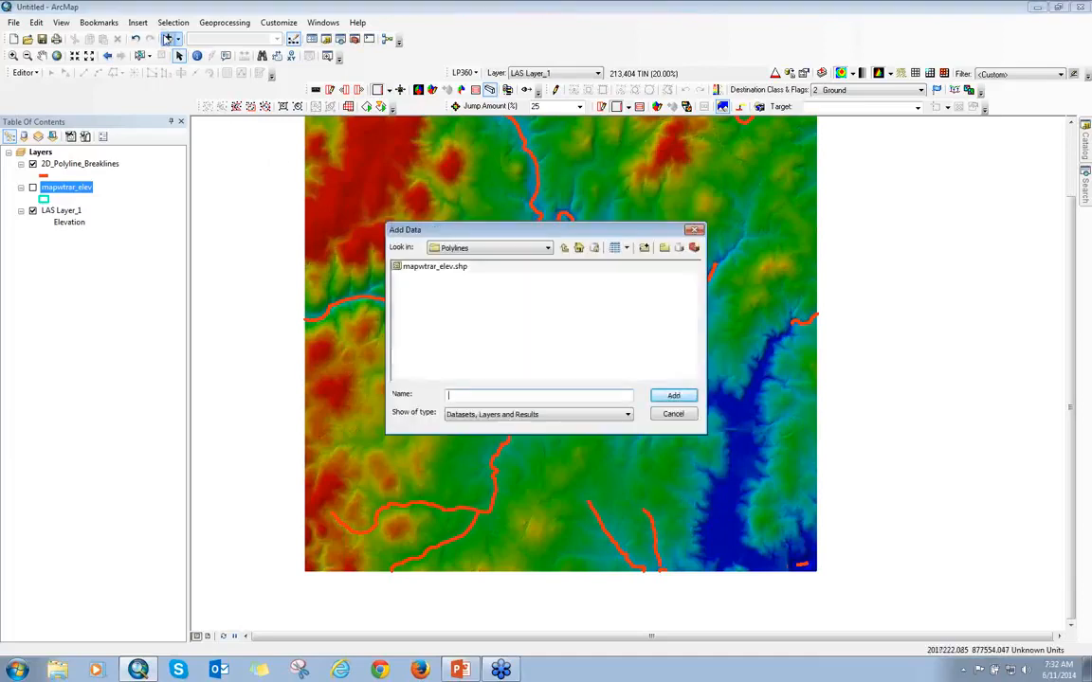
{"action": "left_click", "coordinate": [565, 247]}
{"action": "left_click", "coordinate": [417, 343]}
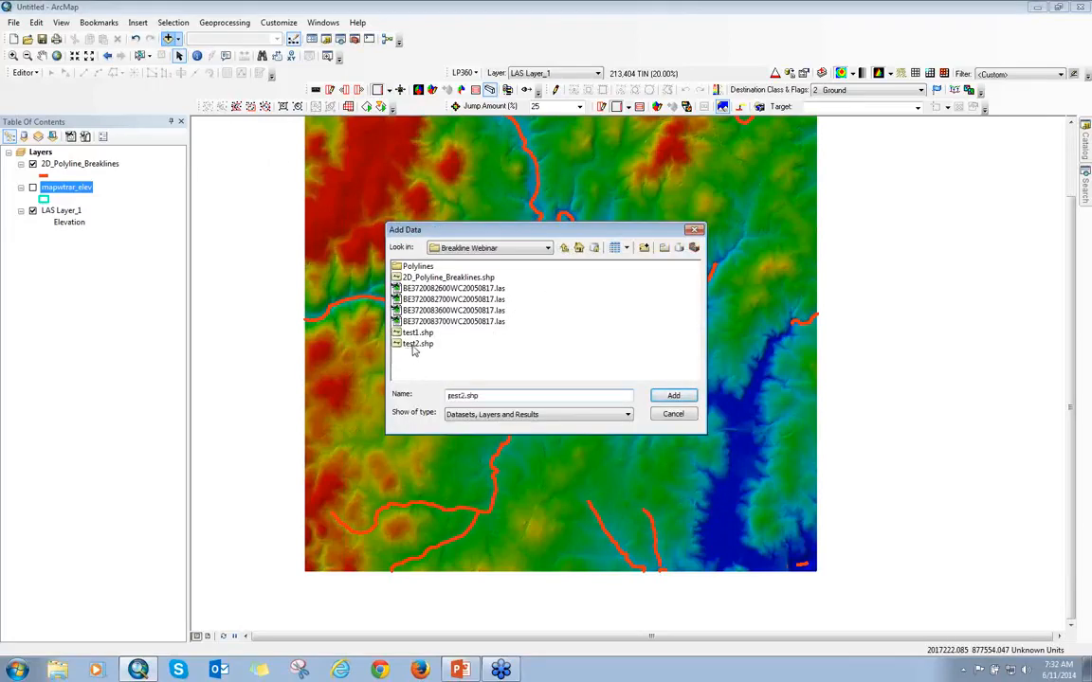
{"action": "left_click", "coordinate": [677, 397]}
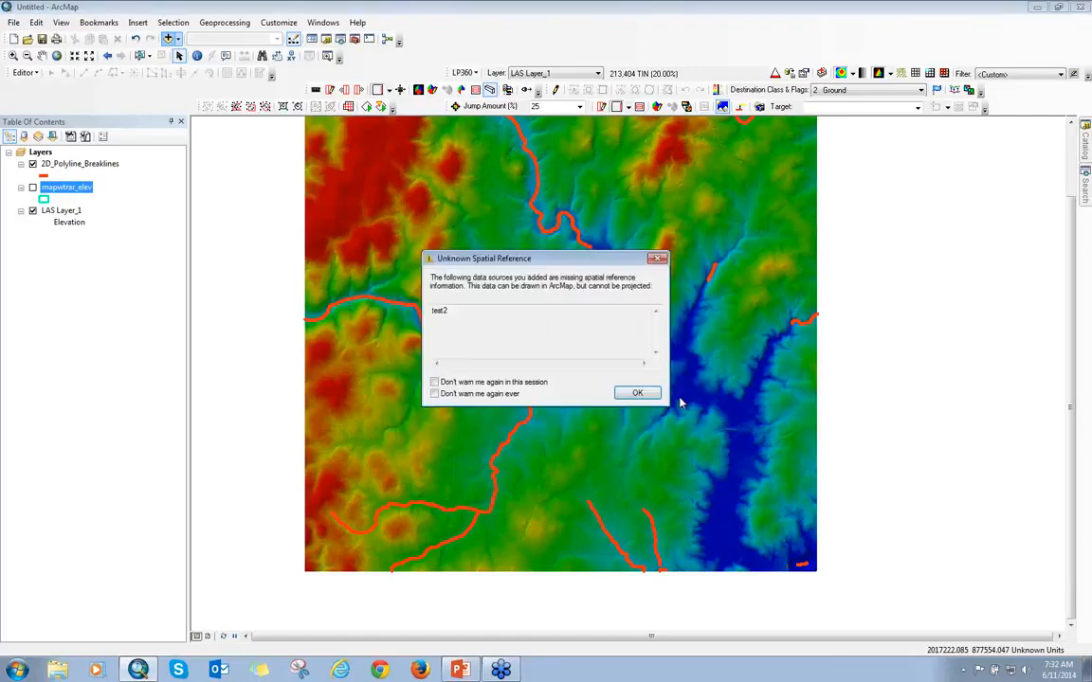
{"action": "left_click", "coordinate": [635, 392]}
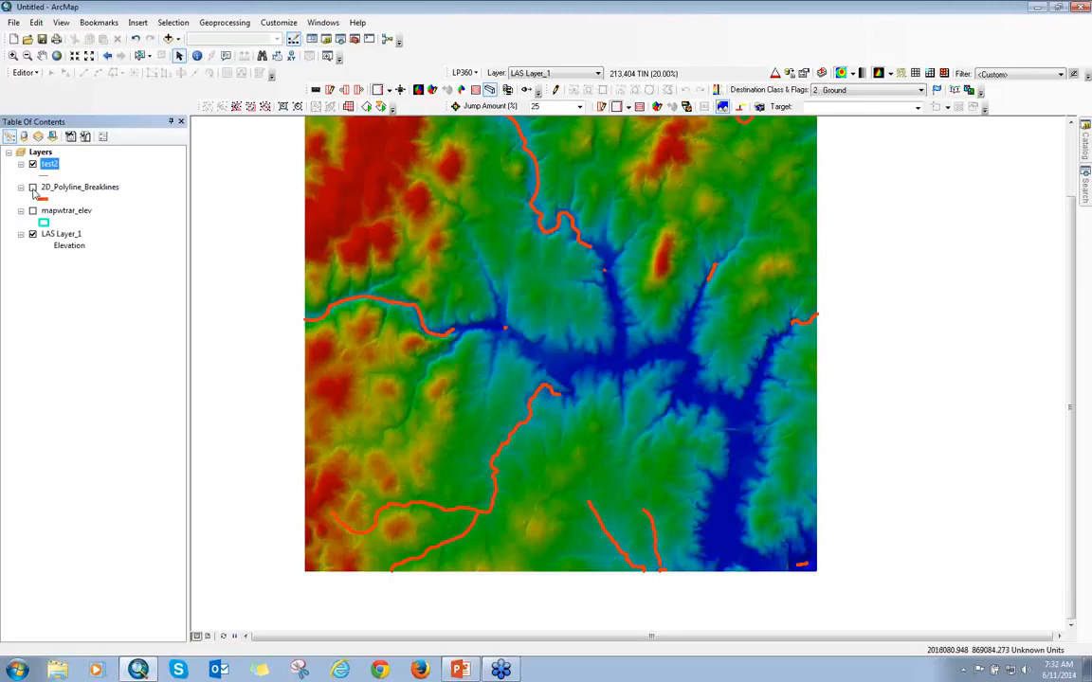
Step: Hide the 2D_Polyline_Breaklines layer and give the test2 lines the Expressway symbol
{"action": "left_click", "coordinate": [44, 175]}
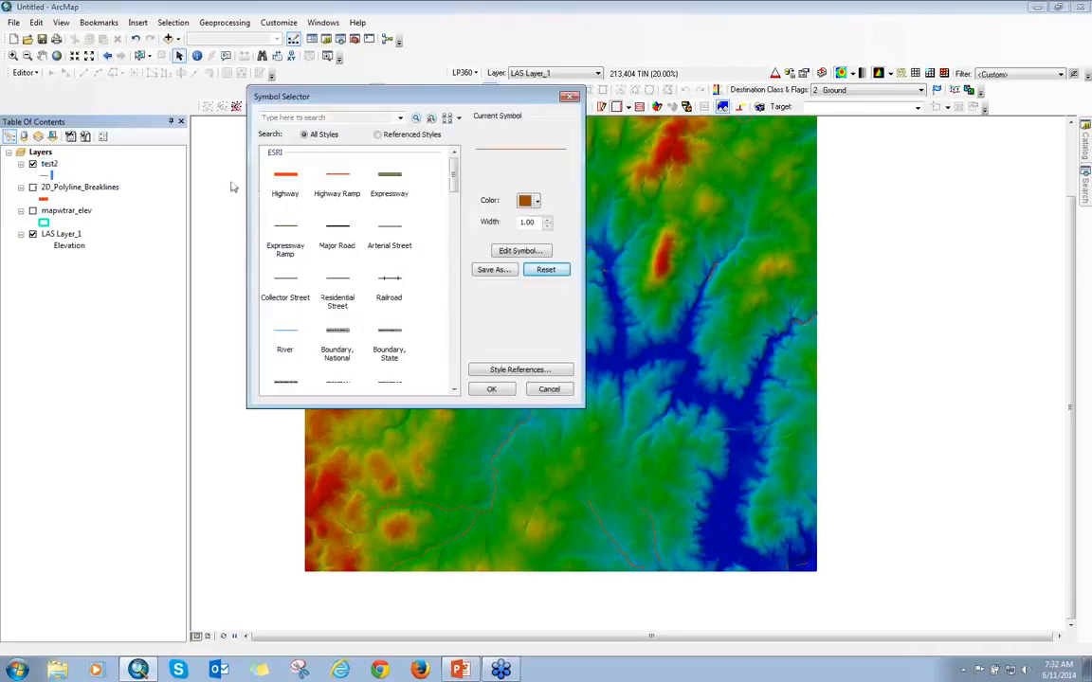
{"action": "left_click", "coordinate": [376, 179]}
{"action": "left_click", "coordinate": [490, 390]}
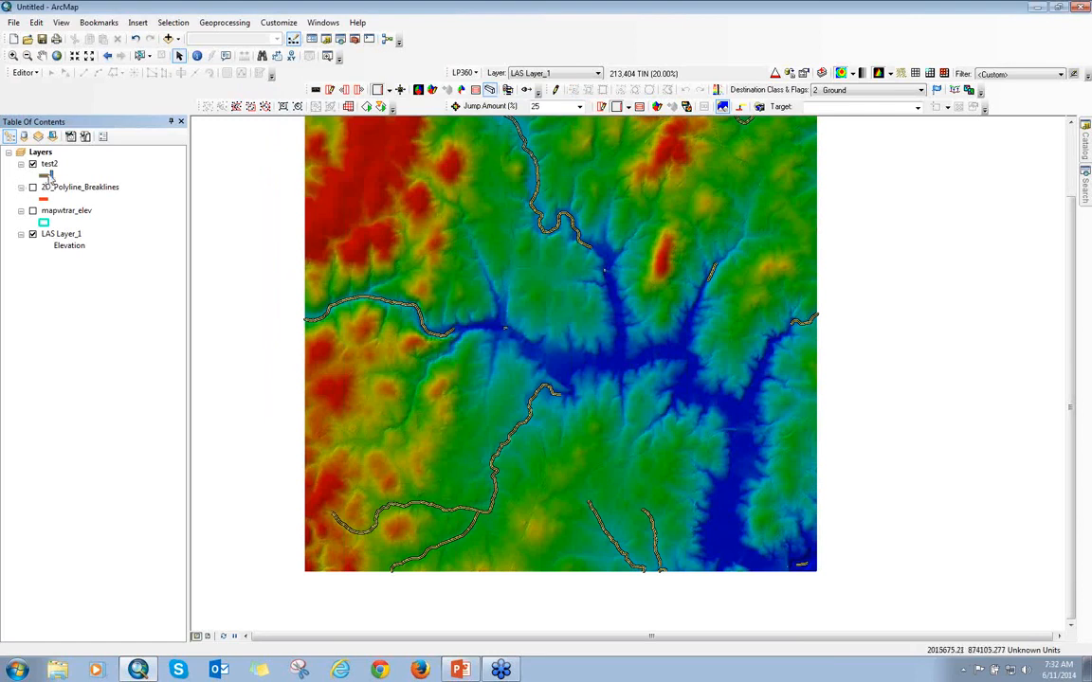
Step: Start an edit session on the test2 layer
{"action": "left_click", "coordinate": [24, 72]}
{"action": "left_click", "coordinate": [43, 86]}
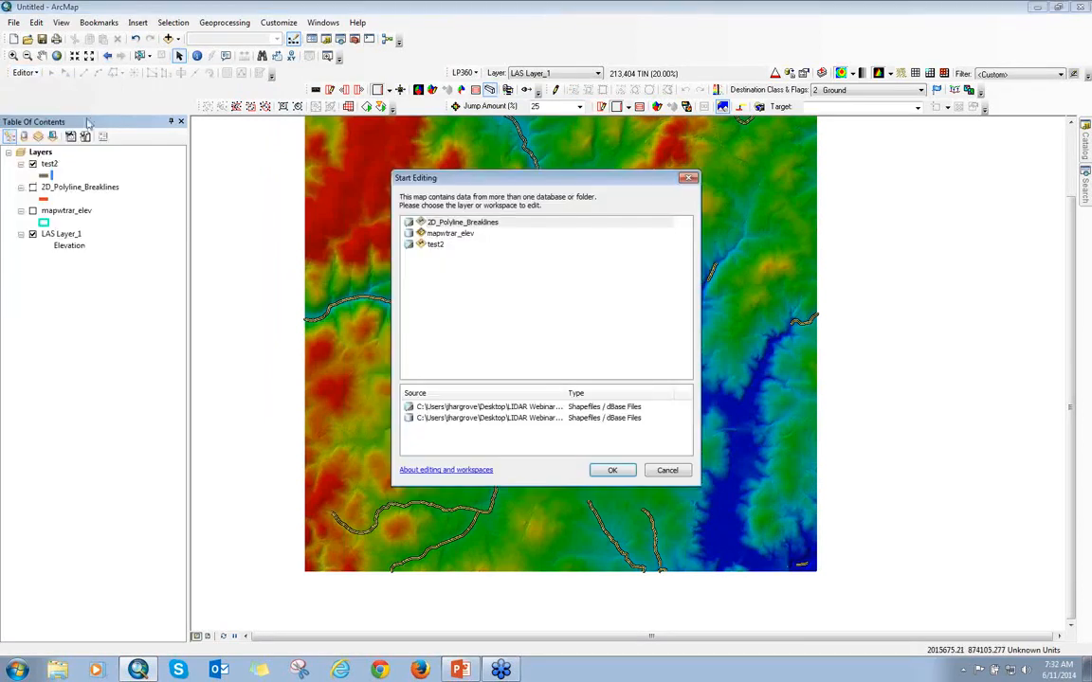
{"action": "left_click", "coordinate": [435, 245]}
{"action": "left_click", "coordinate": [612, 470]}
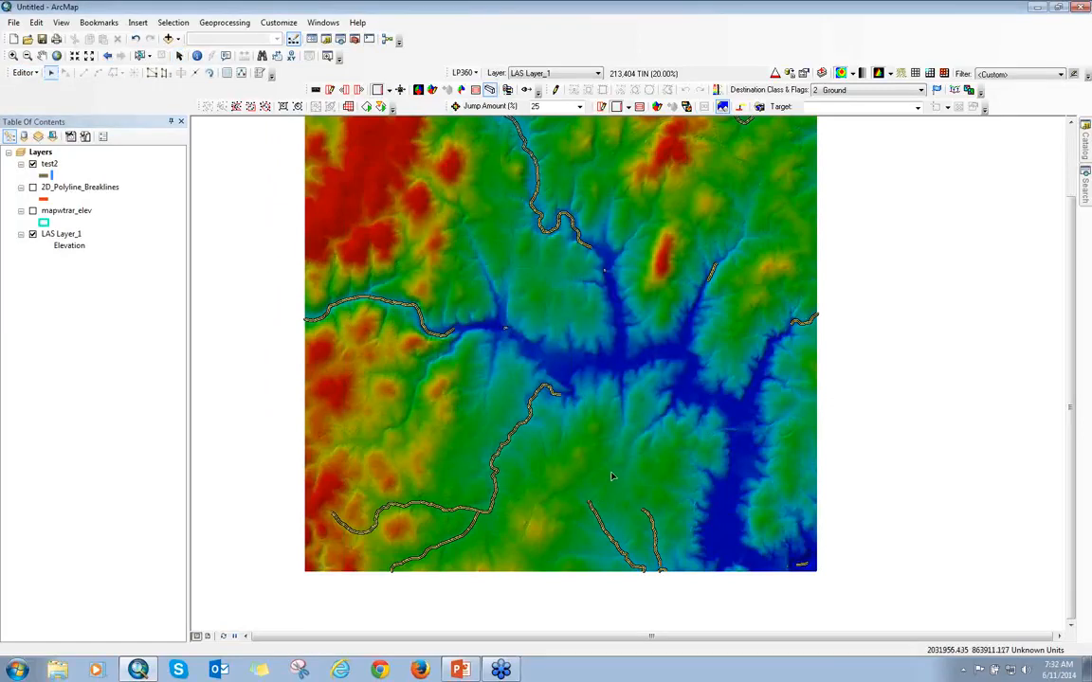
Step: Review the vertex Z values of the western stream line in test2, and stop editing
{"action": "double_click", "coordinate": [405, 304]}
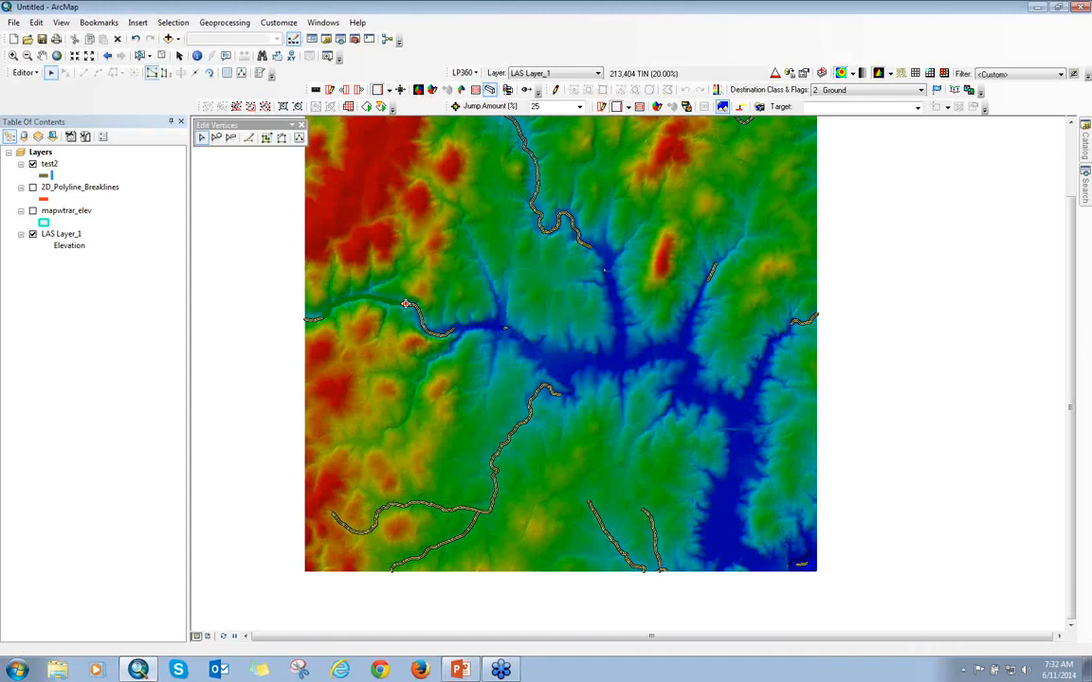
{"action": "left_click", "coordinate": [282, 138]}
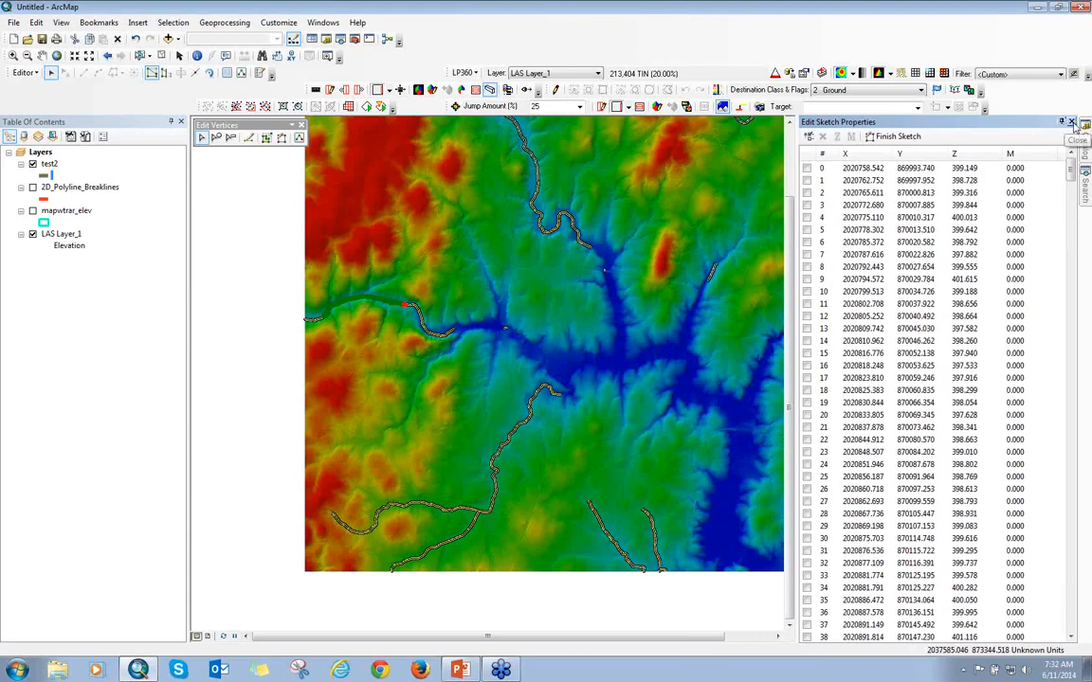
{"action": "left_click", "coordinate": [1071, 123]}
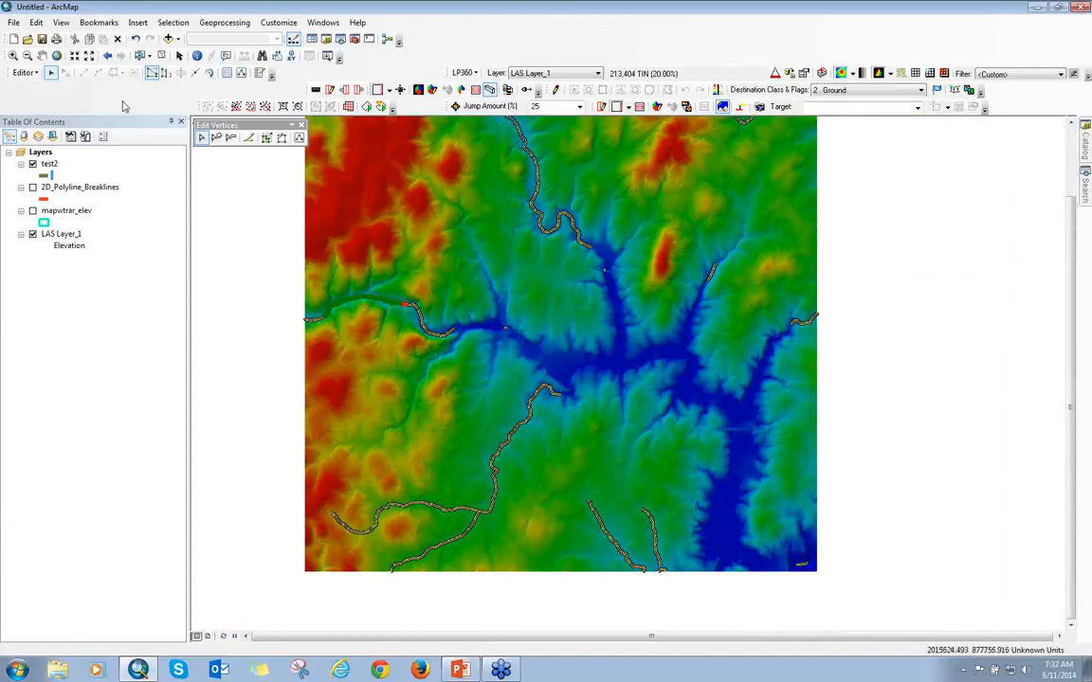
{"action": "left_click", "coordinate": [30, 73]}
{"action": "left_click", "coordinate": [47, 100]}
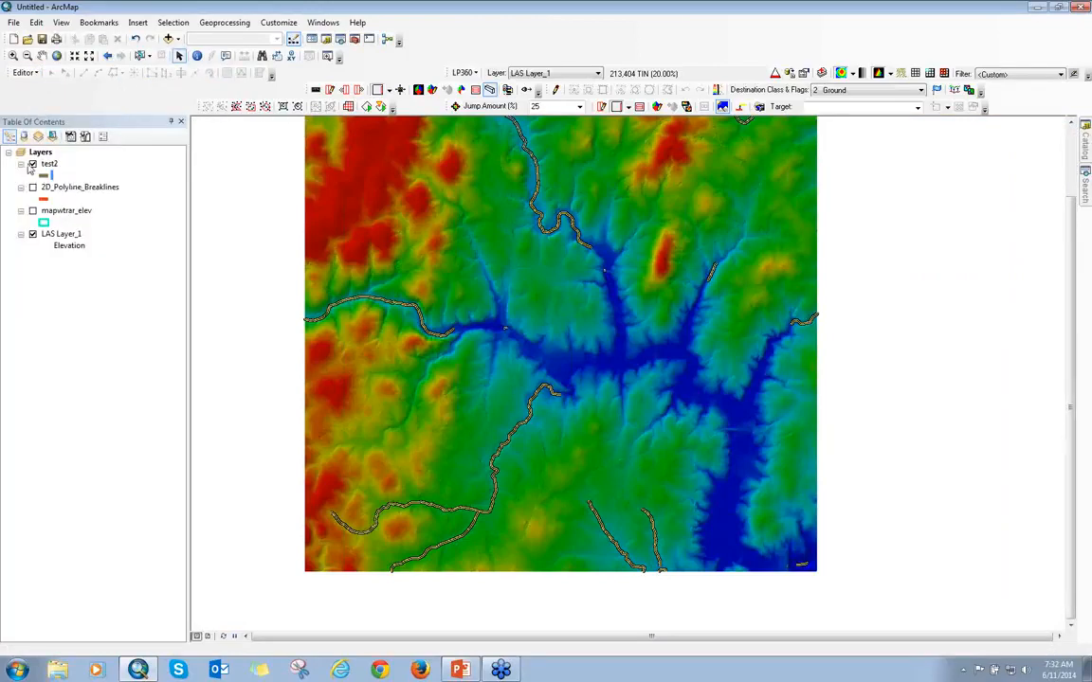
Step: Hide the test2 layer and show the mapwtrar_elev water polygon layer
{"action": "left_click", "coordinate": [33, 165]}
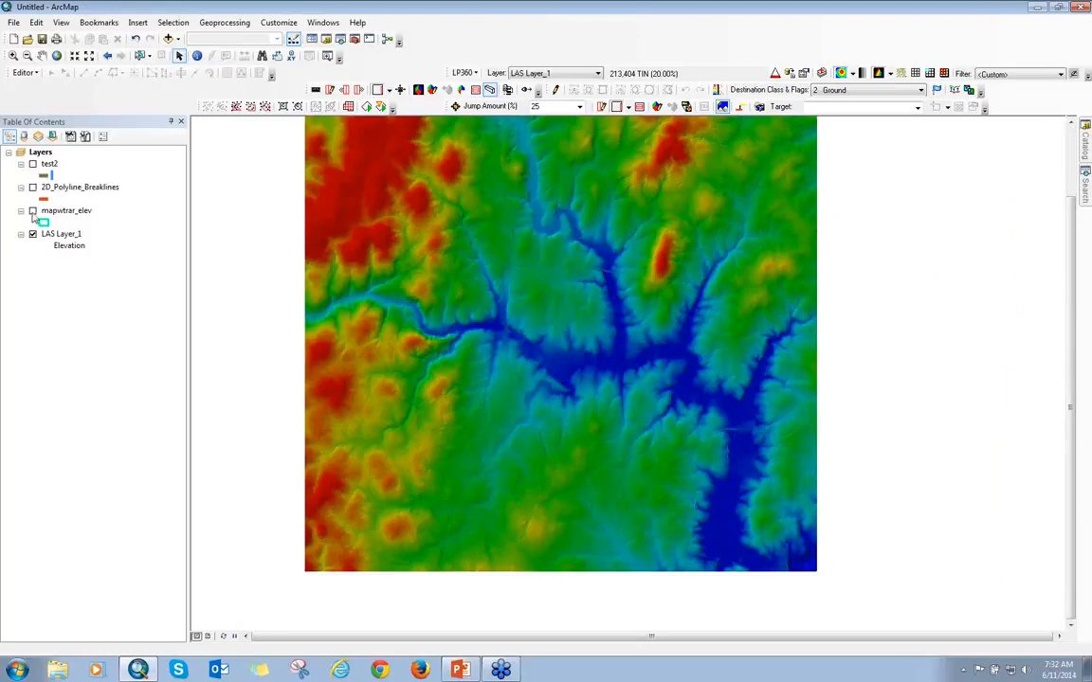
{"action": "left_click", "coordinate": [33, 212]}
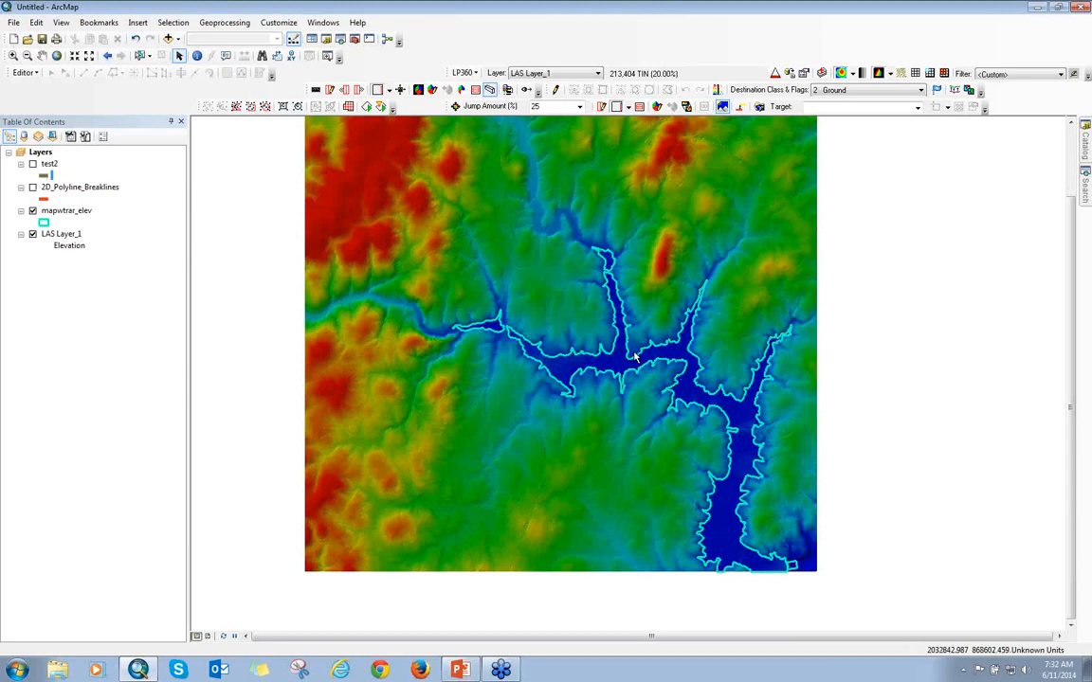
Step: Overlay contours on the LAS layer around the reservoir and draw its TIN as a wireframe
{"action": "scroll", "coordinate": [634, 357], "scroll_direction": "down", "scroll_amount": 10}
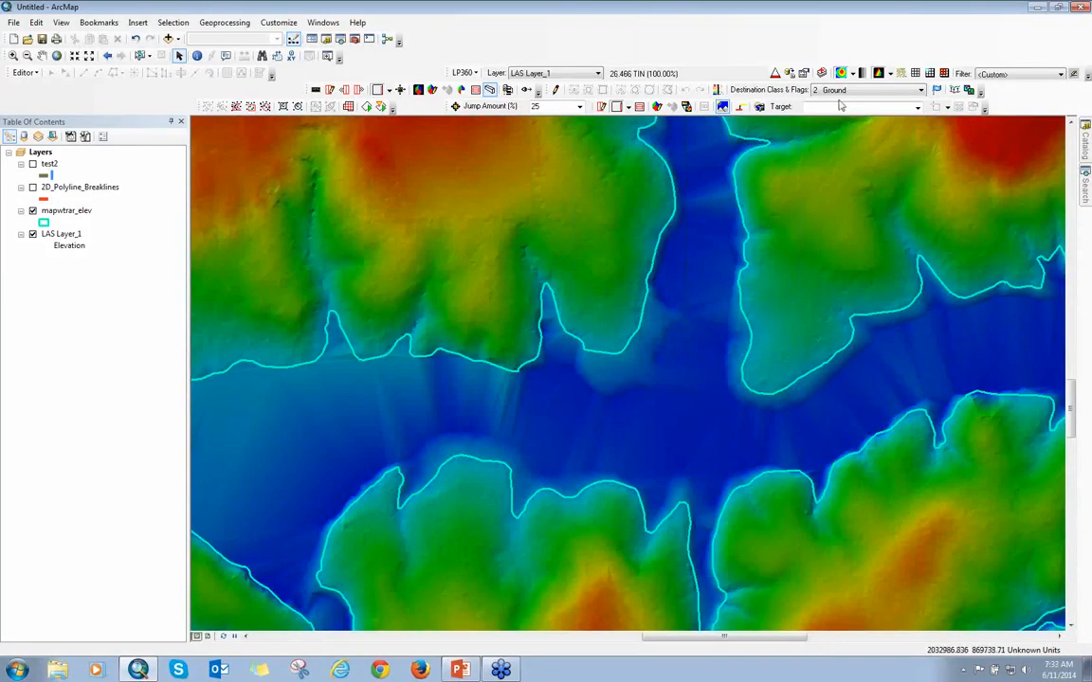
{"action": "left_click", "coordinate": [902, 74]}
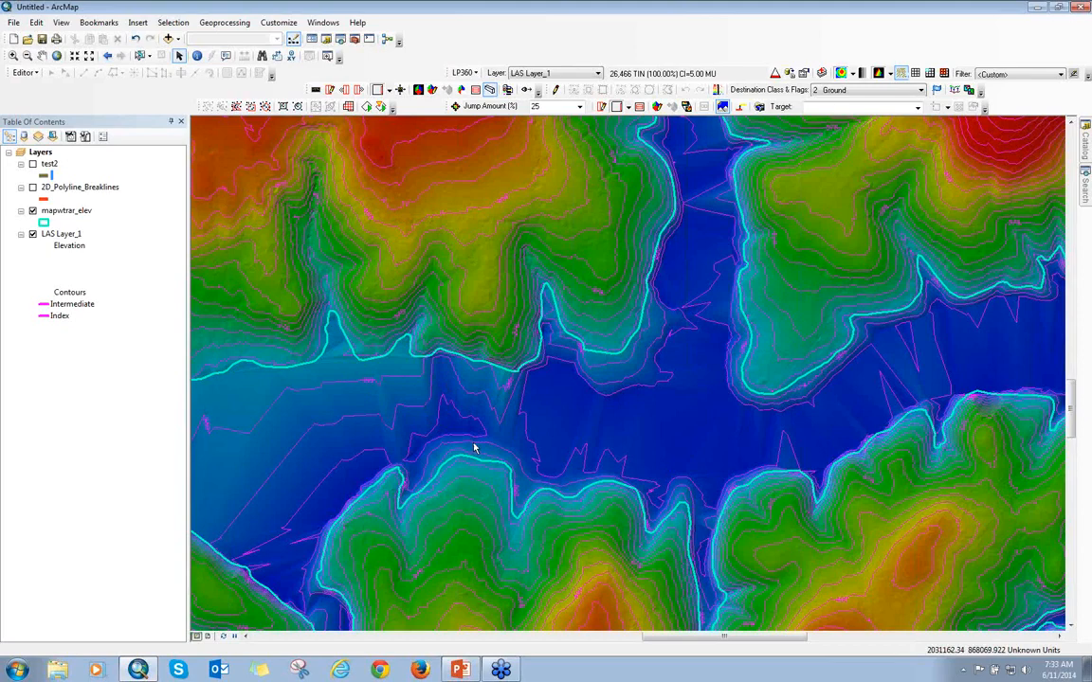
{"action": "left_click", "coordinate": [891, 75]}
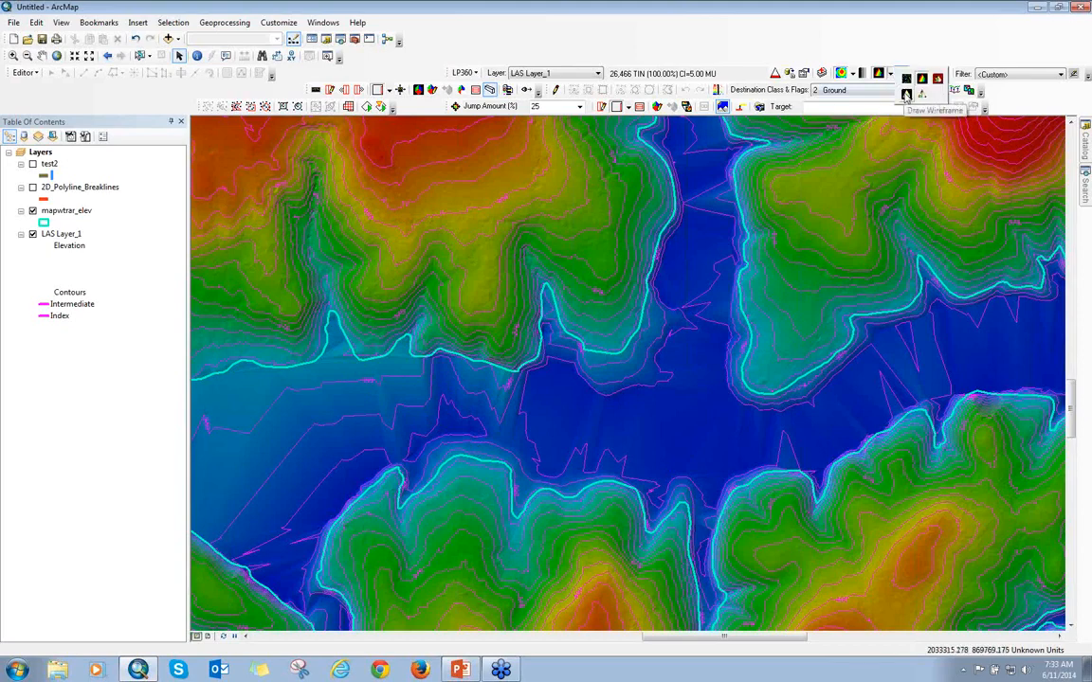
{"action": "left_click", "coordinate": [906, 95]}
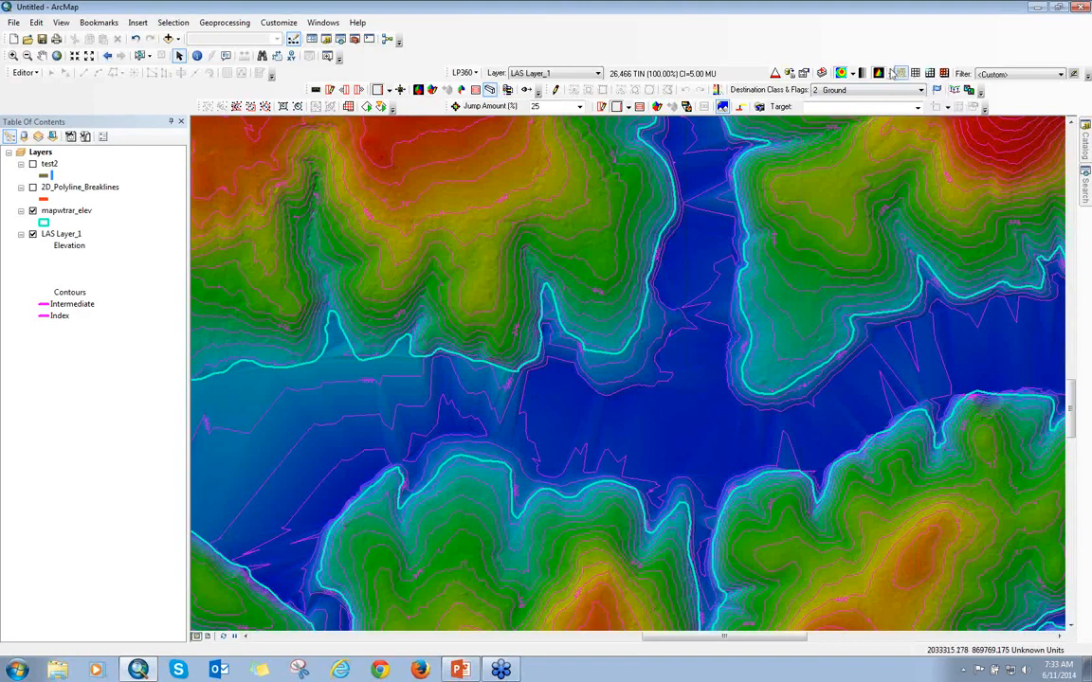
{"action": "left_click", "coordinate": [891, 75]}
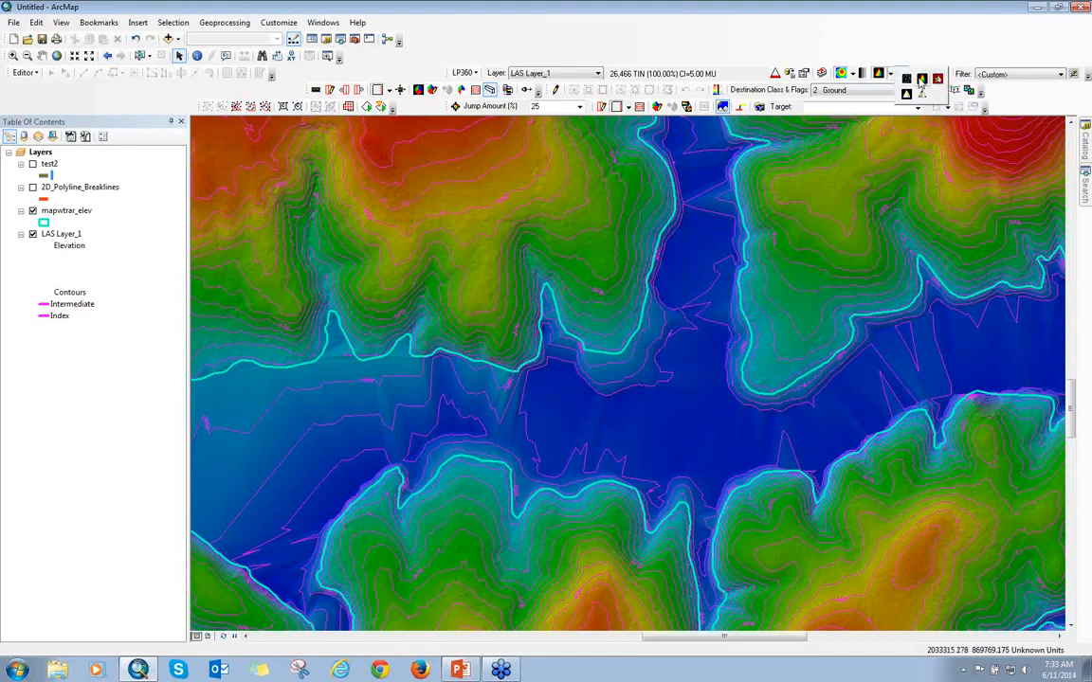
{"action": "left_click", "coordinate": [906, 95]}
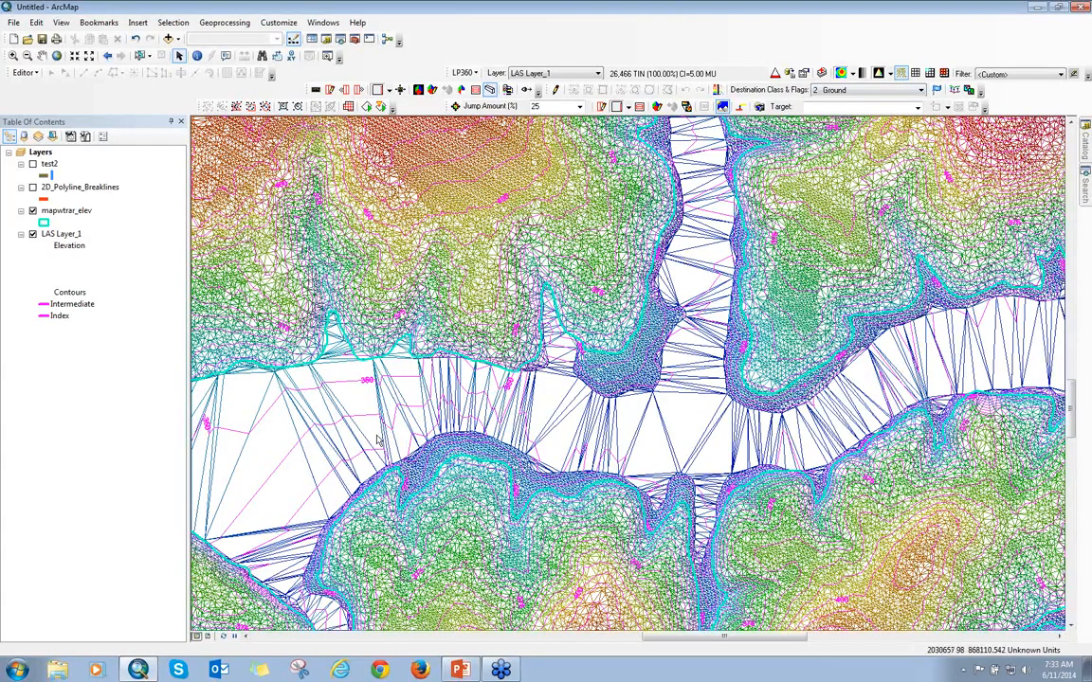
{"action": "scroll", "coordinate": [622, 360], "scroll_direction": "up", "scroll_amount": 5}
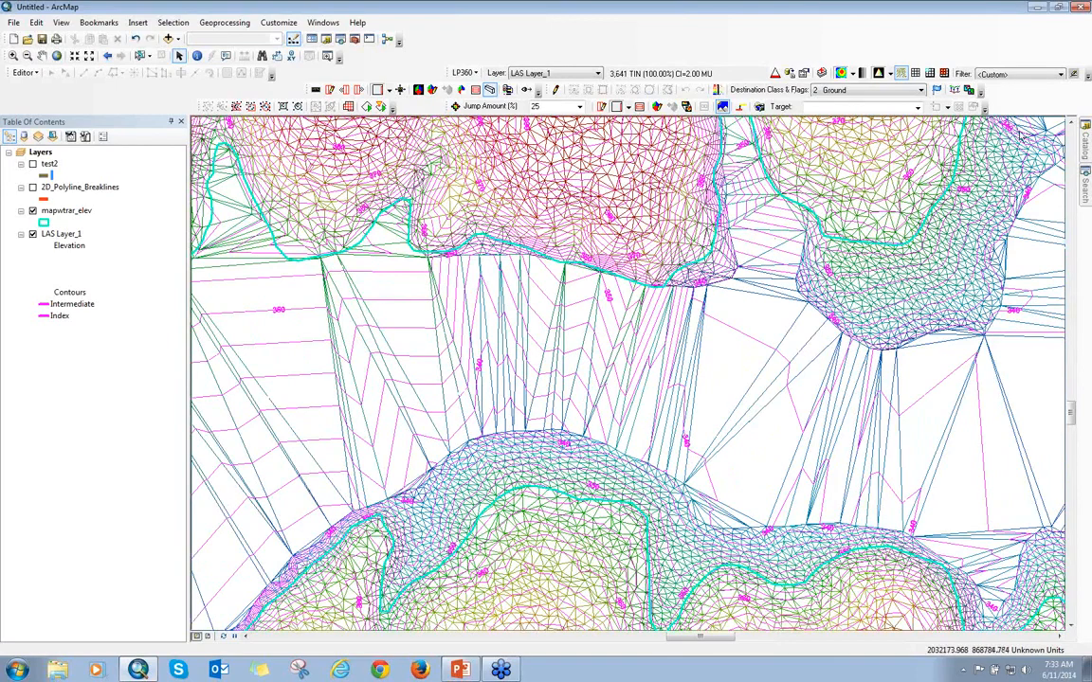
Step: Turn off the contours and enable breakline enforcement on the LAS layer with mapwtrar_elev, using MeanZ as its elevation field
{"action": "left_click", "coordinate": [902, 75]}
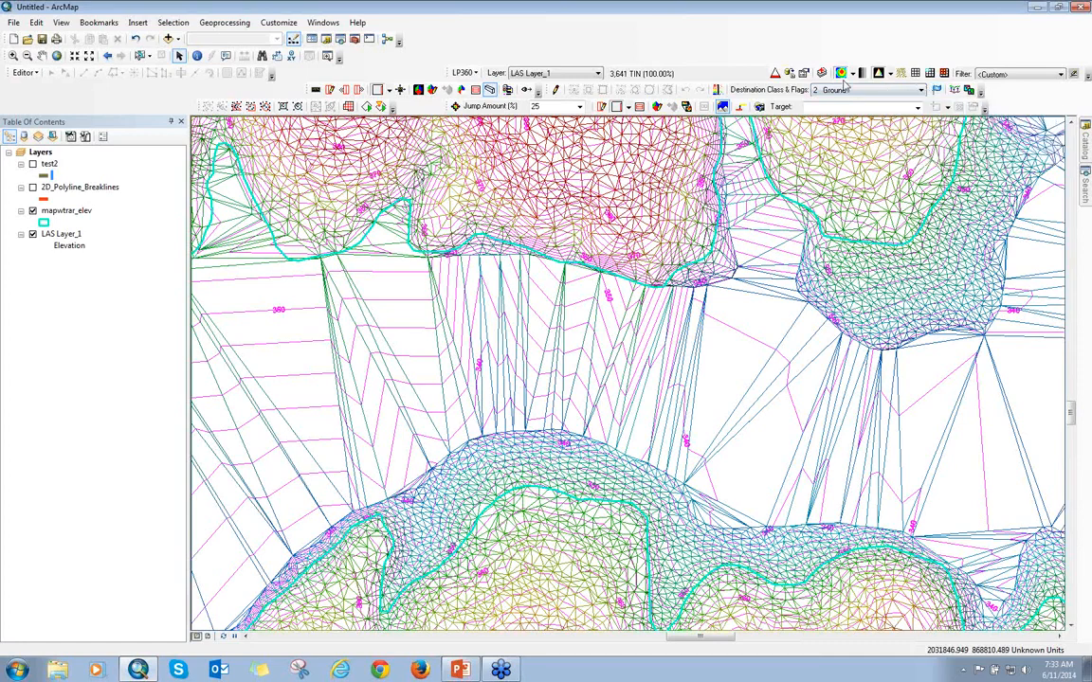
{"action": "left_click", "coordinate": [803, 74]}
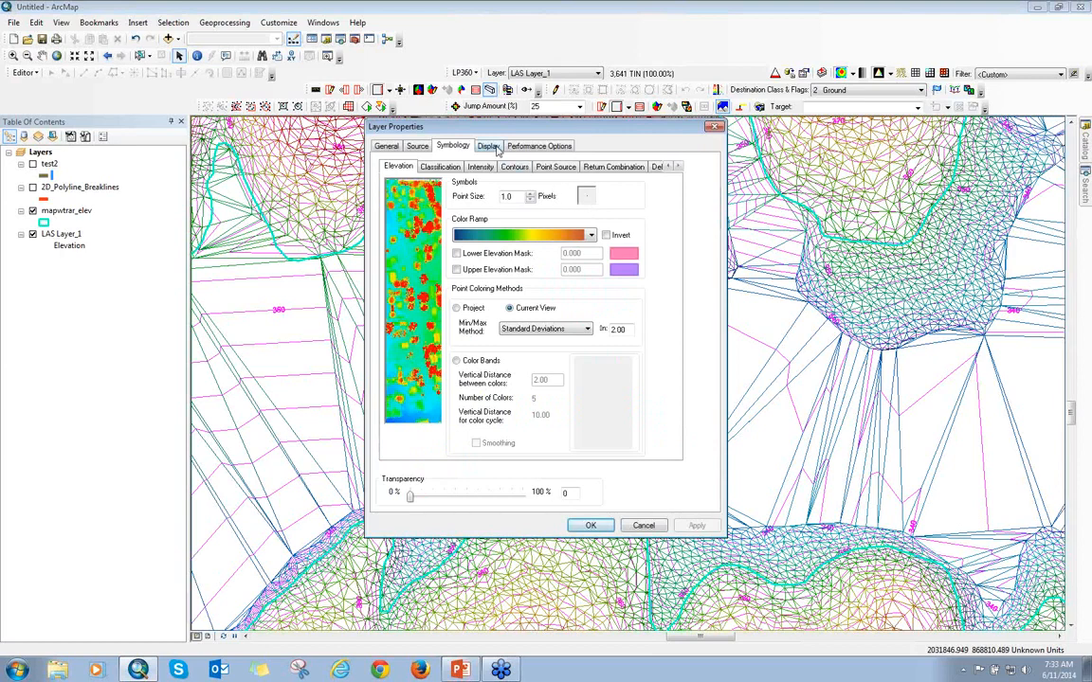
{"action": "left_click", "coordinate": [488, 146]}
{"action": "left_click", "coordinate": [520, 204]}
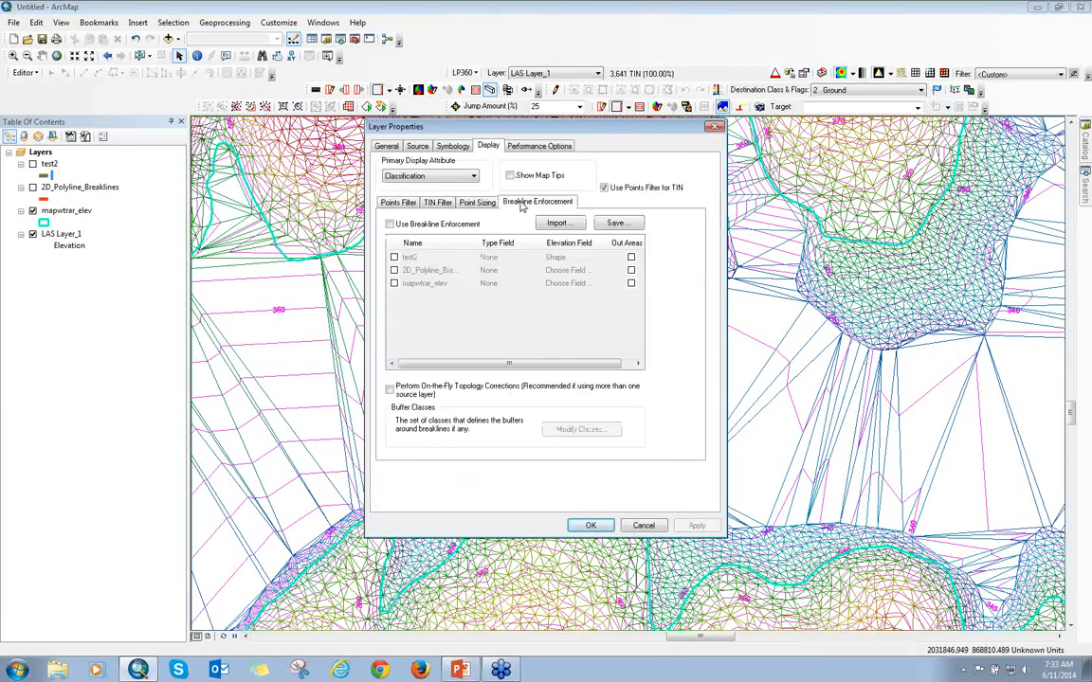
{"action": "left_click", "coordinate": [390, 225]}
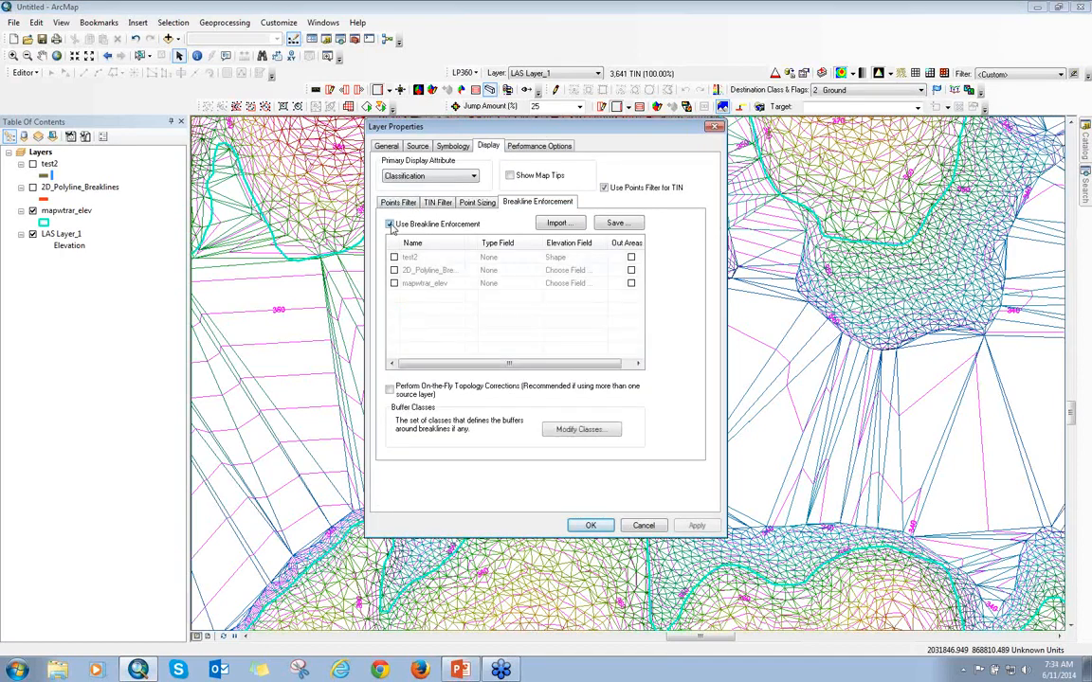
{"action": "left_click", "coordinate": [395, 283]}
{"action": "left_click", "coordinate": [559, 285]}
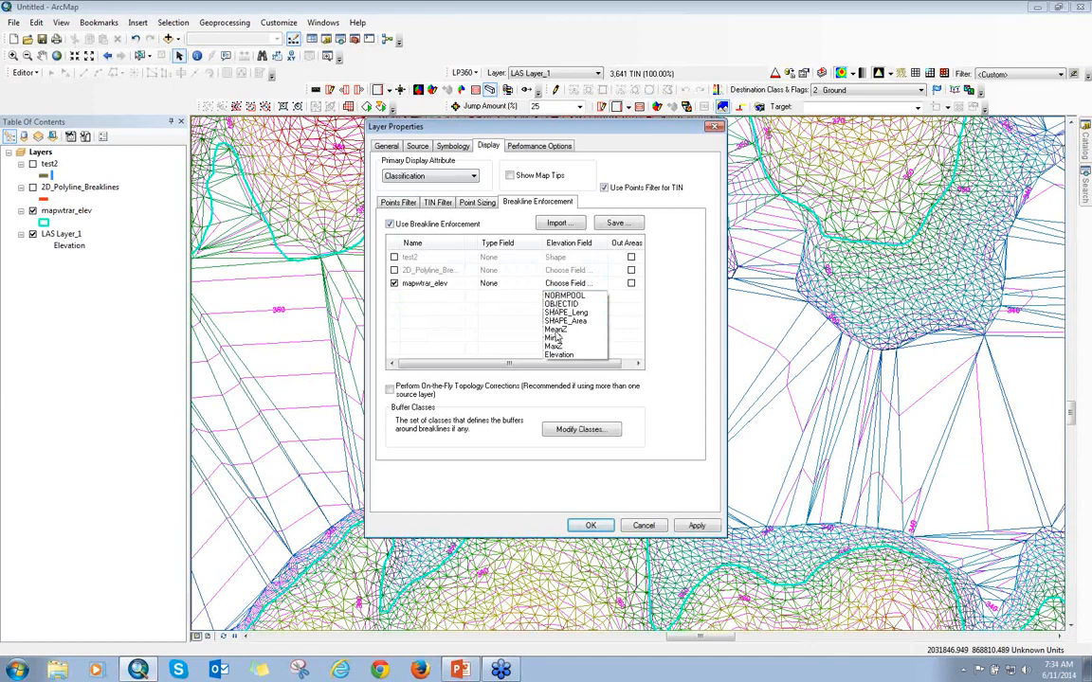
{"action": "left_click", "coordinate": [556, 329]}
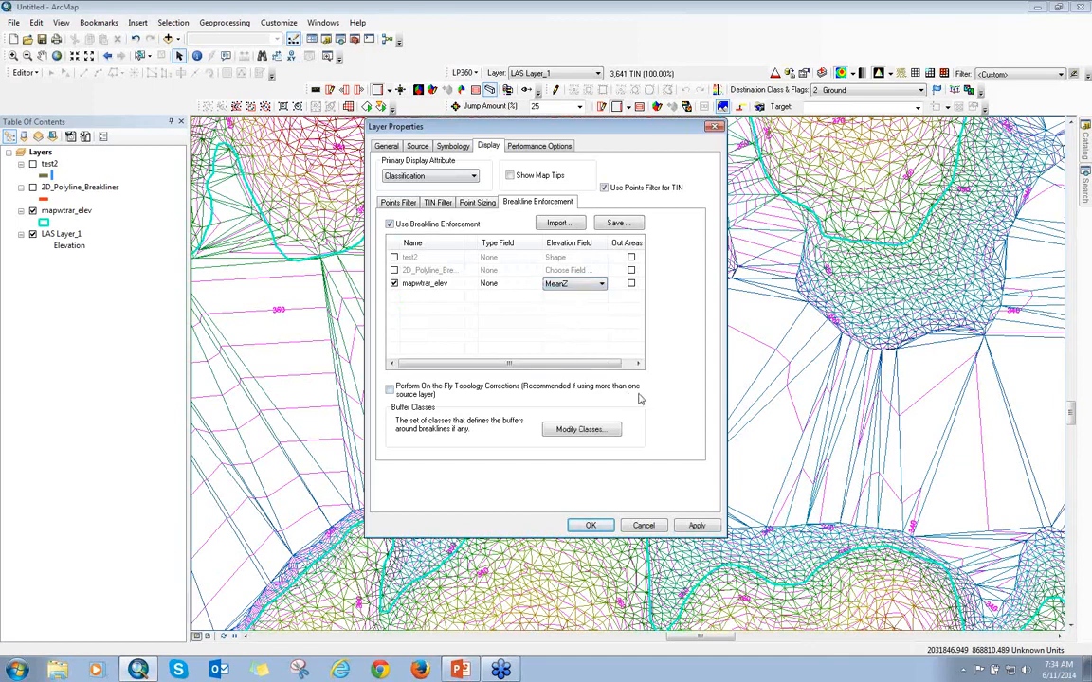
Step: Set the breakline buffer classes to 9 Water and 10 Rail, and apply the enforcement settings
{"action": "left_click", "coordinate": [596, 432]}
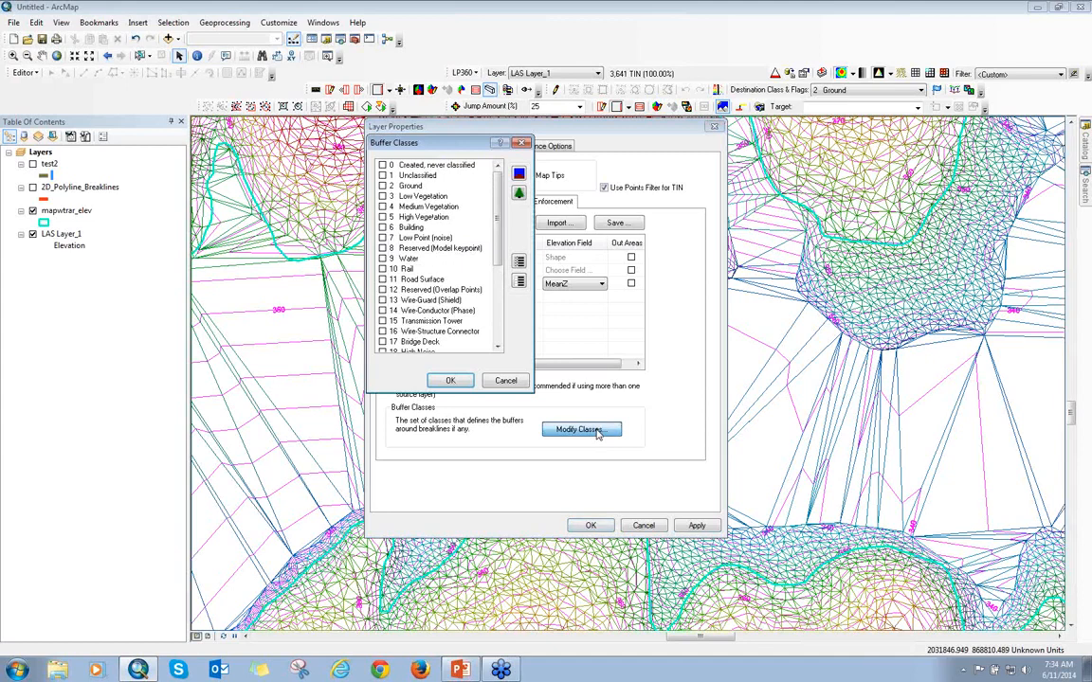
{"action": "left_click", "coordinate": [383, 259]}
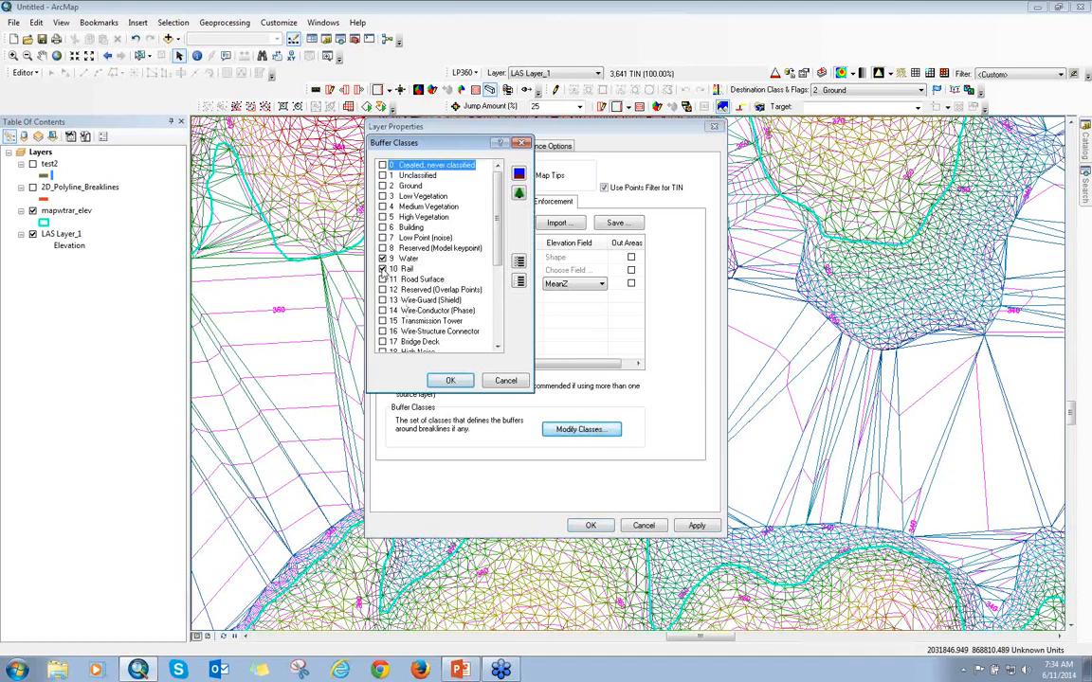
{"action": "left_click", "coordinate": [449, 382]}
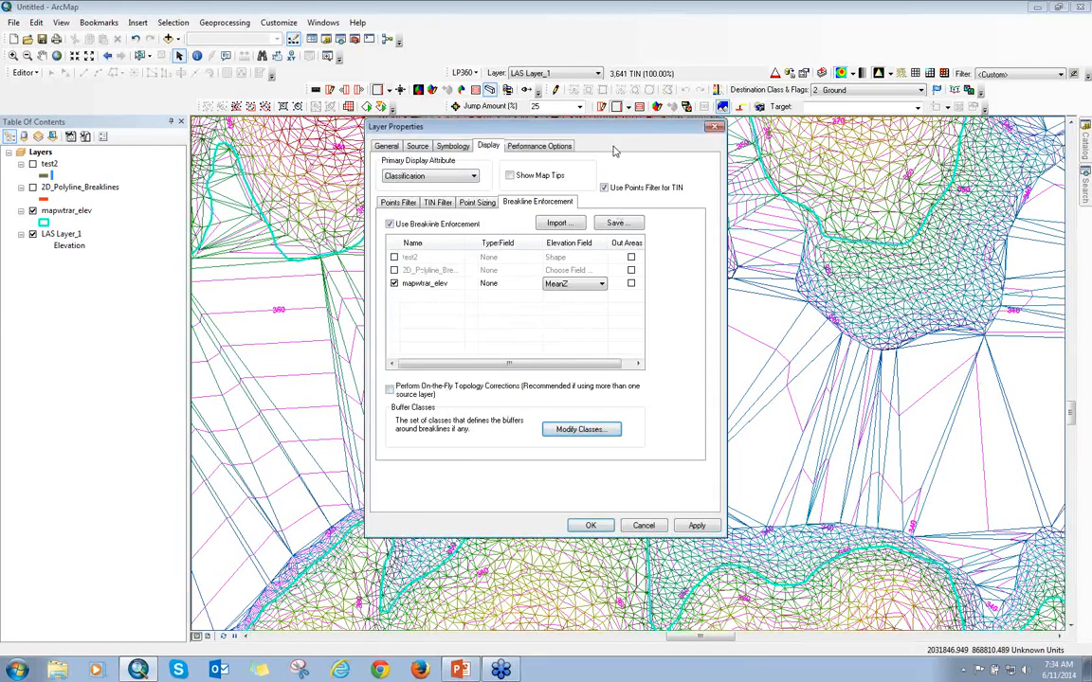
{"action": "left_click_drag", "start_coordinate": [616, 126], "coordinate": [957, 131]}
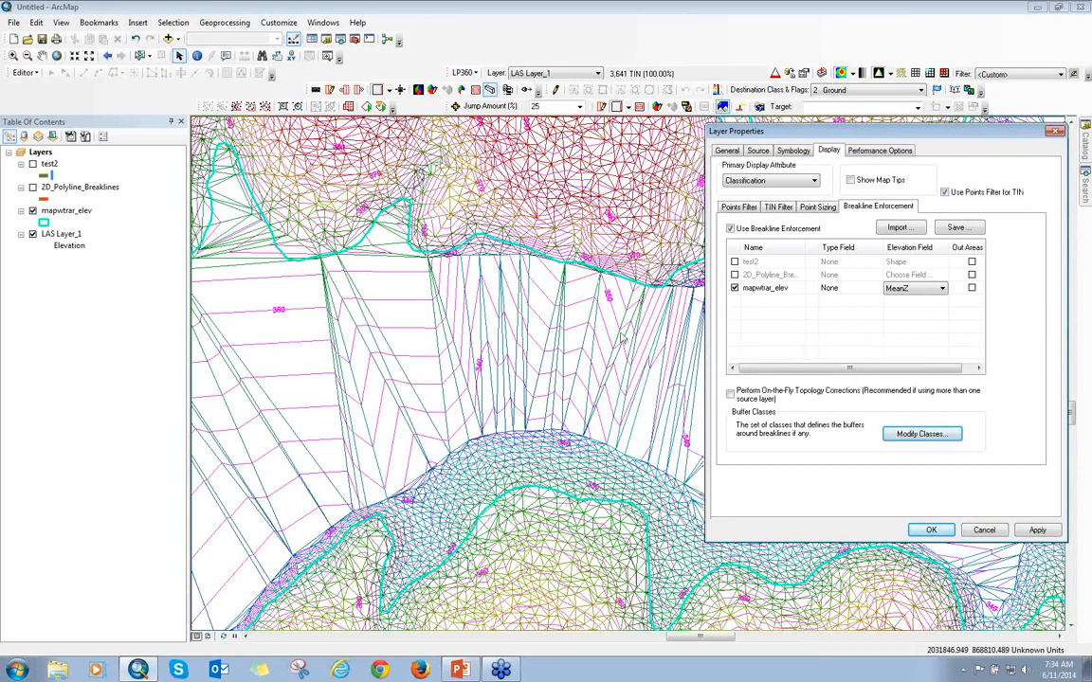
{"action": "left_click", "coordinate": [1032, 531]}
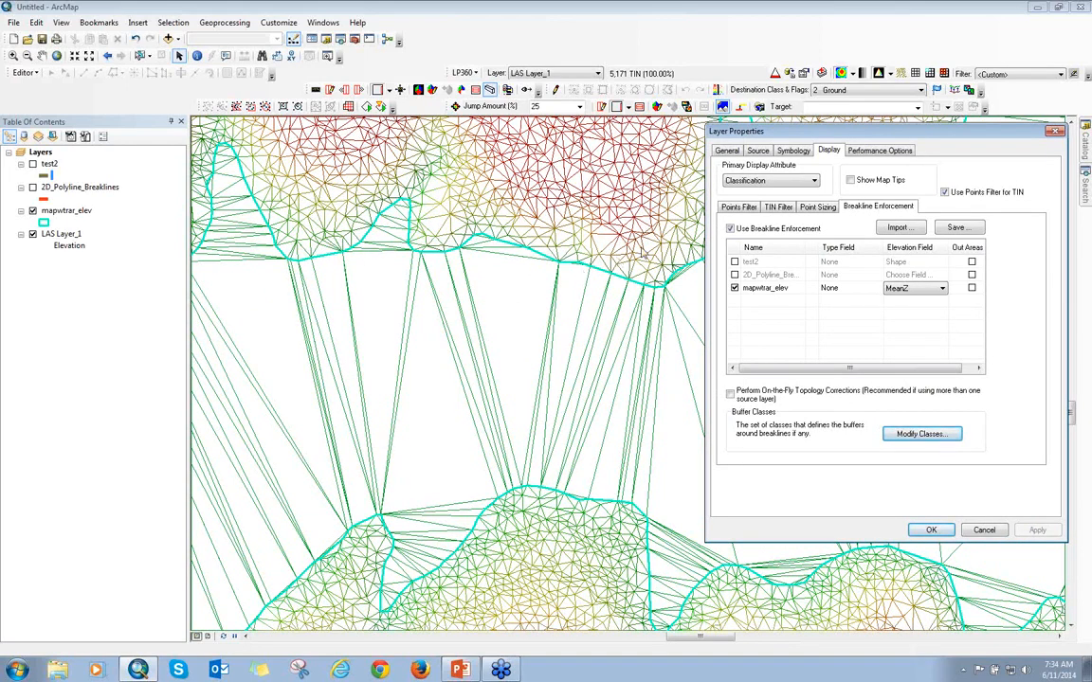
Step: Compare the TIN without and with breakline enforcement, leaving it enabled, and close the layer properties
{"action": "left_click", "coordinate": [730, 228]}
{"action": "left_click", "coordinate": [1035, 532]}
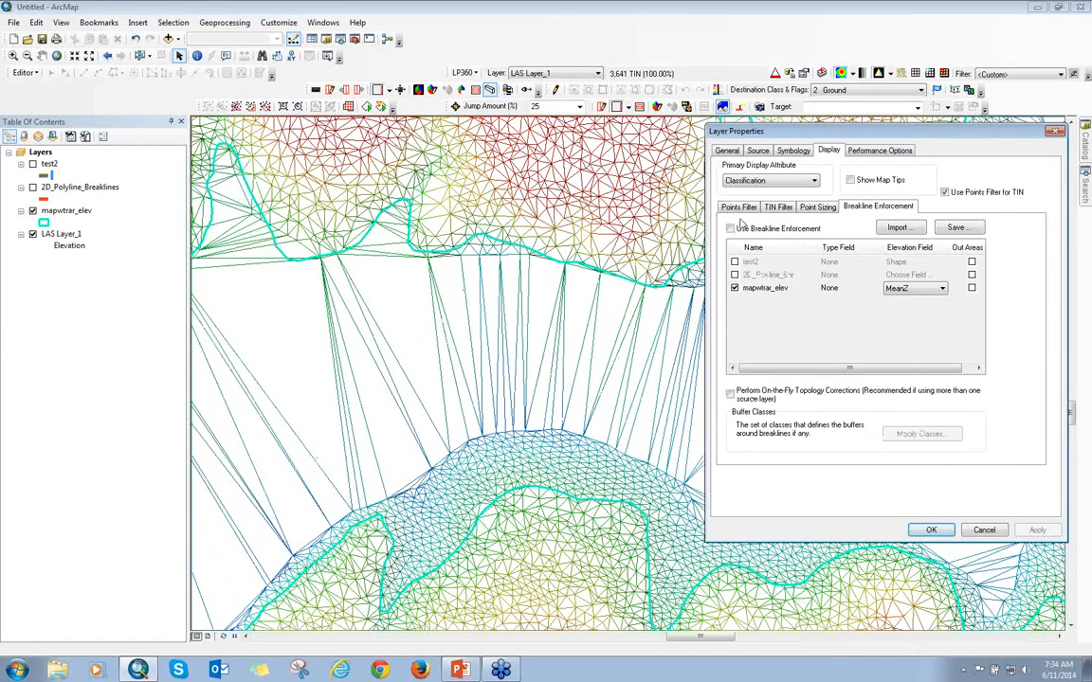
{"action": "left_click", "coordinate": [730, 228]}
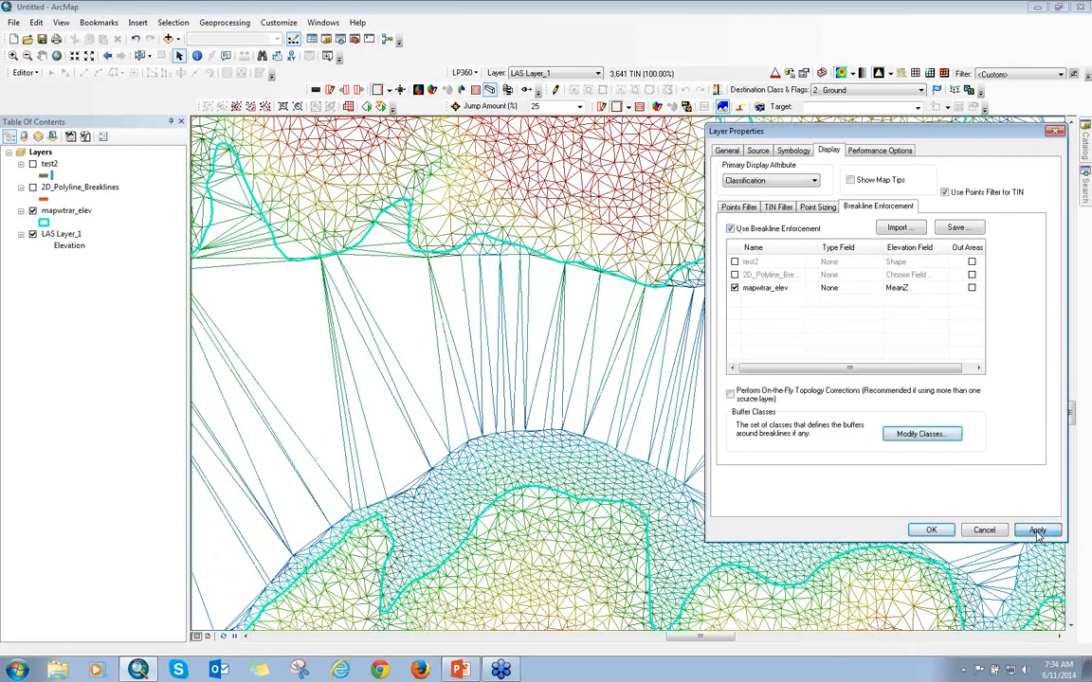
{"action": "left_click", "coordinate": [1038, 531]}
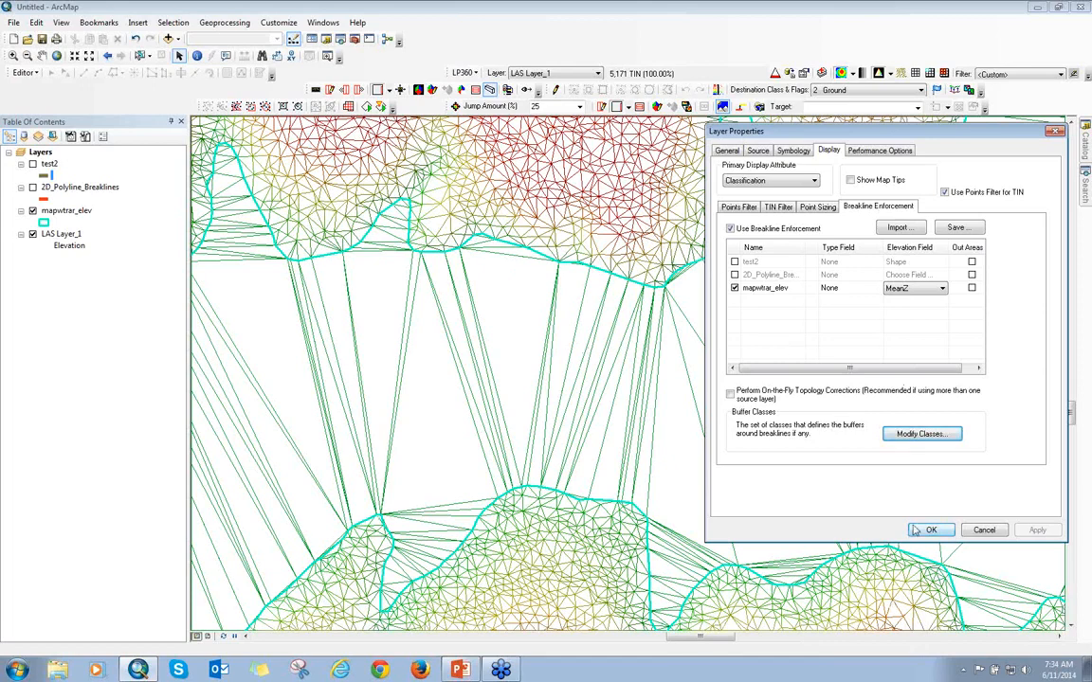
{"action": "left_click", "coordinate": [982, 530]}
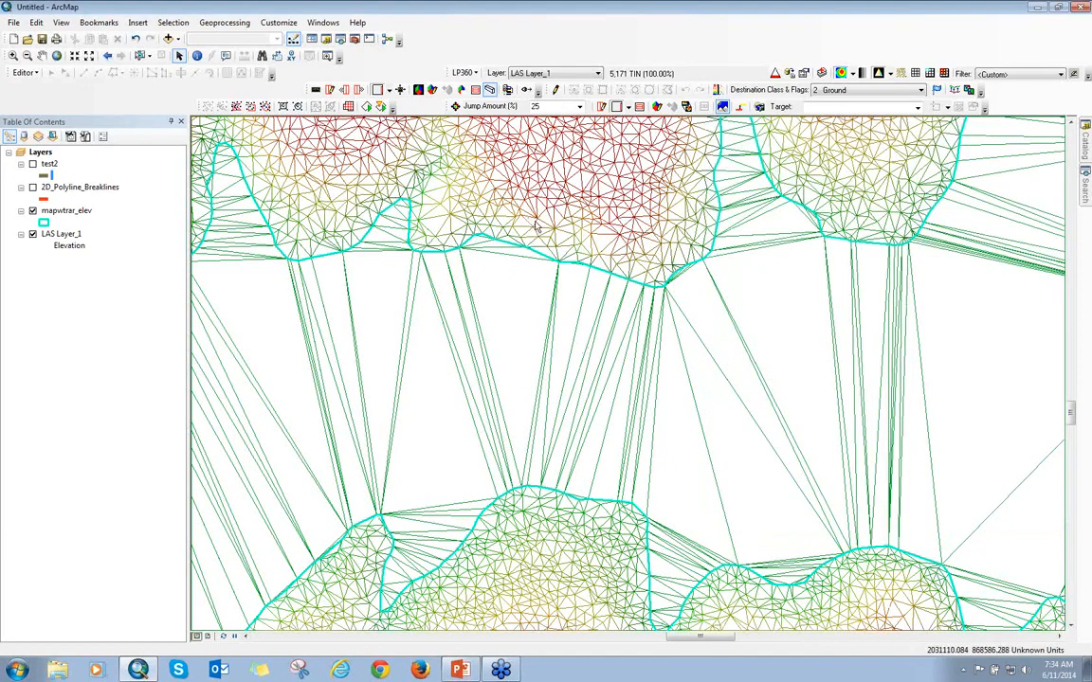
Step: Redraw the map's TIN as a filled surface and open the central reservoir area in a 3D view looking along the channel
{"action": "scroll", "coordinate": [593, 373], "scroll_direction": "up", "scroll_amount": 5}
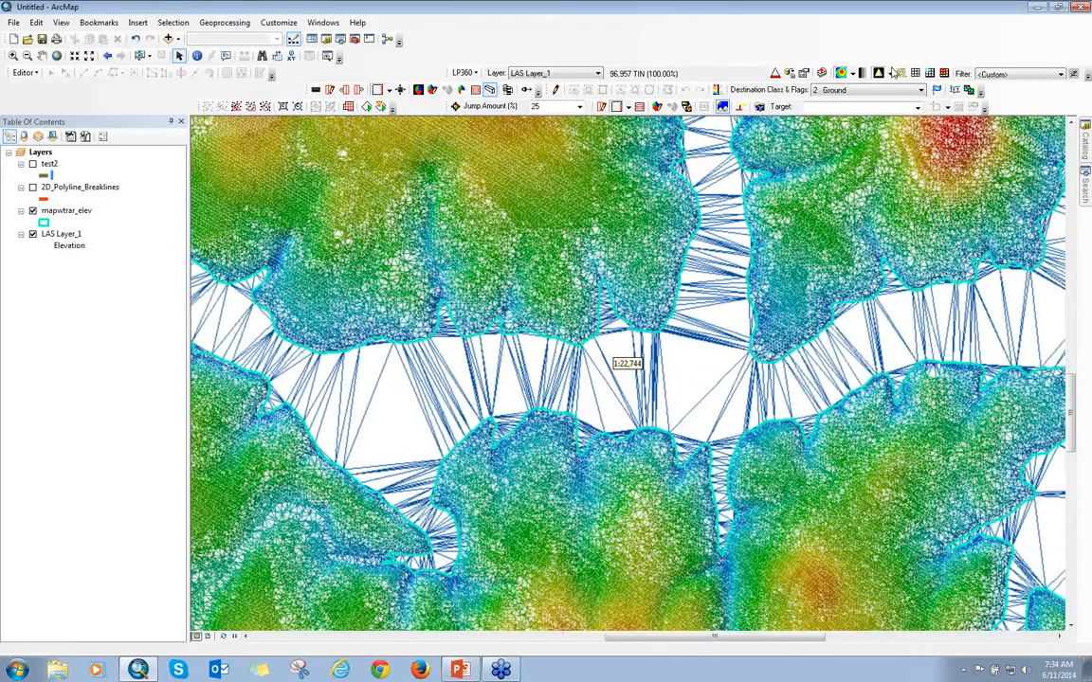
{"action": "left_click", "coordinate": [841, 73]}
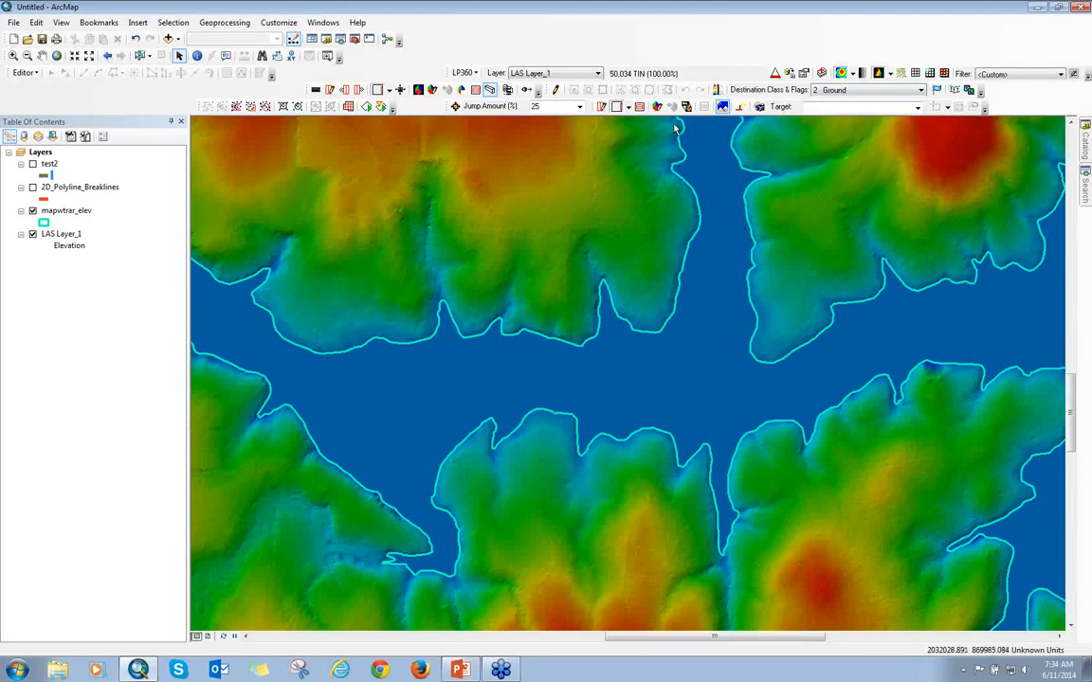
{"action": "left_click", "coordinate": [432, 89]}
{"action": "left_click_drag", "start_coordinate": [231, 202], "coordinate": [947, 531]}
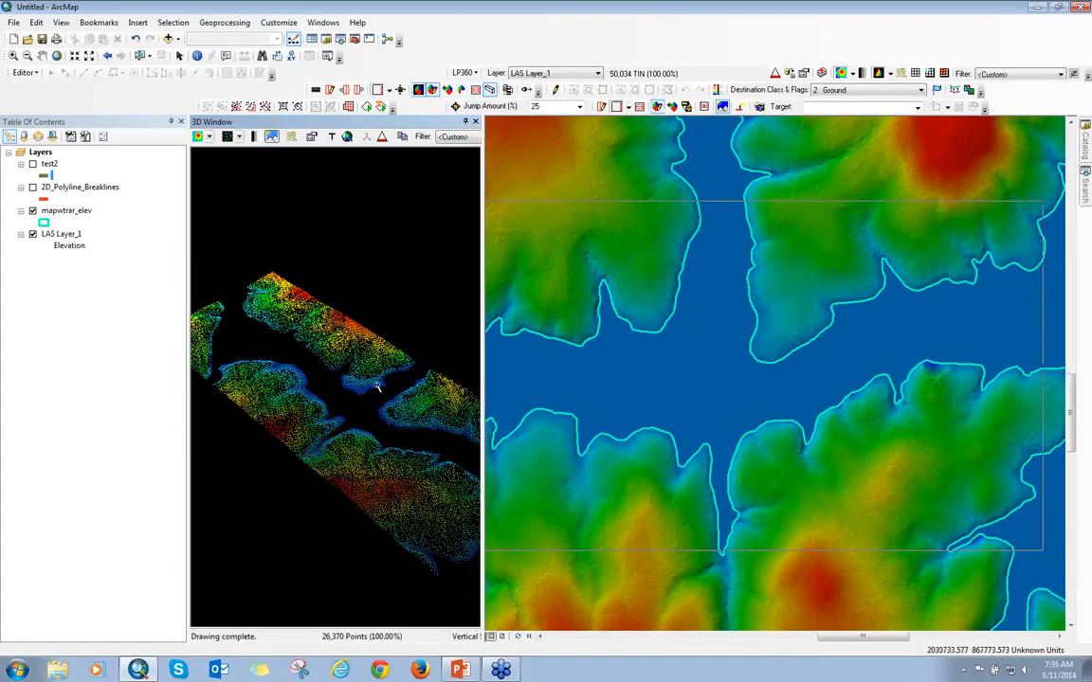
{"action": "left_click_drag", "start_coordinate": [332, 363], "coordinate": [417, 348]}
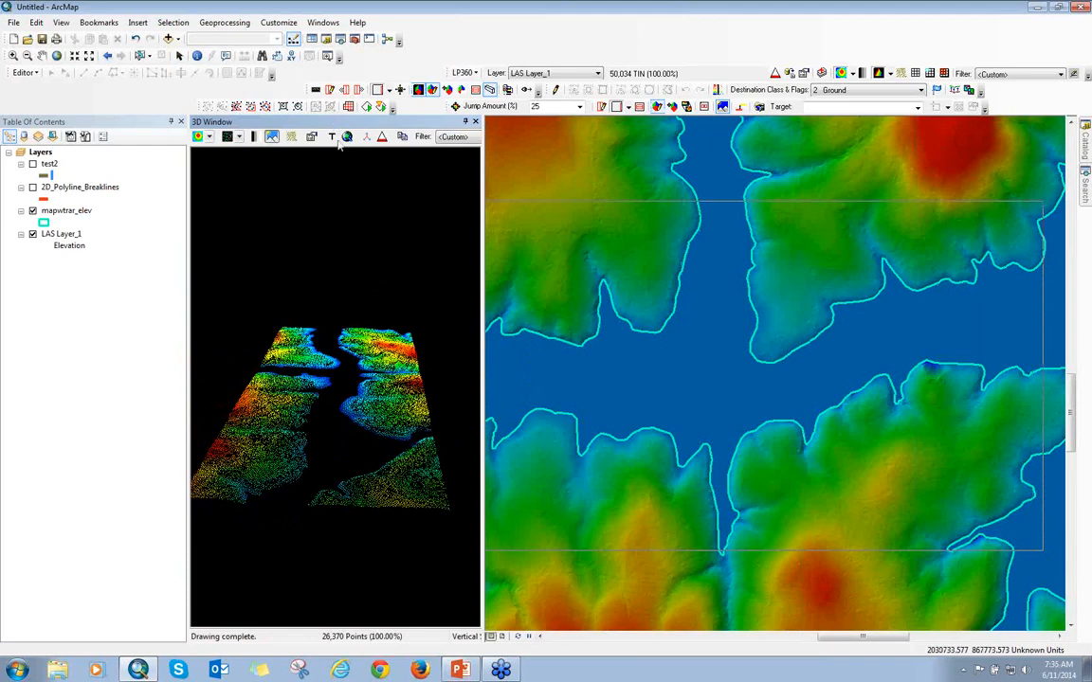
Step: Render the 3D view as a filled TIN surface with contours over the reservoir
{"action": "left_click", "coordinate": [239, 136]}
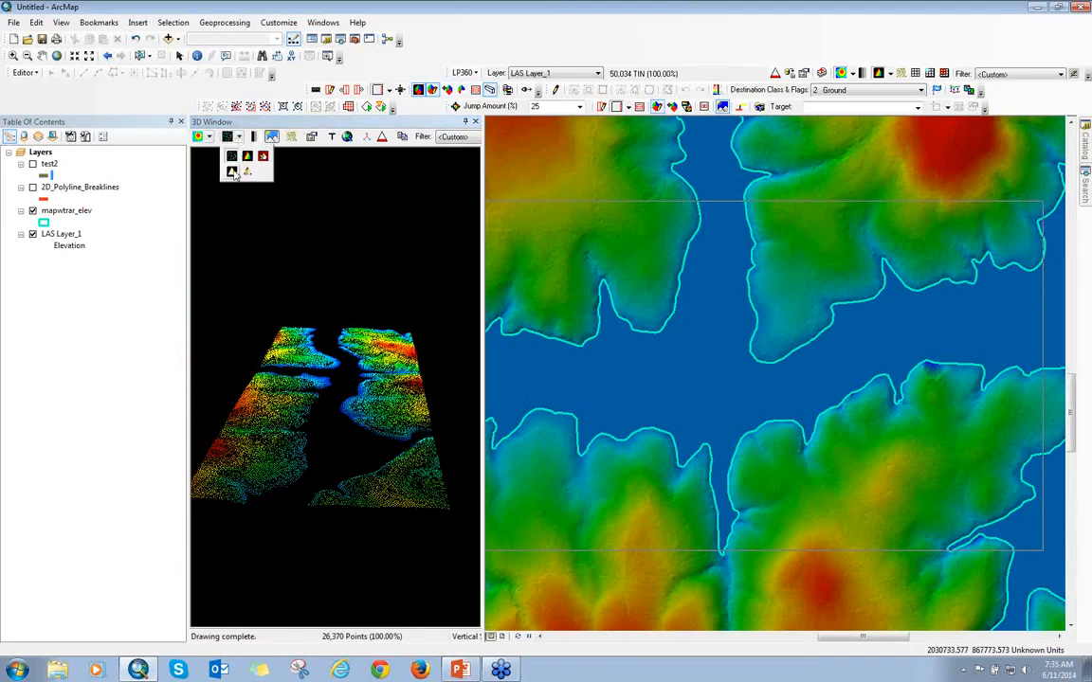
{"action": "left_click", "coordinate": [251, 162]}
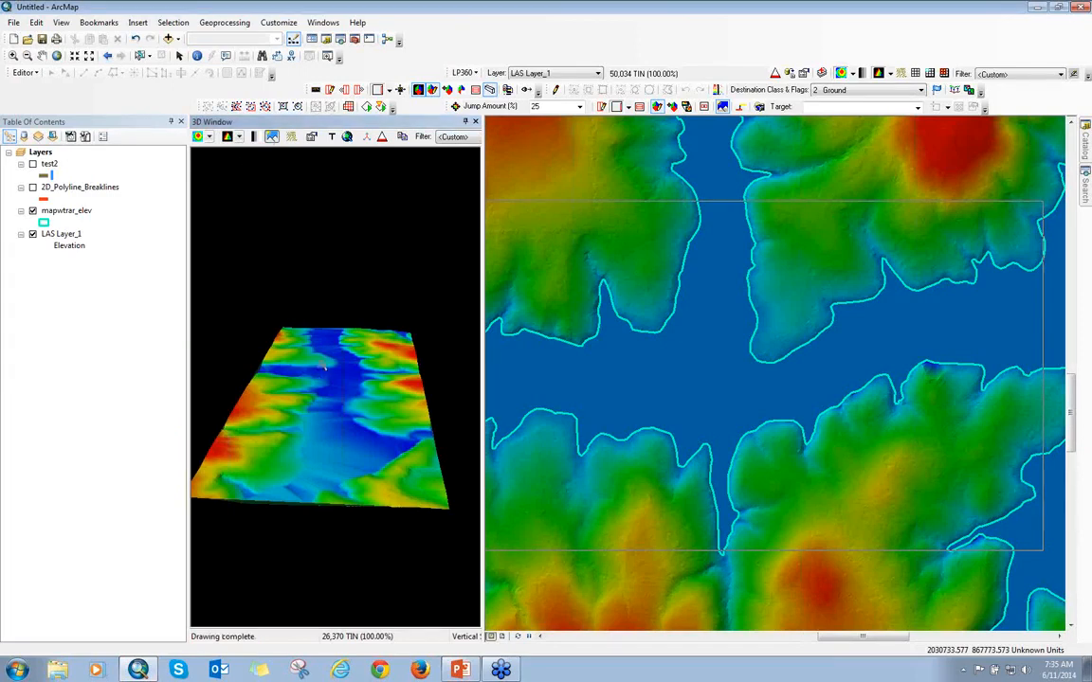
{"action": "scroll", "coordinate": [320, 373], "scroll_direction": "up", "scroll_amount": 3}
{"action": "left_click", "coordinate": [292, 137]}
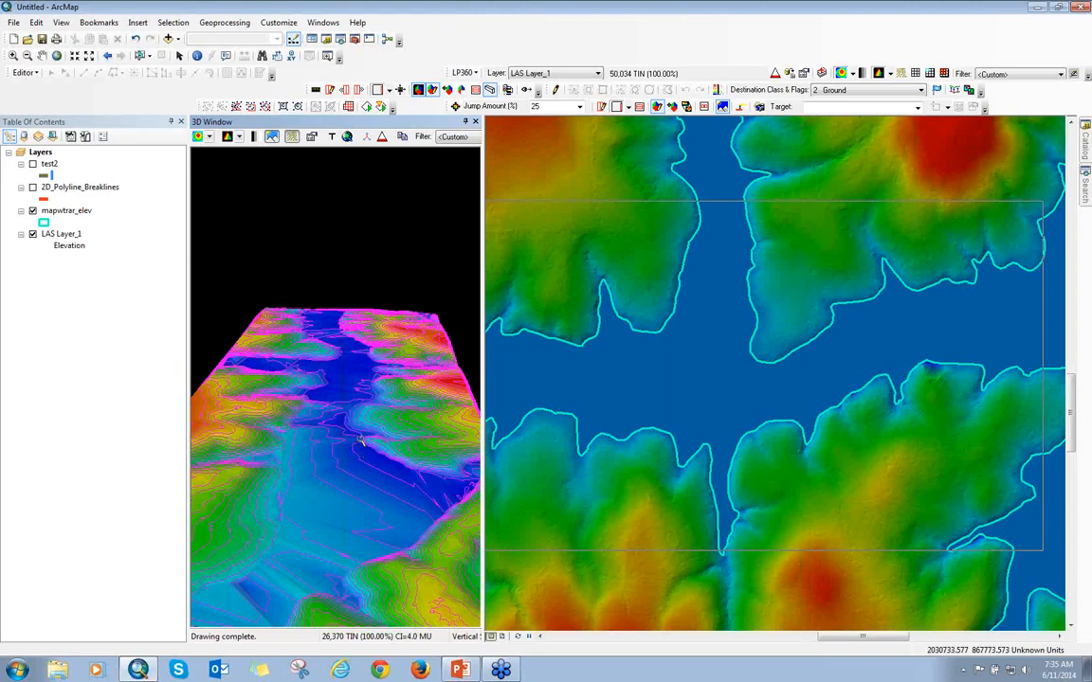
Step: Turn on breakline enforcement in the 3D view's properties for the mapwtrar_elev layer, using MeanZ as its elevation field
{"action": "left_click", "coordinate": [312, 139]}
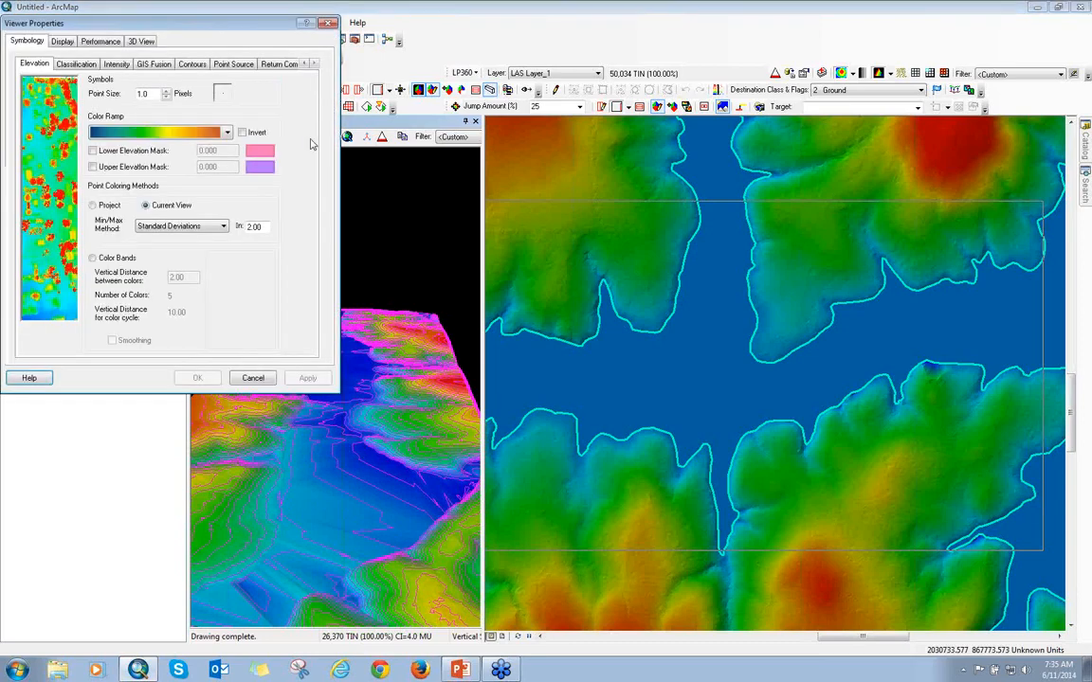
{"action": "left_click_drag", "start_coordinate": [214, 28], "coordinate": [761, 27]}
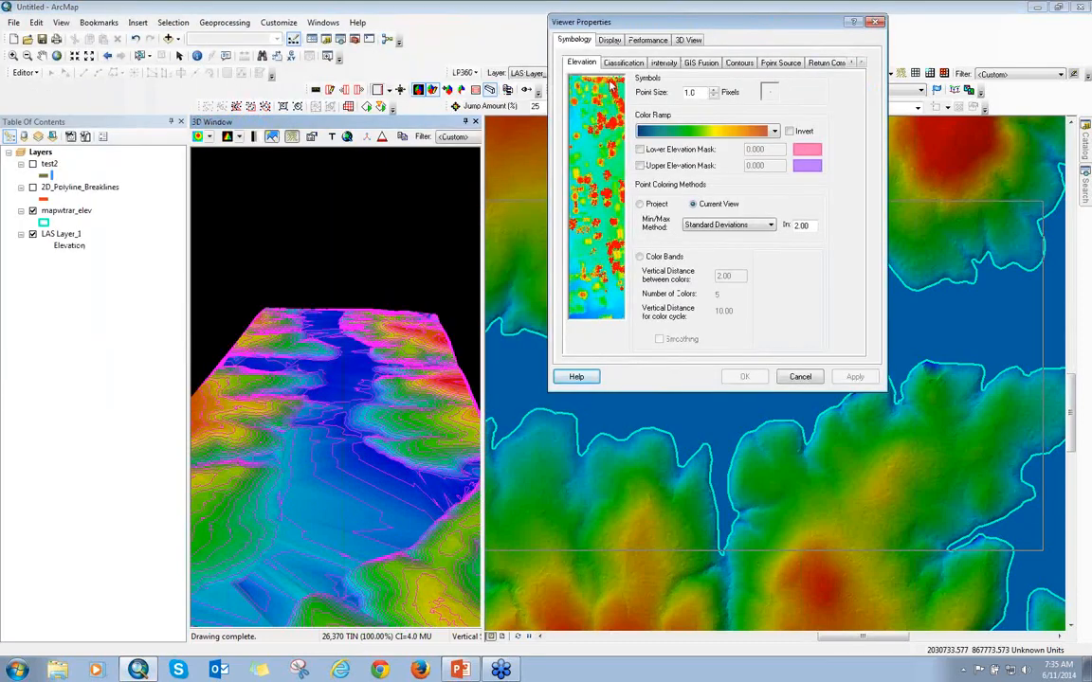
{"action": "left_click", "coordinate": [610, 41]}
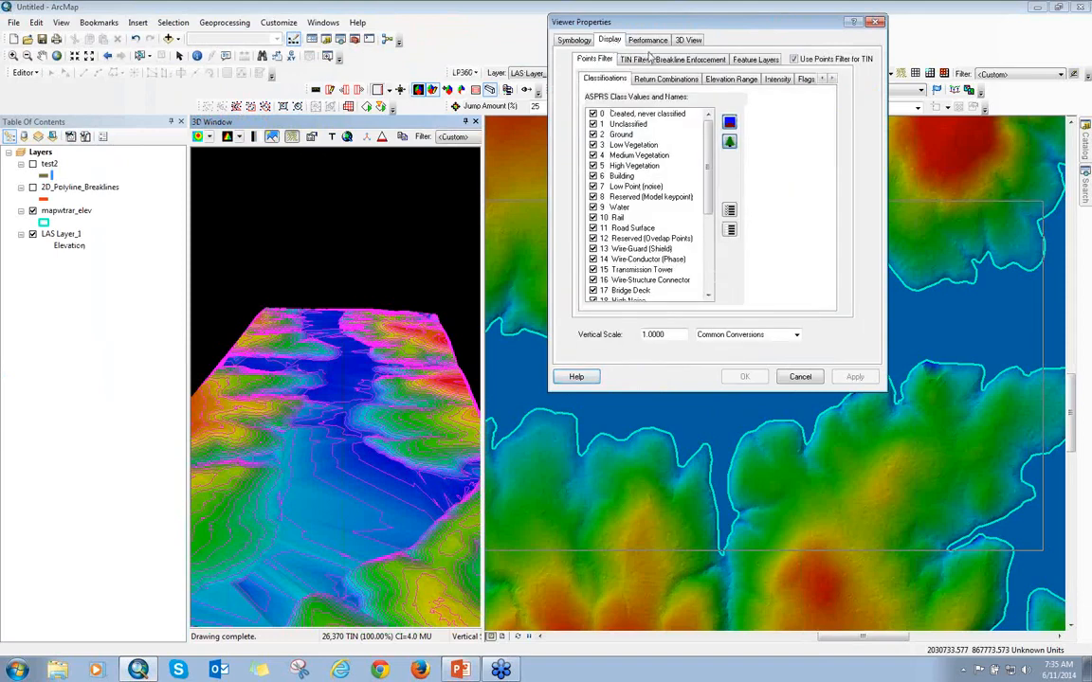
{"action": "left_click", "coordinate": [691, 59]}
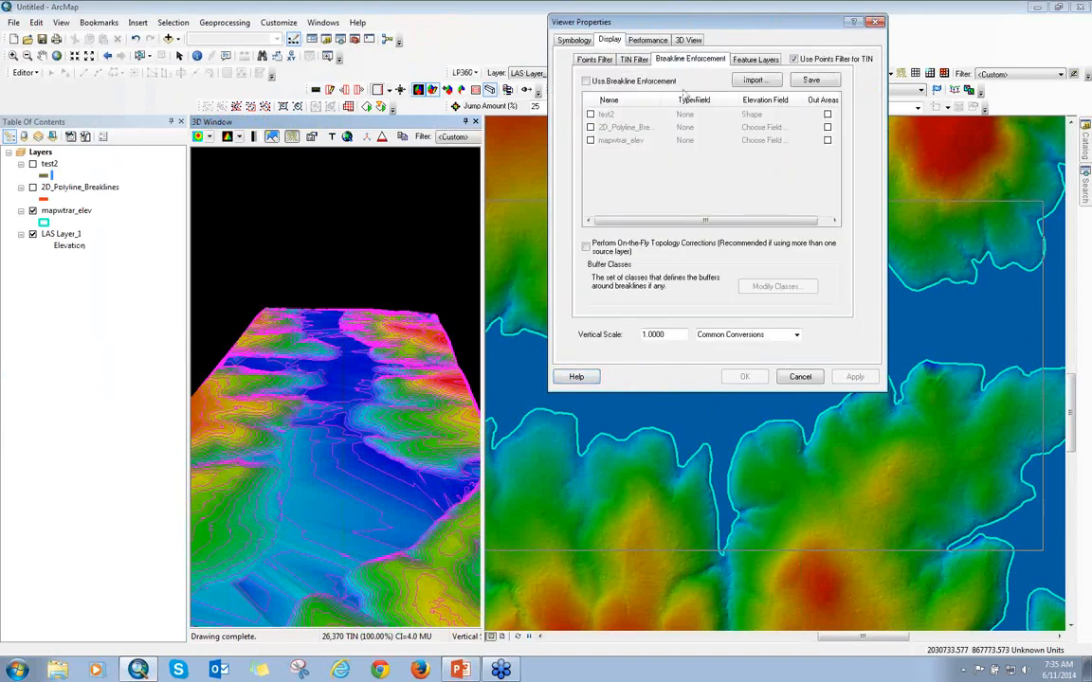
{"action": "left_click", "coordinate": [585, 82]}
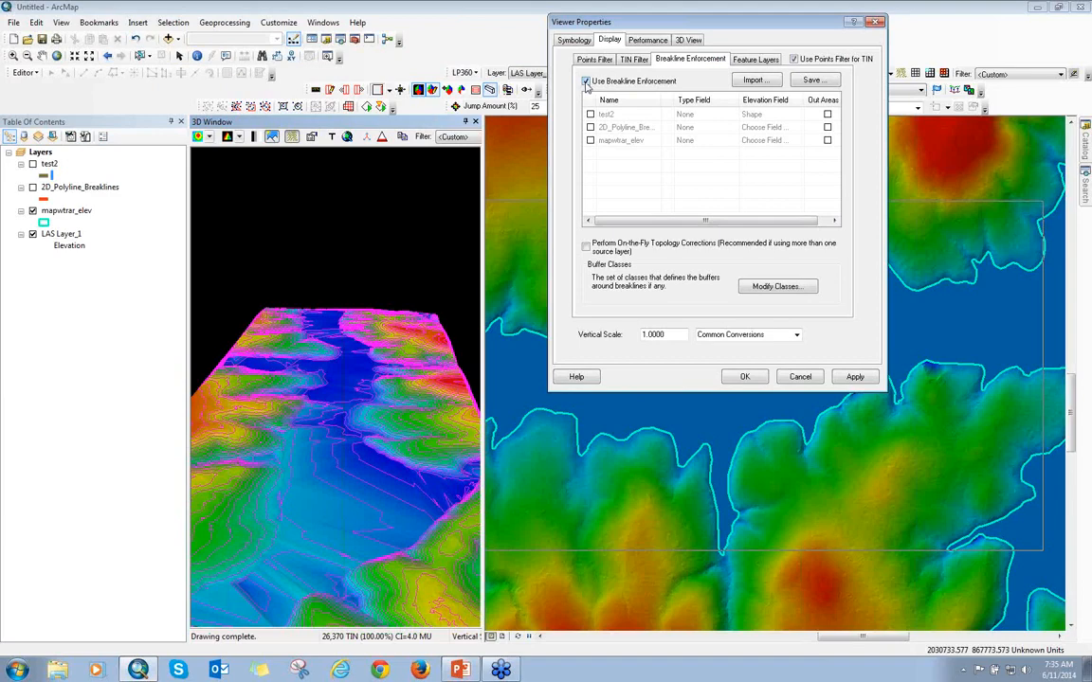
{"action": "left_click", "coordinate": [591, 141]}
{"action": "left_click", "coordinate": [764, 140]}
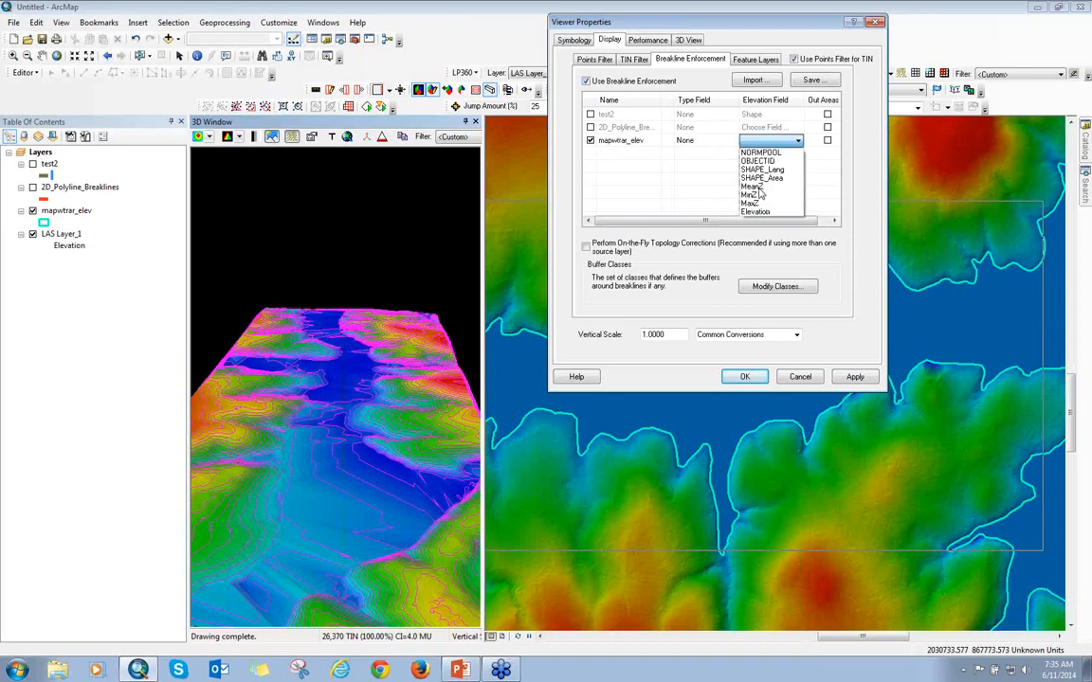
{"action": "left_click", "coordinate": [756, 187]}
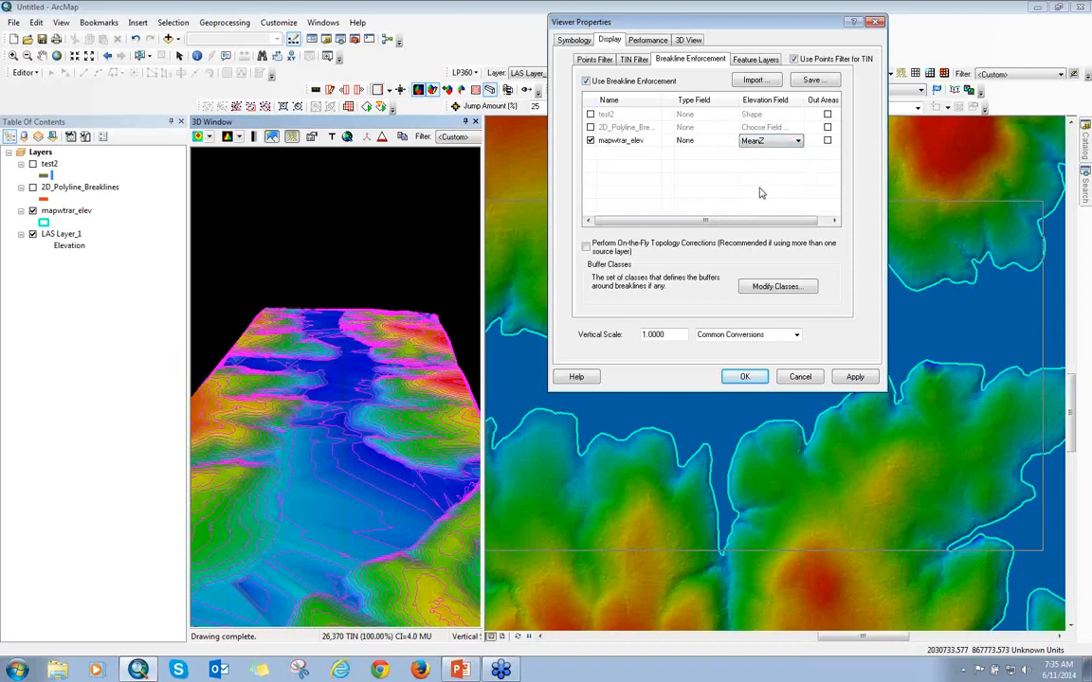
Step: Accept 9 Water and 10 Rail as the buffer classes, apply the enforcement to the 3D view and close its properties
{"action": "left_click", "coordinate": [768, 290]}
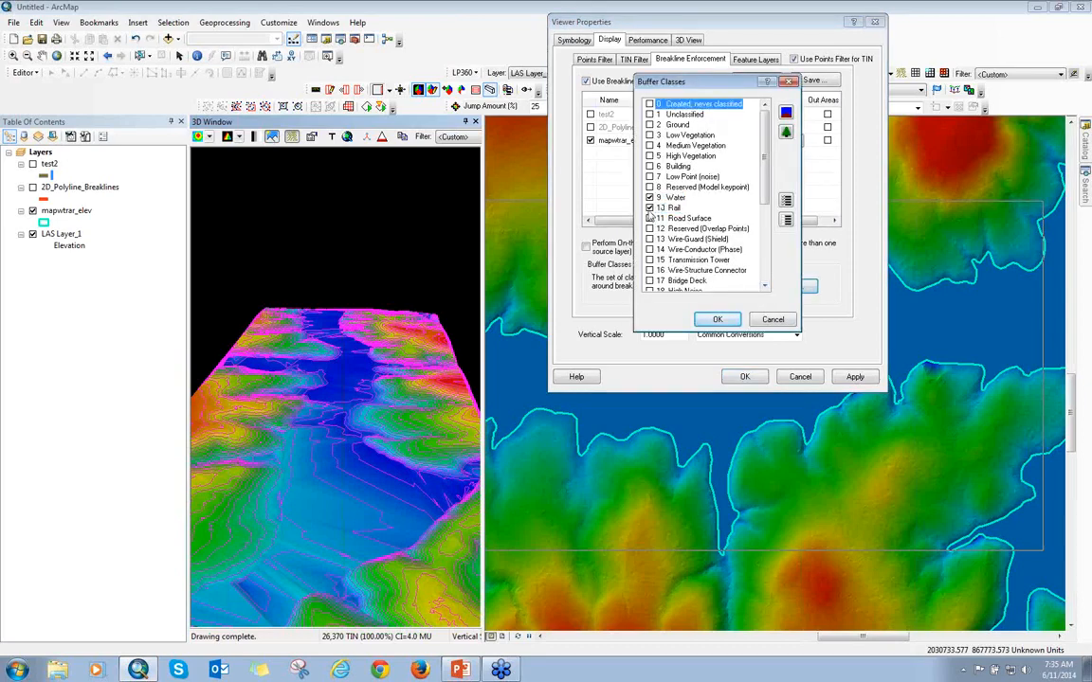
{"action": "left_click", "coordinate": [717, 320]}
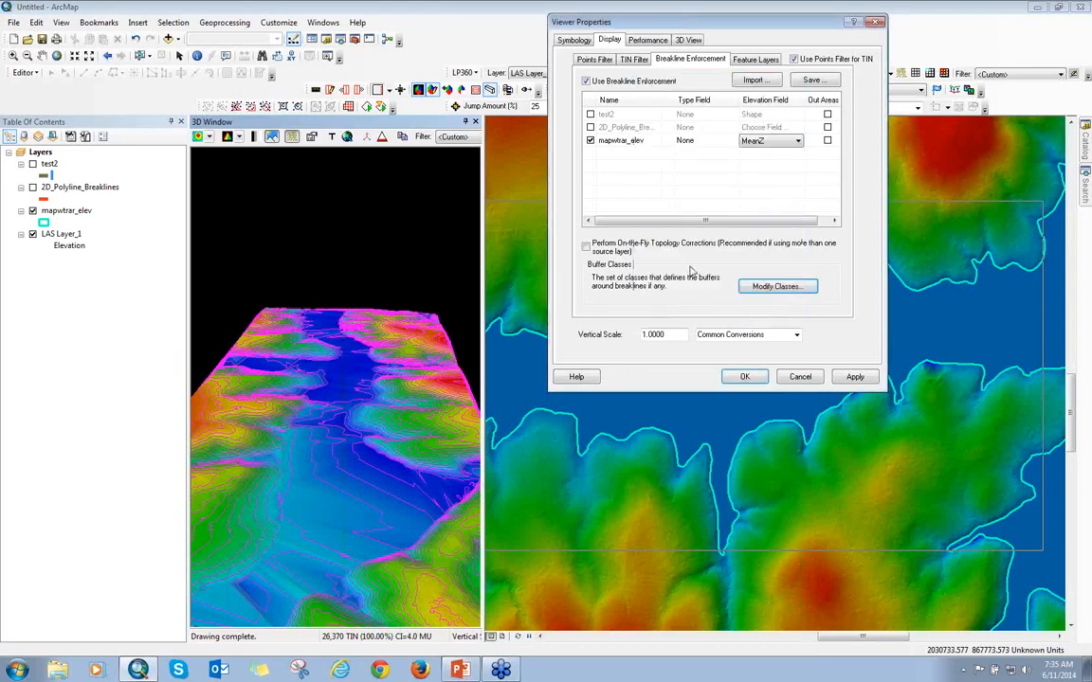
{"action": "left_click", "coordinate": [852, 377]}
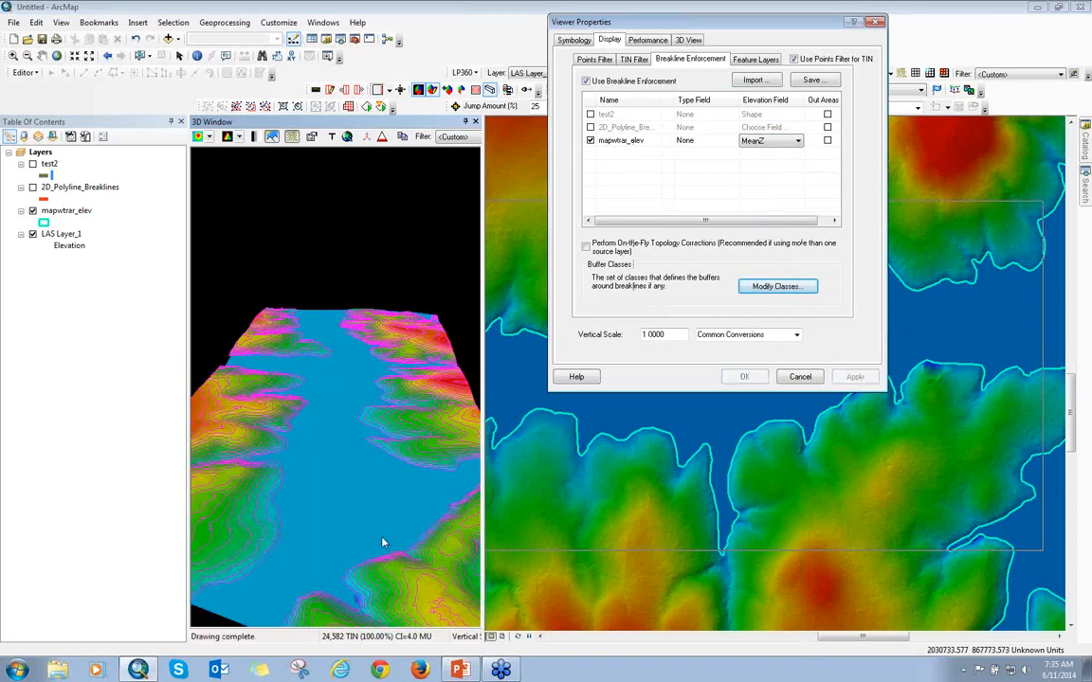
{"action": "left_click", "coordinate": [798, 377]}
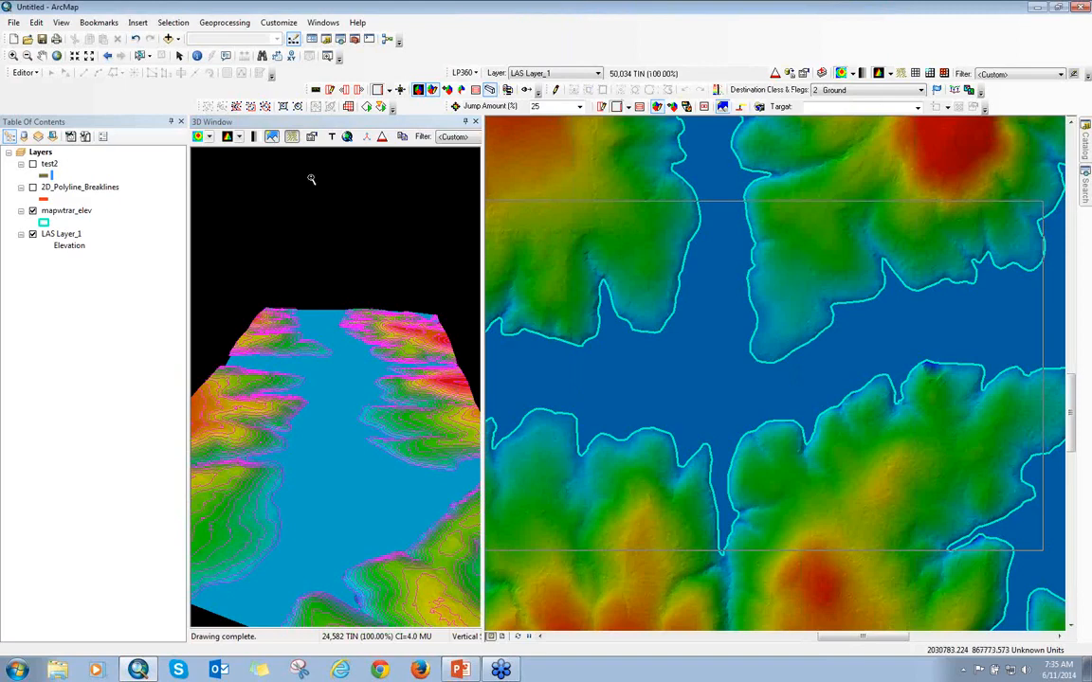
Step: Exaggerate the 3D surface's relief vertically and examine the water surface and contours along the reservoir
{"action": "left_click", "coordinate": [42, 56]}
{"action": "left_click", "coordinate": [347, 404]}
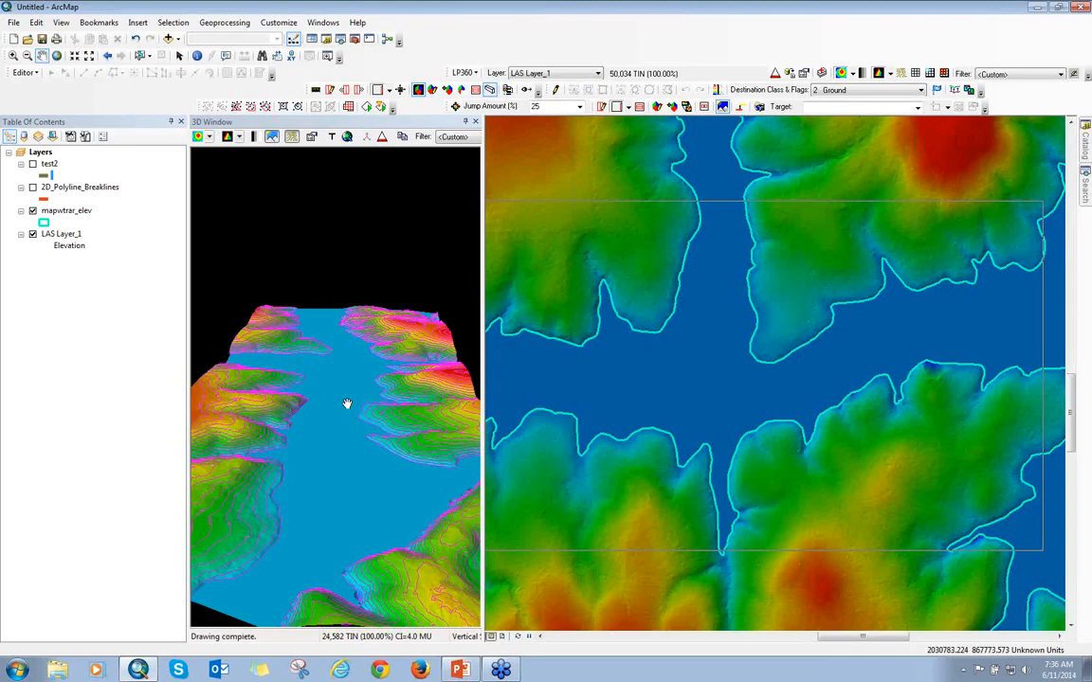
{"action": "left_click", "coordinate": [347, 404]}
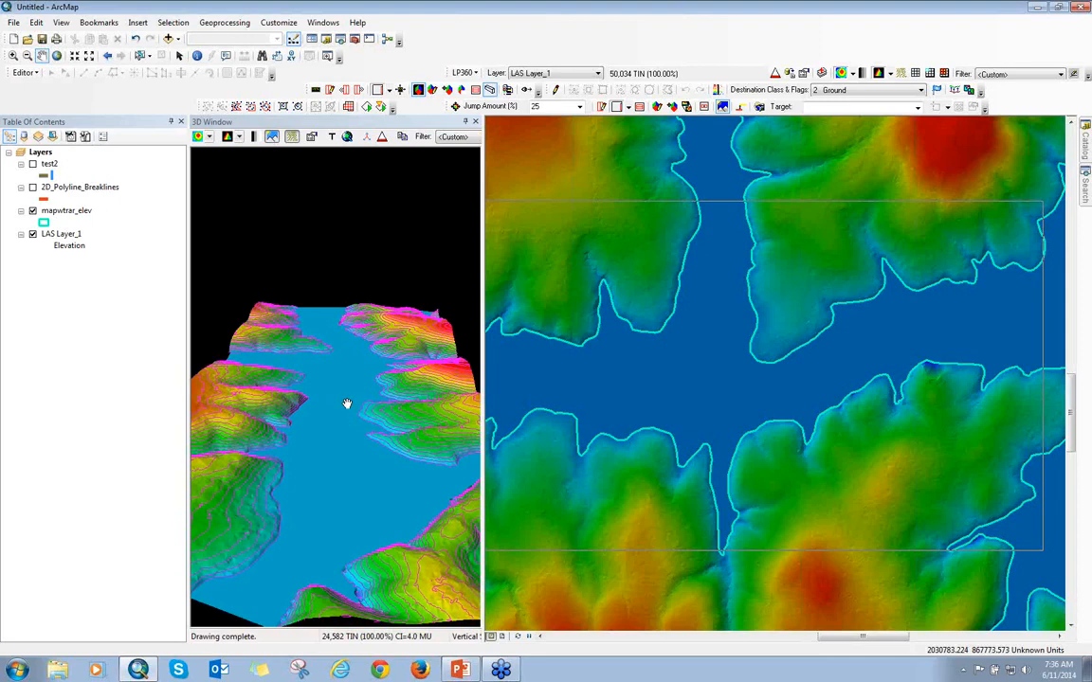
{"action": "left_click", "coordinate": [346, 404]}
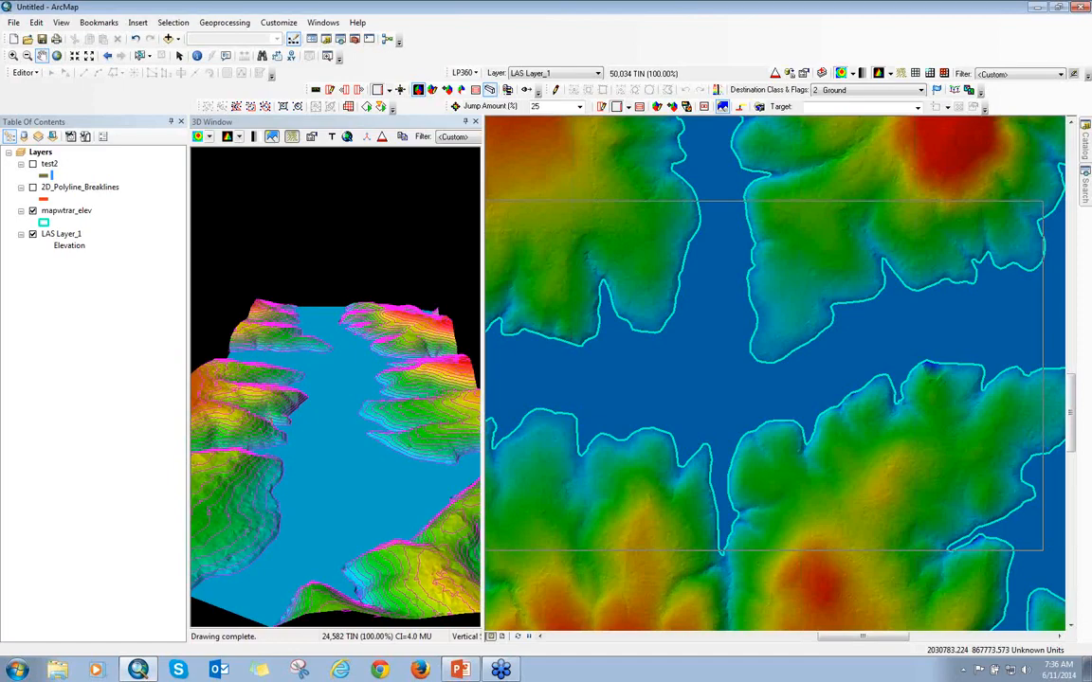
{"action": "mouse_move", "coordinate": [289, 256]}
{"action": "left_mouse_down"}
{"action": "mouse_move", "coordinate": [319, 287]}
{"action": "mouse_move", "coordinate": [271, 360]}
{"action": "left_mouse_up"}
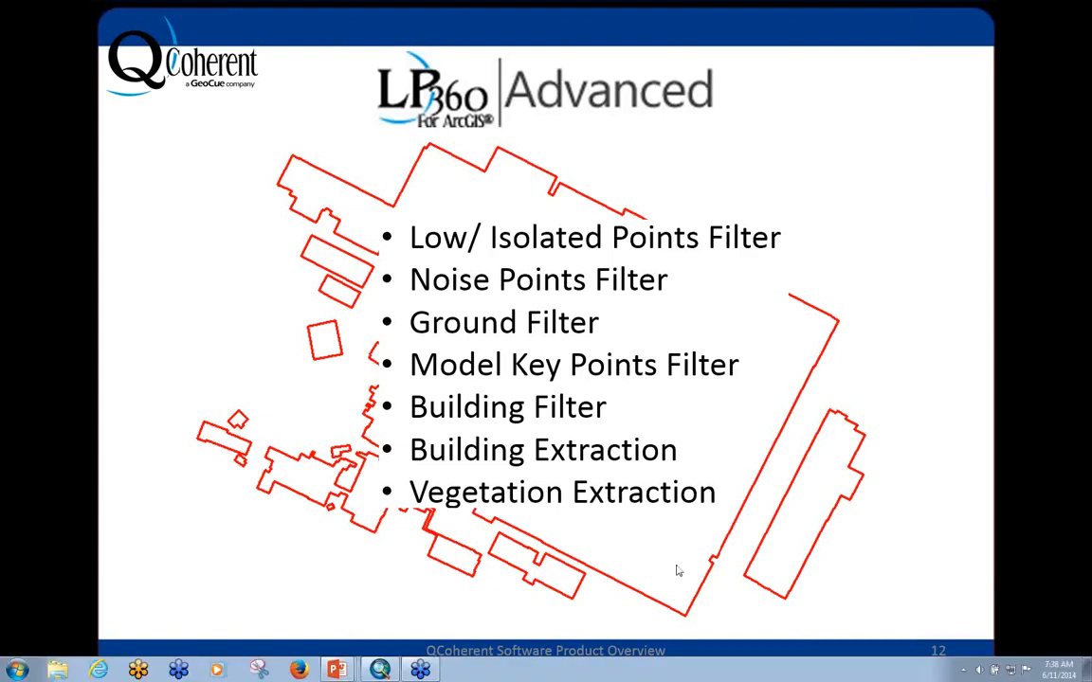
Step: Switch to the ArcMap session with the classified LiDAR and show the Ground Macro in the point cloud tasks
{"action": "left_click", "coordinate": [380, 670]}
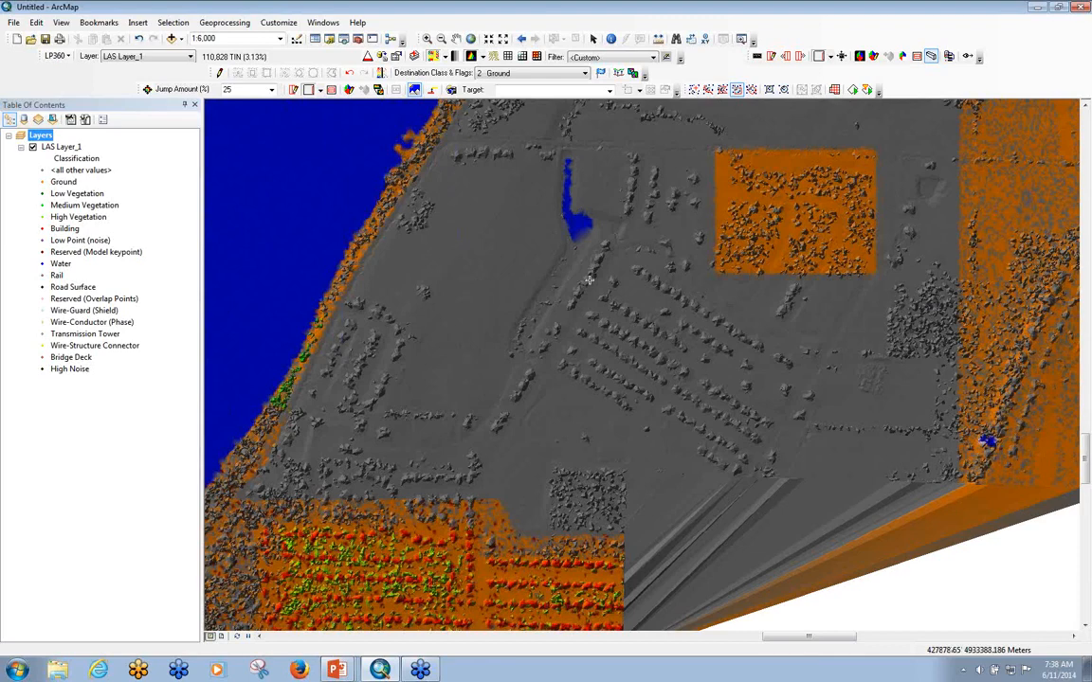
{"action": "left_click", "coordinate": [85, 120]}
{"action": "left_click", "coordinate": [149, 155]}
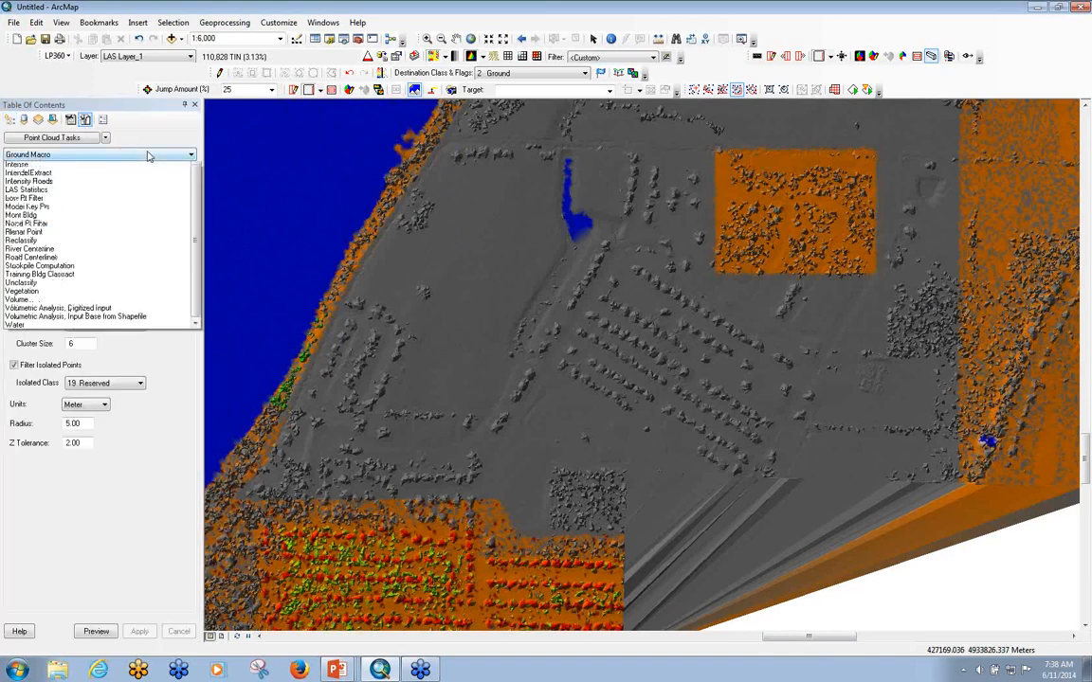
{"action": "left_click", "coordinate": [56, 190]}
Step: Review the task types available for a new point cloud task, and cancel without adding one
{"action": "left_click", "coordinate": [105, 137]}
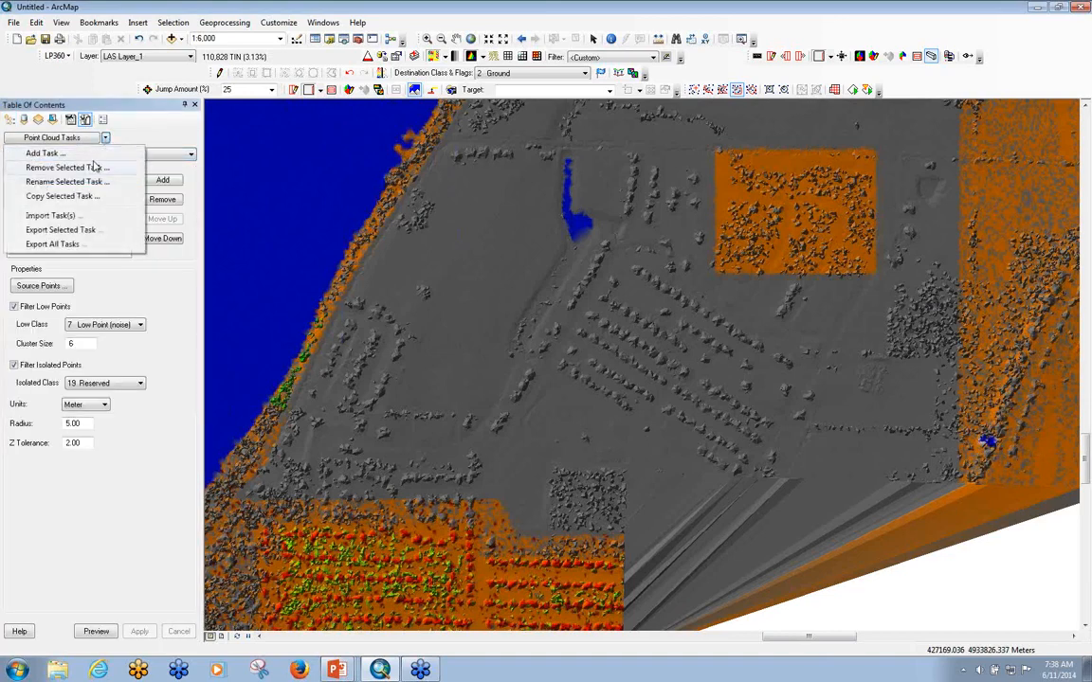
{"action": "left_click", "coordinate": [88, 154]}
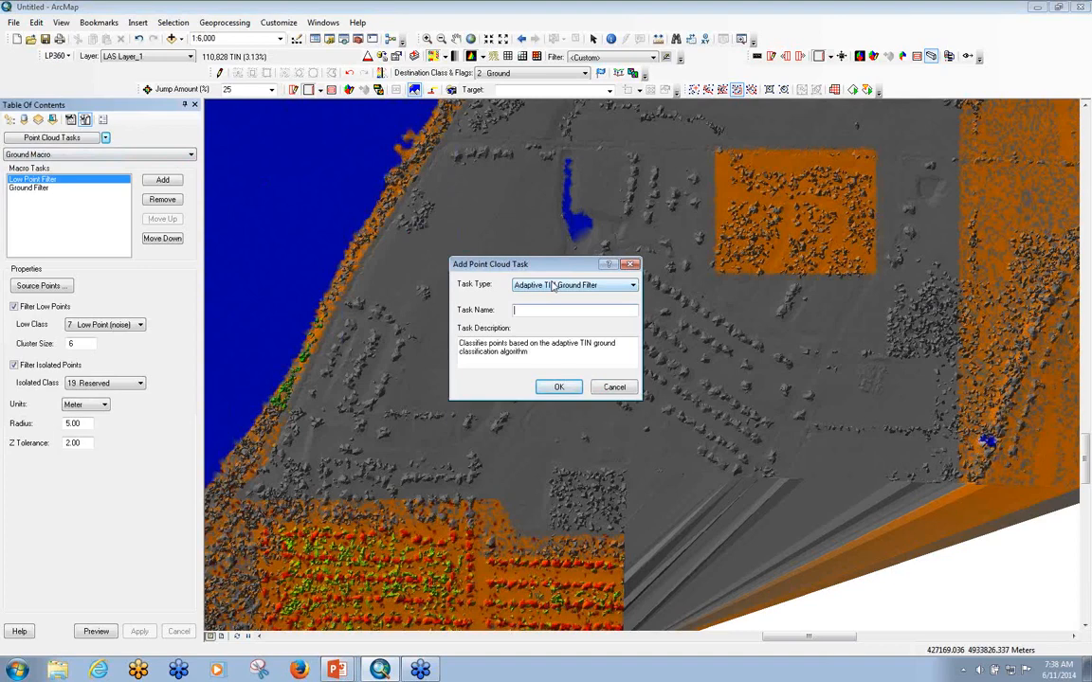
{"action": "left_click", "coordinate": [553, 286]}
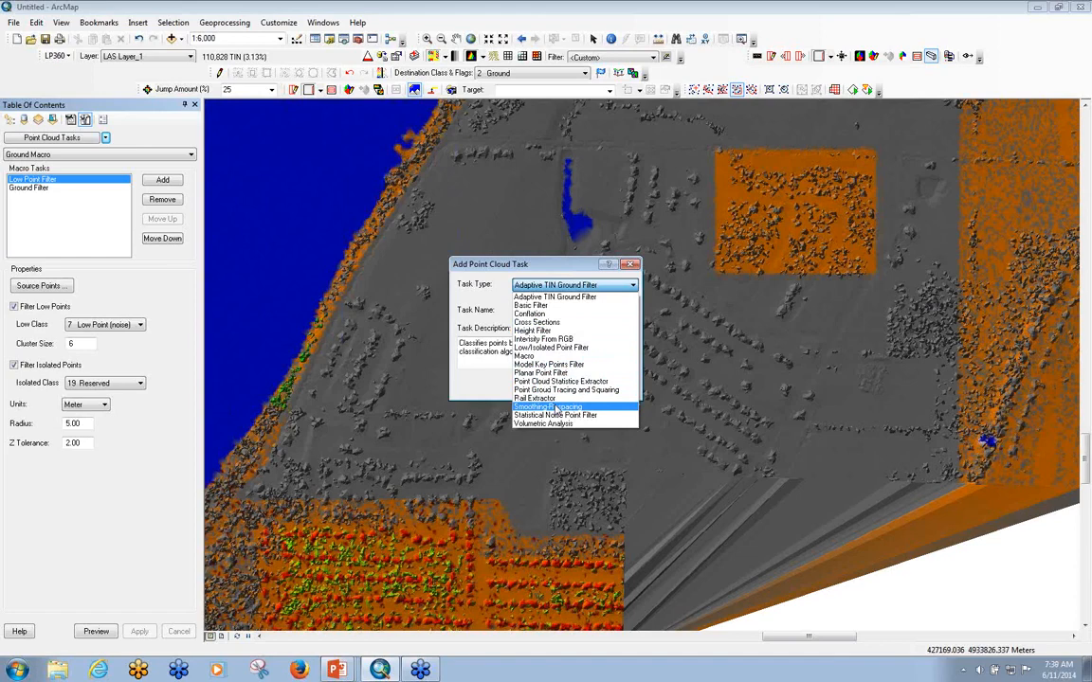
{"action": "left_click", "coordinate": [630, 266]}
{"action": "left_click", "coordinate": [630, 266]}
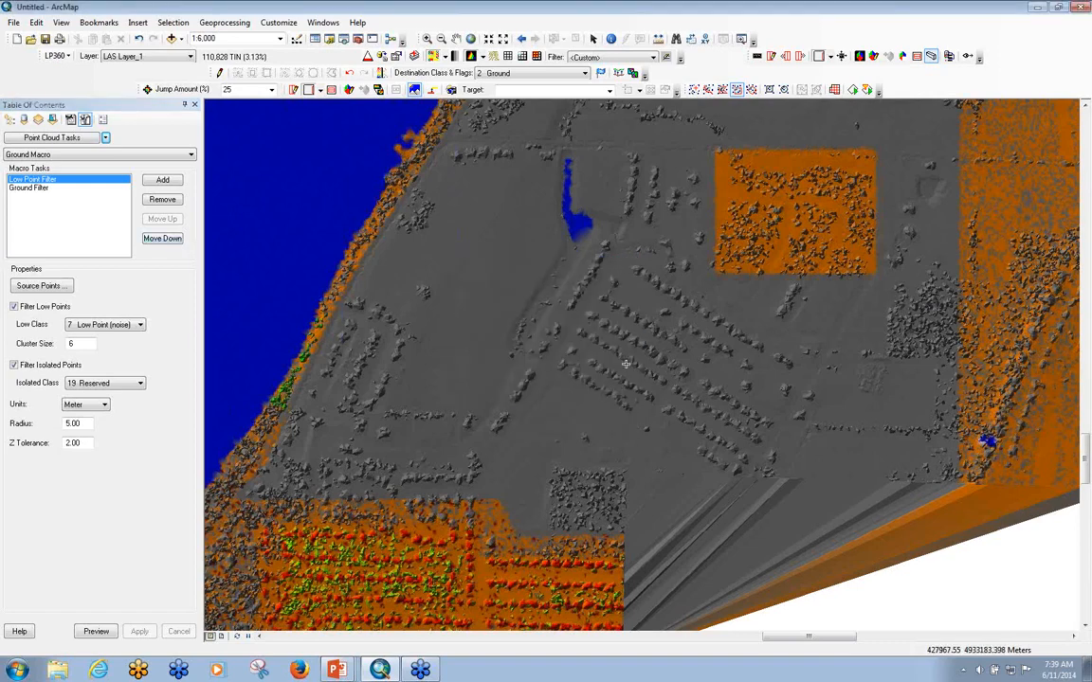
Step: Review the settings of the Ground Macro's Low Point Filter and Ground Filter tasks
{"action": "left_click", "coordinate": [59, 188]}
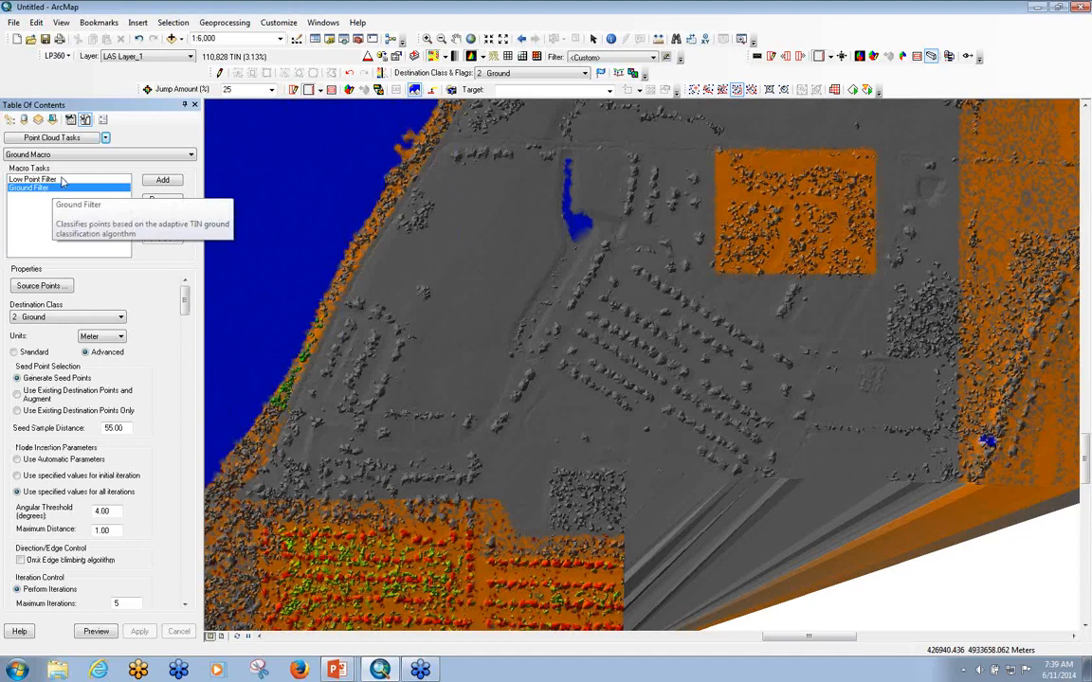
{"action": "left_click", "coordinate": [58, 180]}
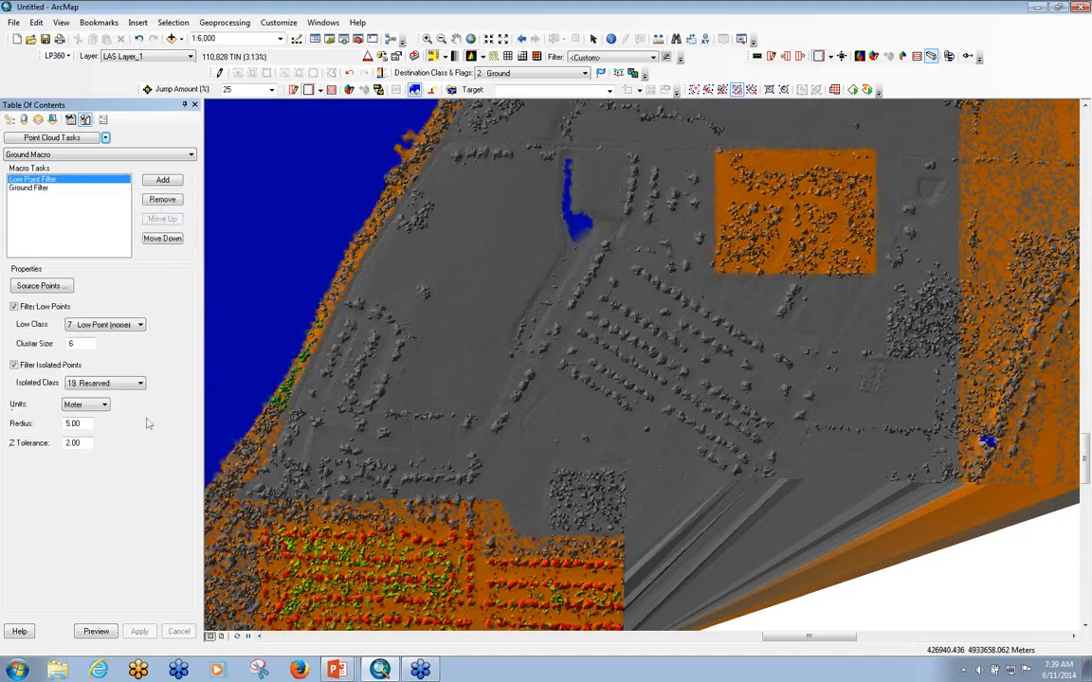
{"action": "left_click", "coordinate": [45, 189]}
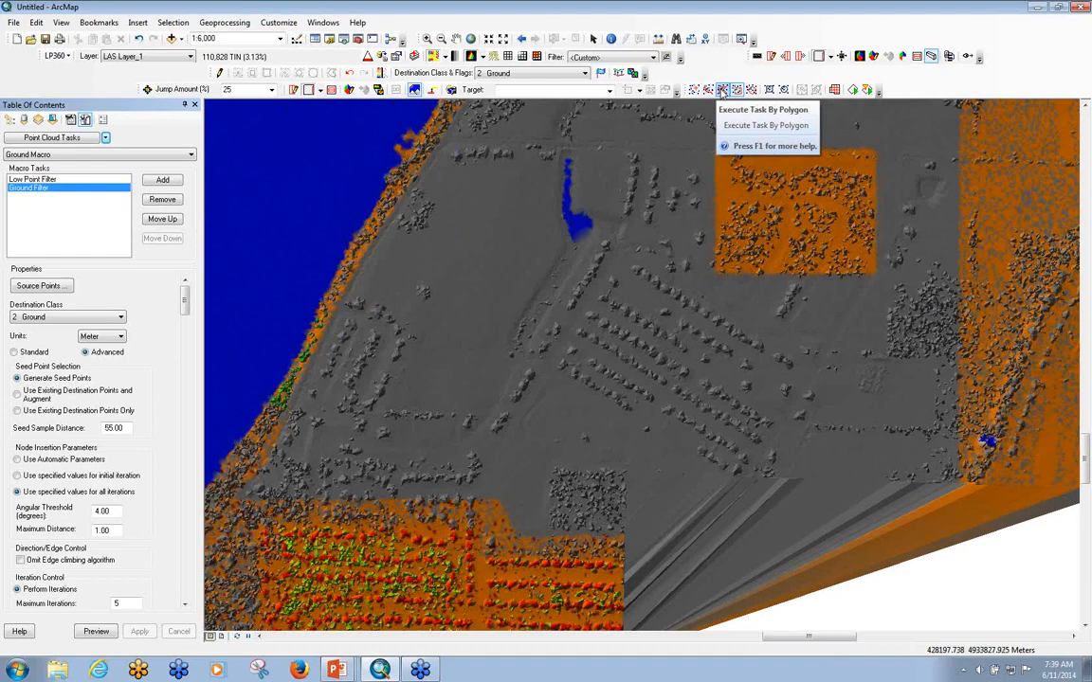
Step: Run the Ground Macro by polygon over the unclassified block of diagonal building rows in the middle of the map
{"action": "left_click", "coordinate": [722, 89]}
{"action": "left_click", "coordinate": [613, 231]}
{"action": "left_click", "coordinate": [807, 357]}
{"action": "left_click", "coordinate": [743, 485]}
{"action": "left_click", "coordinate": [626, 472]}
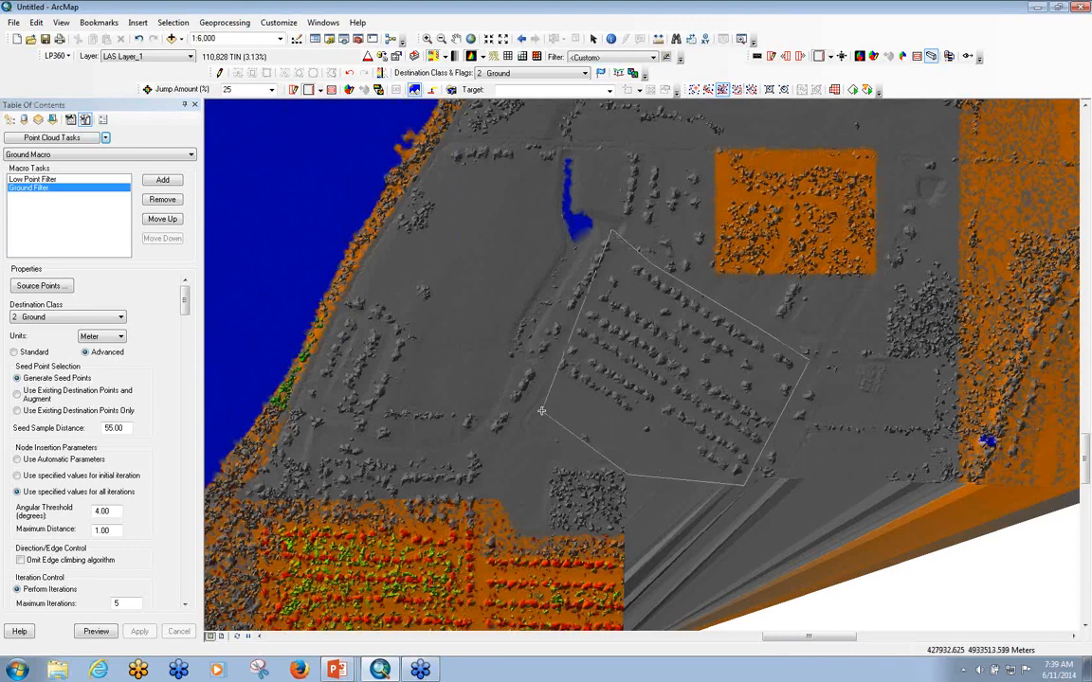
{"action": "double_click", "coordinate": [452, 356]}
{"action": "left_click", "coordinate": [581, 371]}
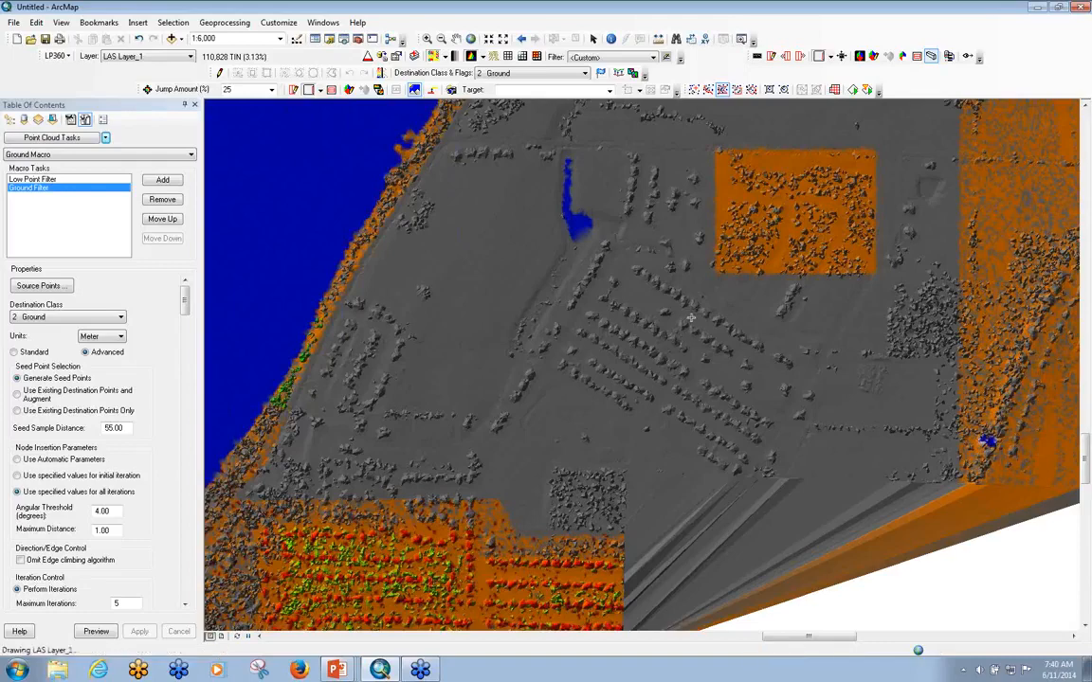
Step: Cut a profile along a building row in the processed area and color the profile points by classification
{"action": "scroll", "coordinate": [683, 343], "scroll_direction": "up", "scroll_amount": 2}
{"action": "scroll", "coordinate": [683, 342], "scroll_direction": "up", "scroll_amount": 1}
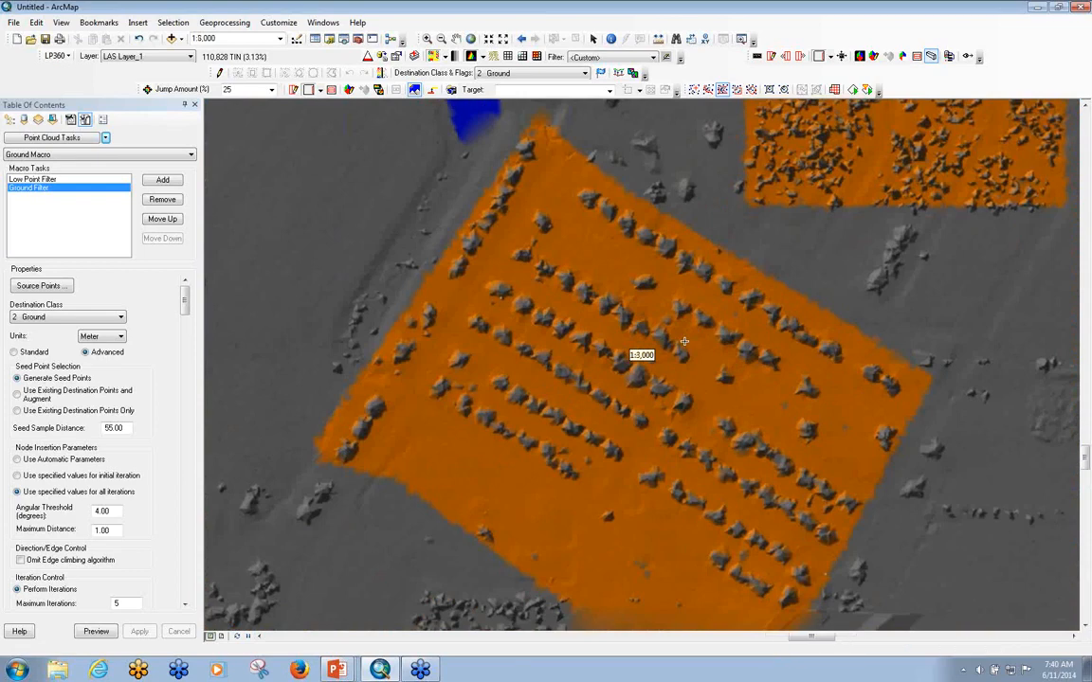
{"action": "scroll", "coordinate": [683, 343], "scroll_direction": "up", "scroll_amount": 1}
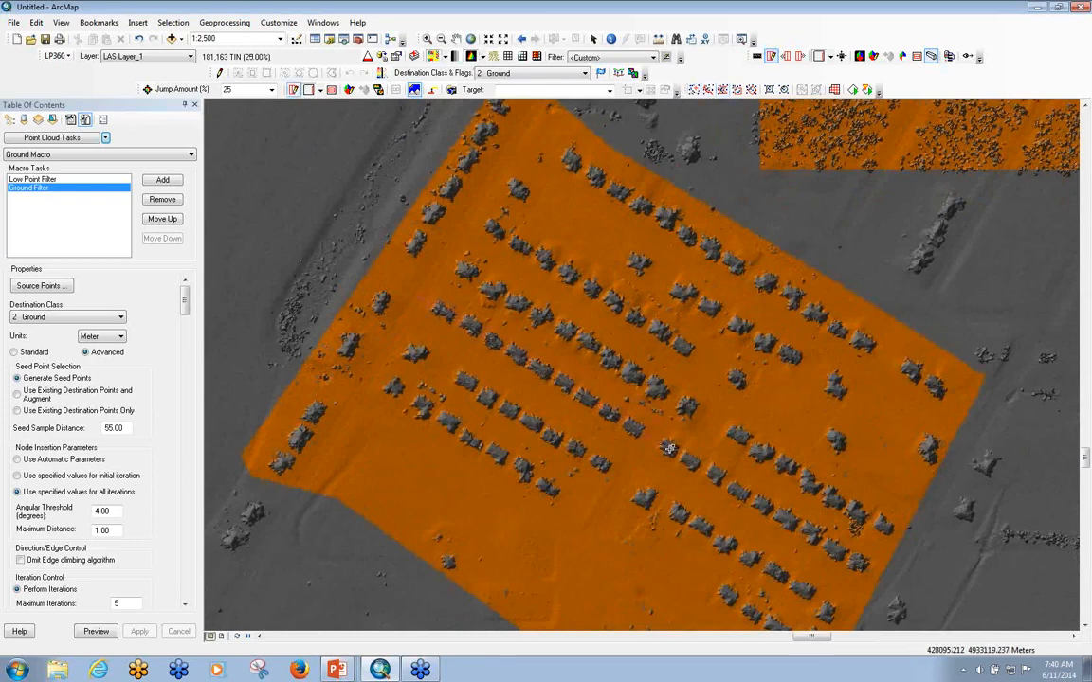
{"action": "left_click", "coordinate": [675, 448]}
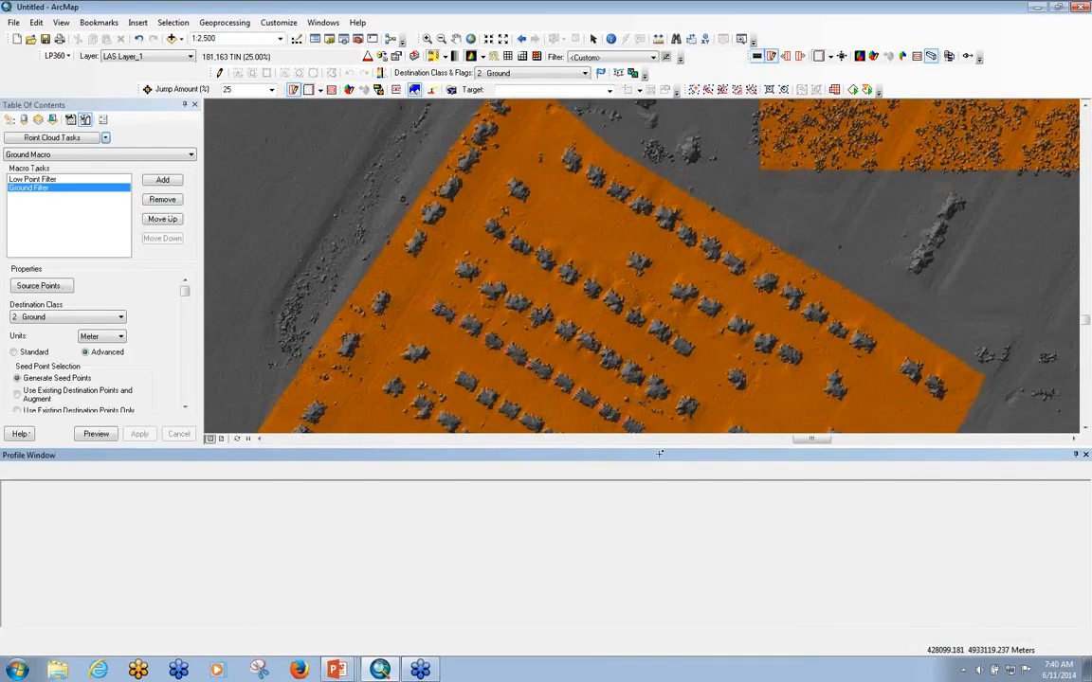
{"action": "left_click", "coordinate": [20, 470]}
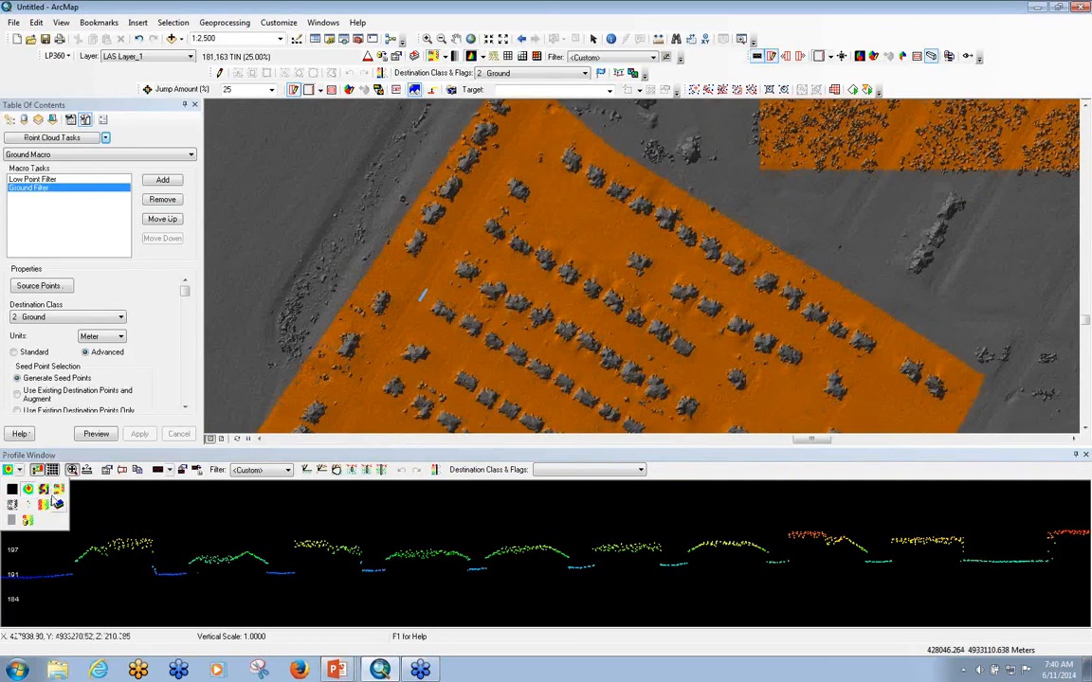
{"action": "left_click", "coordinate": [44, 490]}
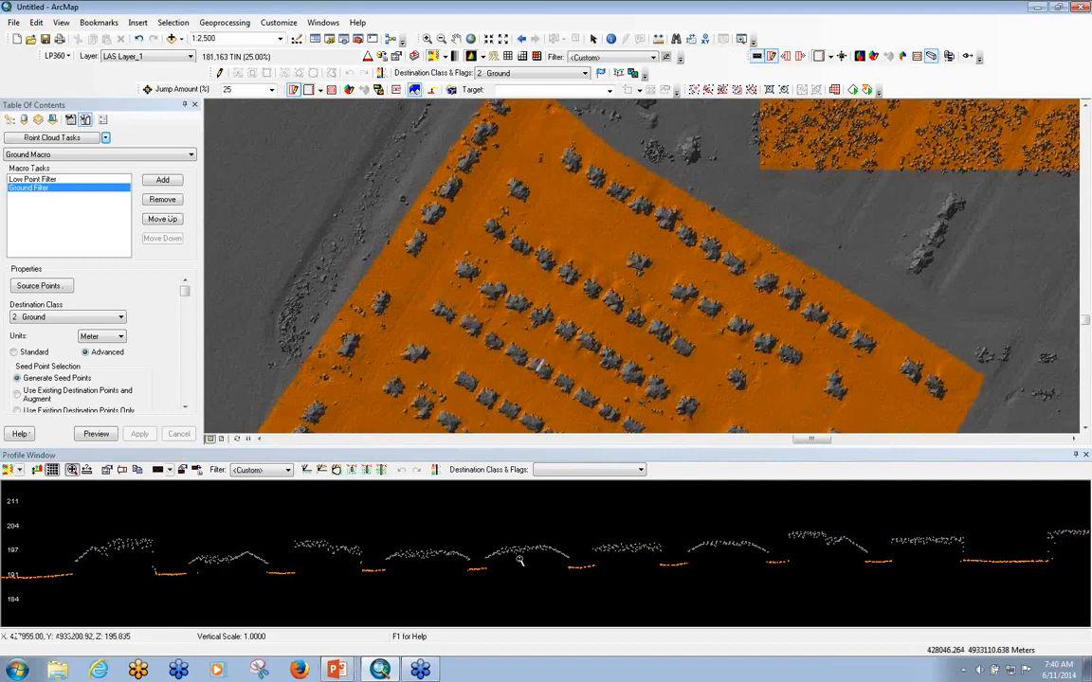
Step: Examine the ground classification between the buildings, moving the profile through successive positions, and close the profile view
{"action": "left_click", "coordinate": [699, 573]}
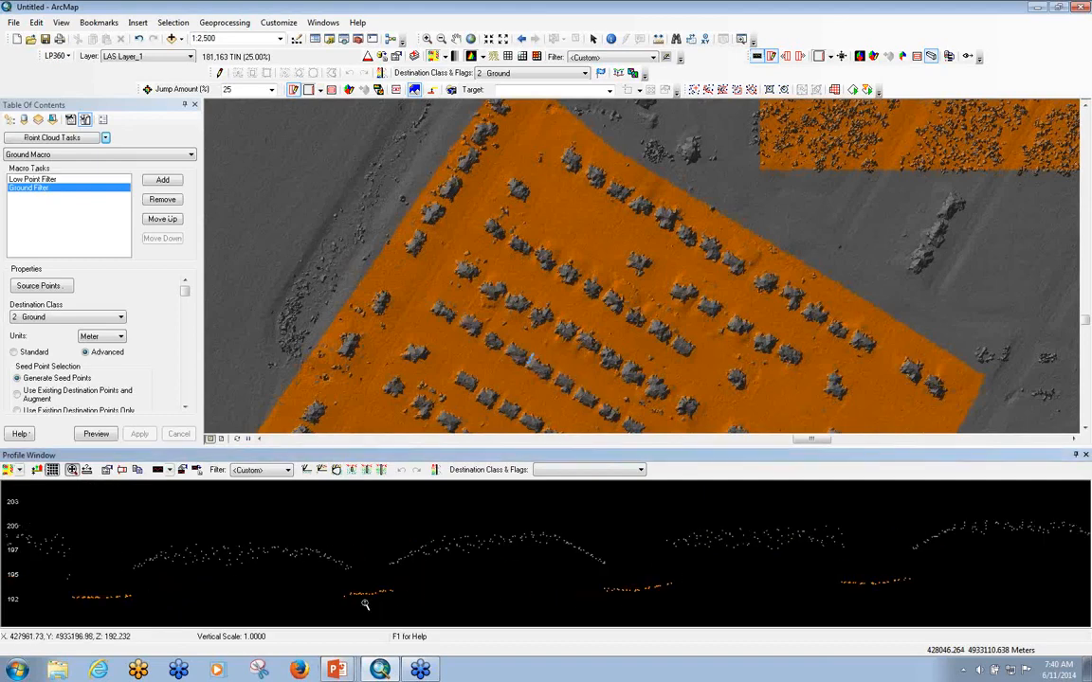
{"action": "key", "text": "Up"}
{"action": "key", "text": "Up"}
{"action": "key", "text": "Up"}
{"action": "key", "text": "Up"}
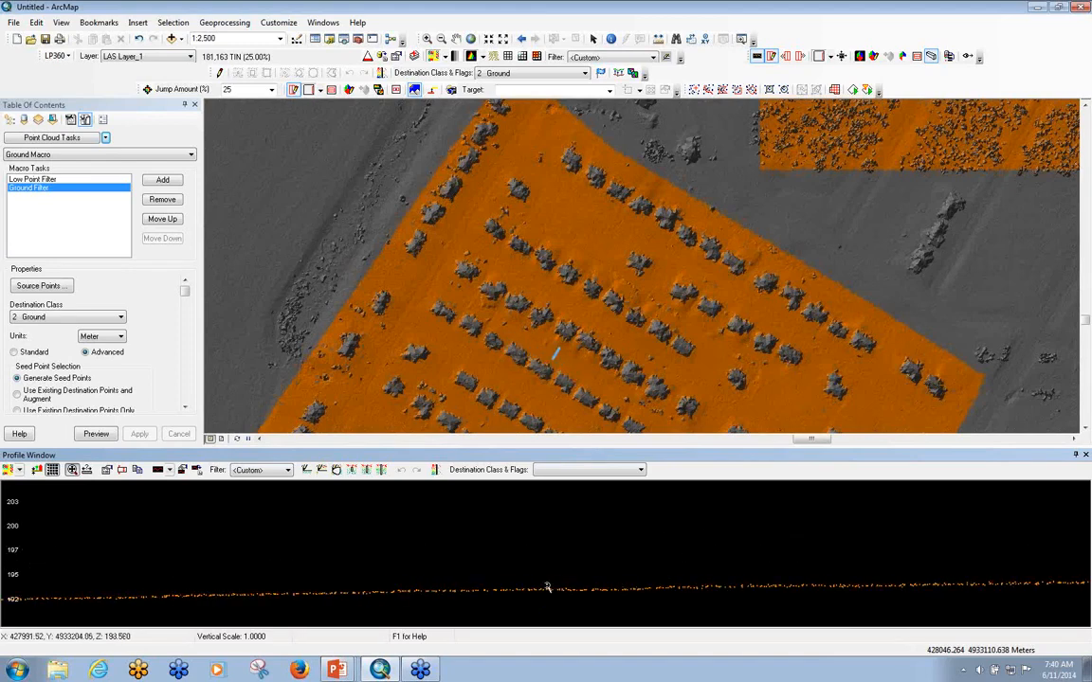
{"action": "key", "text": "Up"}
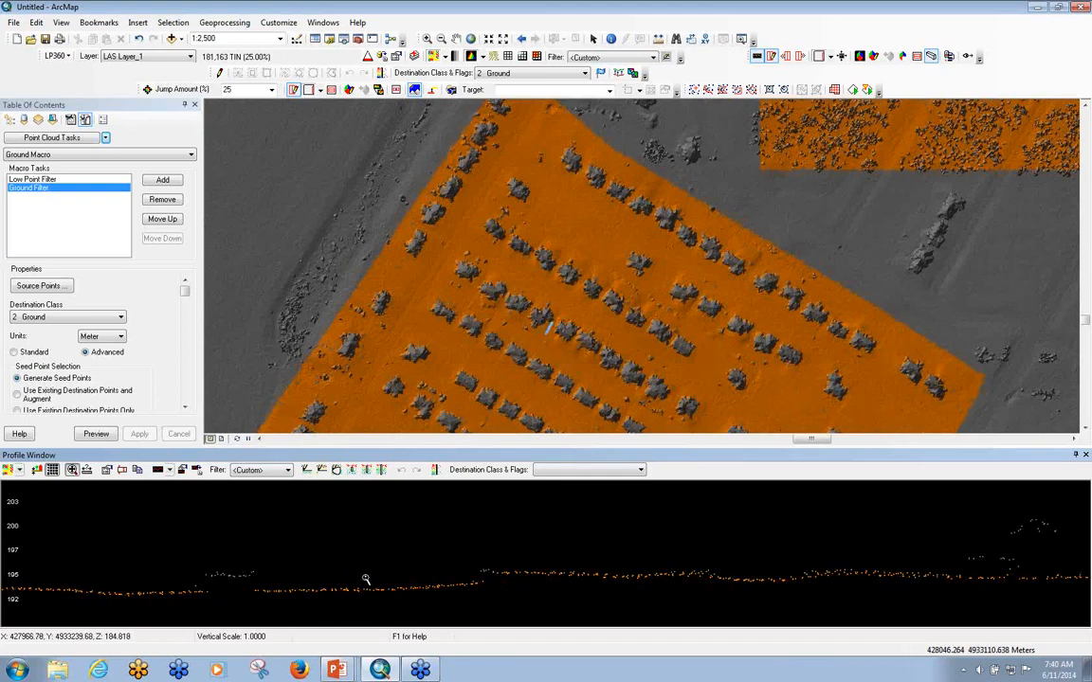
{"action": "left_click", "coordinate": [1075, 456]}
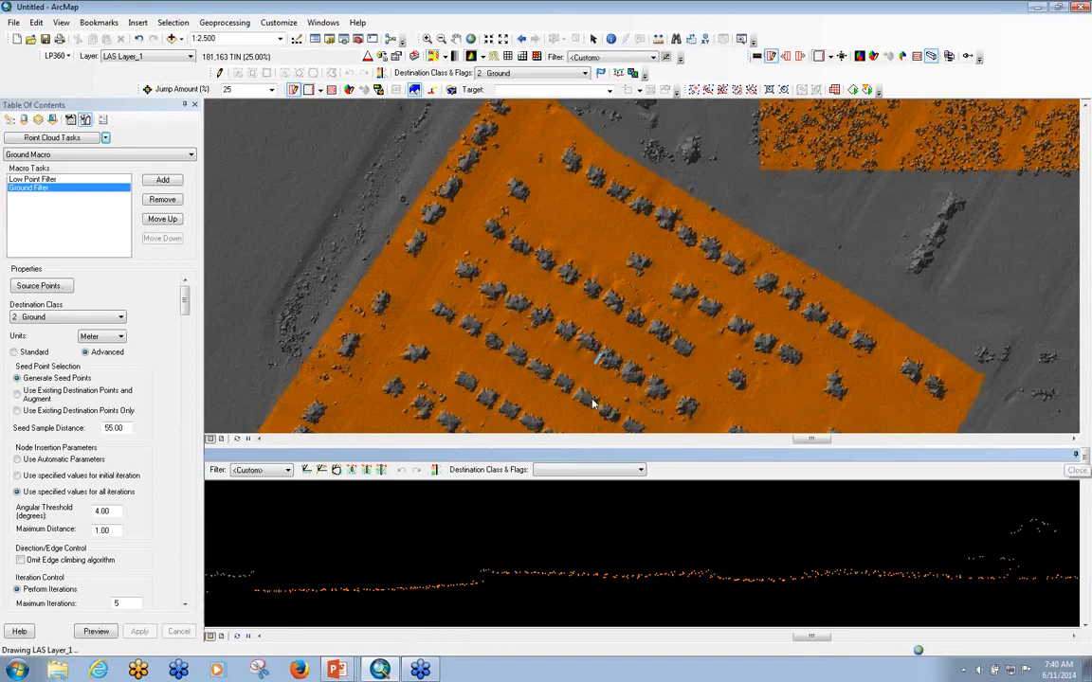
Step: Load the Default Building Filter/Extractor macro and review the settings of its Building Filter and Building Extractor tasks
{"action": "scroll", "coordinate": [560, 409], "scroll_direction": "up", "scroll_amount": 1}
{"action": "scroll", "coordinate": [560, 410], "scroll_direction": "down", "scroll_amount": 2}
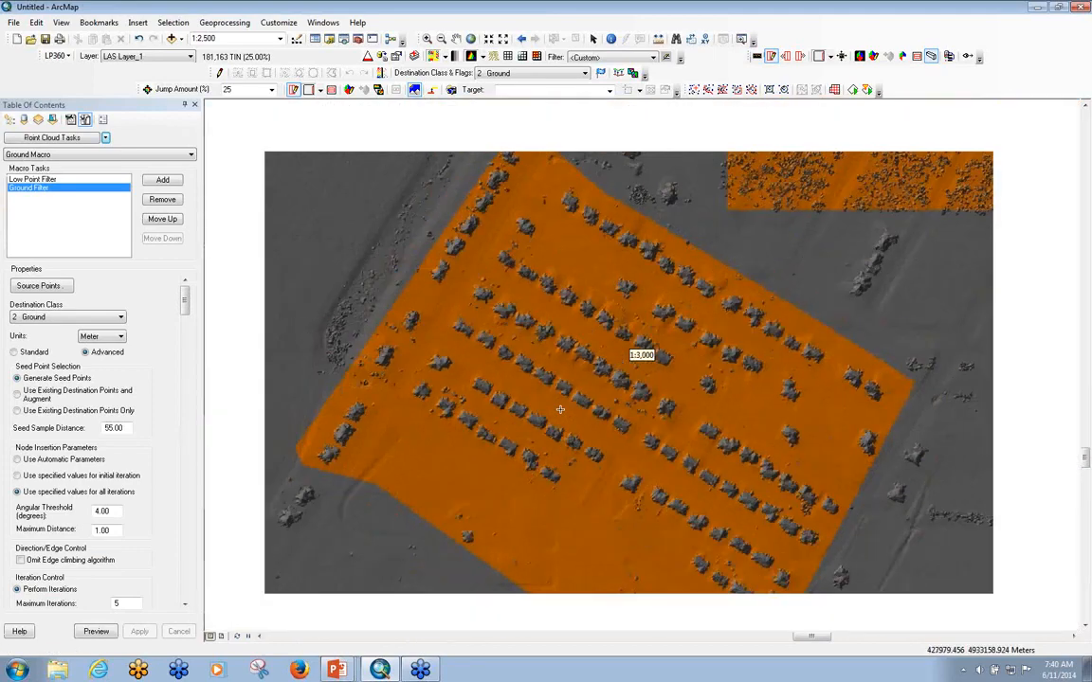
{"action": "left_click", "coordinate": [113, 154]}
{"action": "scroll", "coordinate": [95, 218], "scroll_direction": "up", "scroll_amount": 3}
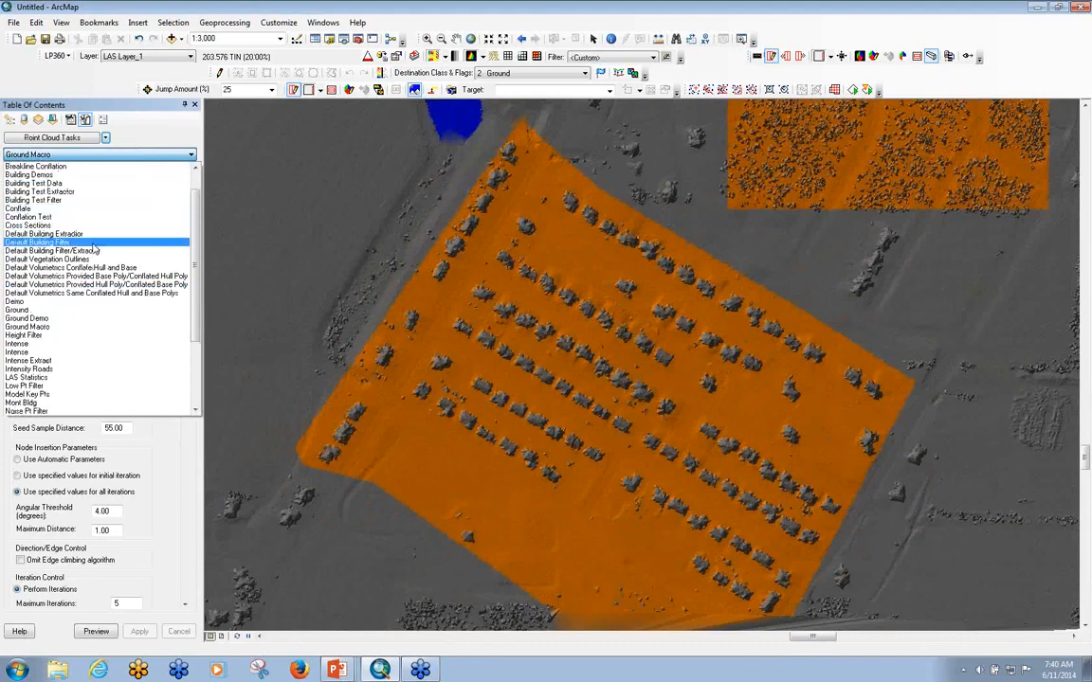
{"action": "left_click", "coordinate": [95, 228]}
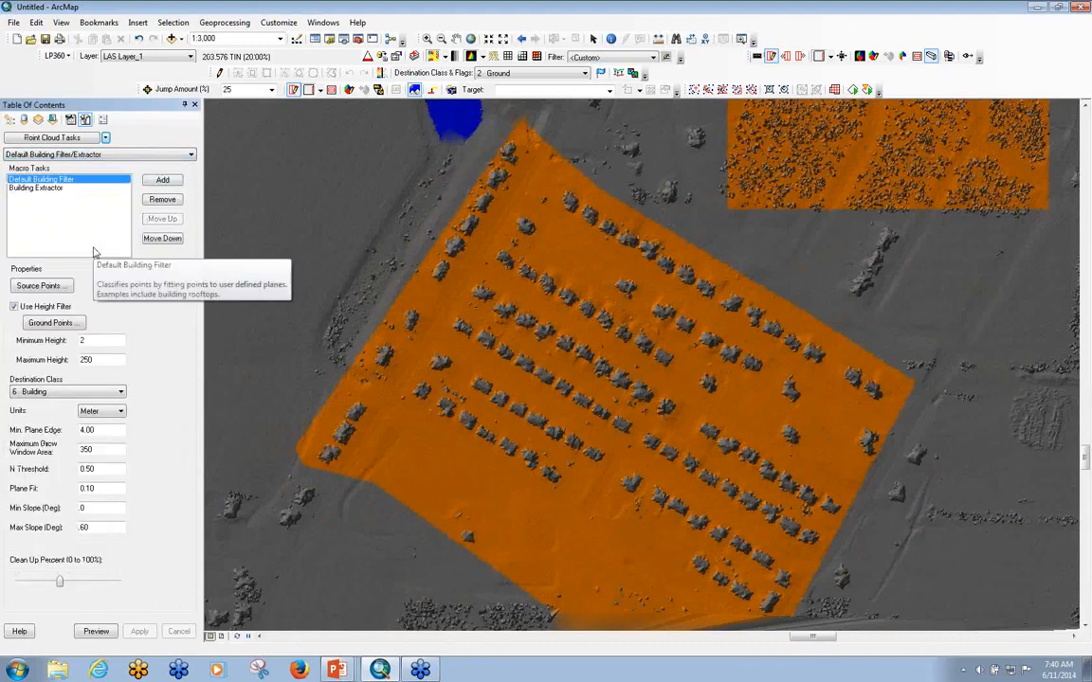
{"action": "left_click", "coordinate": [52, 188]}
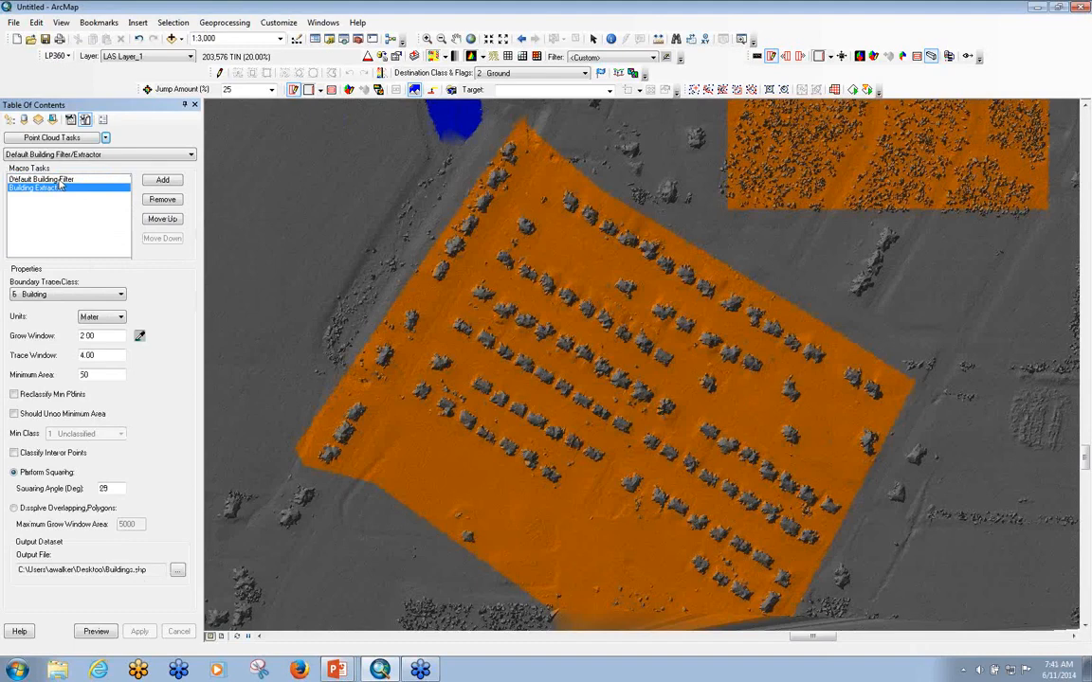
{"action": "left_click", "coordinate": [56, 181]}
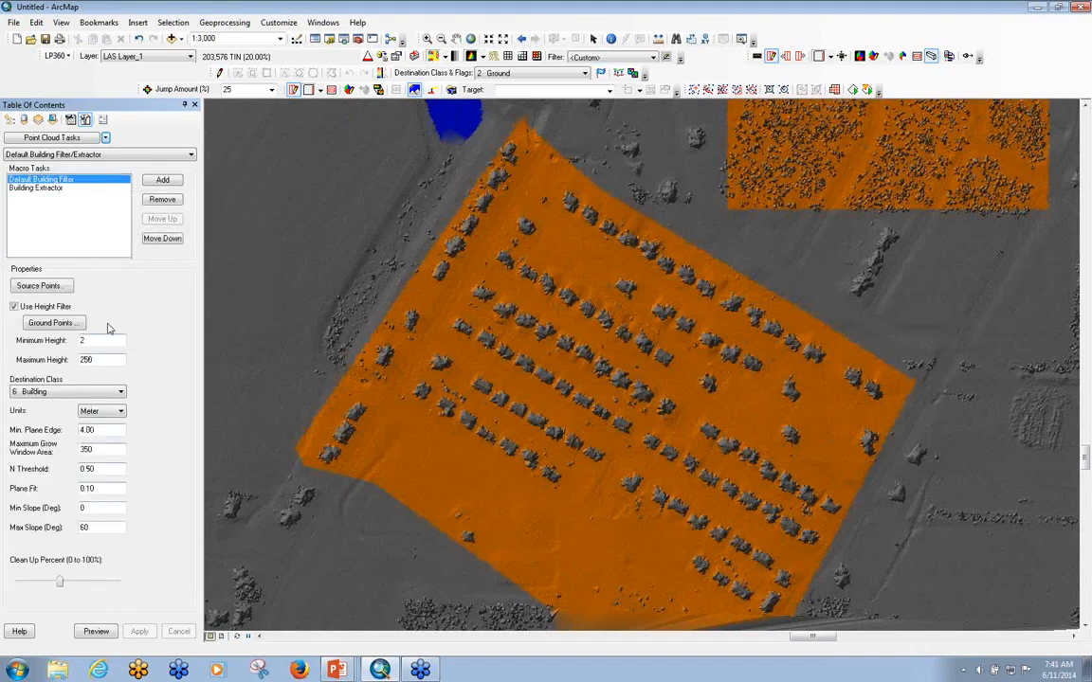
Step: Preview the Default Building Filter/Extractor results in a preview window placed over several diagonal building rows
{"action": "left_click_drag", "start_coordinate": [434, 361], "coordinate": [395, 335]}
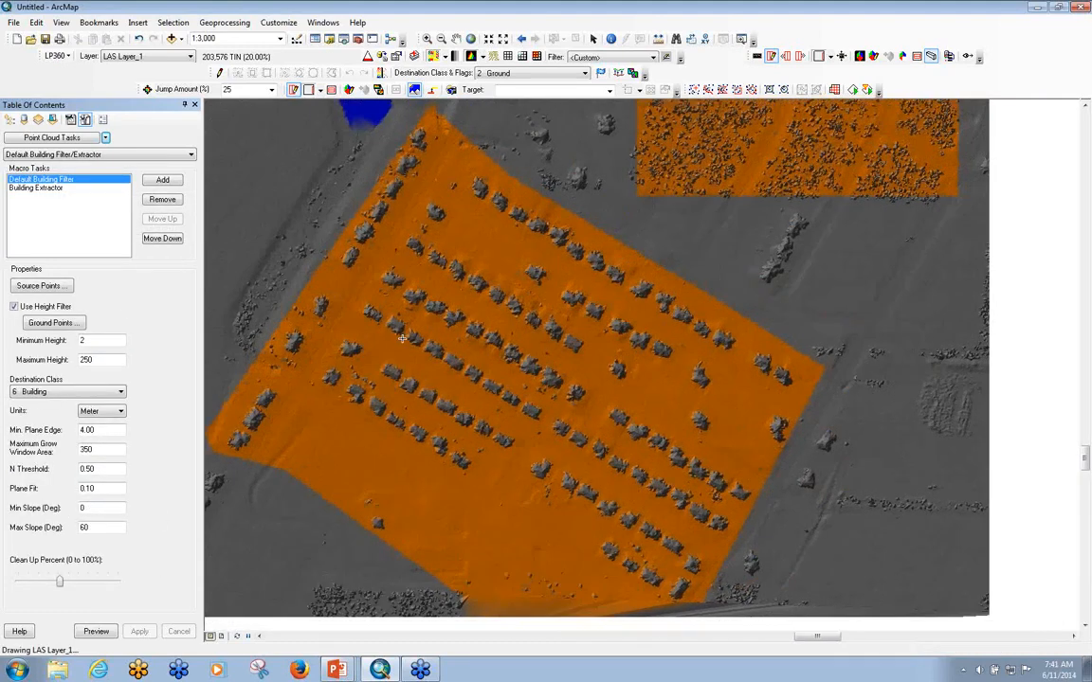
{"action": "scroll", "coordinate": [628, 349], "scroll_direction": "down", "scroll_amount": 4}
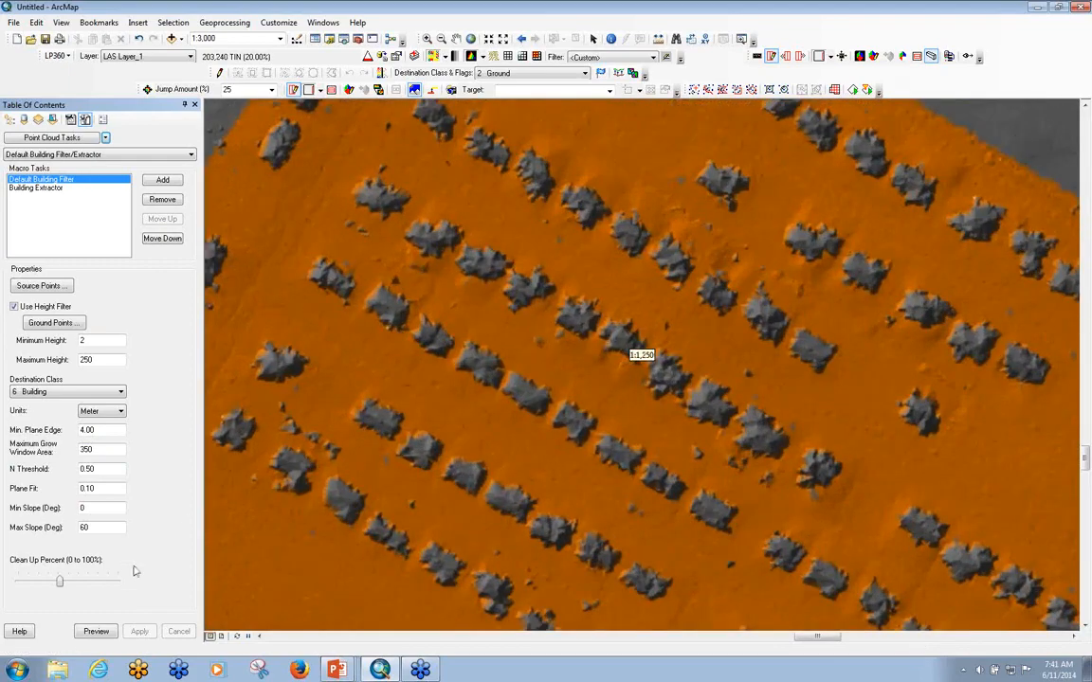
{"action": "left_click", "coordinate": [96, 632]}
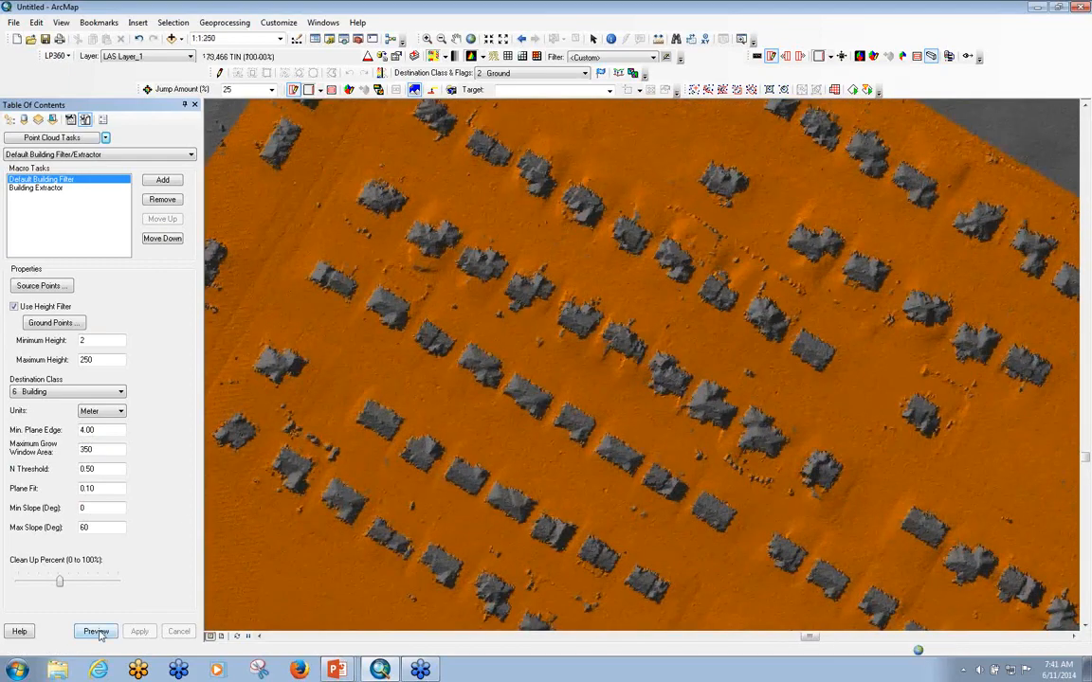
{"action": "left_click_drag", "start_coordinate": [820, 339], "coordinate": [427, 295]}
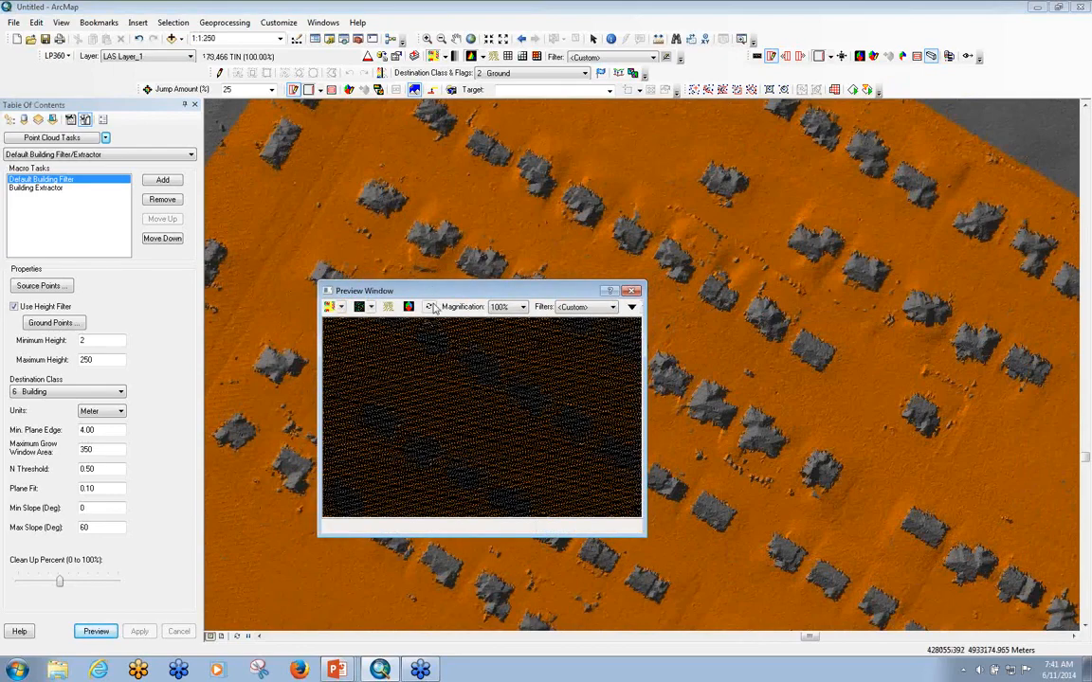
{"action": "left_click", "coordinate": [431, 309]}
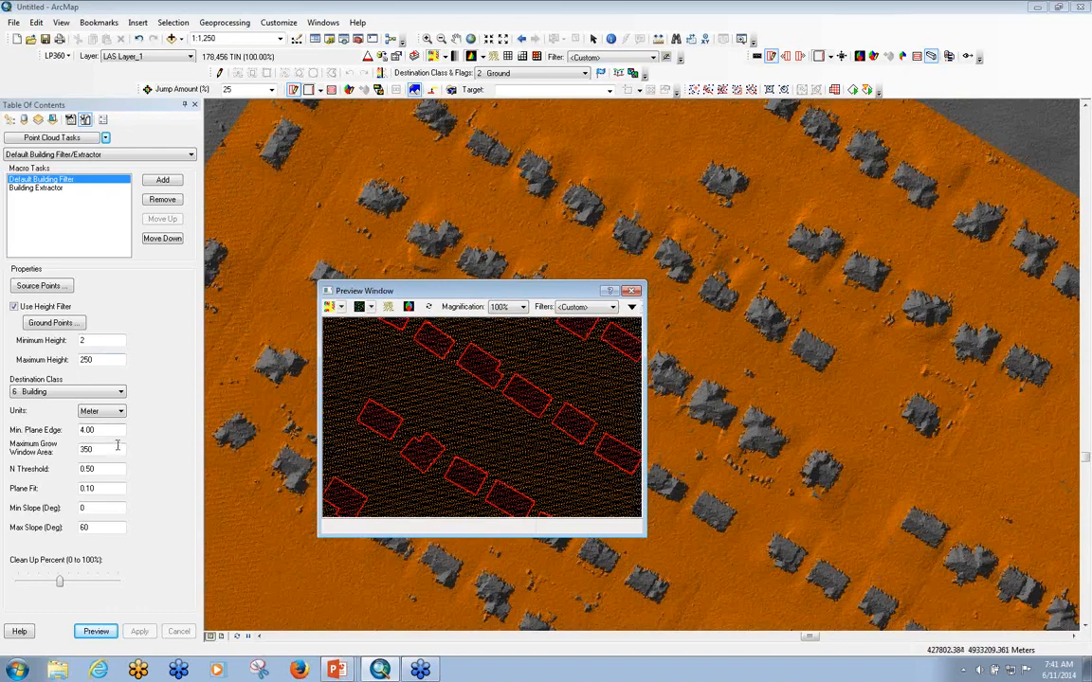
Step: Try minimum plane edge values of 3 and 5 in the Default Building Filter, applying each to the preview
{"action": "double_click", "coordinate": [81, 431]}
{"action": "type", "text": "3"}
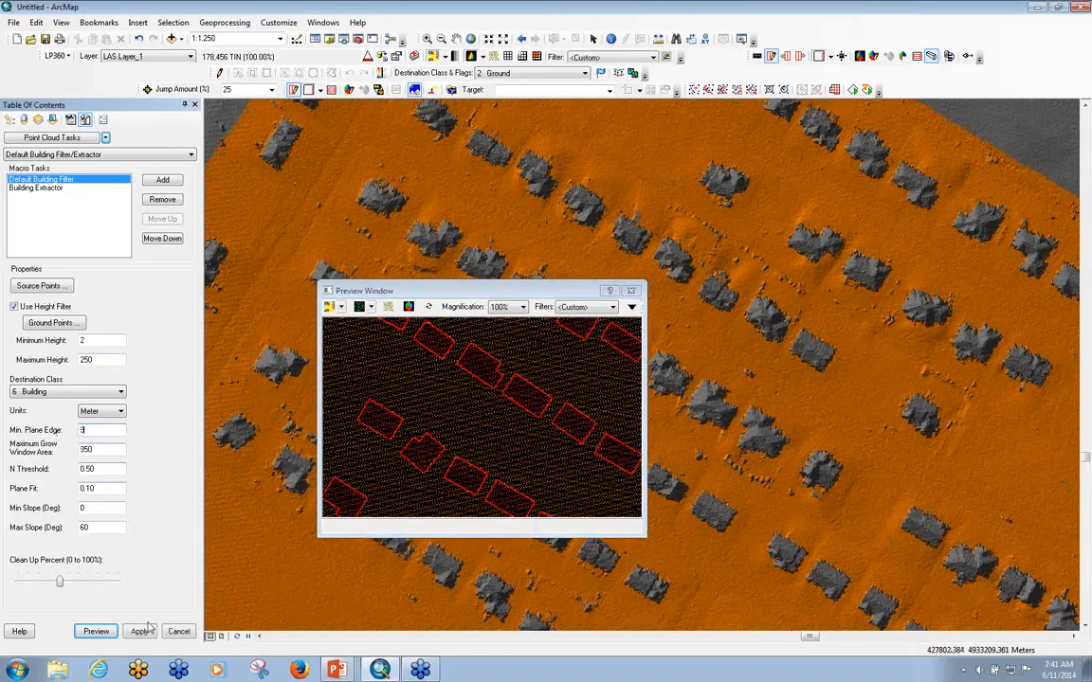
{"action": "left_click", "coordinate": [139, 631]}
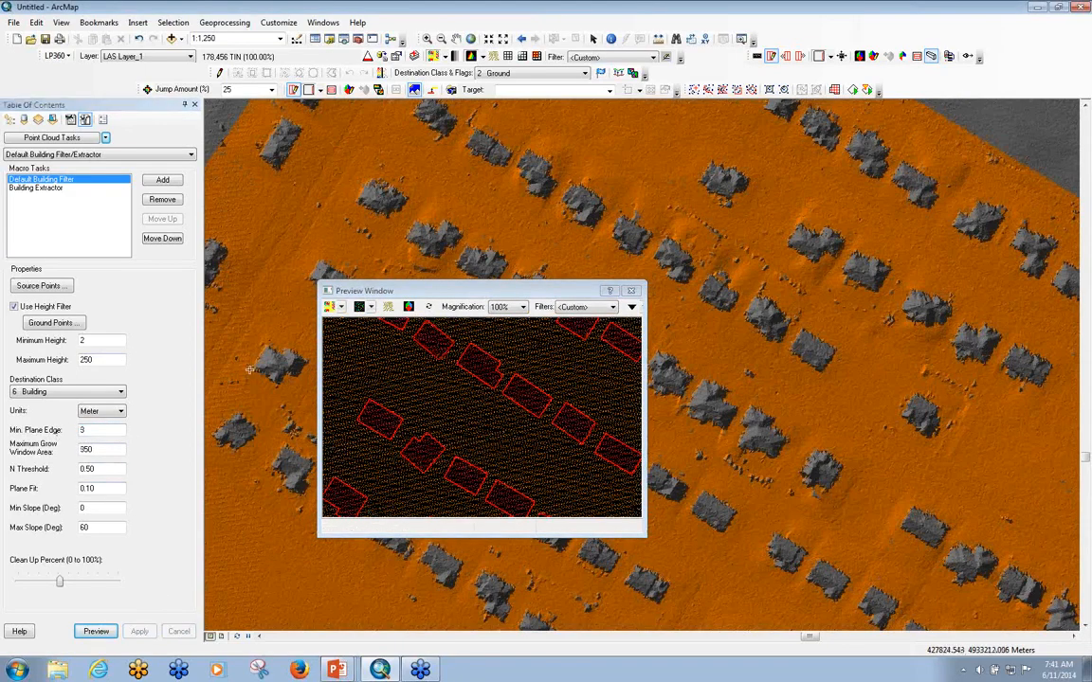
{"action": "key", "text": "BackSpace"}
{"action": "type", "text": "5"}
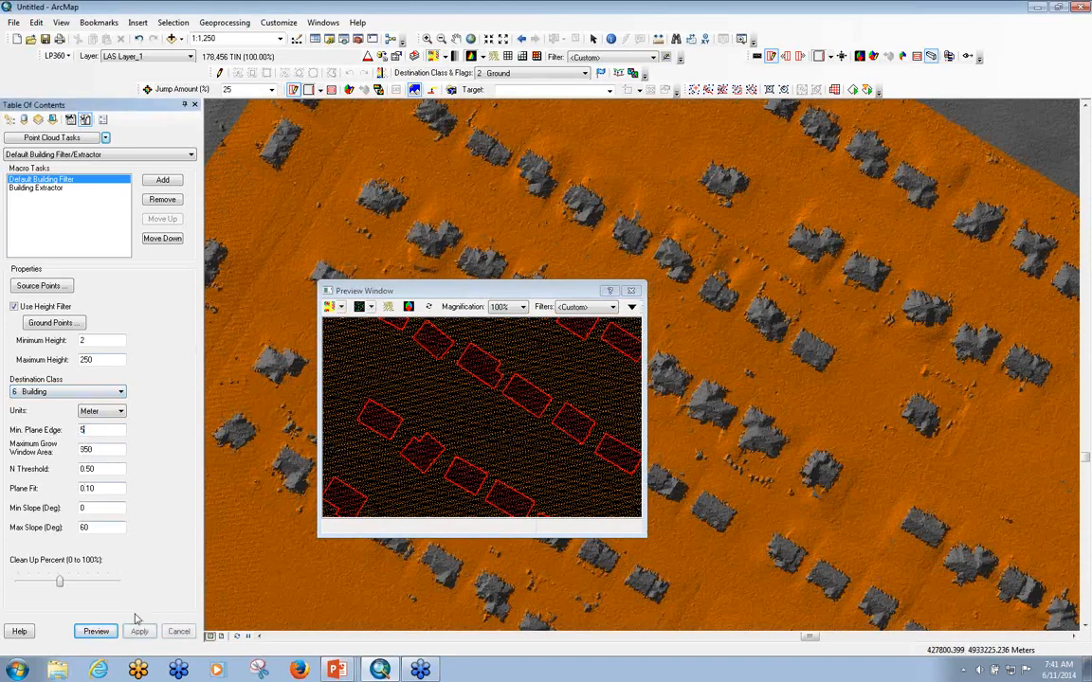
{"action": "left_click", "coordinate": [139, 632]}
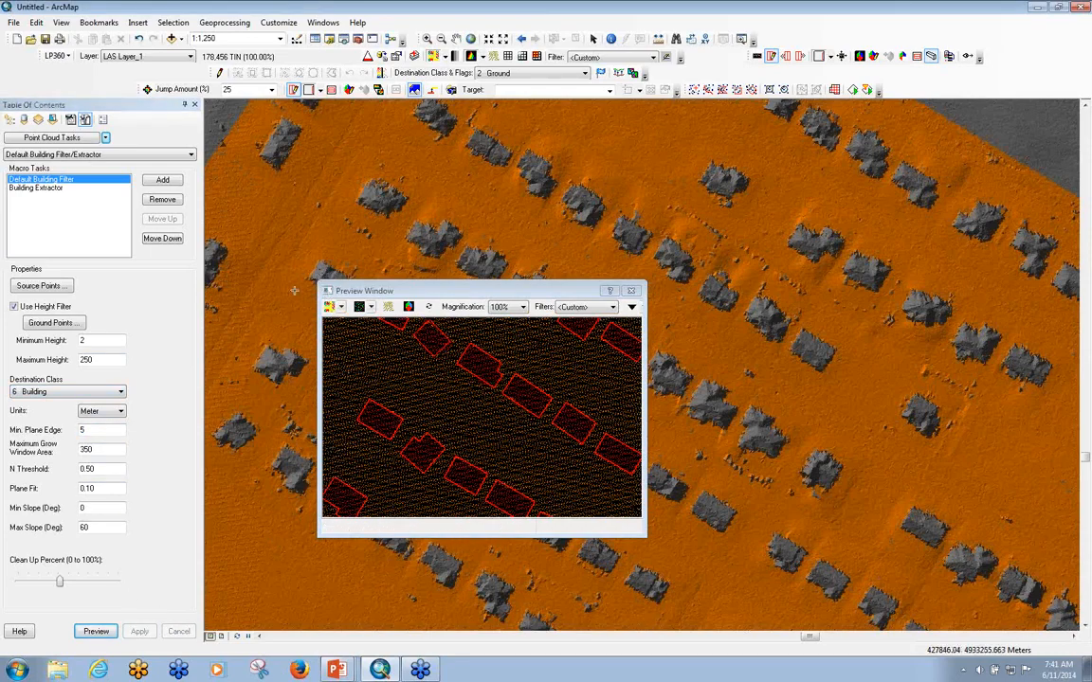
Step: Set the Default Building Filter's minimum plane edge to 4 and apply it to the preview
{"action": "left_click", "coordinate": [85, 431]}
{"action": "key", "text": "BackSpace"}
{"action": "type", "text": "4"}
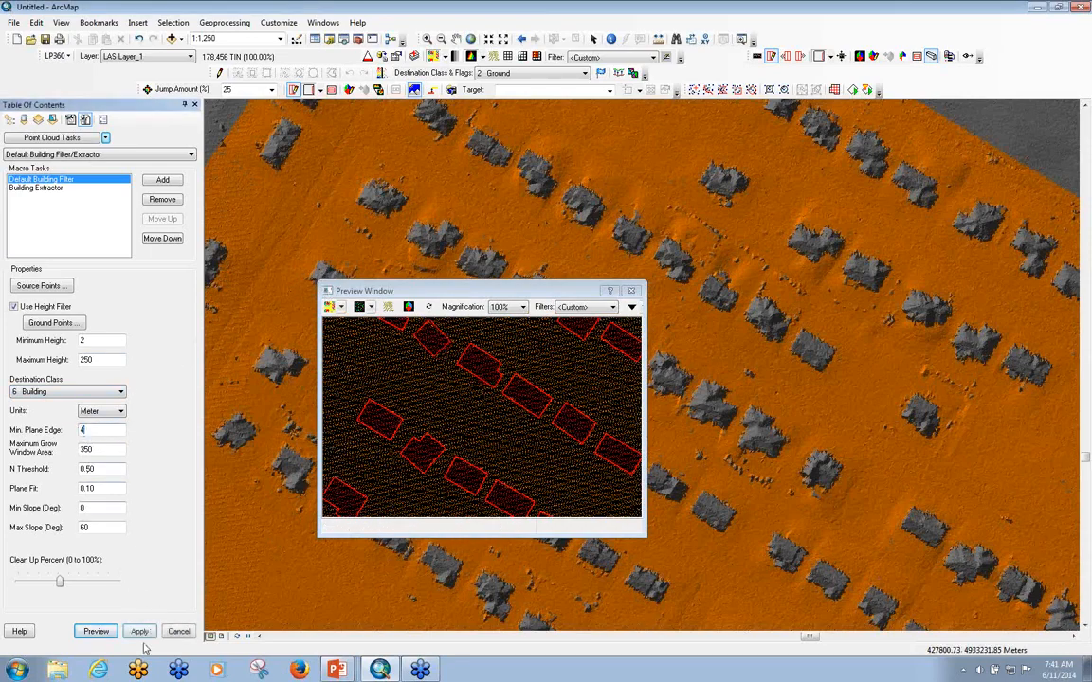
{"action": "left_click", "coordinate": [140, 631]}
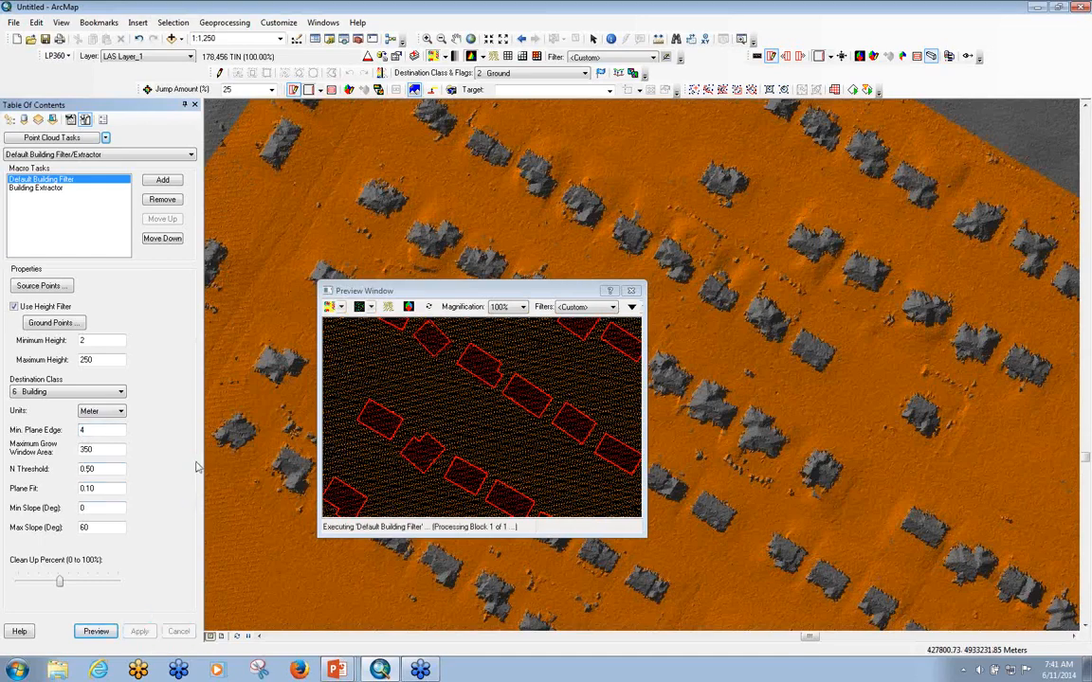
Step: Run the Default Building Filter/Extractor macro by polygon over the central diagonal building rows, and select its Building Extractor task
{"action": "scroll", "coordinate": [640, 352], "scroll_direction": "down", "scroll_amount": 3}
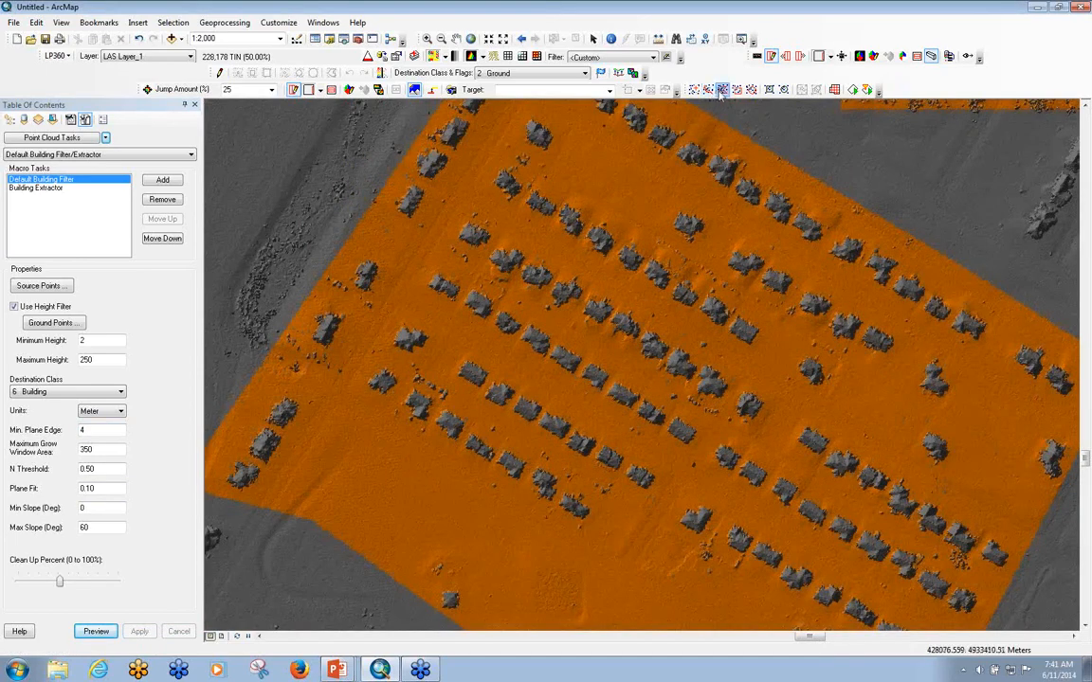
{"action": "left_click", "coordinate": [505, 148]}
{"action": "left_click", "coordinate": [783, 313]}
{"action": "left_click", "coordinate": [622, 567]}
{"action": "double_click", "coordinate": [322, 416]}
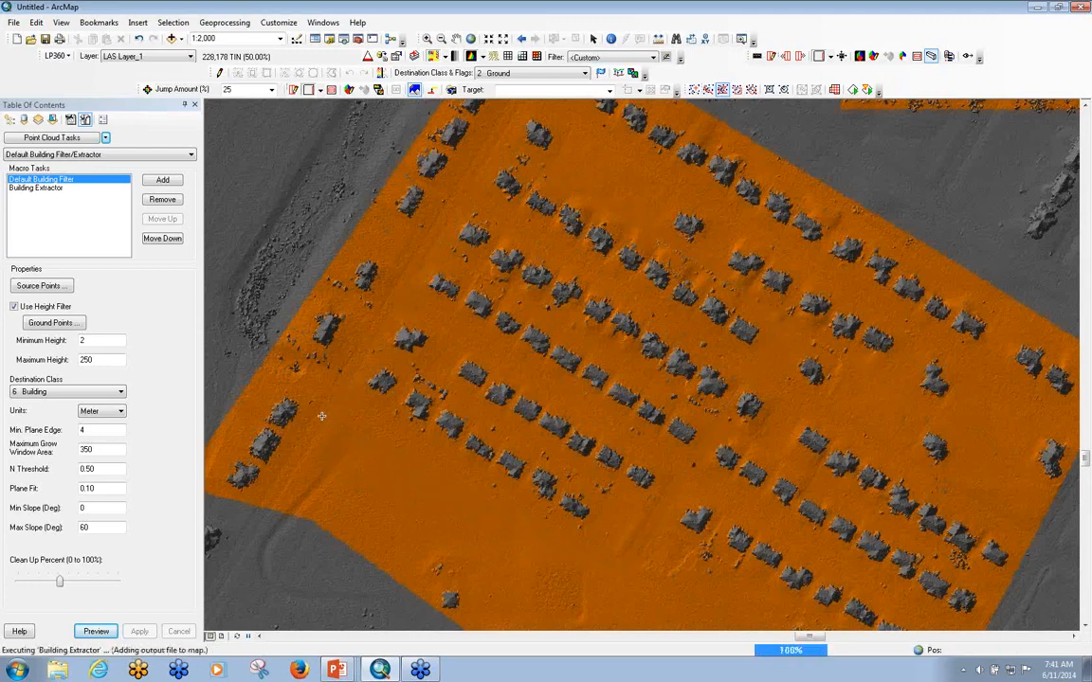
{"action": "left_click", "coordinate": [36, 188]}
Step: Display the map's layer list and hide the Buildings_sqr.shp layer
{"action": "left_click", "coordinate": [9, 119]}
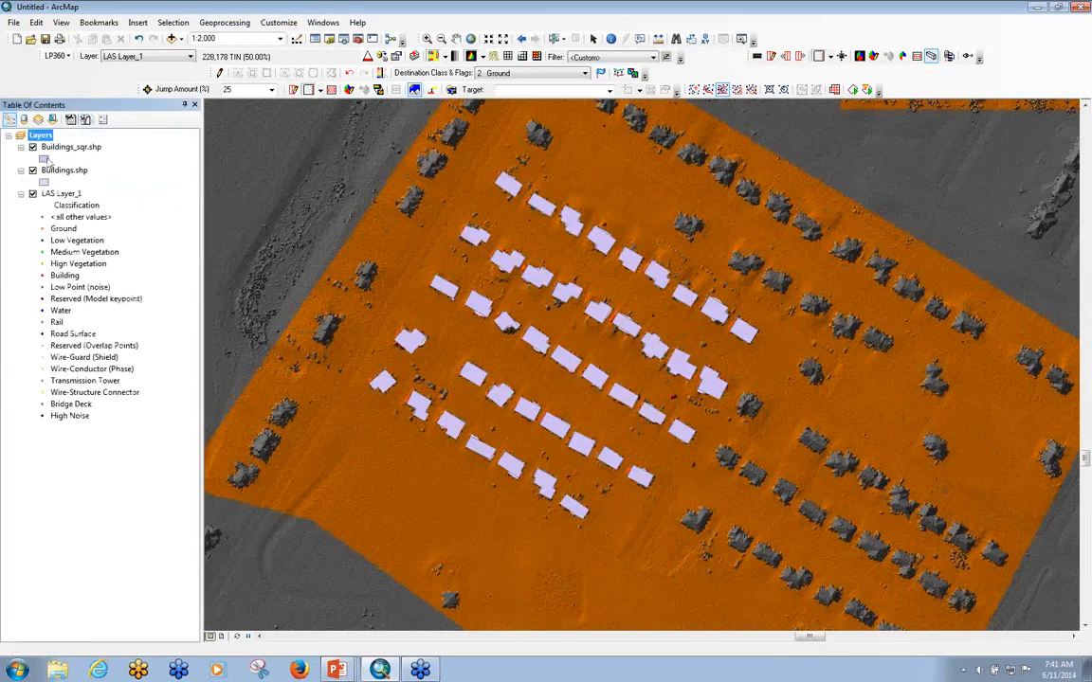
{"action": "left_click", "coordinate": [32, 147]}
{"action": "scroll", "coordinate": [567, 315], "scroll_direction": "up", "scroll_amount": 1}
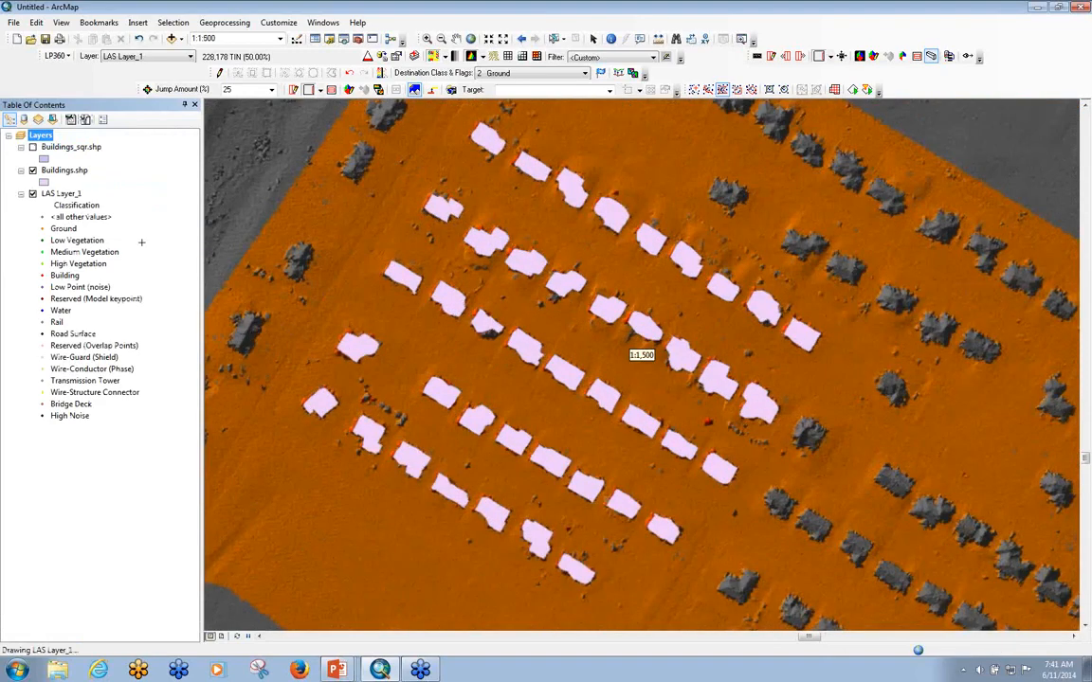
Step: Symbolize Buildings.shp with the Hollow style, an outline width of 2 and a yellow outline color
{"action": "left_click", "coordinate": [43, 181]}
{"action": "left_click", "coordinate": [257, 242]}
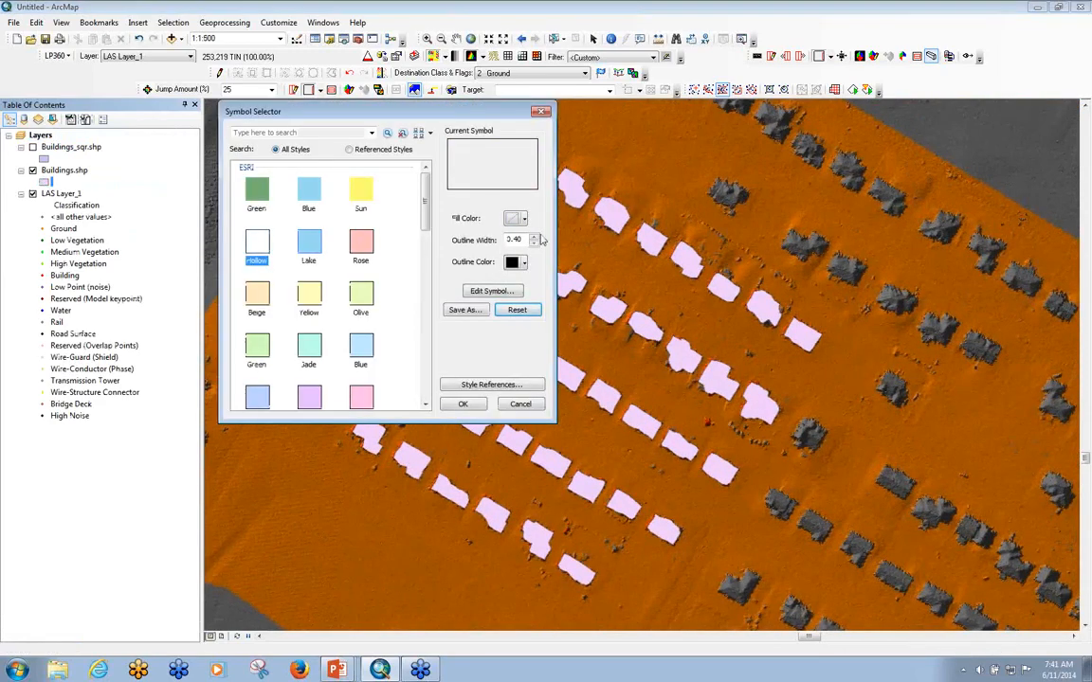
{"action": "double_click", "coordinate": [513, 240]}
{"action": "type", "text": "2"}
{"action": "left_click", "coordinate": [523, 262]}
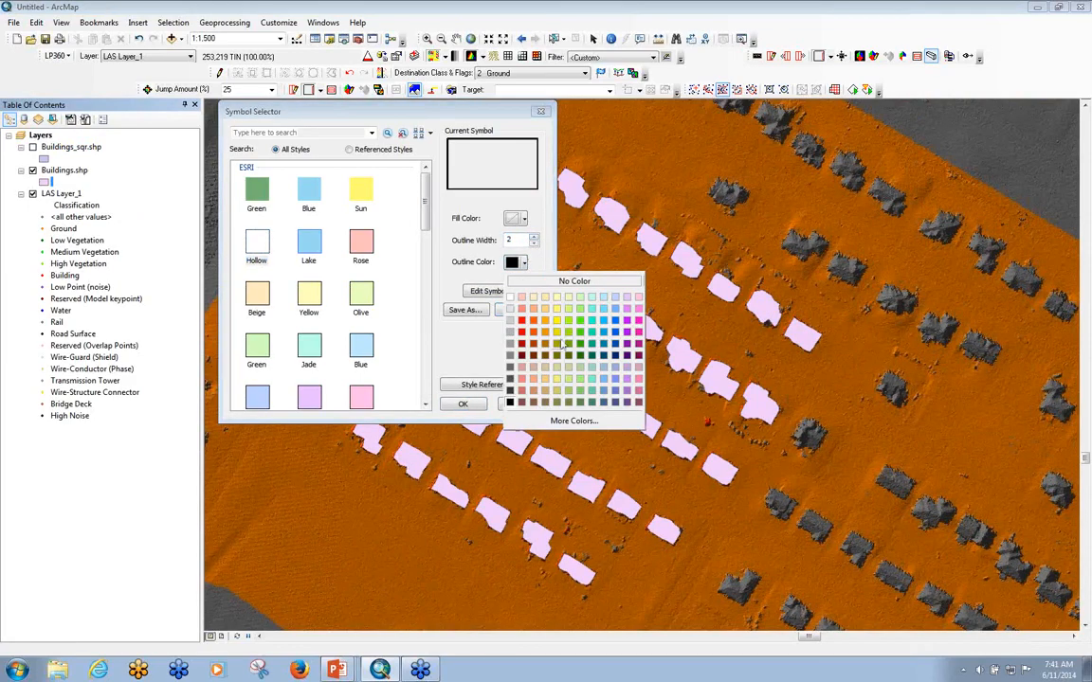
{"action": "left_click", "coordinate": [560, 325]}
{"action": "left_click", "coordinate": [462, 404]}
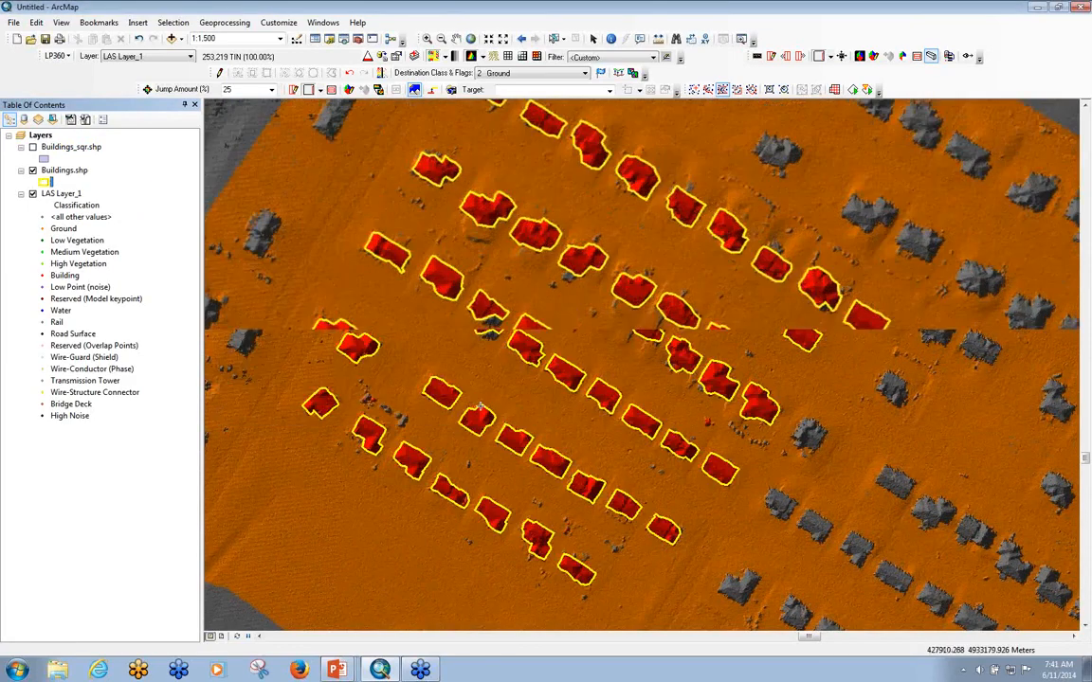
Step: Show Buildings_sqr.shp again and symbolize it with the Hollow style, an outline width of 2 and a yellow outline color
{"action": "scroll", "coordinate": [490, 398], "scroll_direction": "down", "scroll_amount": 2}
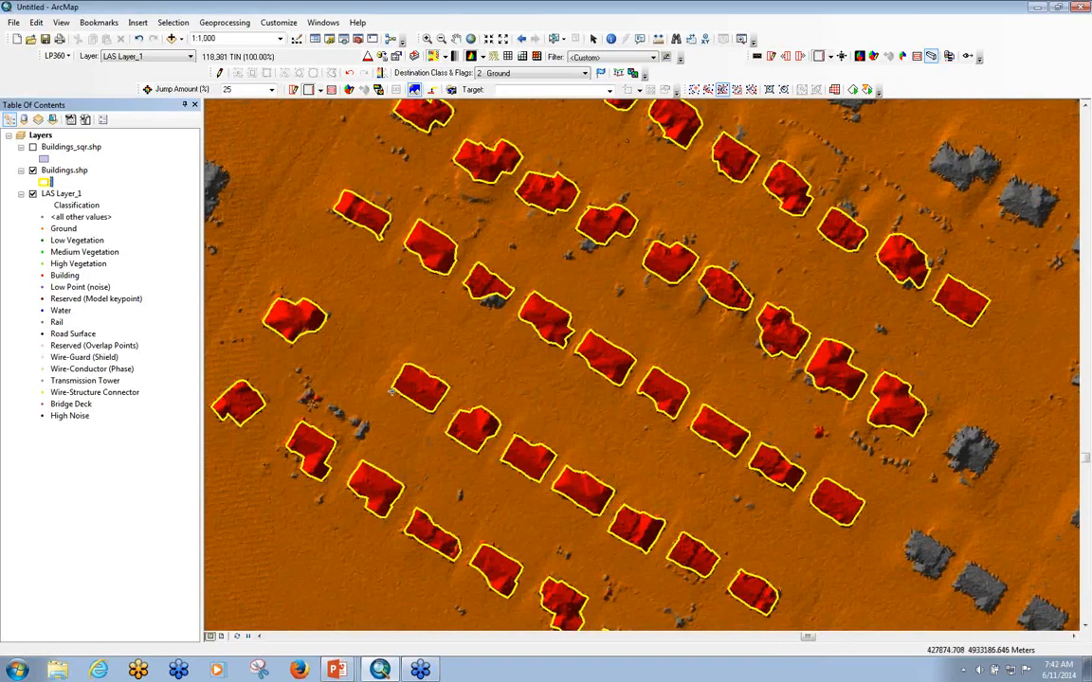
{"action": "scroll", "coordinate": [393, 379], "scroll_direction": "down", "scroll_amount": 3}
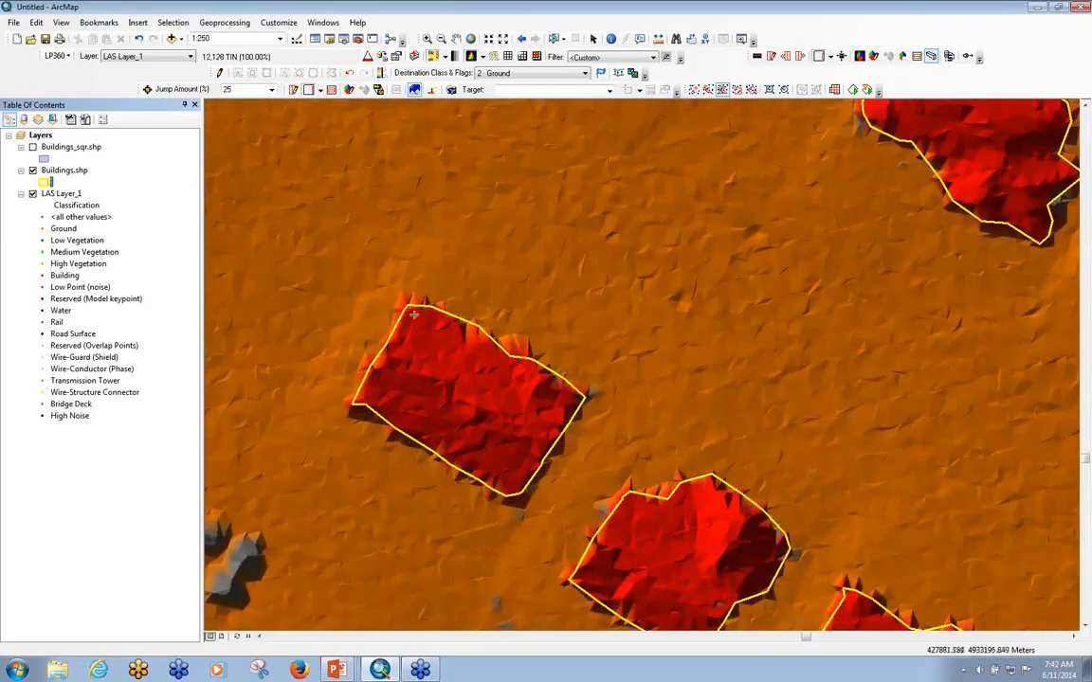
{"action": "scroll", "coordinate": [607, 394], "scroll_direction": "up", "scroll_amount": 3}
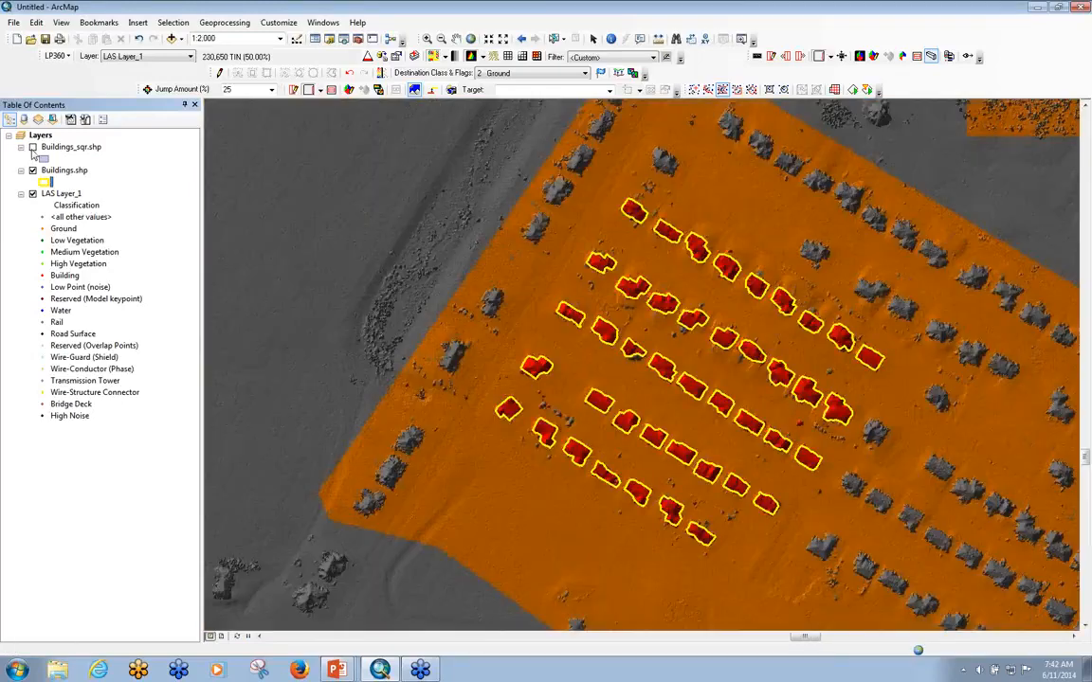
{"action": "left_click", "coordinate": [32, 146]}
{"action": "left_click", "coordinate": [42, 158]}
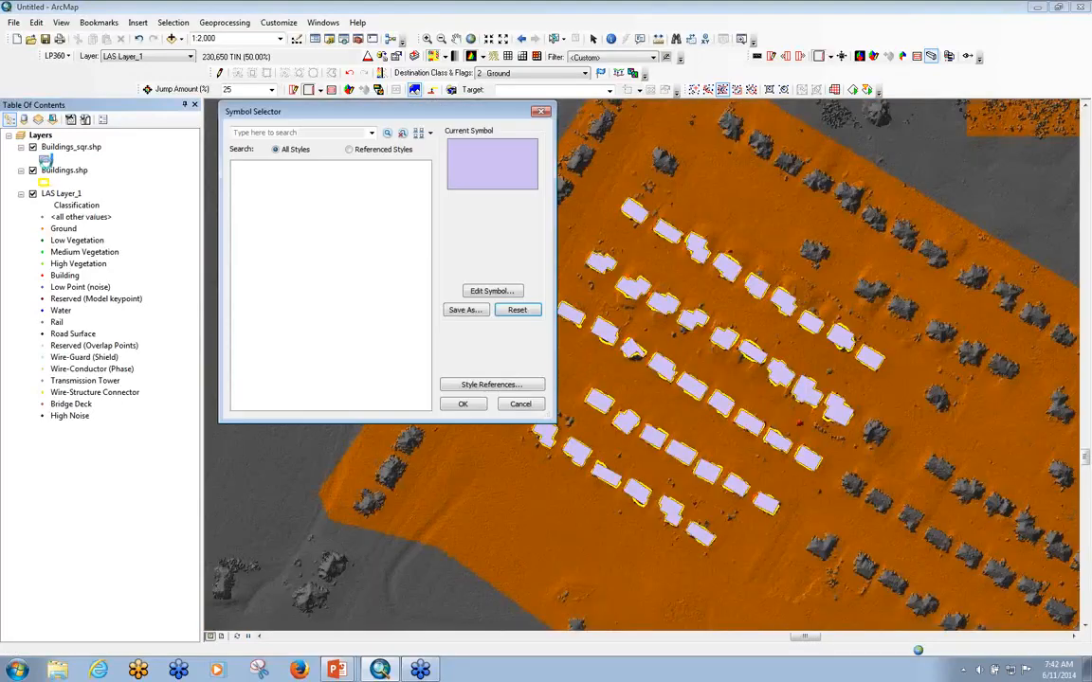
{"action": "left_click", "coordinate": [257, 242]}
{"action": "double_click", "coordinate": [513, 240]}
{"action": "type", "text": "2"}
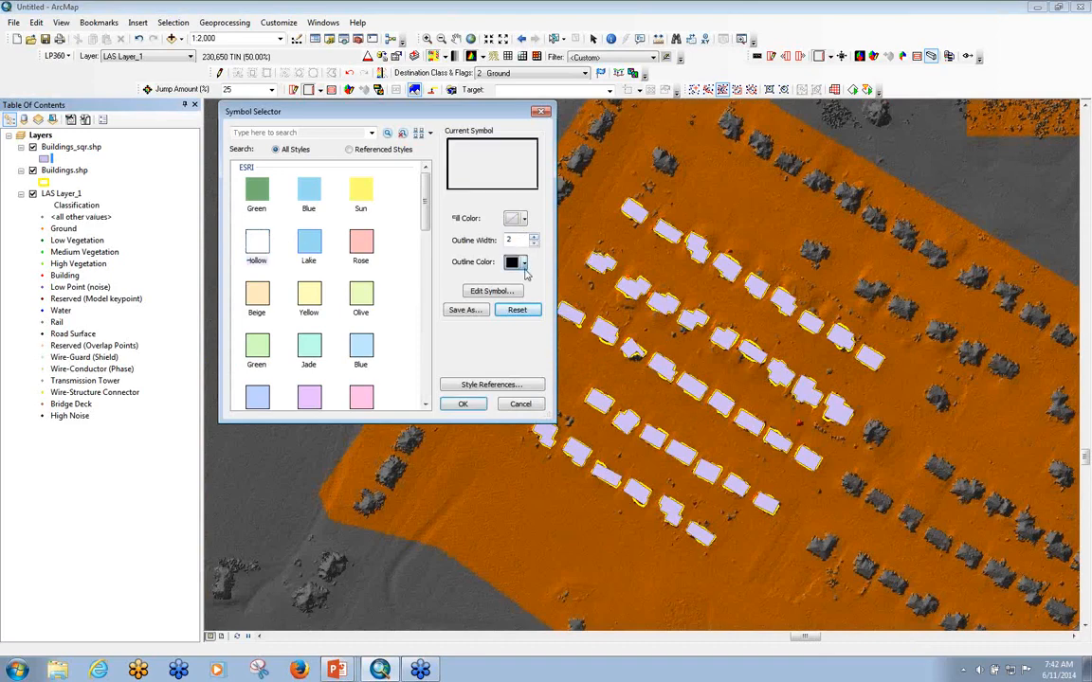
{"action": "left_click", "coordinate": [523, 262]}
{"action": "left_click", "coordinate": [560, 324]}
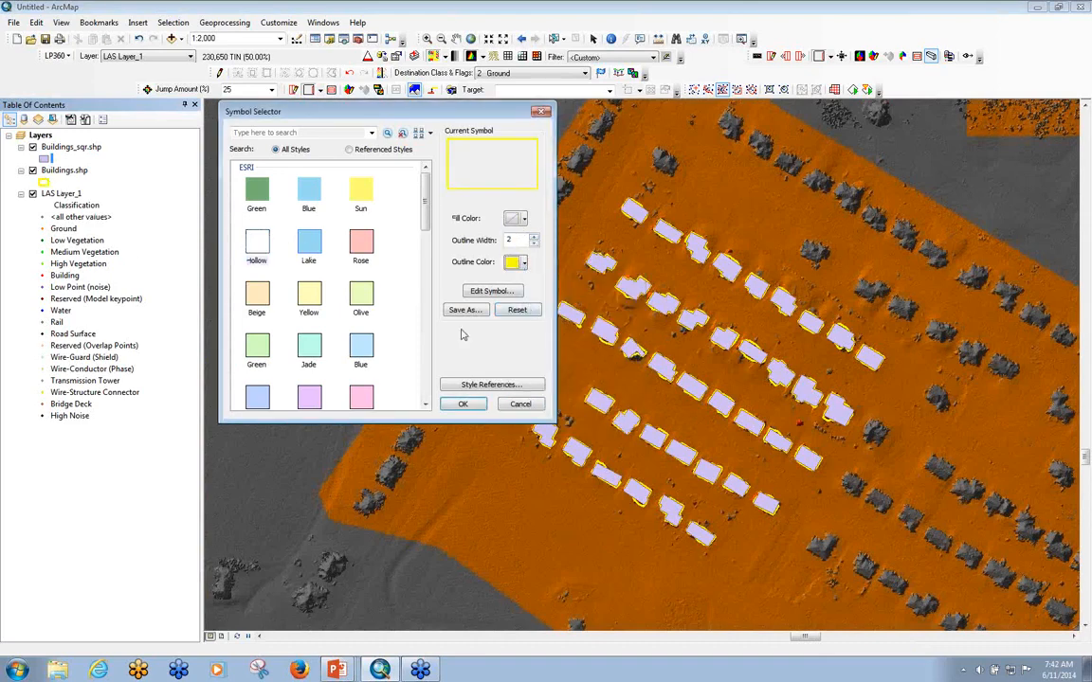
{"action": "left_click", "coordinate": [468, 409]}
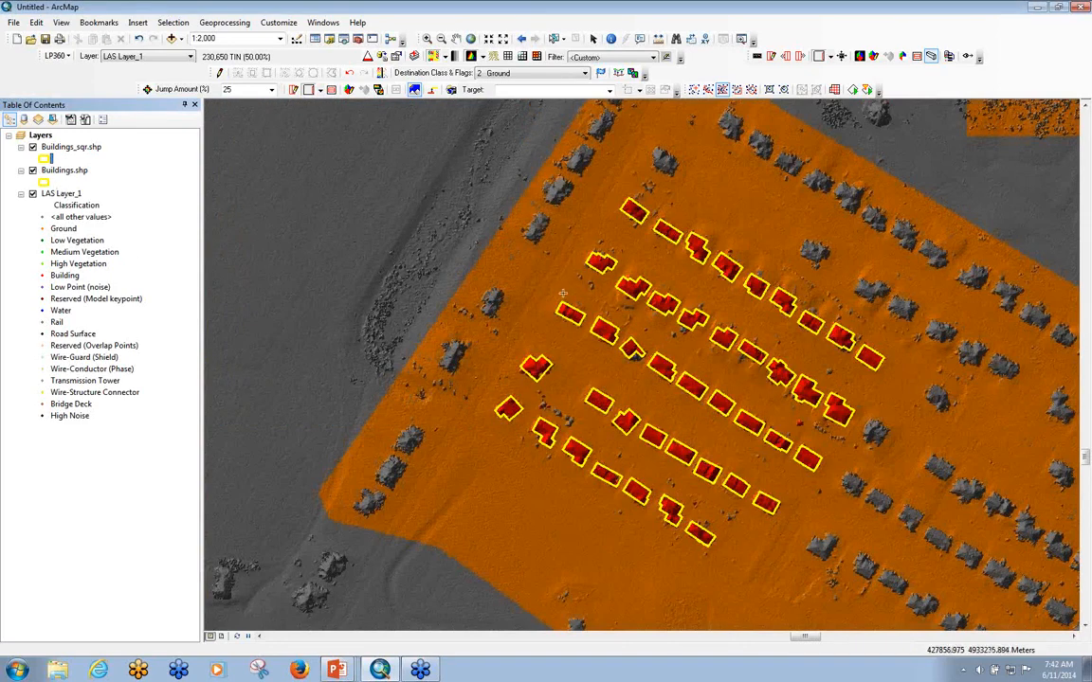
Step: Hide Buildings.shp and examine how the squared outlines fit the classified building points along the rows
{"action": "scroll", "coordinate": [636, 367], "scroll_direction": "down", "scroll_amount": 2}
{"action": "scroll", "coordinate": [636, 367], "scroll_direction": "down", "scroll_amount": 3}
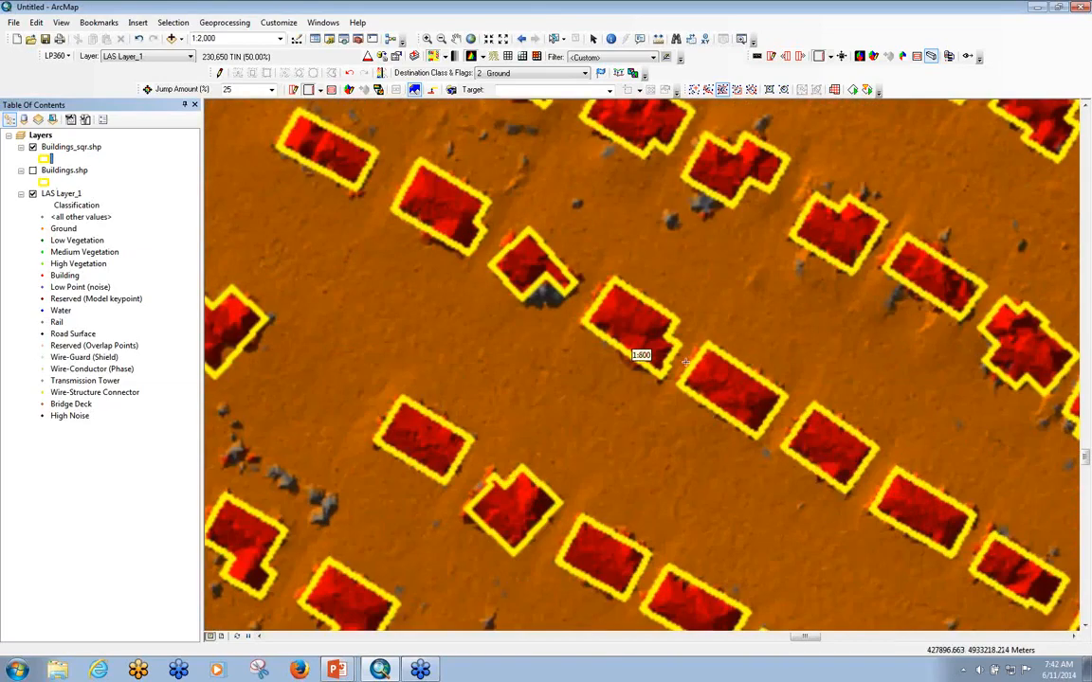
{"action": "left_click_drag", "start_coordinate": [613, 566], "coordinate": [522, 431]}
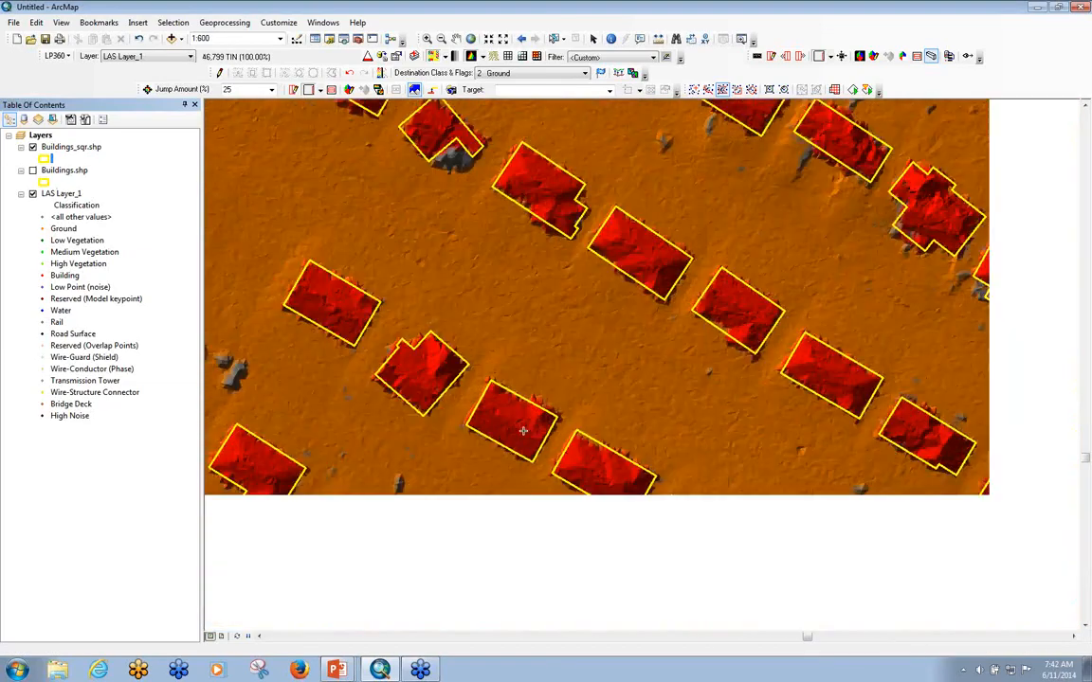
{"action": "left_click_drag", "start_coordinate": [513, 386], "coordinate": [538, 235]}
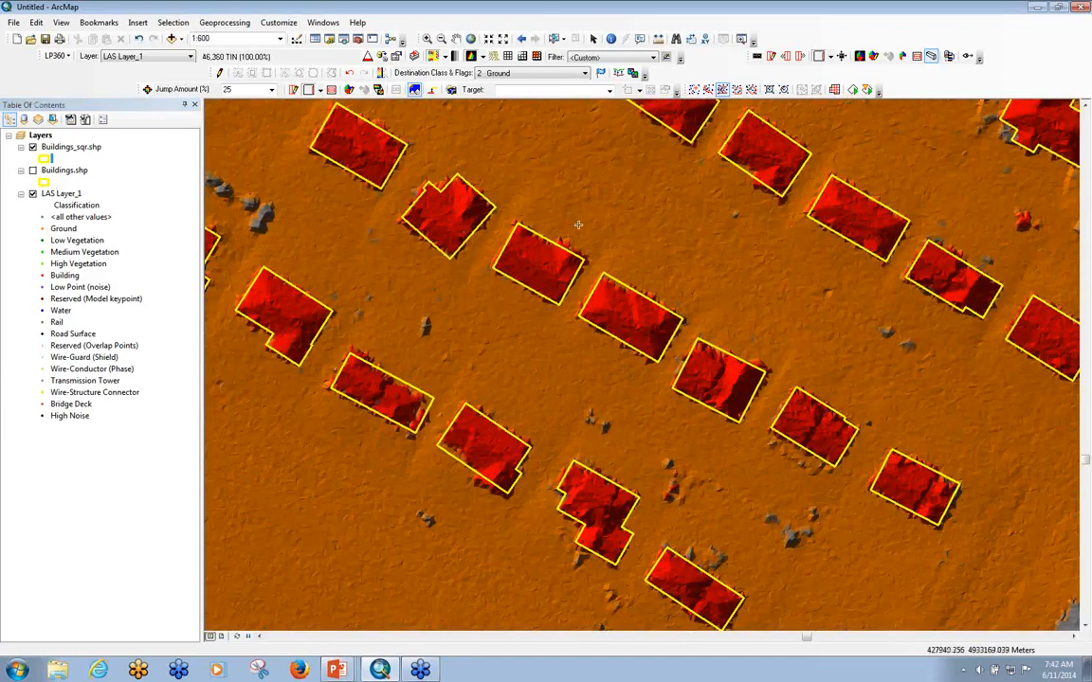
{"action": "left_click_drag", "start_coordinate": [409, 160], "coordinate": [466, 338]}
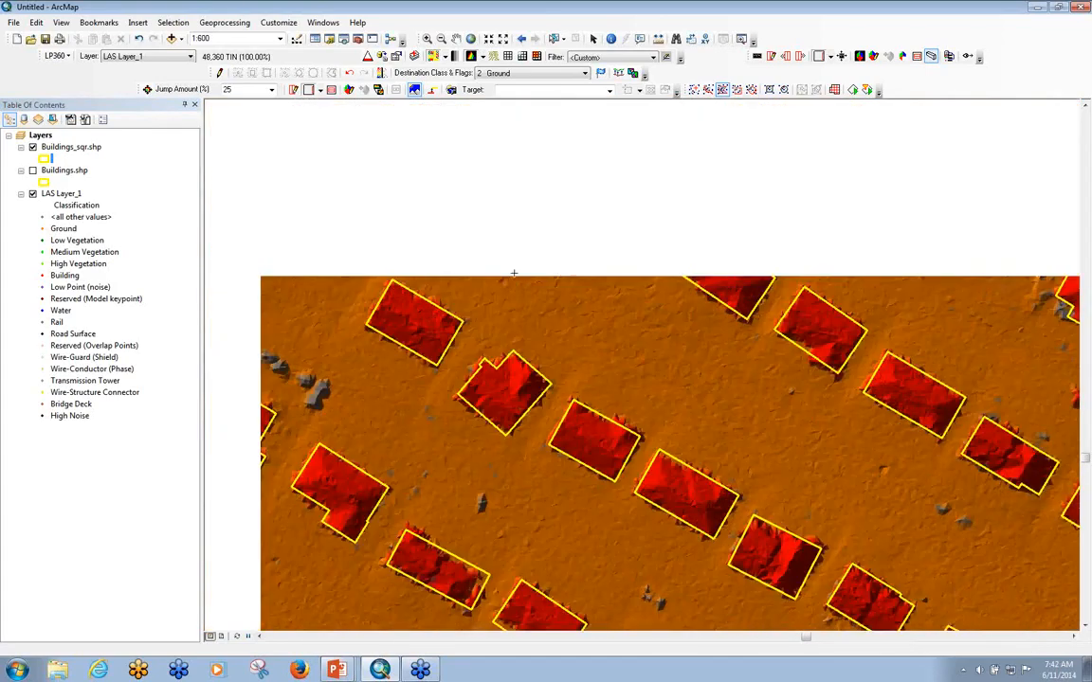
{"action": "scroll", "coordinate": [633, 356], "scroll_direction": "down", "scroll_amount": 3}
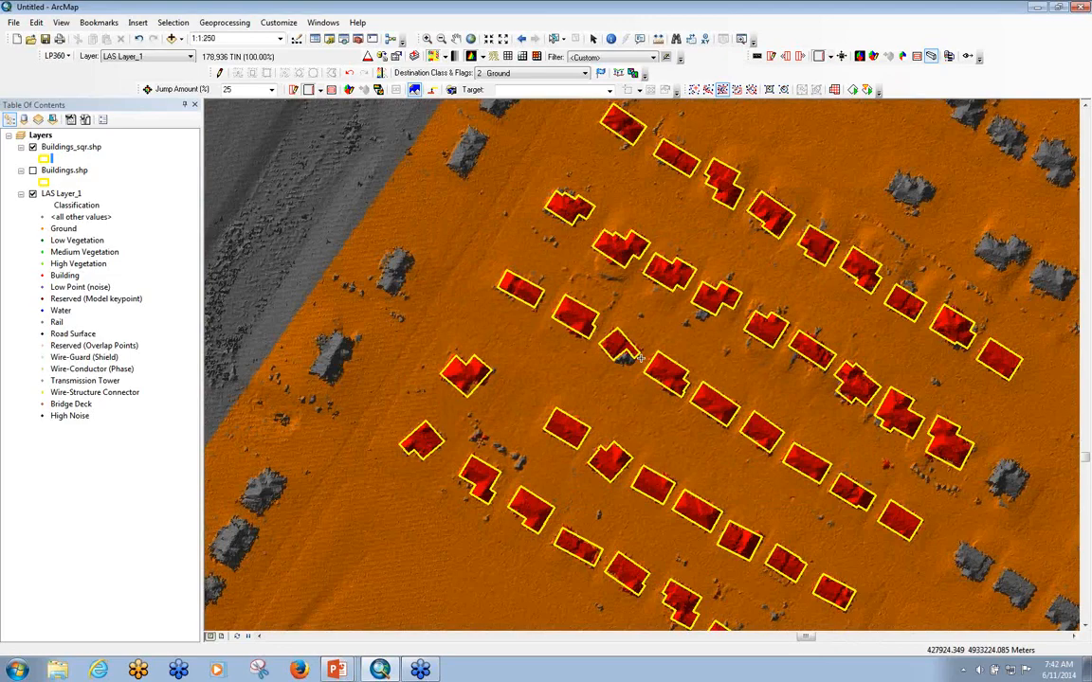
Step: Create a QA/QC shapefile named QC.shp for recording issues
{"action": "scroll", "coordinate": [641, 356], "scroll_direction": "up", "scroll_amount": 3}
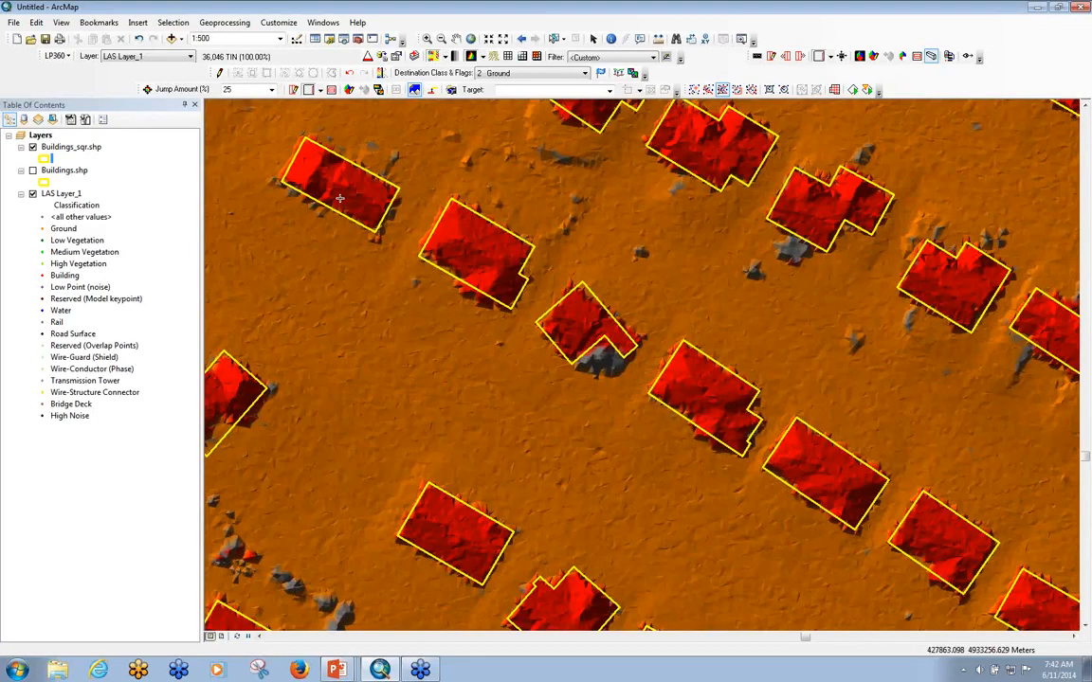
{"action": "left_click", "coordinate": [220, 74]}
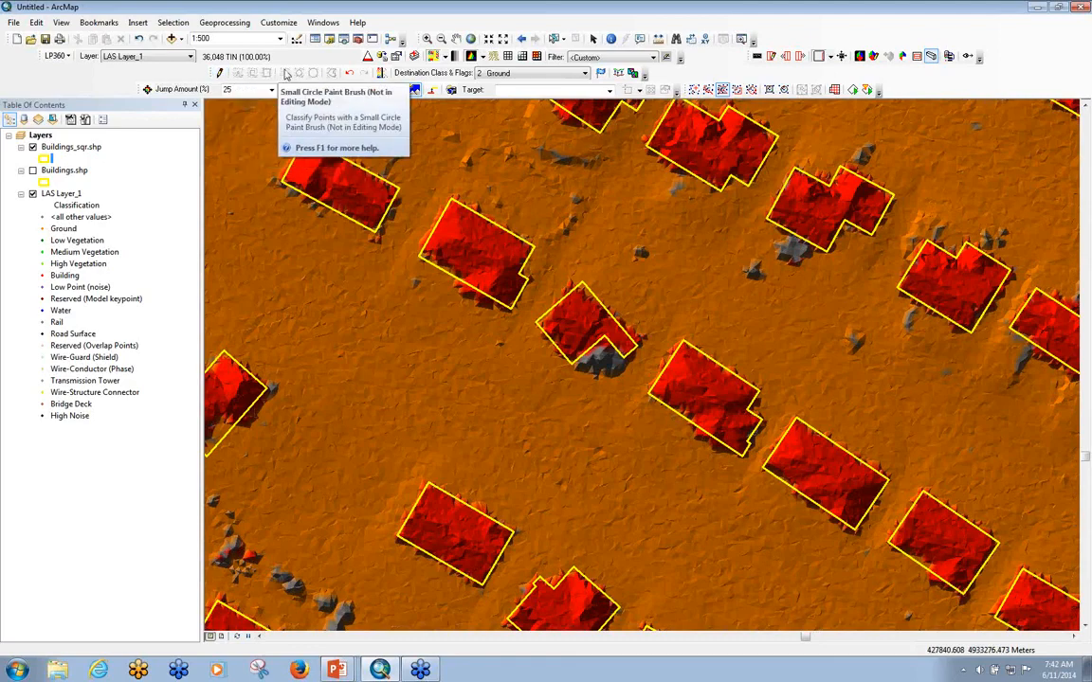
{"action": "left_click", "coordinate": [451, 90]}
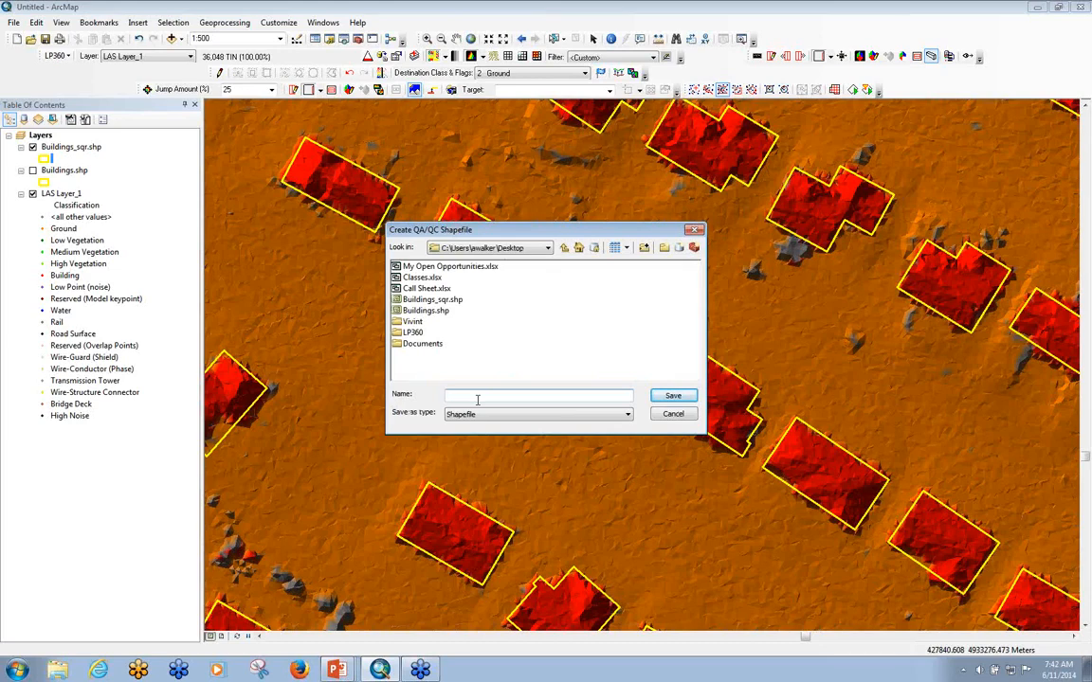
{"action": "left_click", "coordinate": [680, 394]}
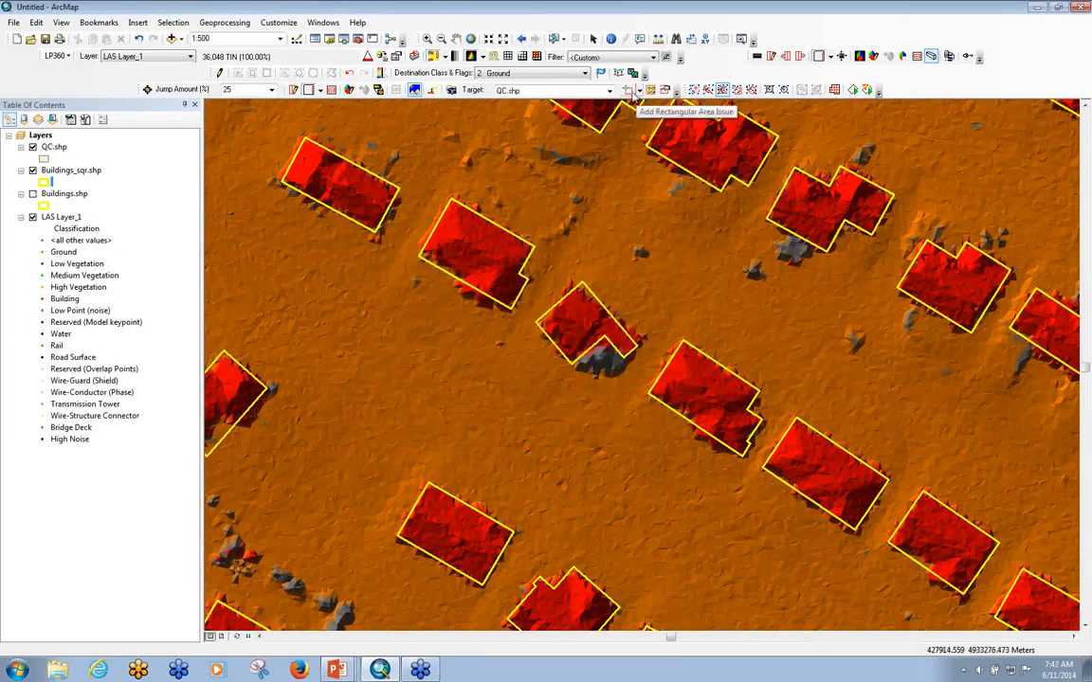
Step: Add a rectangular area issue around the partly classified building, described as Classification_errors with the comment "Incorrectly classified"
{"action": "left_click", "coordinate": [629, 90]}
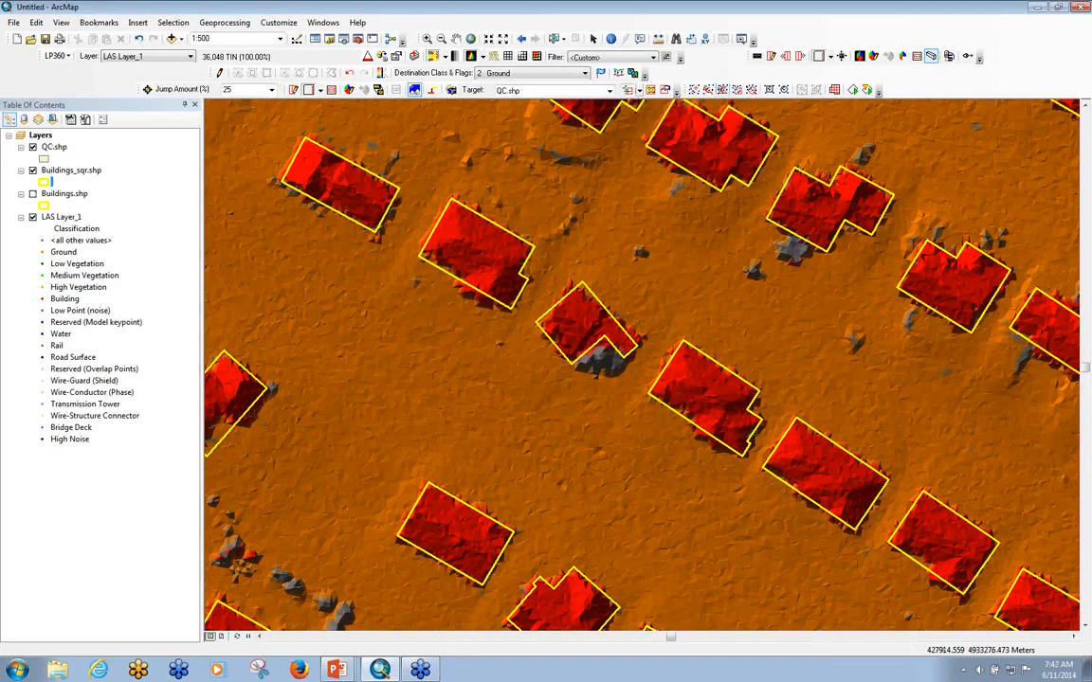
{"action": "left_click_drag", "start_coordinate": [499, 249], "coordinate": [648, 400]}
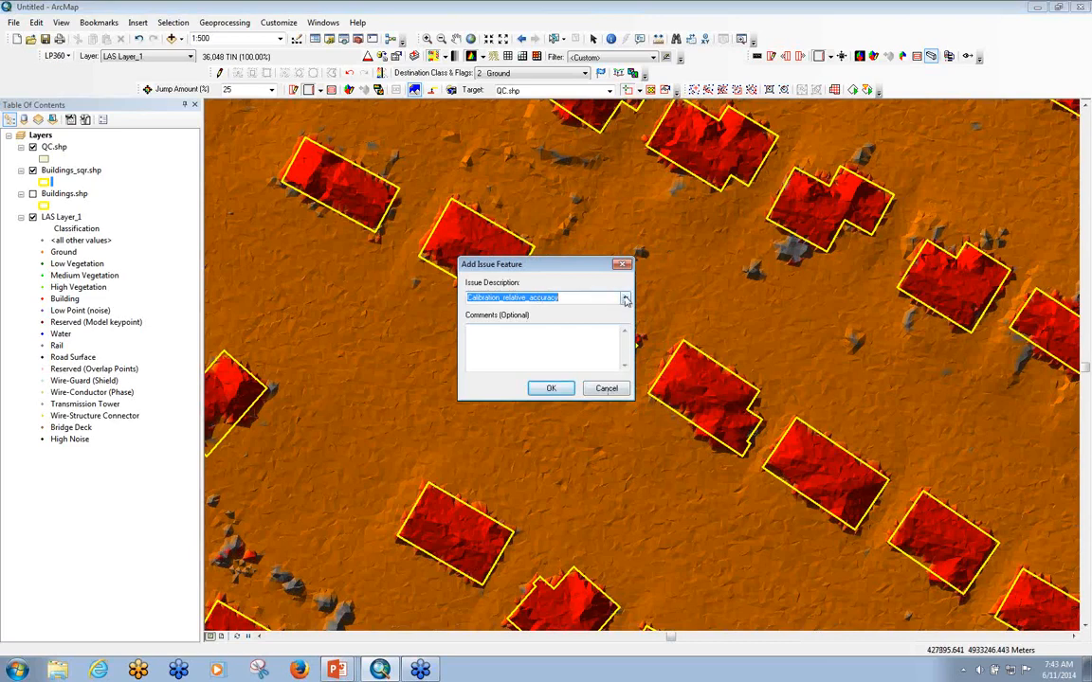
{"action": "left_click", "coordinate": [625, 299]}
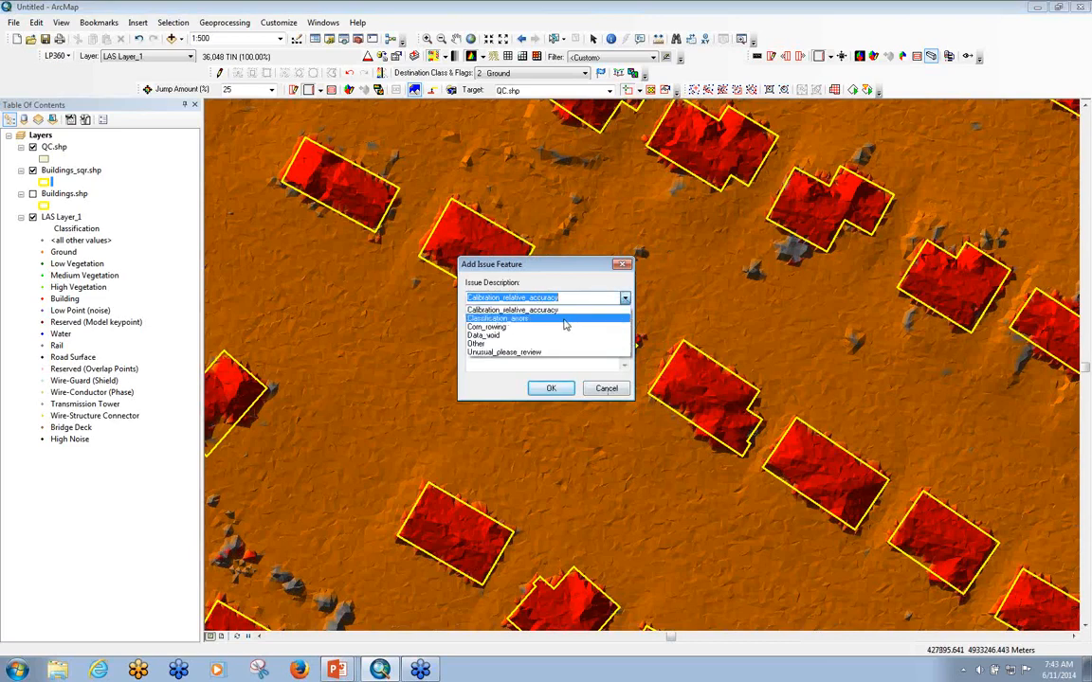
{"action": "left_click", "coordinate": [564, 325]}
{"action": "left_click", "coordinate": [555, 338]}
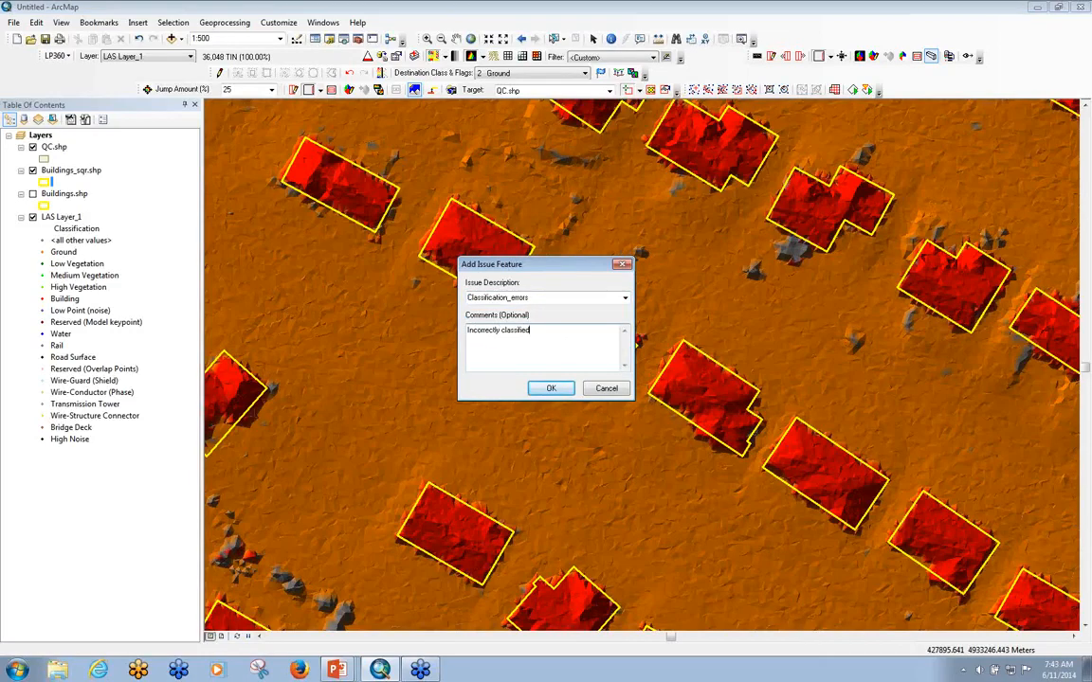
{"action": "left_click", "coordinate": [556, 389]}
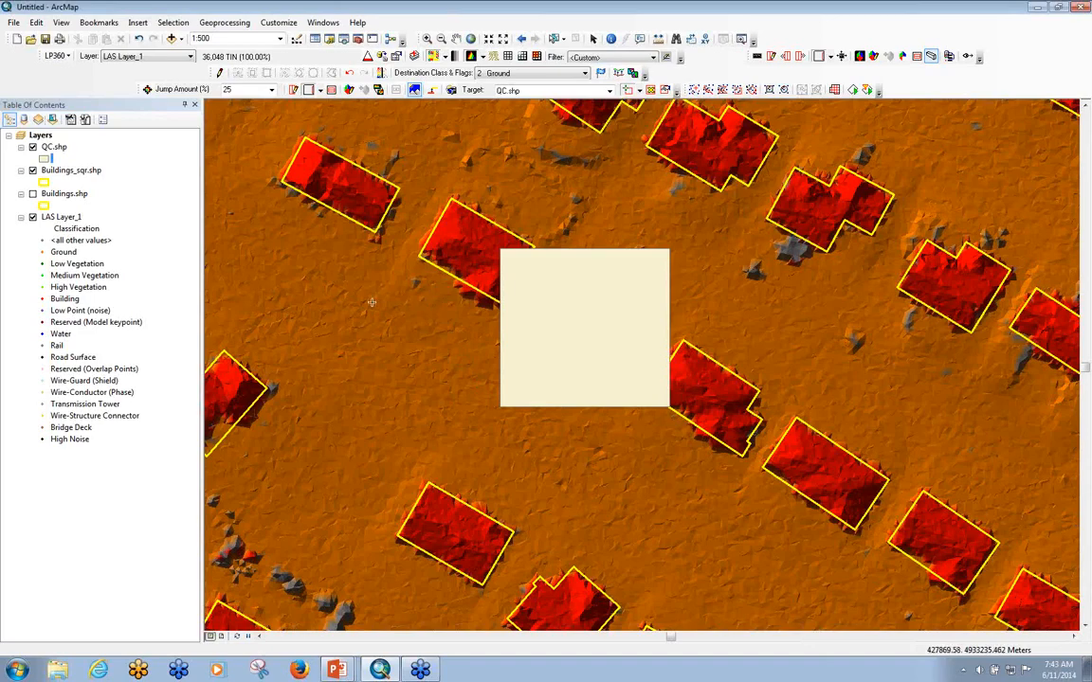
Step: Symbolize QC.shp with the Hollow style, an outline width of 2 and a blue outline color
{"action": "left_click", "coordinate": [43, 161]}
{"action": "left_click", "coordinate": [256, 242]}
{"action": "left_click", "coordinate": [534, 237]}
{"action": "left_click", "coordinate": [520, 262]}
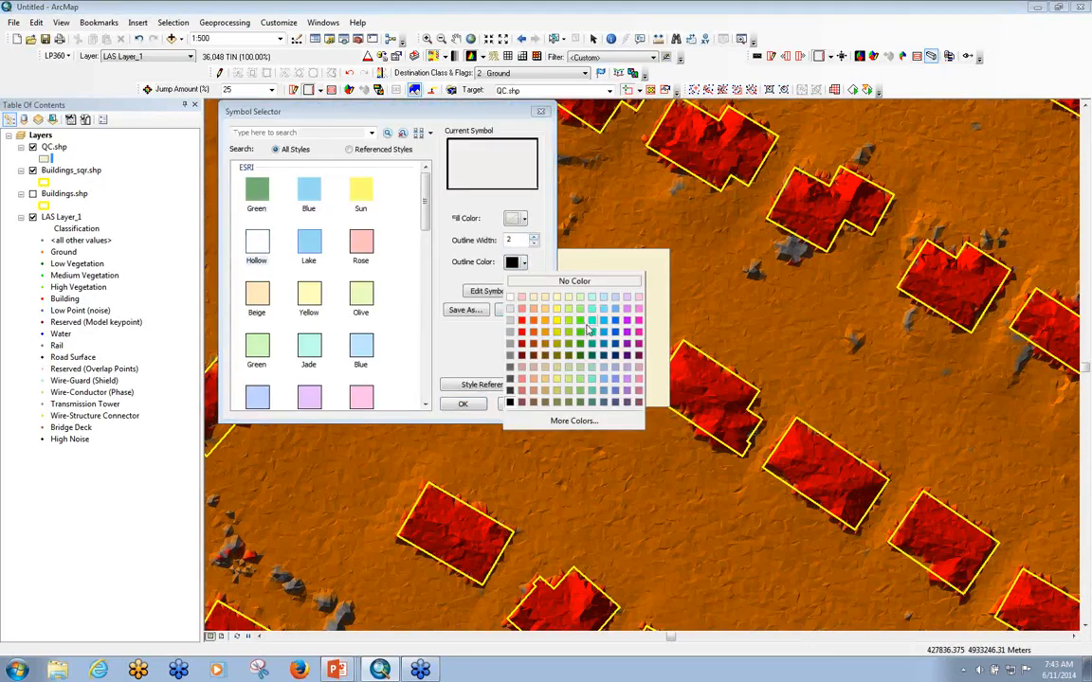
{"action": "left_click", "coordinate": [550, 301]}
{"action": "left_click", "coordinate": [462, 405]}
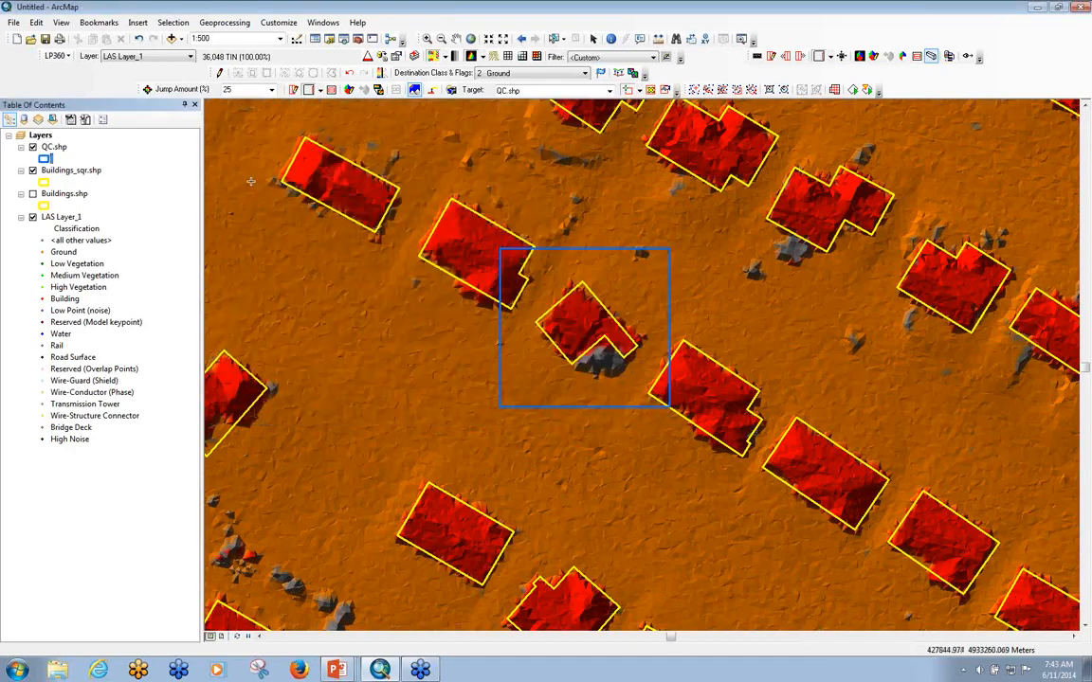
Step: Review the recorded issue and its fields in the QC.shp attribute table and close the table
{"action": "scroll", "coordinate": [633, 353], "scroll_direction": "up", "scroll_amount": 1}
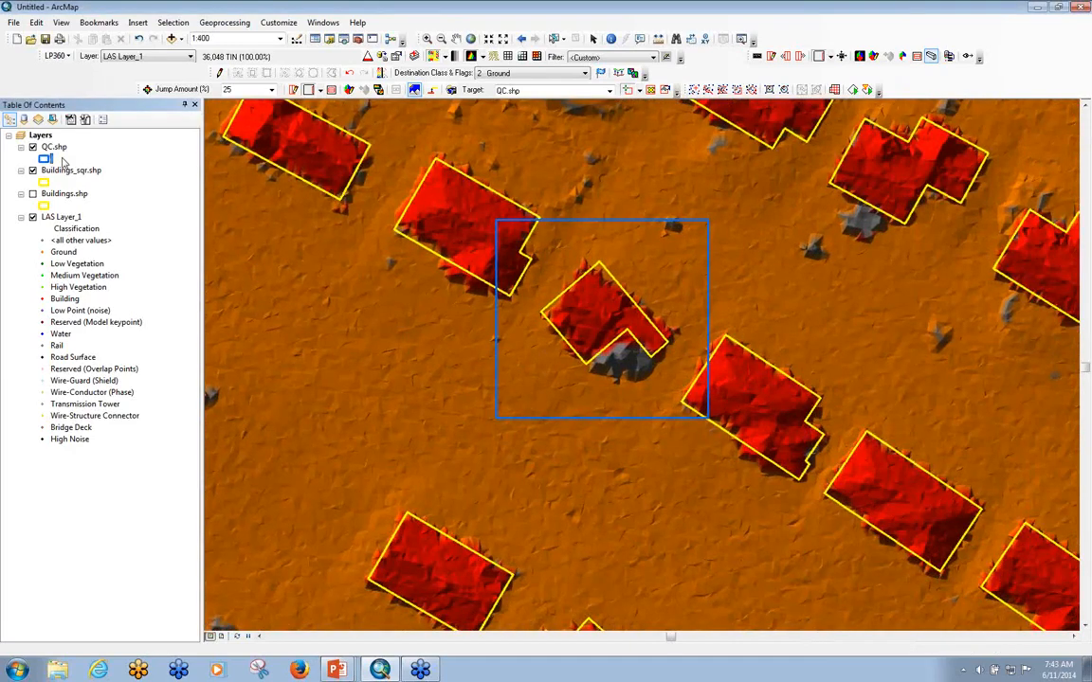
{"action": "right_click", "coordinate": [57, 147]}
{"action": "left_click", "coordinate": [91, 185]}
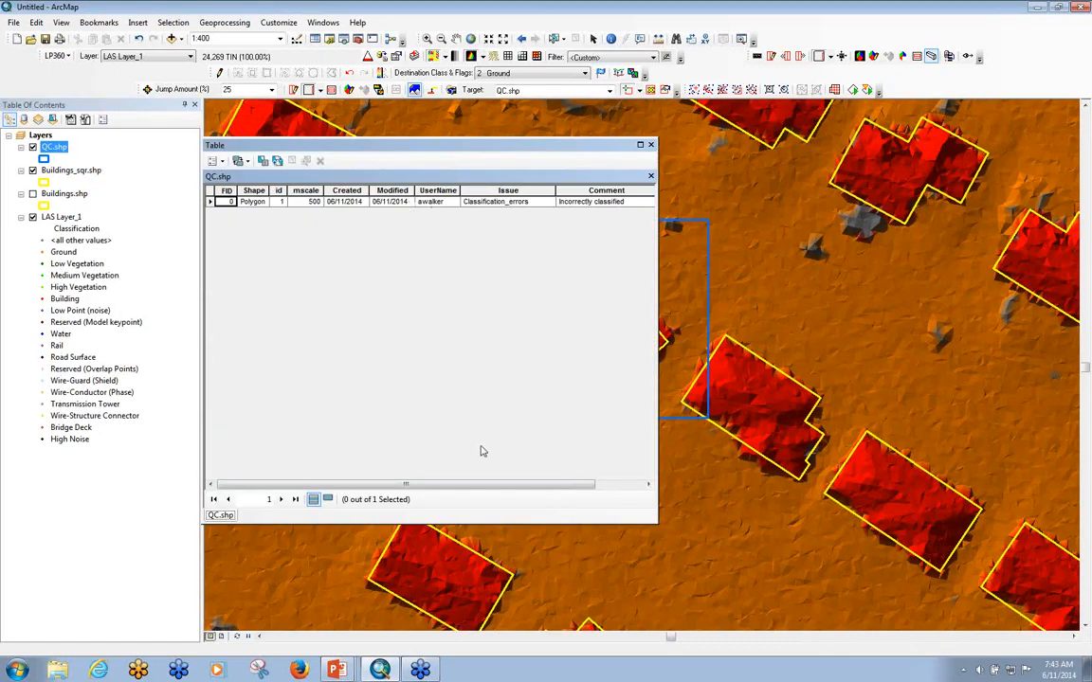
{"action": "left_click_drag", "start_coordinate": [477, 487], "coordinate": [524, 486]}
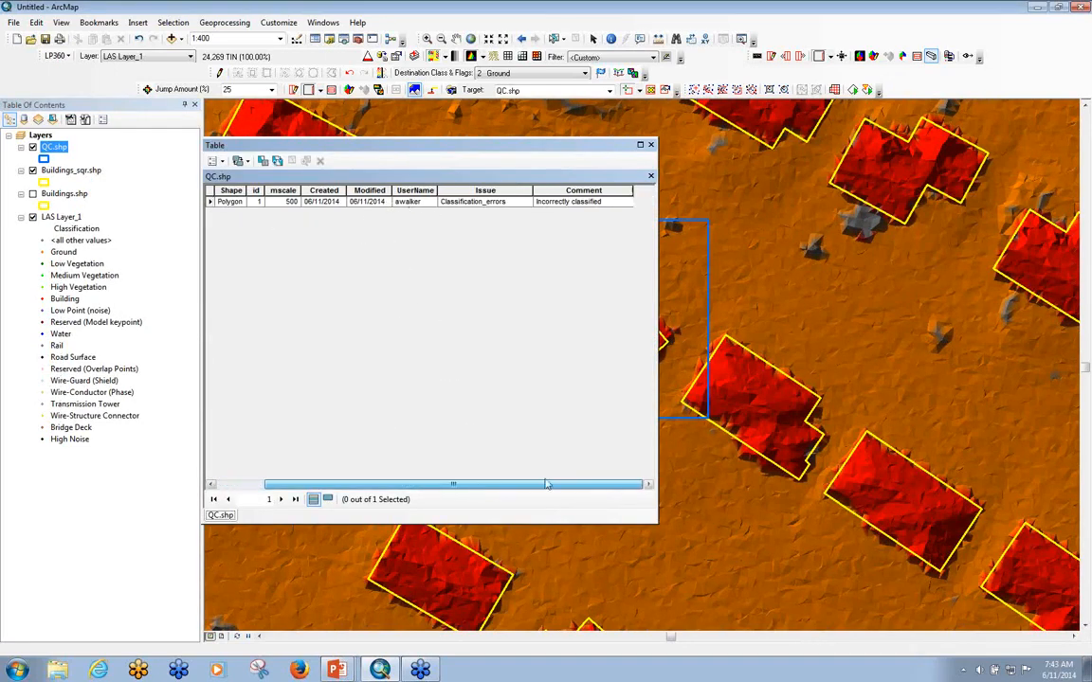
{"action": "left_click", "coordinate": [650, 145]}
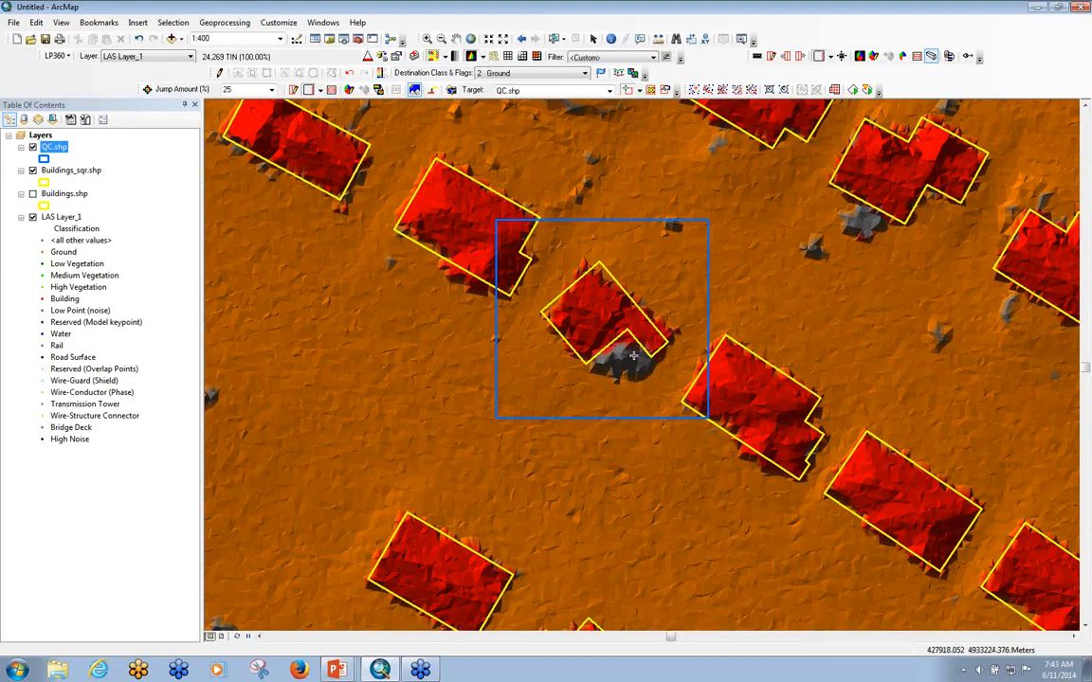
Step: Display the LiDAR points together with the TIN at the flagged building and turn on point edit mode
{"action": "left_click_drag", "start_coordinate": [622, 326], "coordinate": [620, 344]}
{"action": "scroll", "coordinate": [604, 303], "scroll_direction": "up", "scroll_amount": 2}
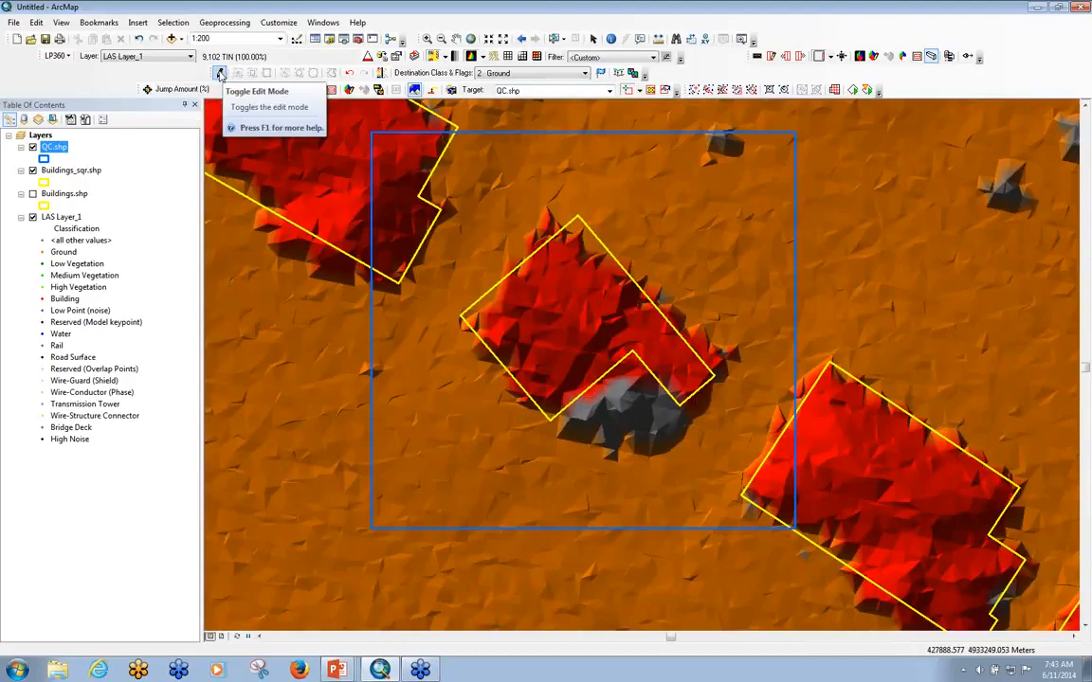
{"action": "left_click", "coordinate": [482, 57]}
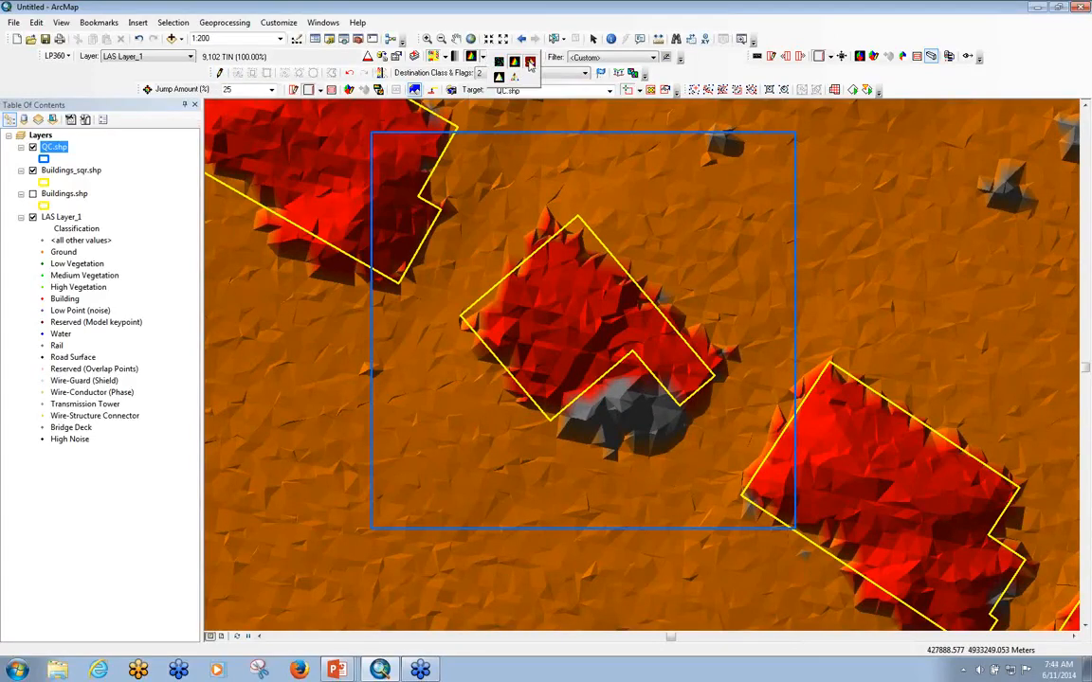
{"action": "left_click", "coordinate": [530, 62]}
{"action": "scroll", "coordinate": [639, 360], "scroll_direction": "up", "scroll_amount": 2}
{"action": "left_click", "coordinate": [220, 74]}
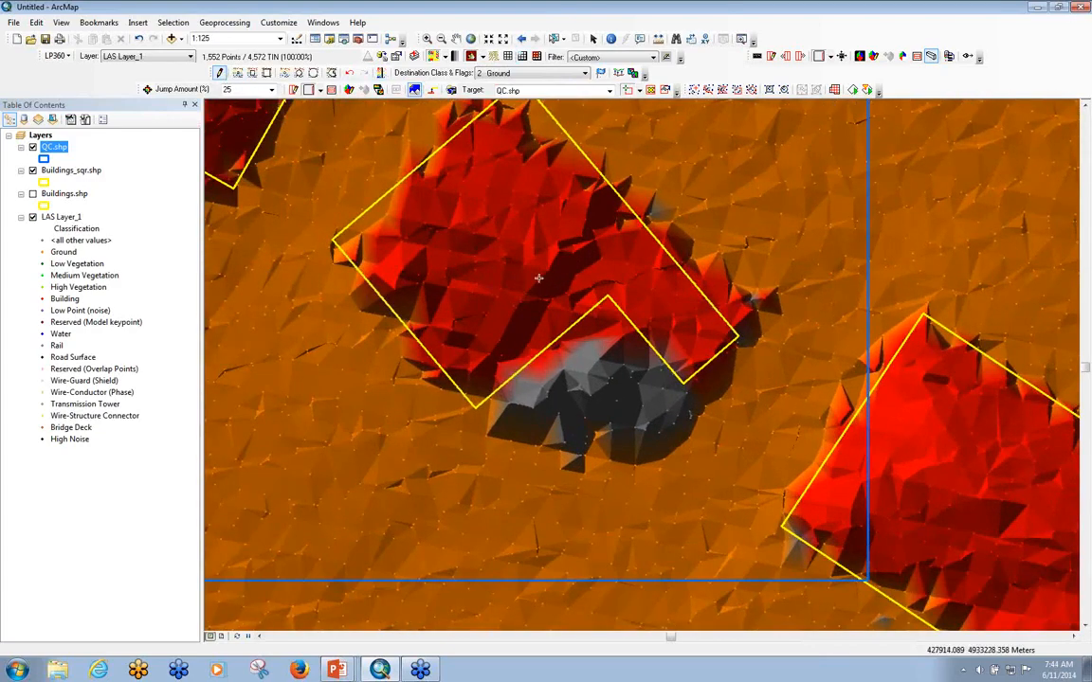
Step: Restrict the map's selection/source filter to class 1 Unclassified
{"action": "left_click", "coordinate": [380, 73]}
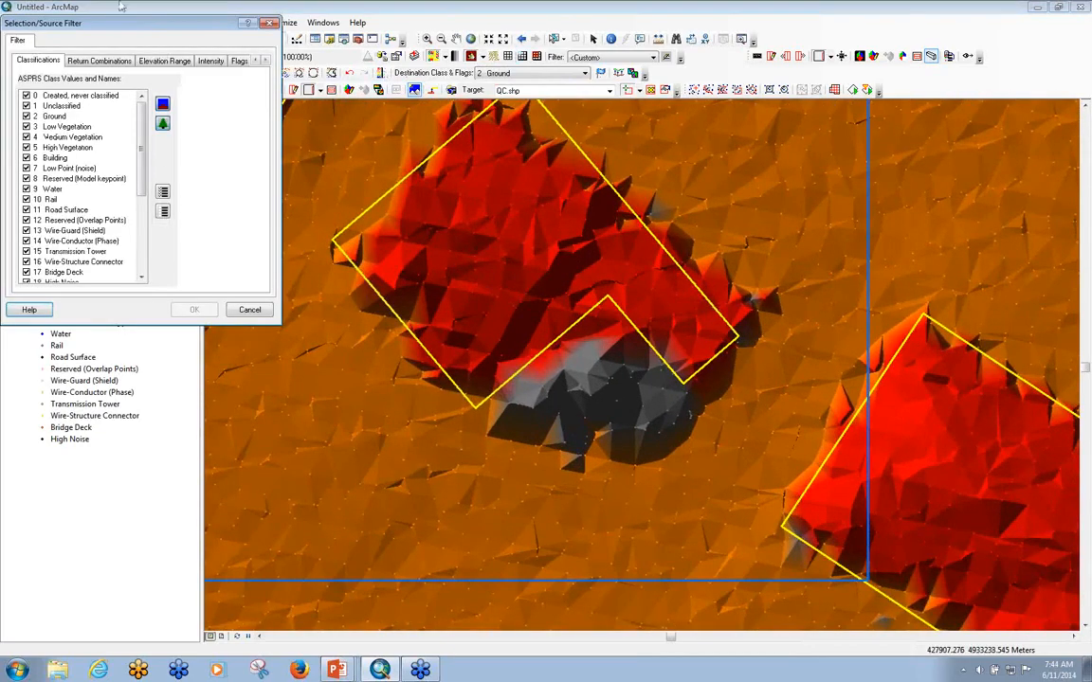
{"action": "left_click", "coordinate": [164, 213]}
{"action": "left_click", "coordinate": [26, 105]}
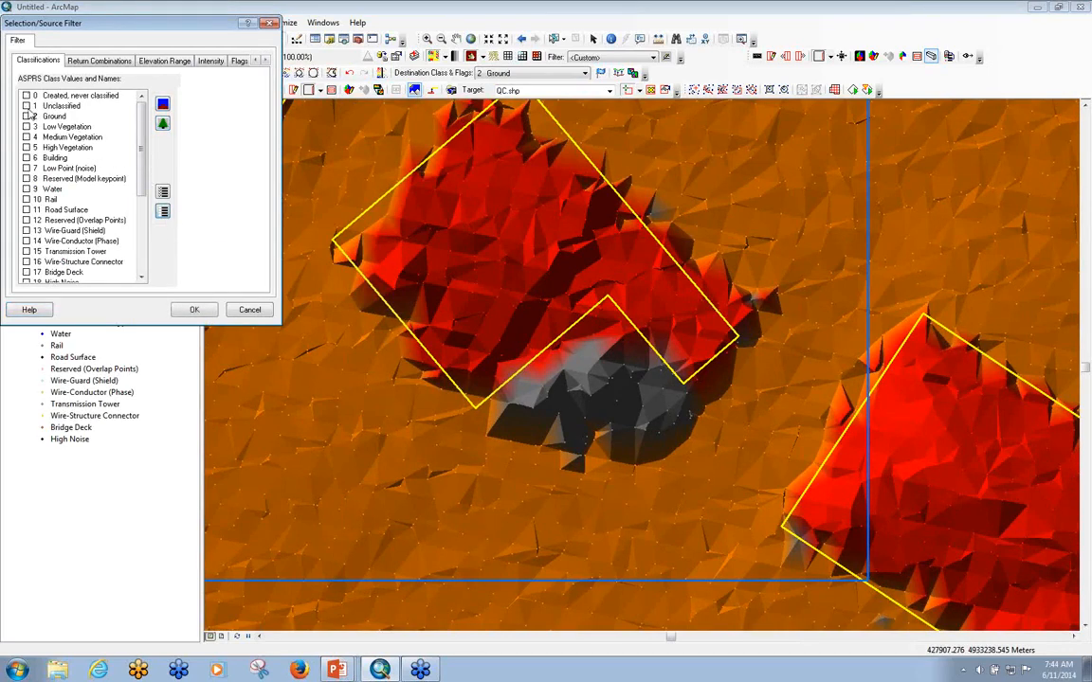
{"action": "left_click", "coordinate": [194, 310]}
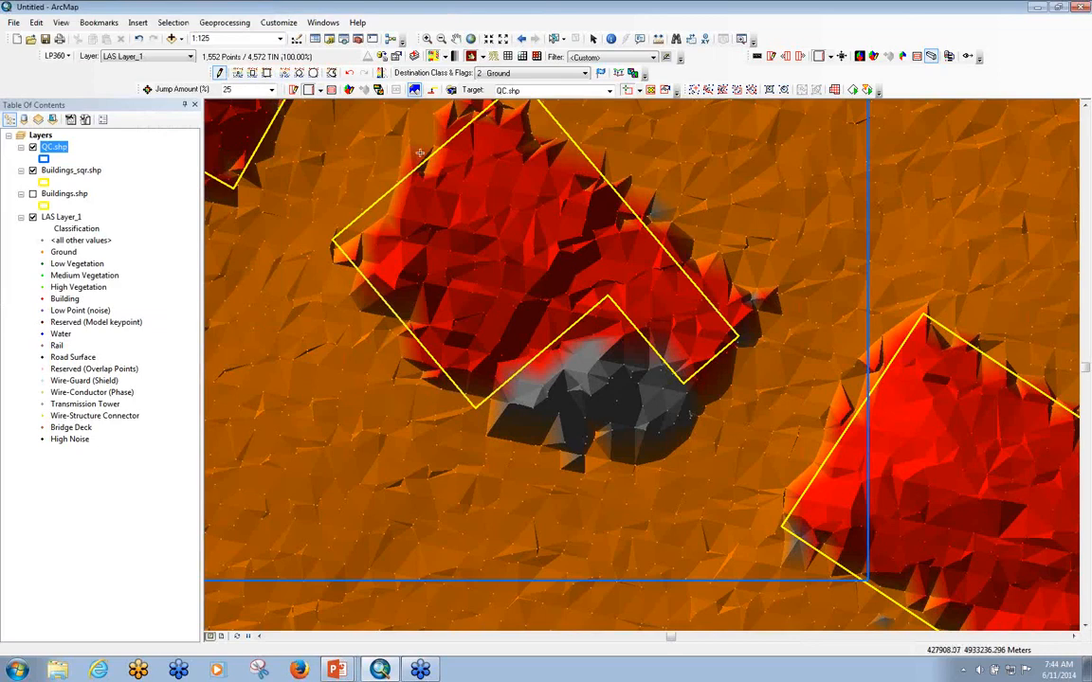
Step: Set the destination class to 6 Building and reclassify the flagged building's unclassified points
{"action": "left_click", "coordinate": [529, 73]}
{"action": "left_click", "coordinate": [509, 112]}
{"action": "scroll", "coordinate": [459, 165], "scroll_direction": "up", "scroll_amount": 4}
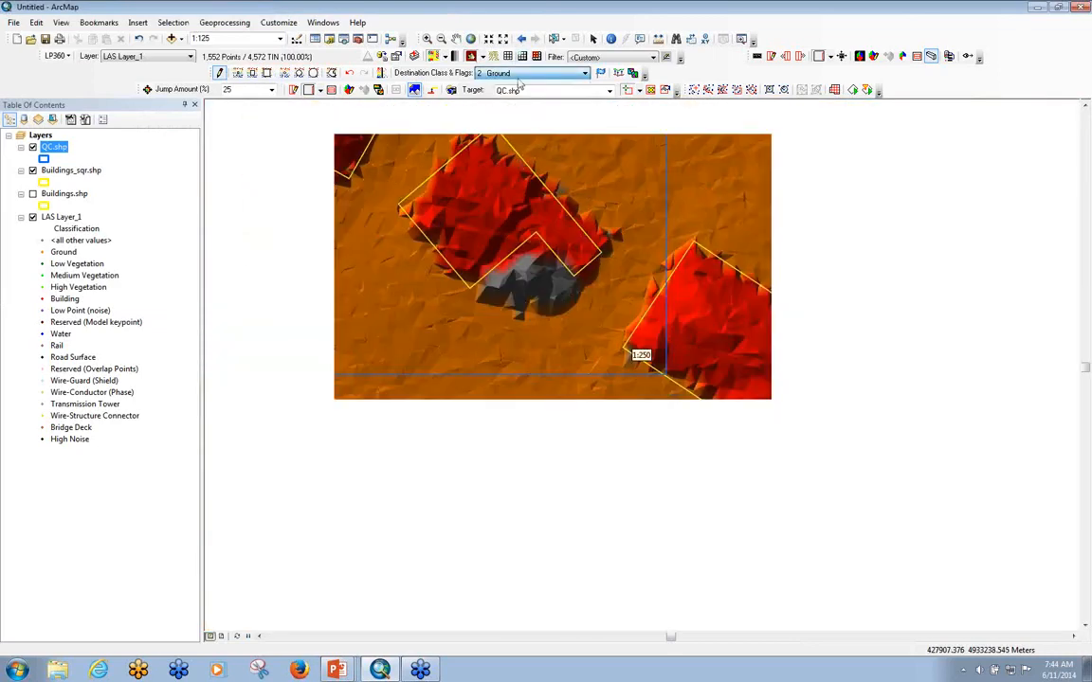
{"action": "scroll", "coordinate": [538, 172], "scroll_direction": "down", "scroll_amount": 4}
{"action": "left_click", "coordinate": [505, 76]}
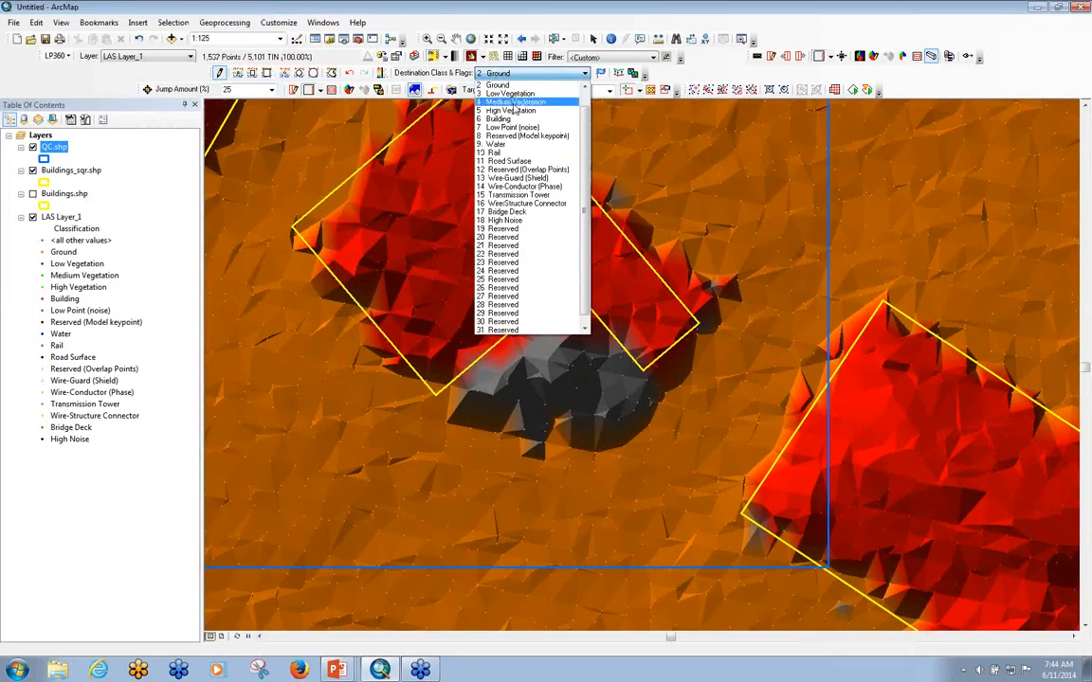
{"action": "left_click", "coordinate": [474, 118]}
{"action": "left_click", "coordinate": [267, 73]}
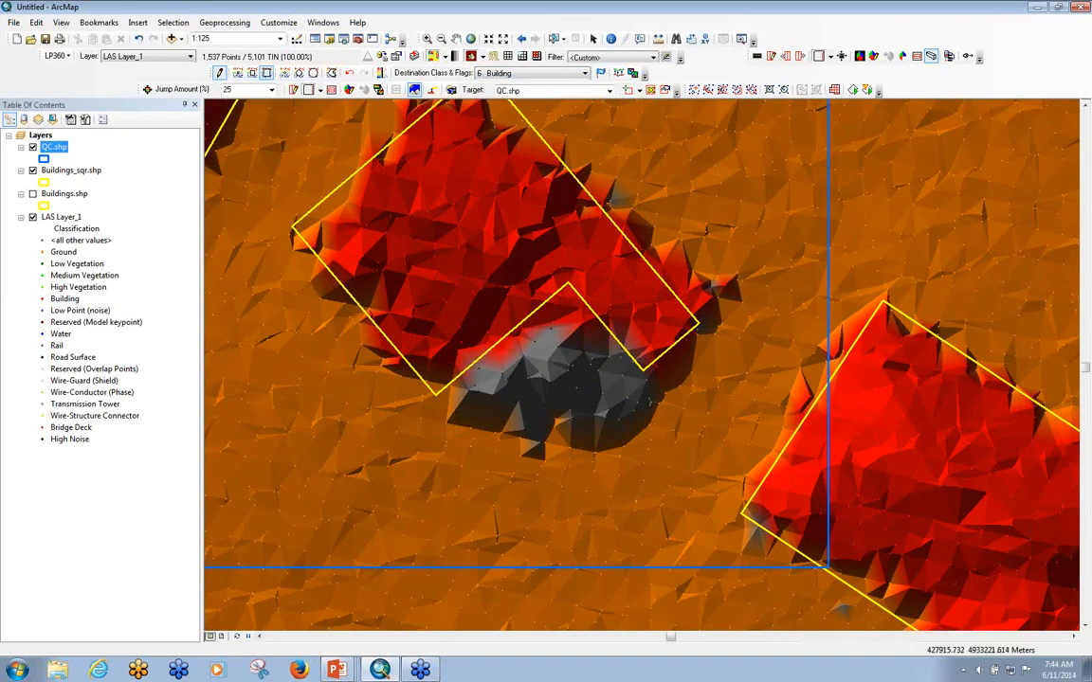
{"action": "left_click", "coordinate": [502, 369]}
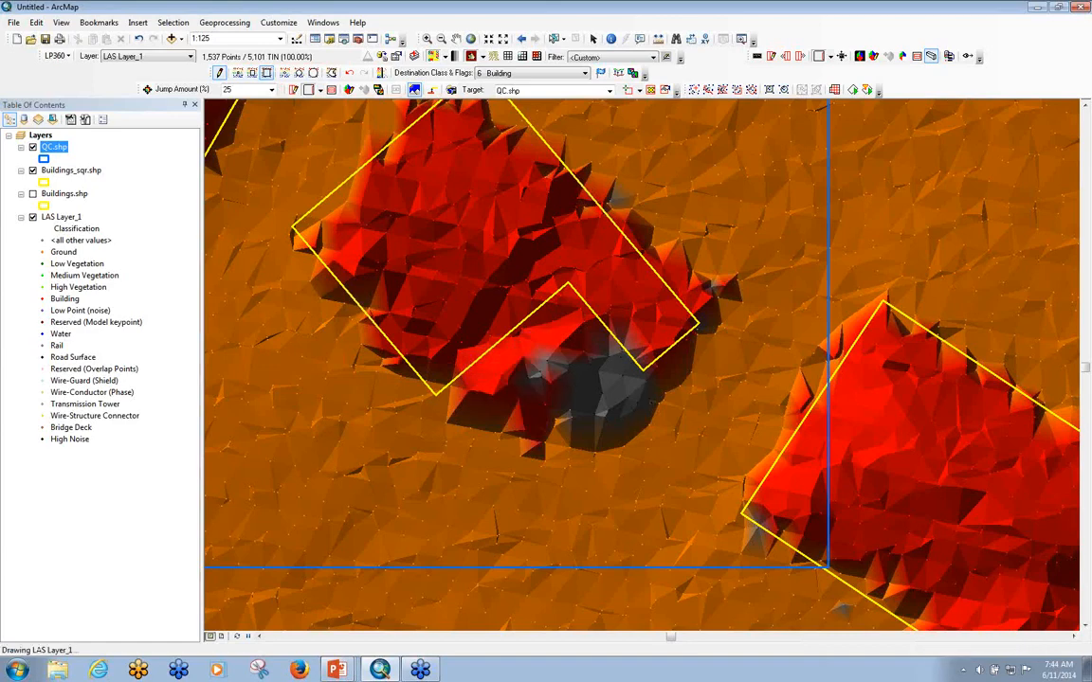
Step: Turn off edit mode and cut a profile across an unclassified building southeast of the outlined rows
{"action": "scroll", "coordinate": [630, 351], "scroll_direction": "down", "scroll_amount": 3}
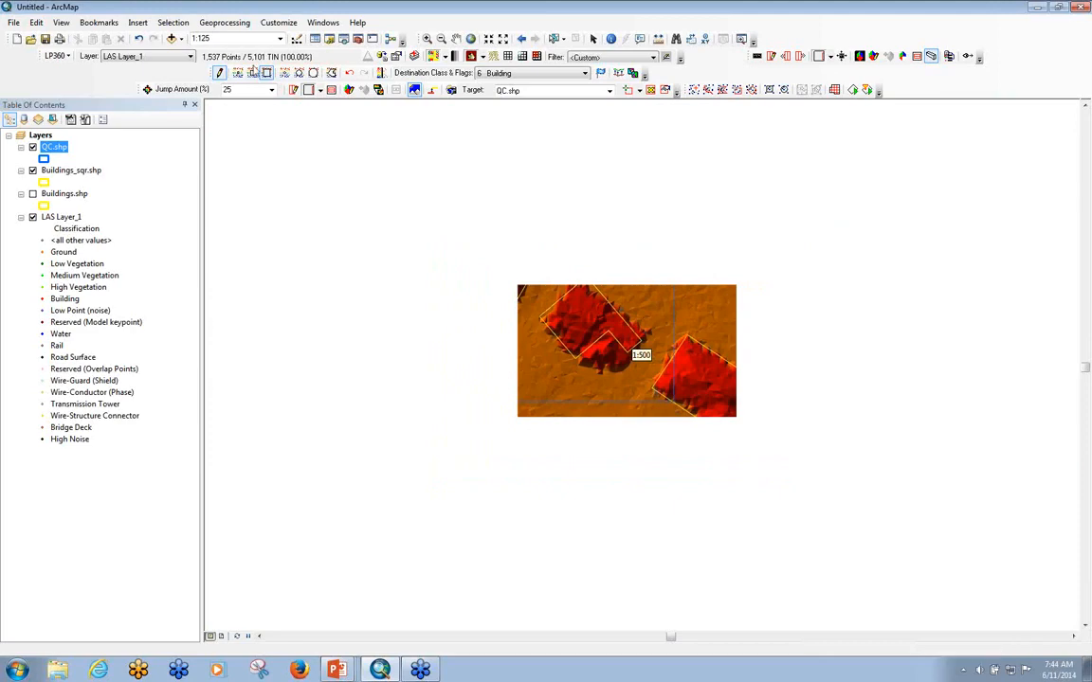
{"action": "scroll", "coordinate": [641, 355], "scroll_direction": "down", "scroll_amount": 3}
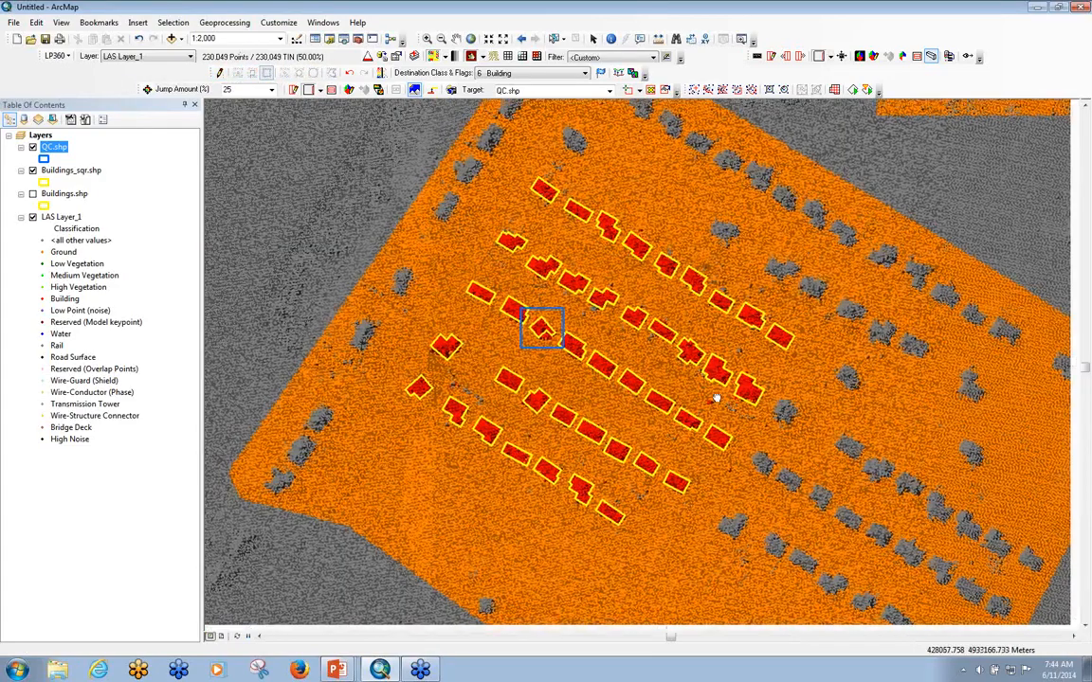
{"action": "left_click_drag", "start_coordinate": [839, 448], "coordinate": [532, 239]}
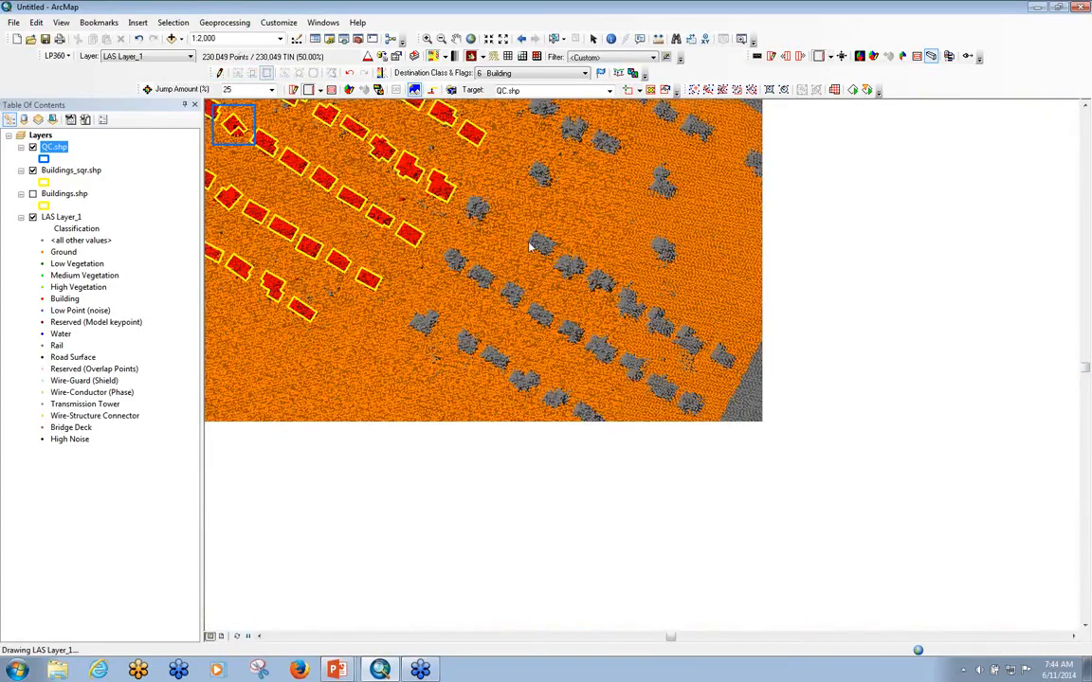
{"action": "scroll", "coordinate": [531, 248], "scroll_direction": "up", "scroll_amount": 3}
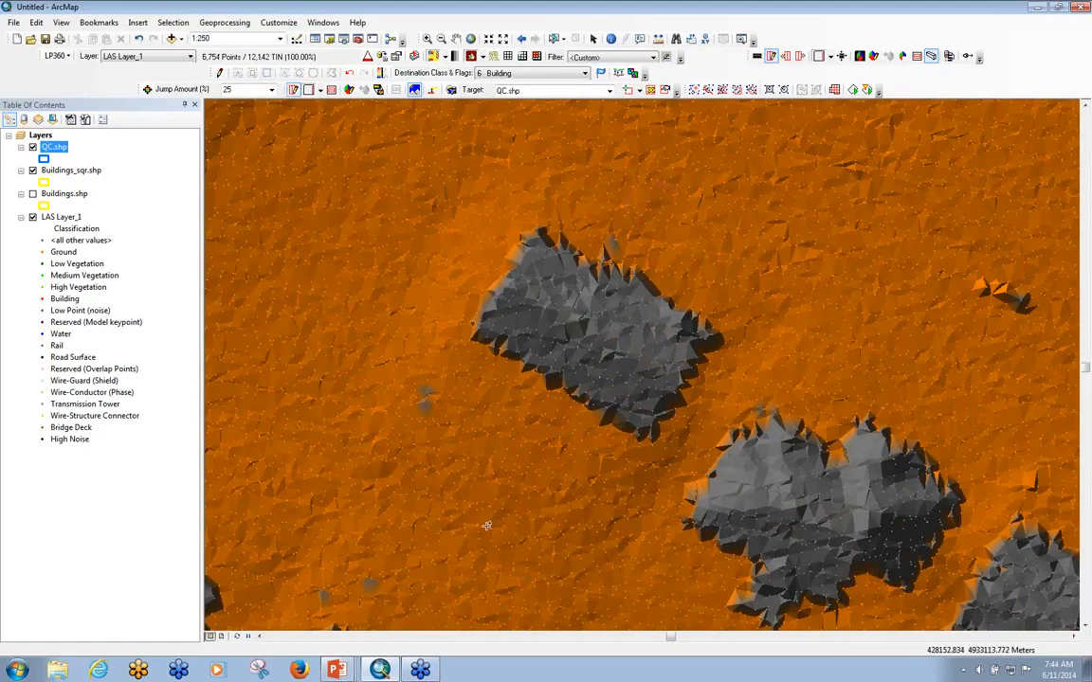
{"action": "key", "text": "p"}
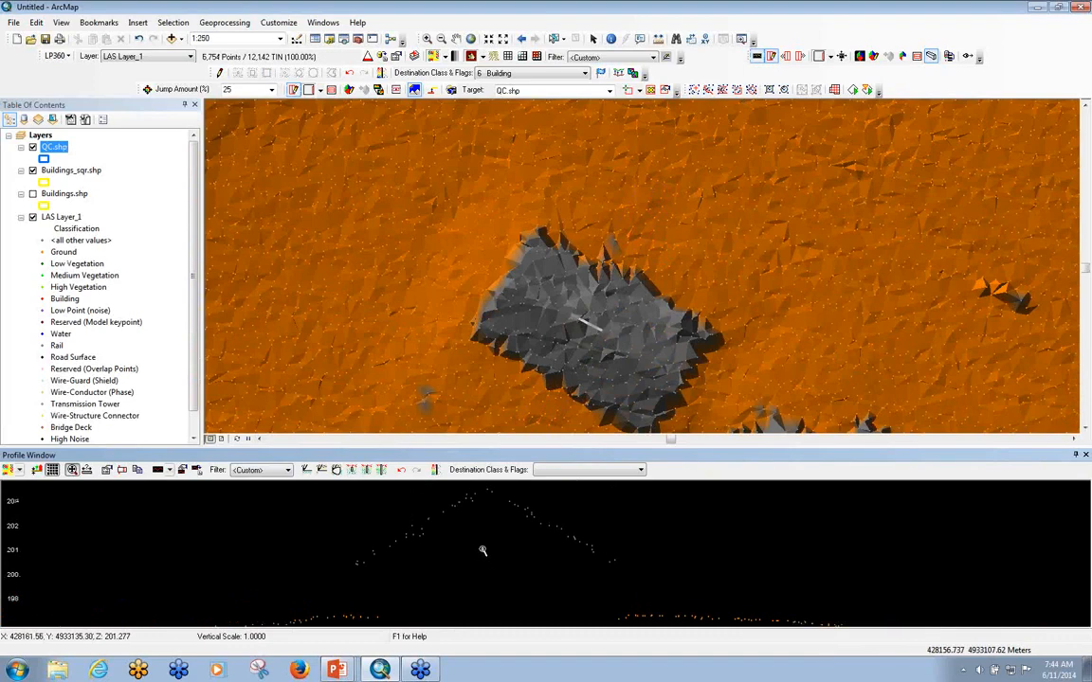
Step: Set the profile's destination class to 6 Building and restrict its selection filter to class 1 Unclassified
{"action": "left_click", "coordinate": [587, 469]}
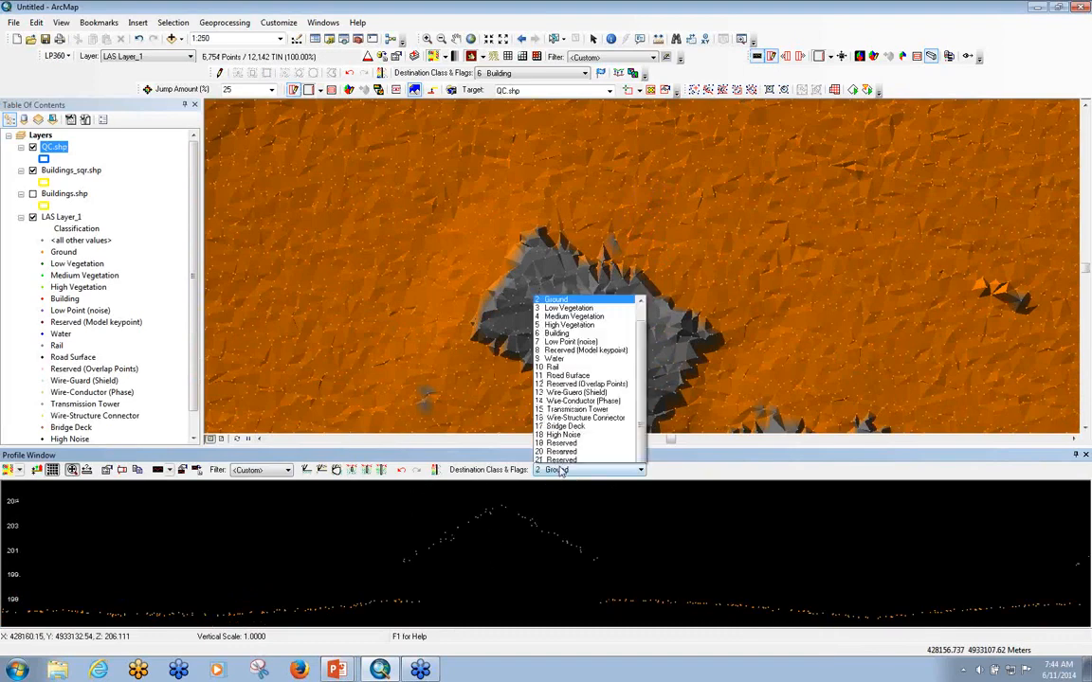
{"action": "left_click", "coordinate": [561, 246]}
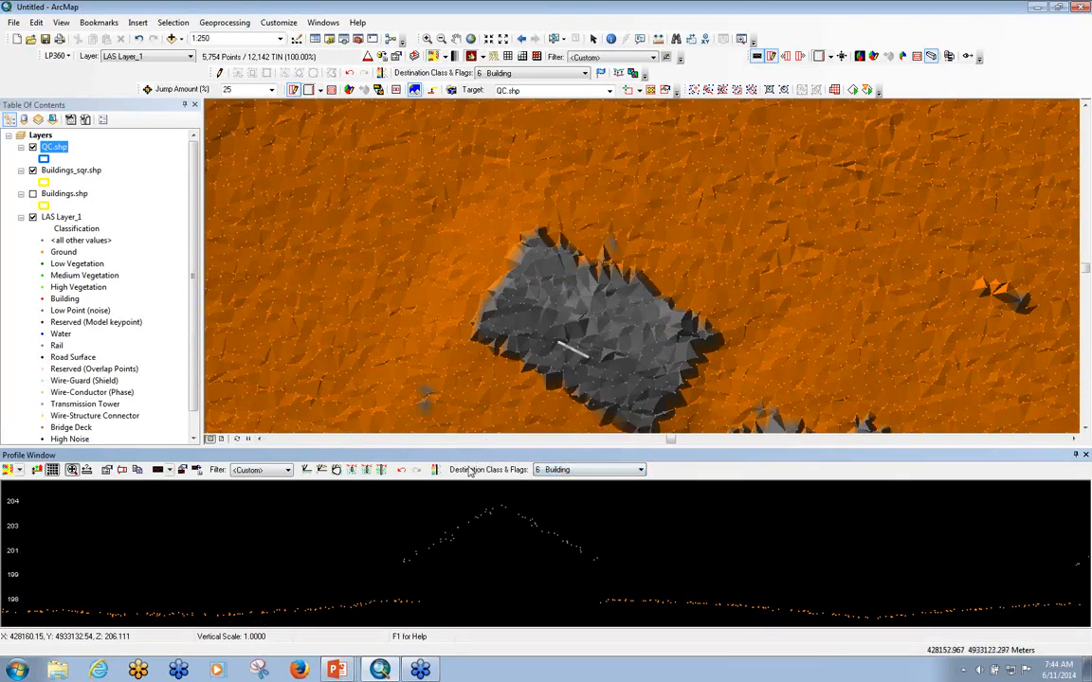
{"action": "left_click", "coordinate": [436, 472]}
{"action": "left_click", "coordinate": [163, 211]}
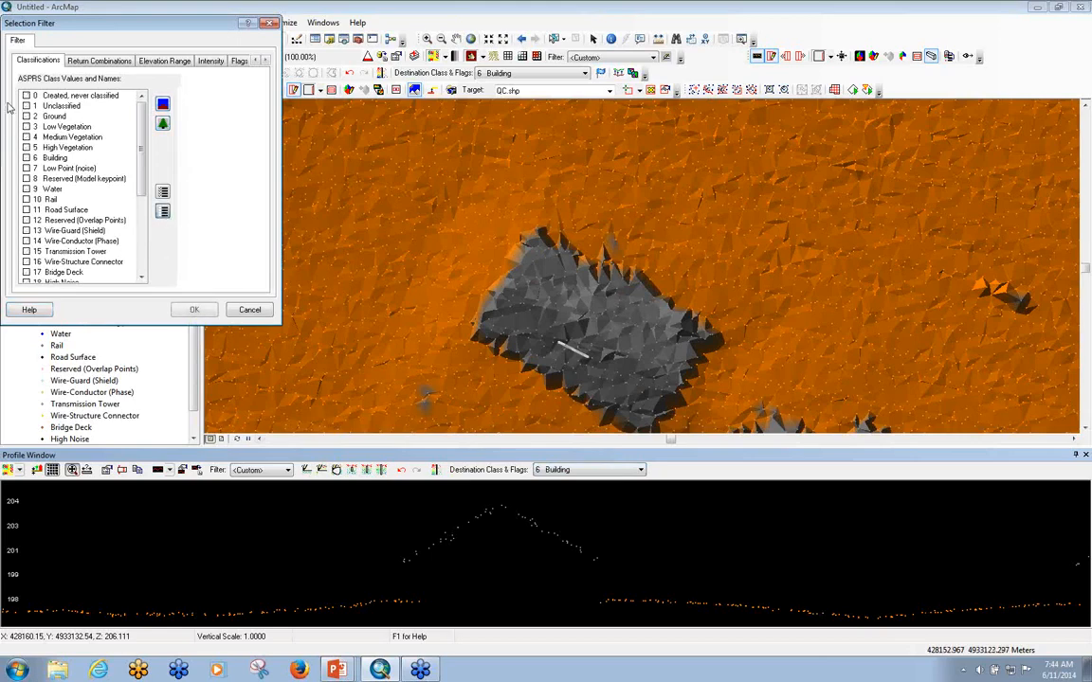
{"action": "left_click", "coordinate": [26, 106]}
{"action": "left_click", "coordinate": [193, 310]}
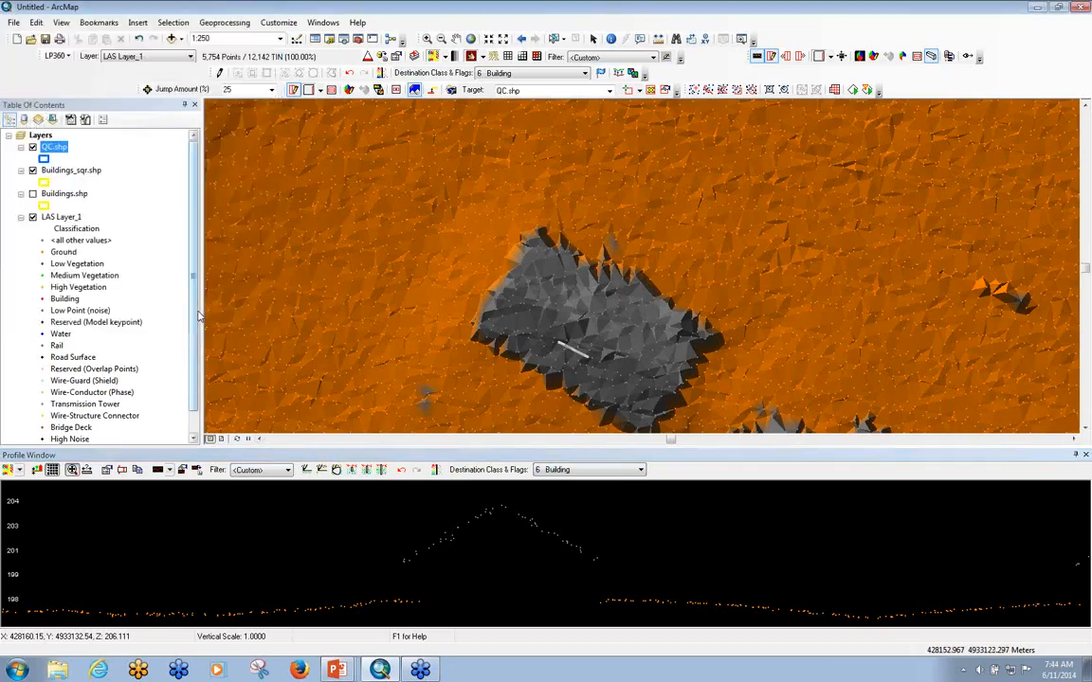
Step: Reclassify the unclassified roof points above a line in the profile to 6 Building, keeping the selection filter on class 1 Unclassified
{"action": "left_click", "coordinate": [306, 470]}
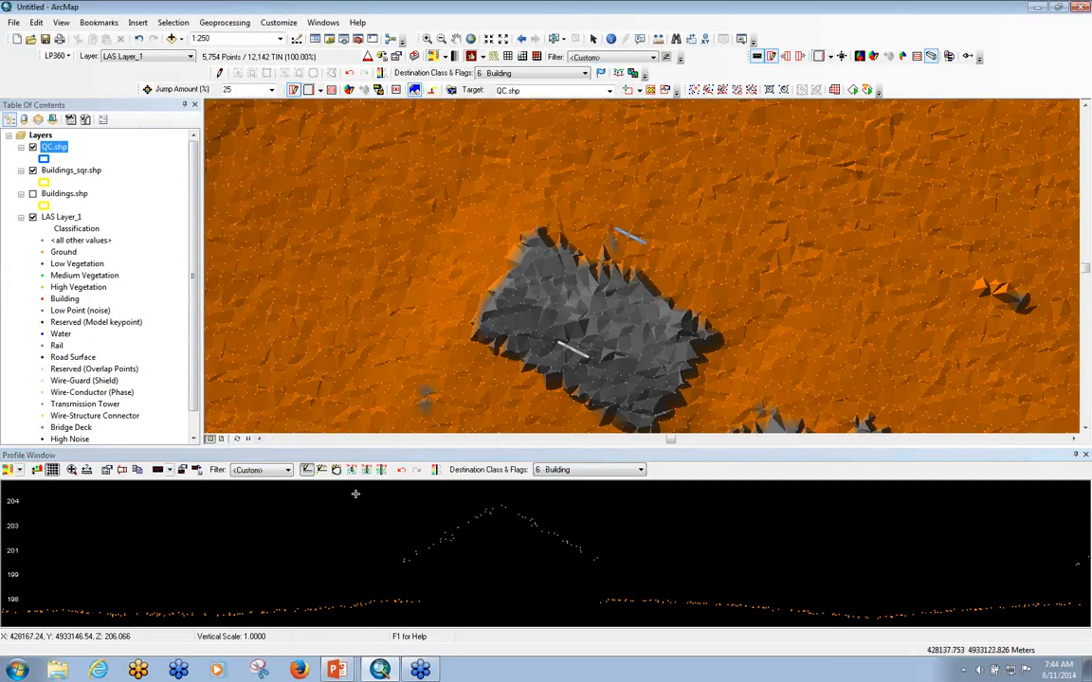
{"action": "mouse_move", "coordinate": [358, 581]}
{"action": "left_mouse_down"}
{"action": "mouse_move", "coordinate": [545, 565]}
{"action": "mouse_move", "coordinate": [687, 581]}
{"action": "mouse_move", "coordinate": [514, 580]}
{"action": "mouse_move", "coordinate": [671, 580]}
{"action": "left_mouse_up"}
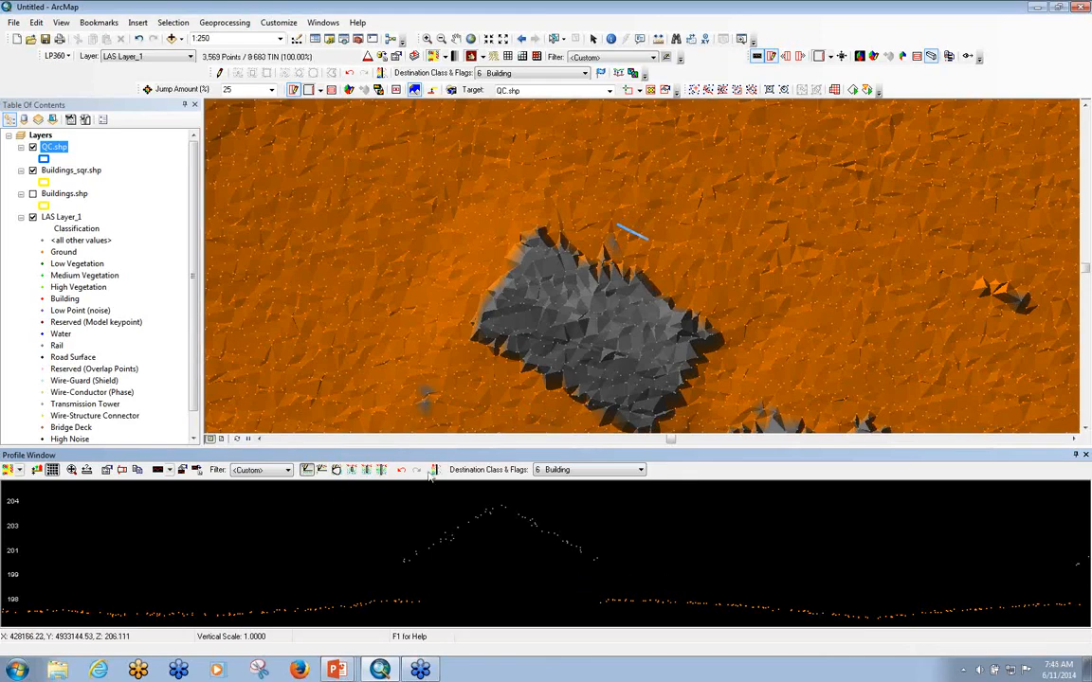
{"action": "left_click", "coordinate": [435, 470]}
{"action": "left_click", "coordinate": [27, 96]}
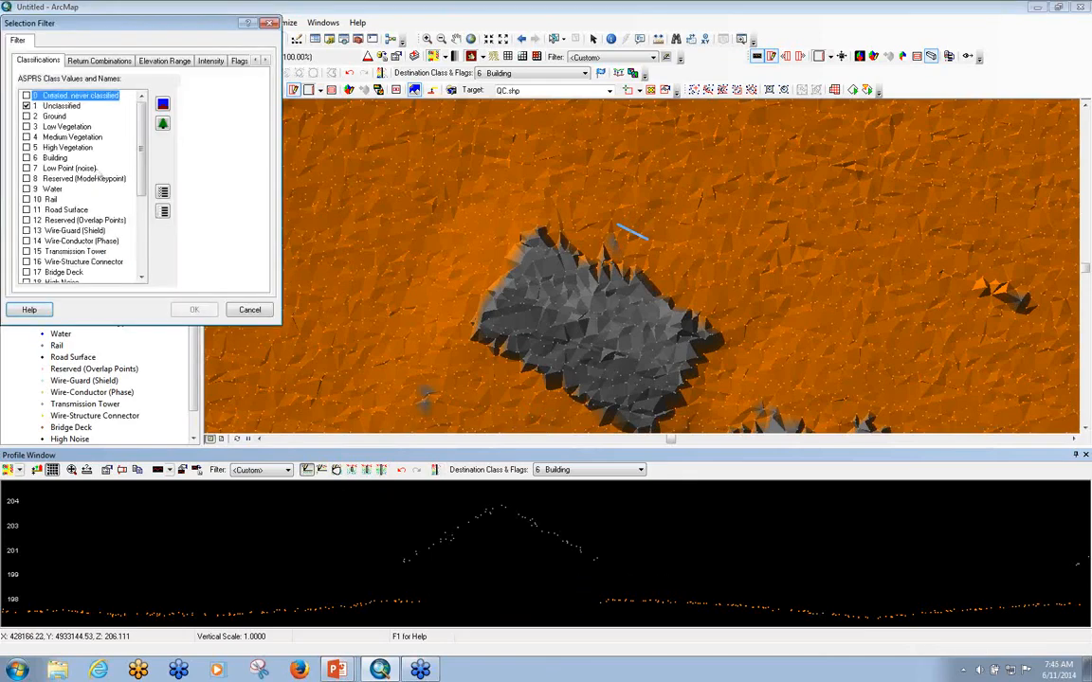
{"action": "left_click", "coordinate": [193, 309]}
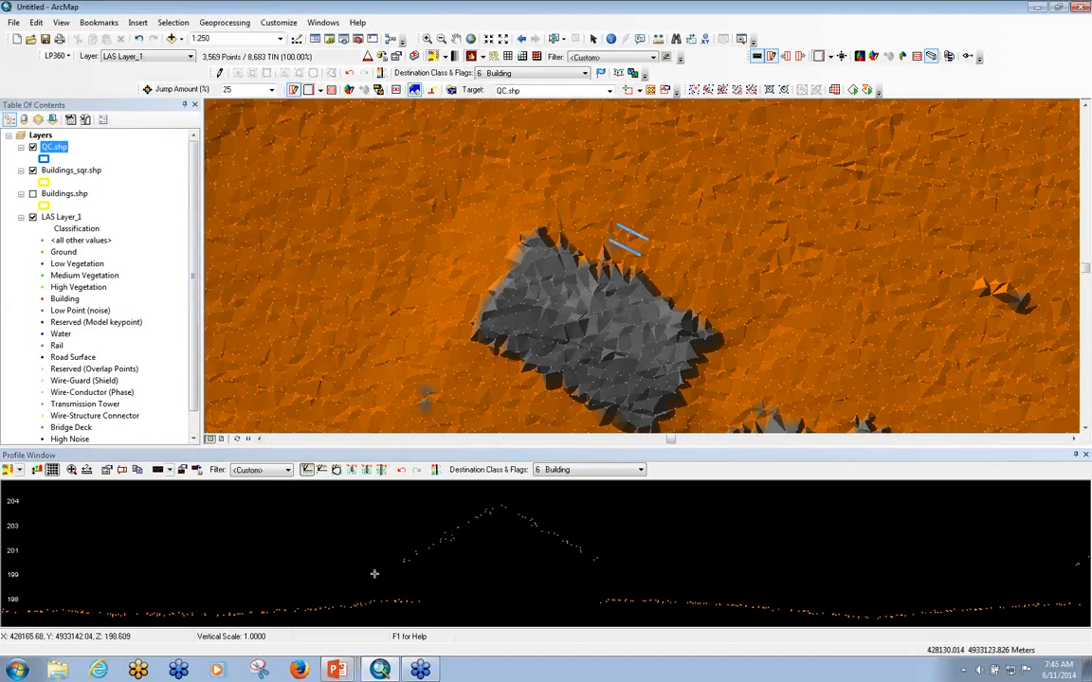
{"action": "left_click_drag", "start_coordinate": [379, 576], "coordinate": [434, 583]}
{"action": "left_click_drag", "start_coordinate": [507, 569], "coordinate": [670, 567]}
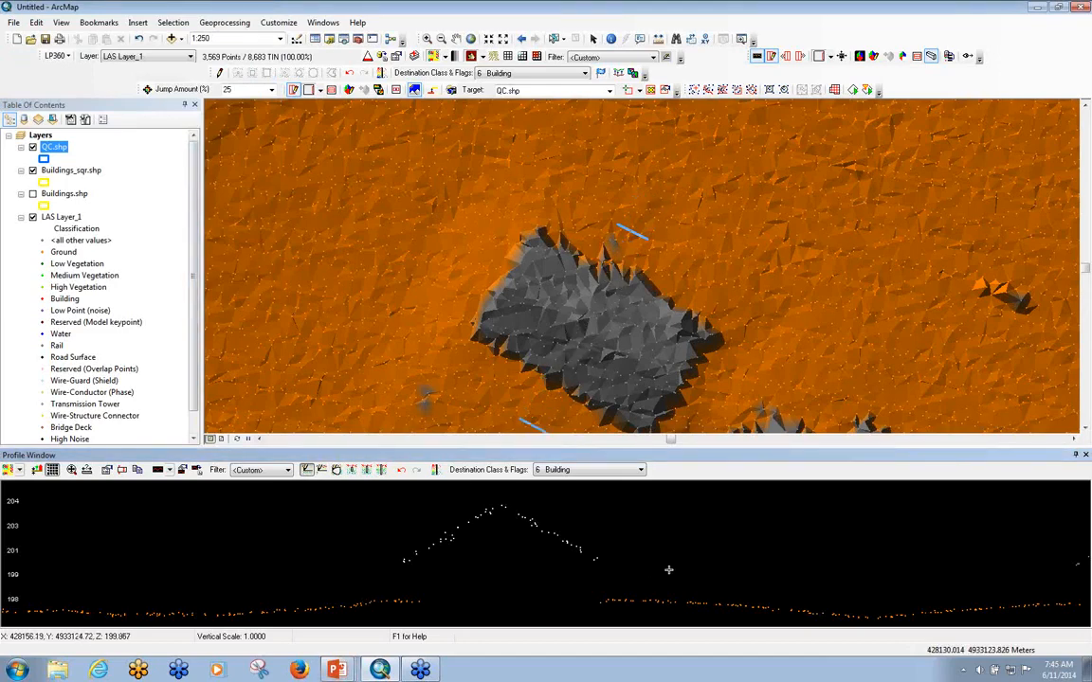
{"action": "left_click_drag", "start_coordinate": [379, 573], "coordinate": [653, 574]}
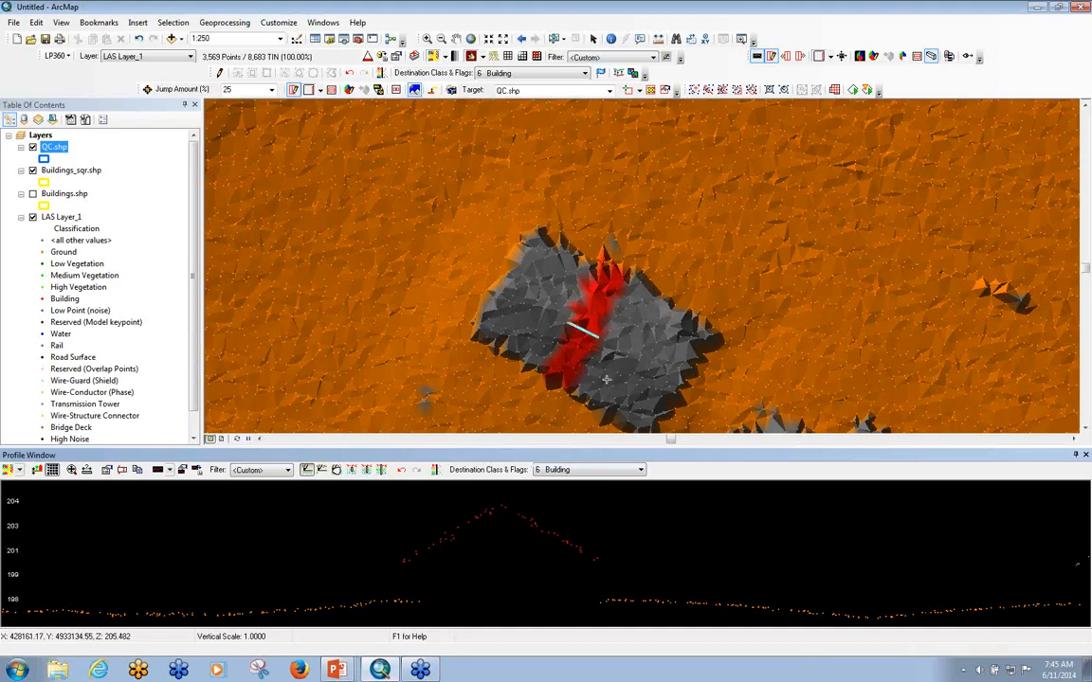
Step: Step the profile southeast along the building and reclassify the roof points above the line to Building in each successive slice
{"action": "left_click_drag", "start_coordinate": [545, 292], "coordinate": [532, 266]}
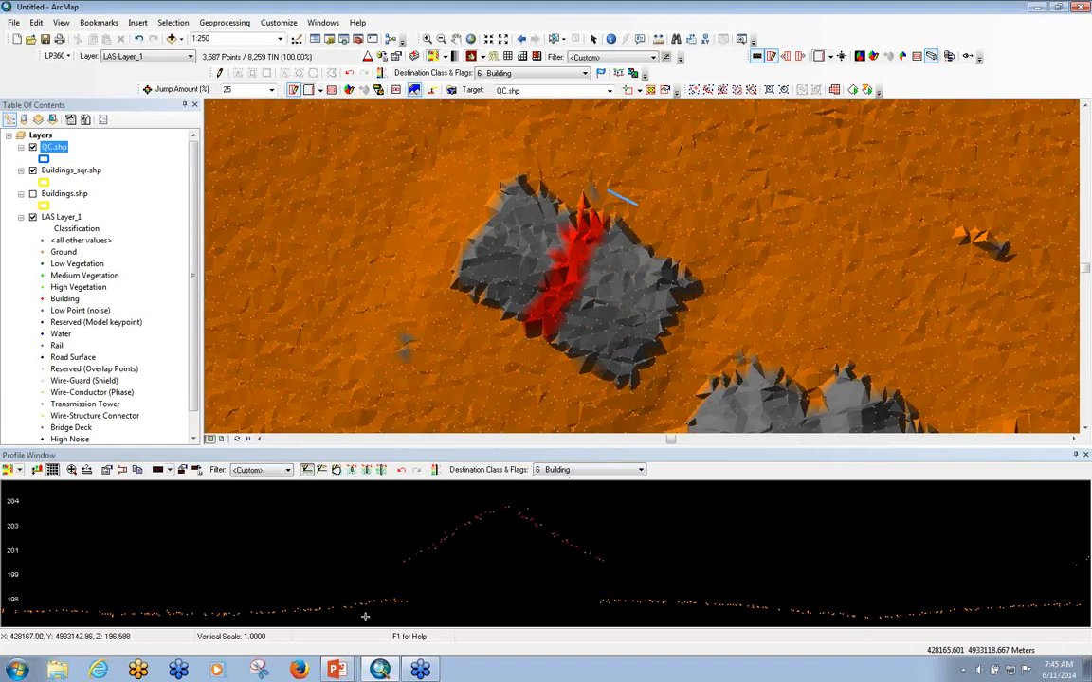
{"action": "left_click", "coordinate": [277, 618]}
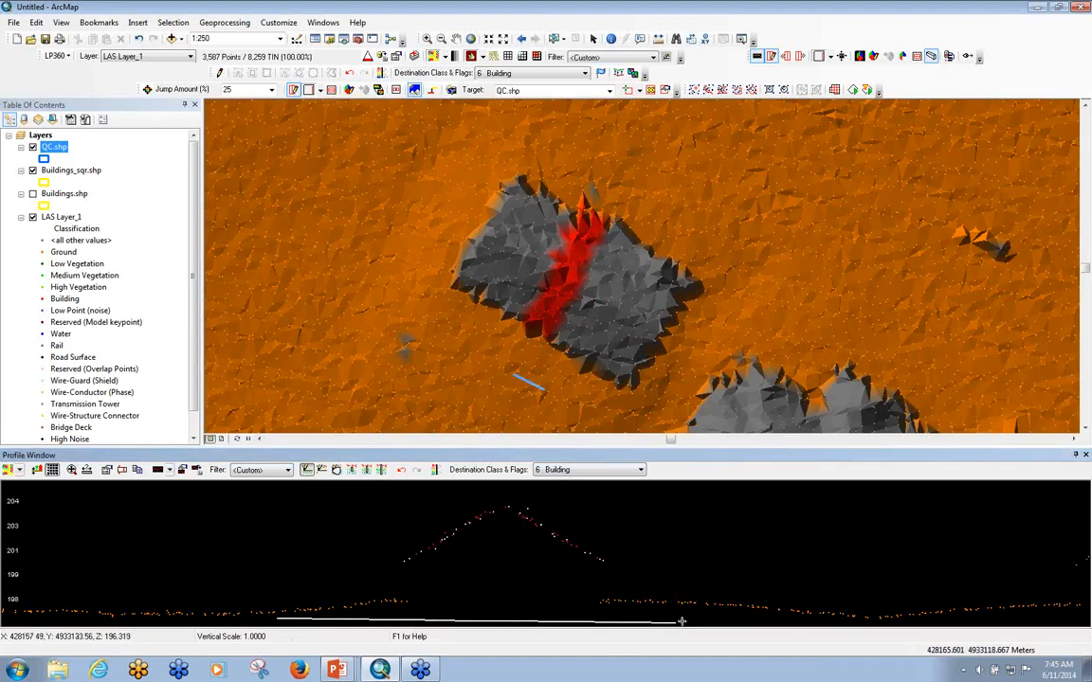
{"action": "left_click", "coordinate": [776, 617]}
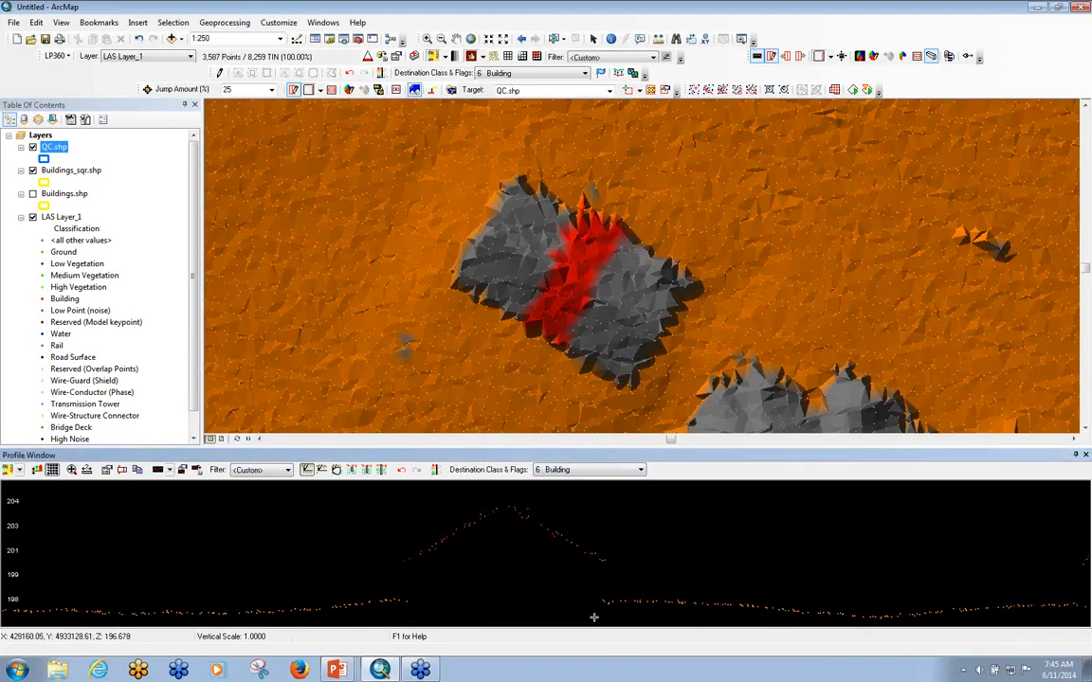
{"action": "left_click", "coordinate": [356, 618]}
{"action": "left_click", "coordinate": [743, 618]}
{"action": "left_click", "coordinate": [384, 615]}
{"action": "left_click", "coordinate": [722, 620]}
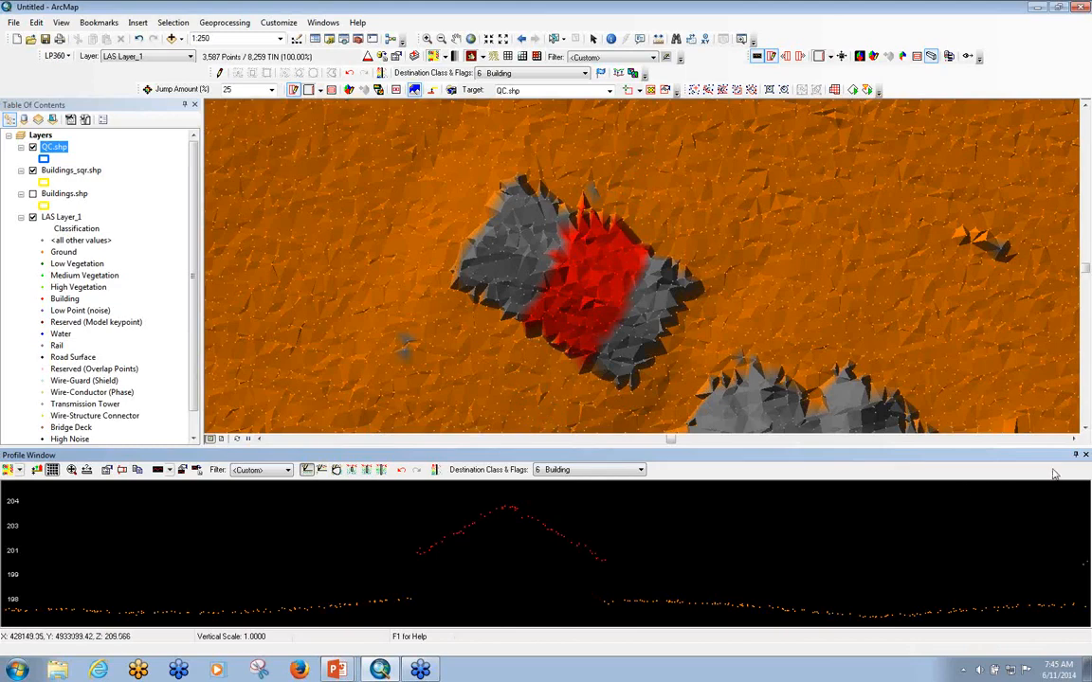
Step: Close the profile view and display the LAS layer as a TIN surface without its points
{"action": "left_click", "coordinate": [1085, 455]}
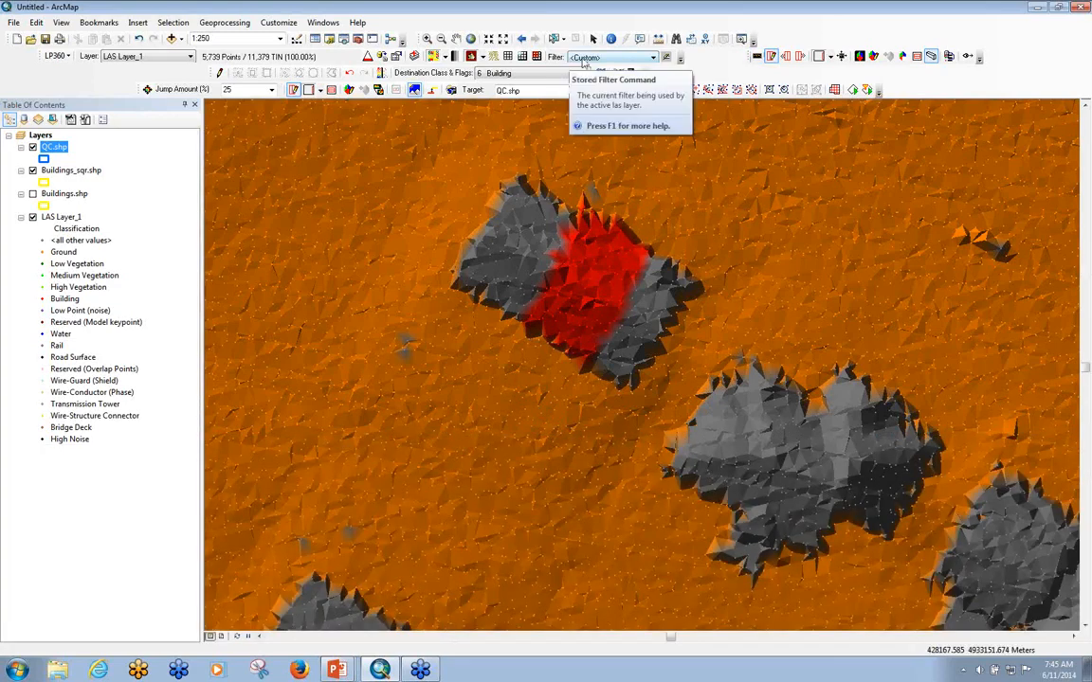
{"action": "left_click", "coordinate": [483, 57]}
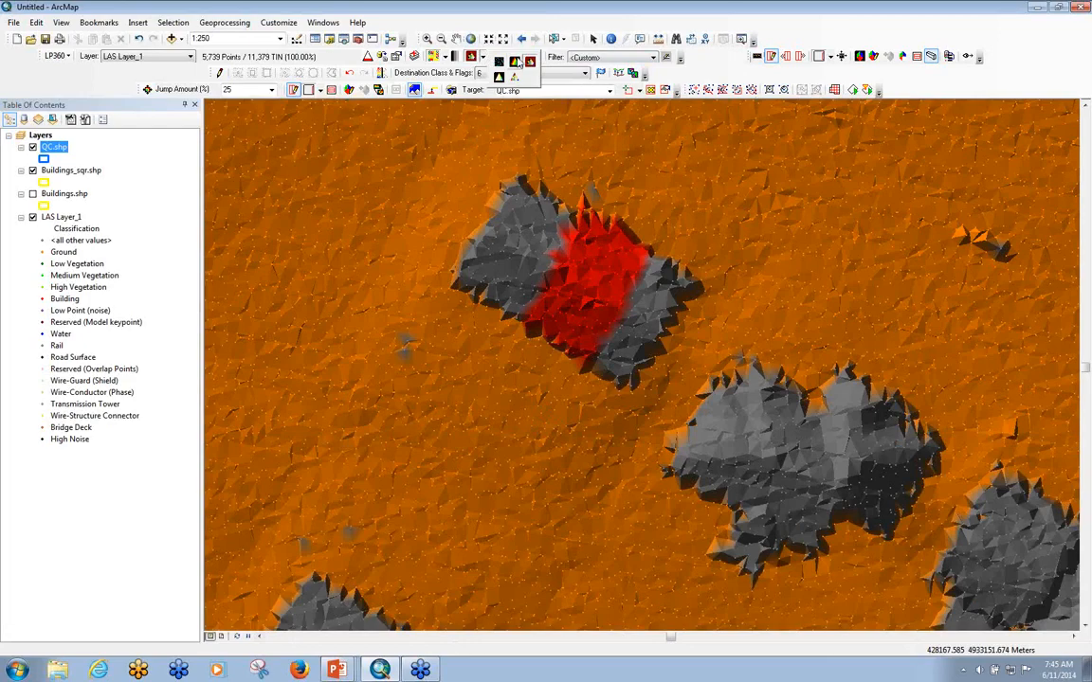
{"action": "left_click", "coordinate": [527, 60]}
Step: Bring the wooded square block into view and choose the Height Filter point cloud task
{"action": "scroll", "coordinate": [760, 444], "scroll_direction": "down", "scroll_amount": 5}
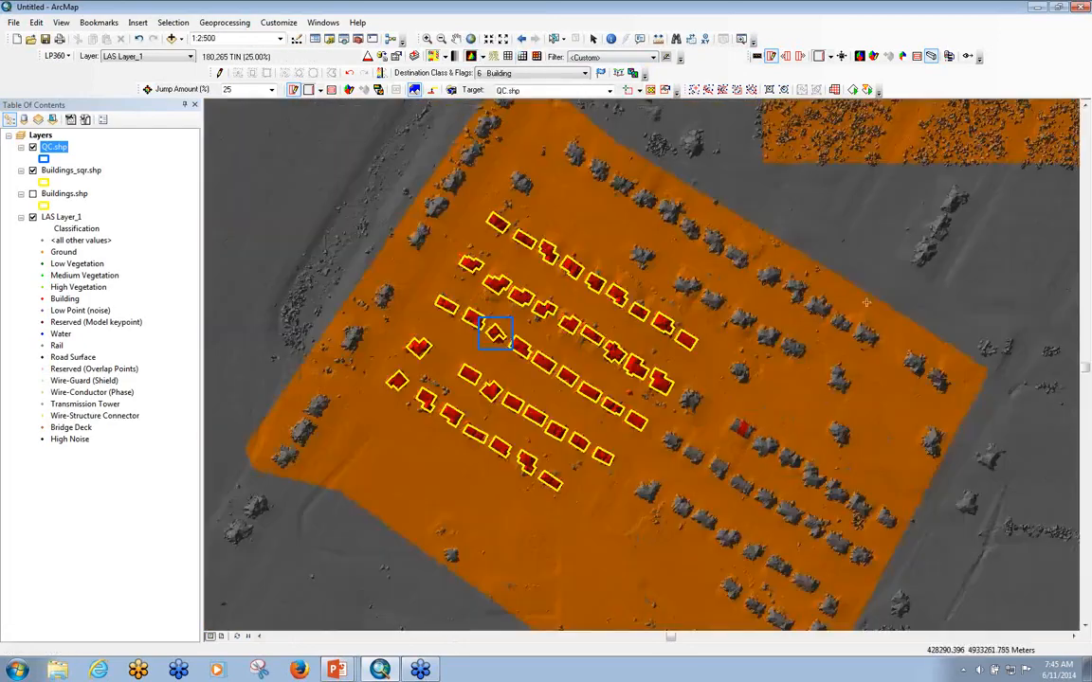
{"action": "scroll", "coordinate": [481, 585], "scroll_direction": "up", "scroll_amount": 2}
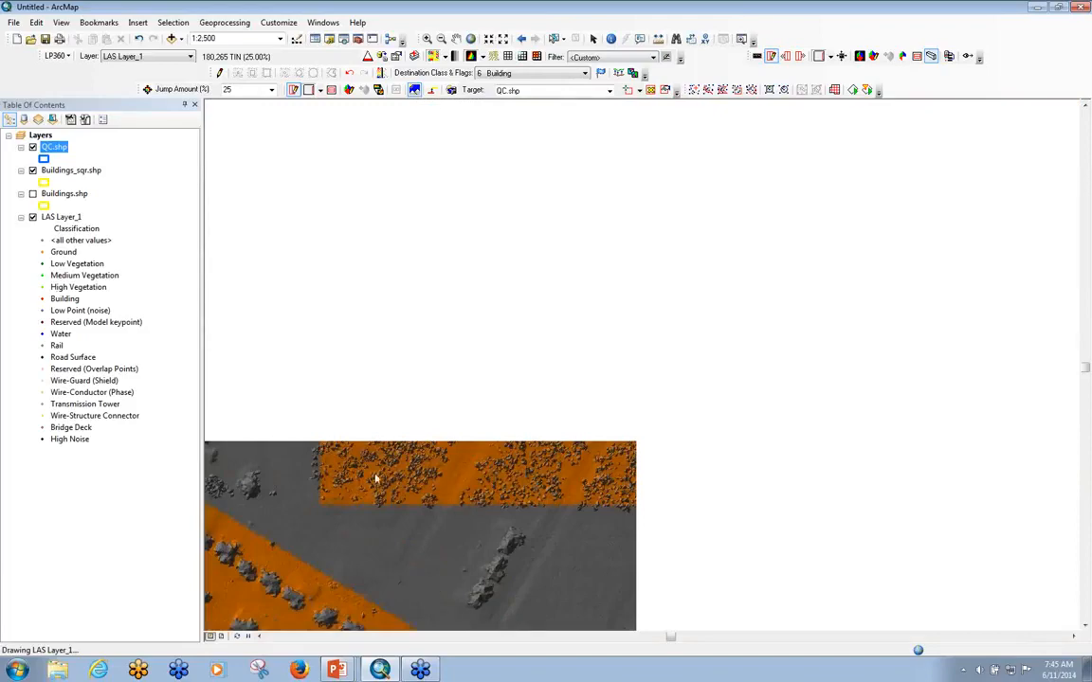
{"action": "scroll", "coordinate": [402, 396], "scroll_direction": "up", "scroll_amount": 2}
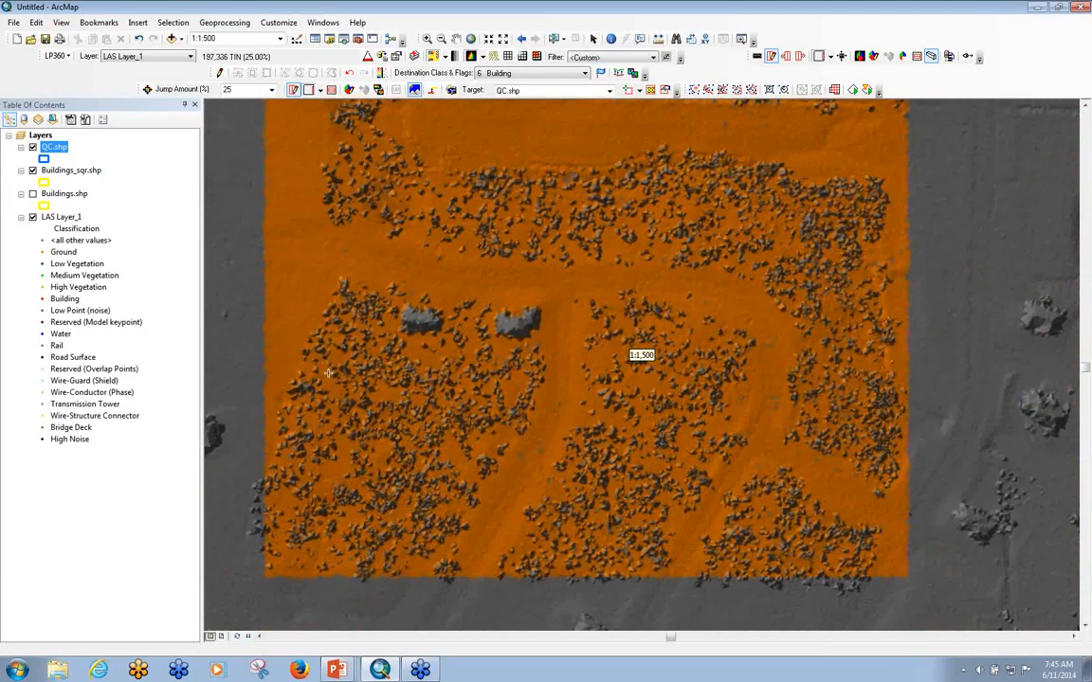
{"action": "left_click", "coordinate": [84, 119]}
{"action": "left_click", "coordinate": [85, 153]}
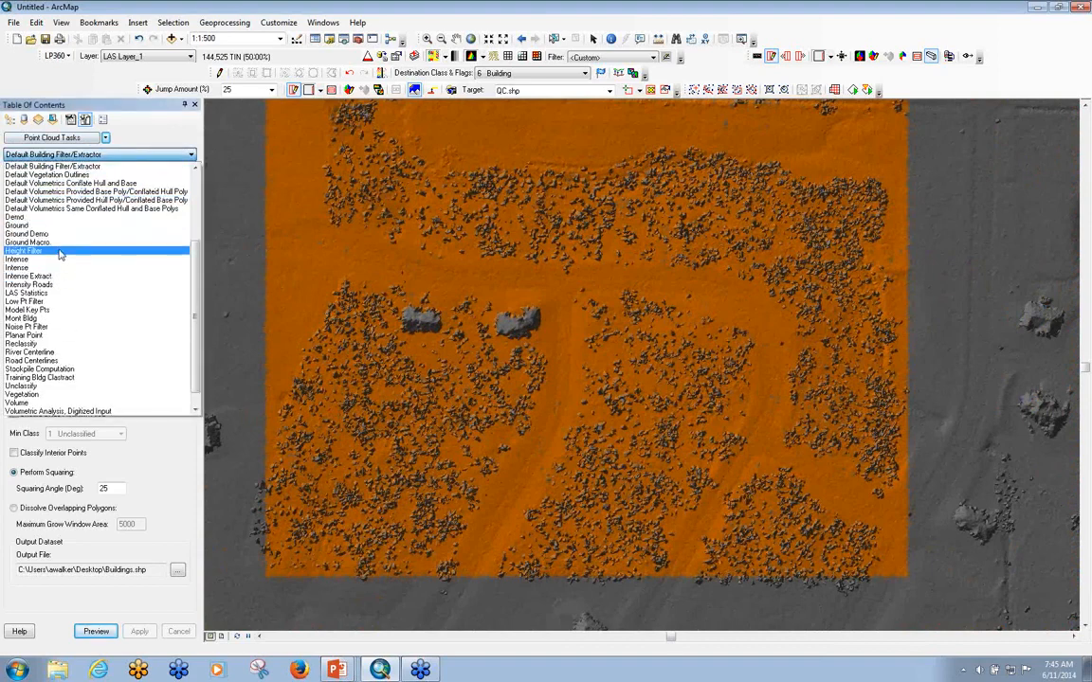
{"action": "left_click", "coordinate": [57, 251]}
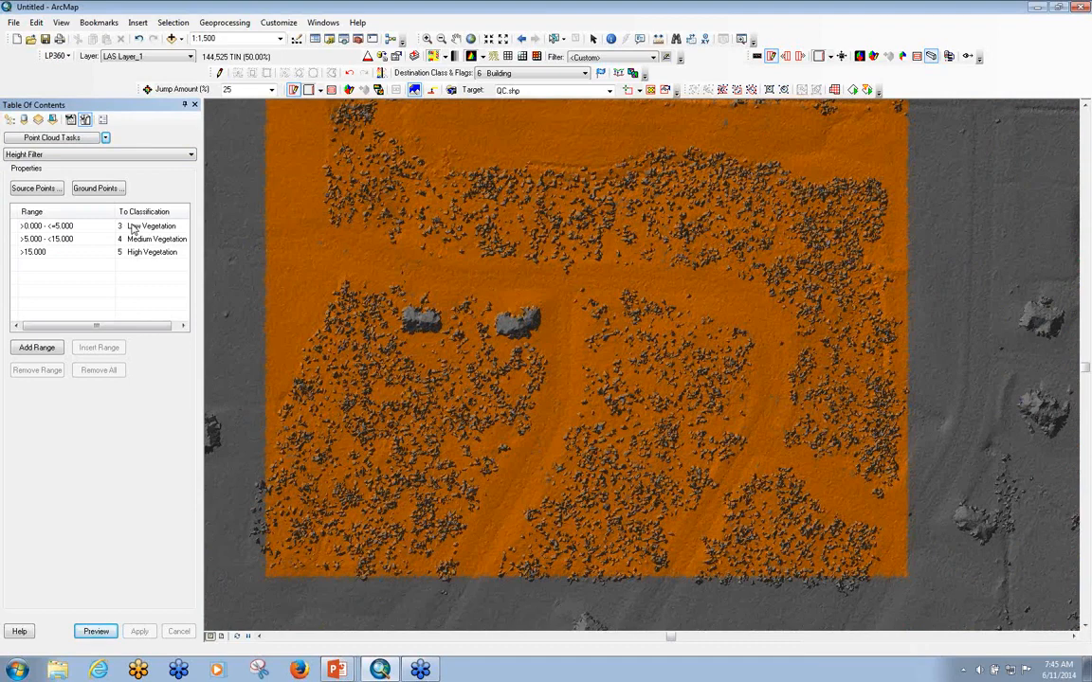
Step: Review the Low Vegetation height range and run the Height Filter over a rectangle covering the eastern half of the wooded block
{"action": "double_click", "coordinate": [73, 228]}
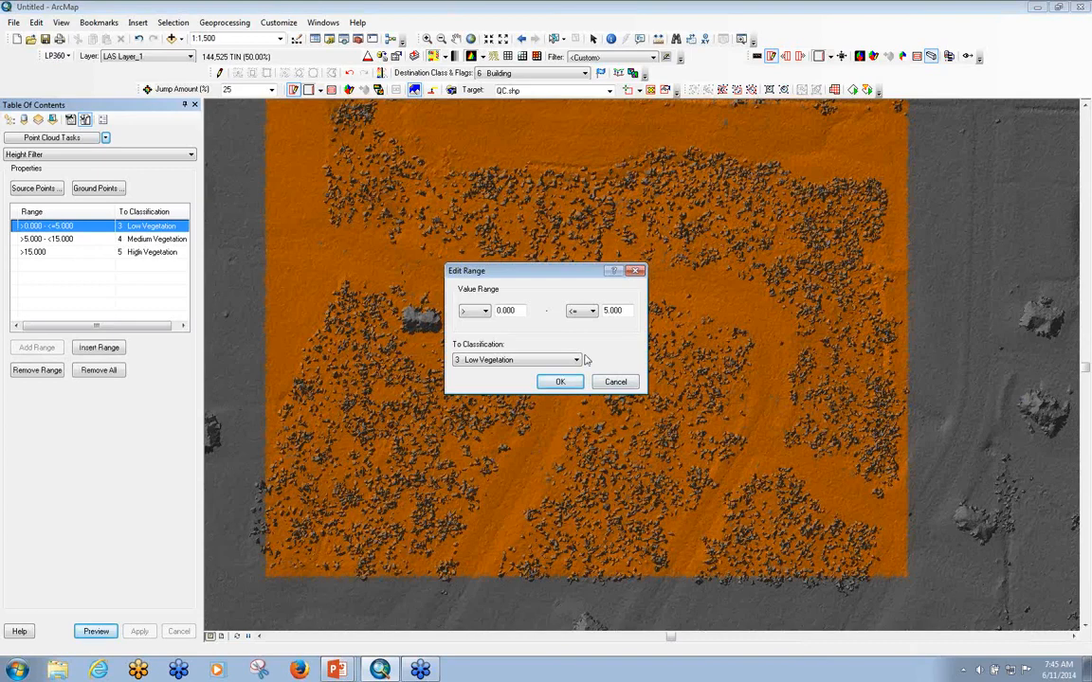
{"action": "left_click", "coordinate": [642, 271]}
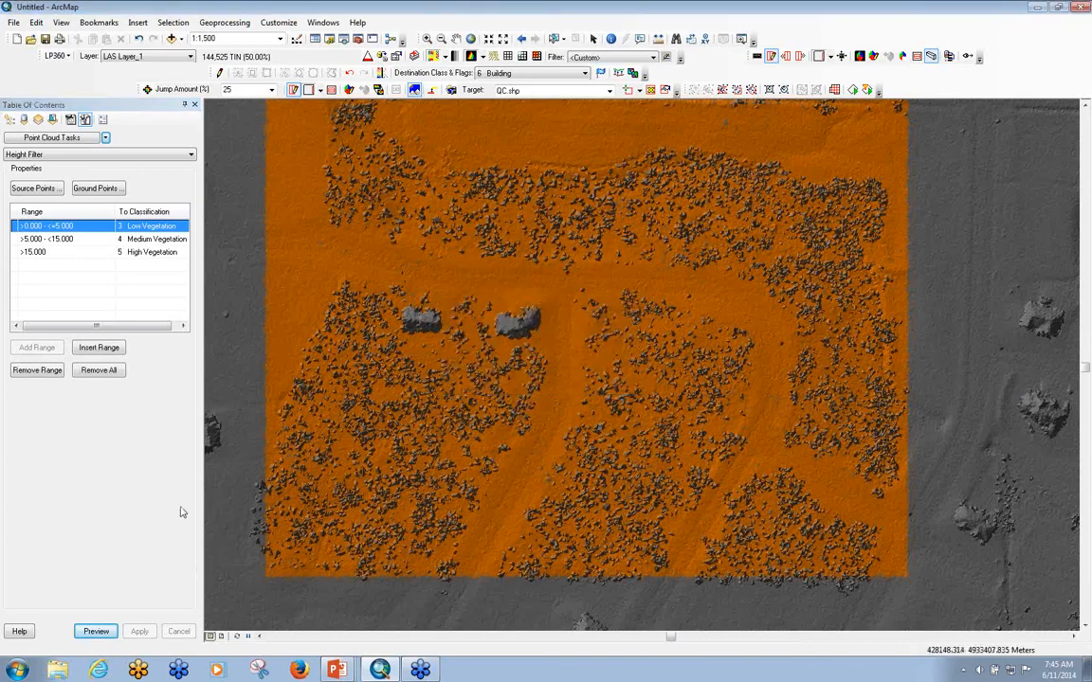
{"action": "left_click", "coordinate": [736, 90]}
{"action": "left_click_drag", "start_coordinate": [891, 161], "coordinate": [562, 559]}
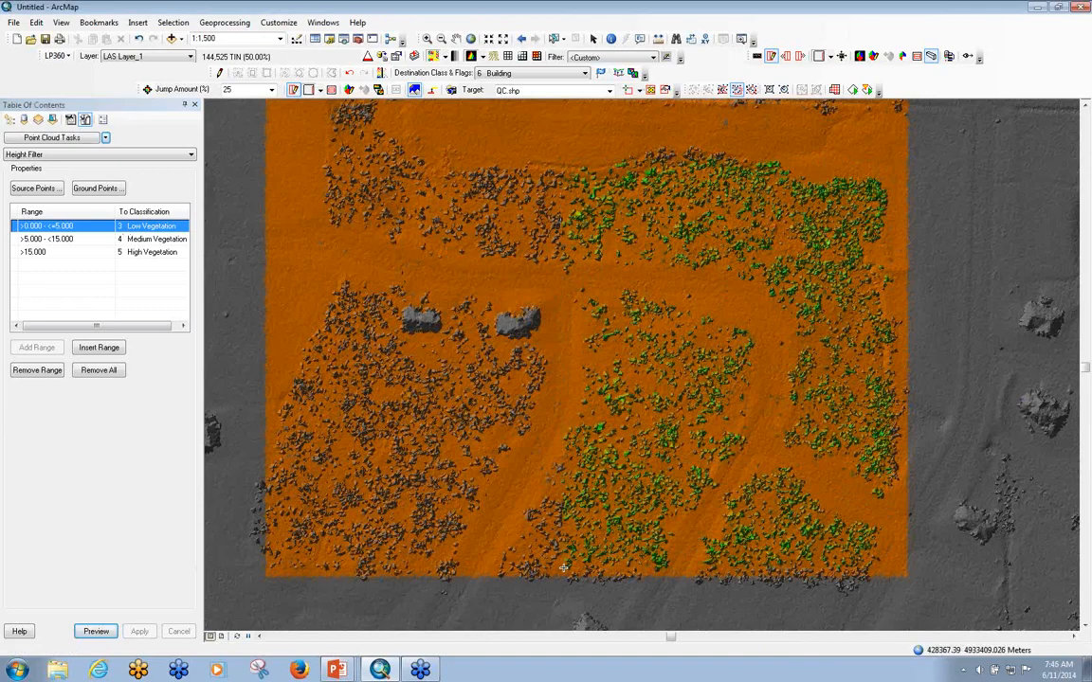
Step: Cut a profile through the height-filtered trees, examine how the vegetation classes are distributed by height, and close the profile
{"action": "scroll", "coordinate": [674, 471], "scroll_direction": "down", "scroll_amount": 1}
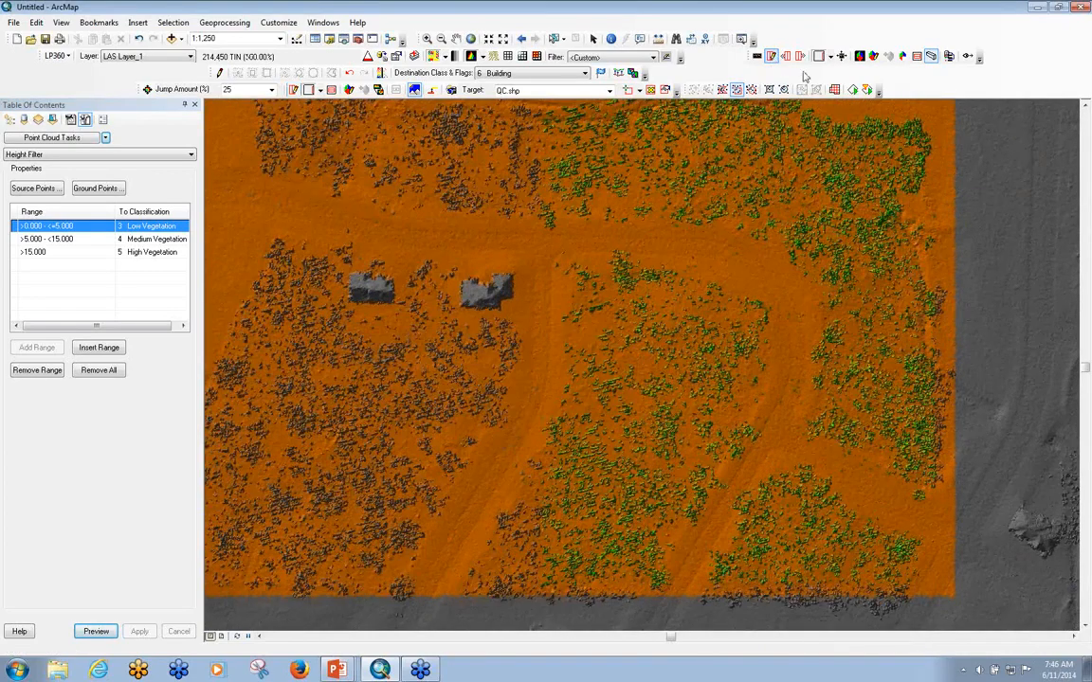
{"action": "left_click", "coordinate": [825, 372]}
{"action": "left_click", "coordinate": [73, 470]}
{"action": "scroll", "coordinate": [317, 555], "scroll_direction": "down", "scroll_amount": 2}
{"action": "left_click_drag", "start_coordinate": [404, 541], "coordinate": [407, 577]}
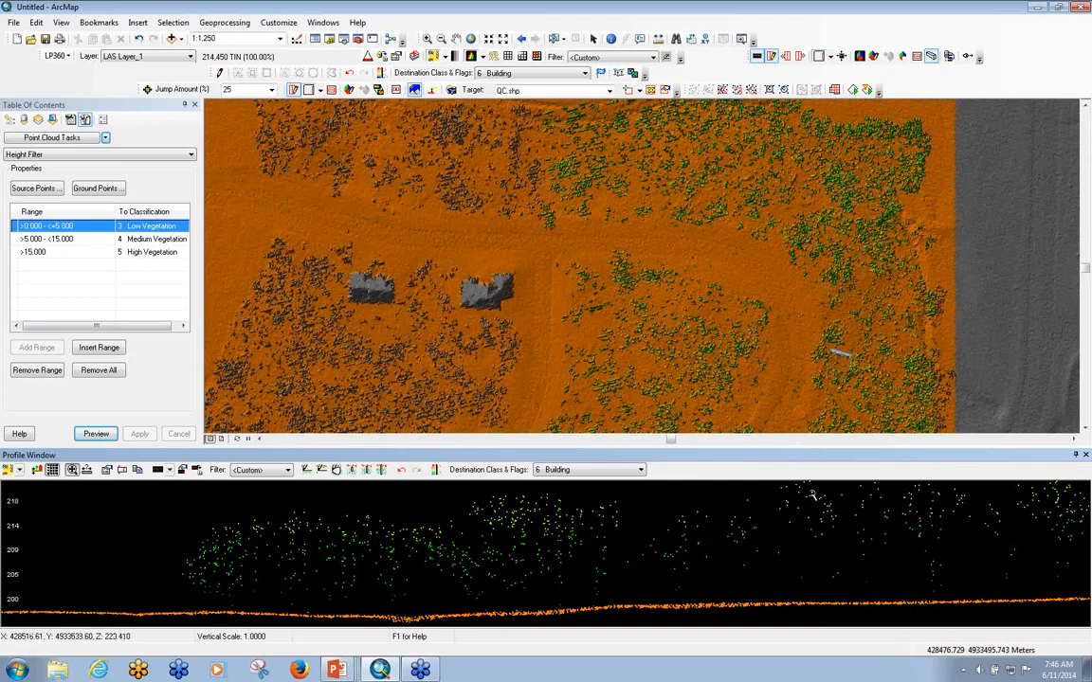
{"action": "left_click_drag", "start_coordinate": [658, 378], "coordinate": [634, 249]}
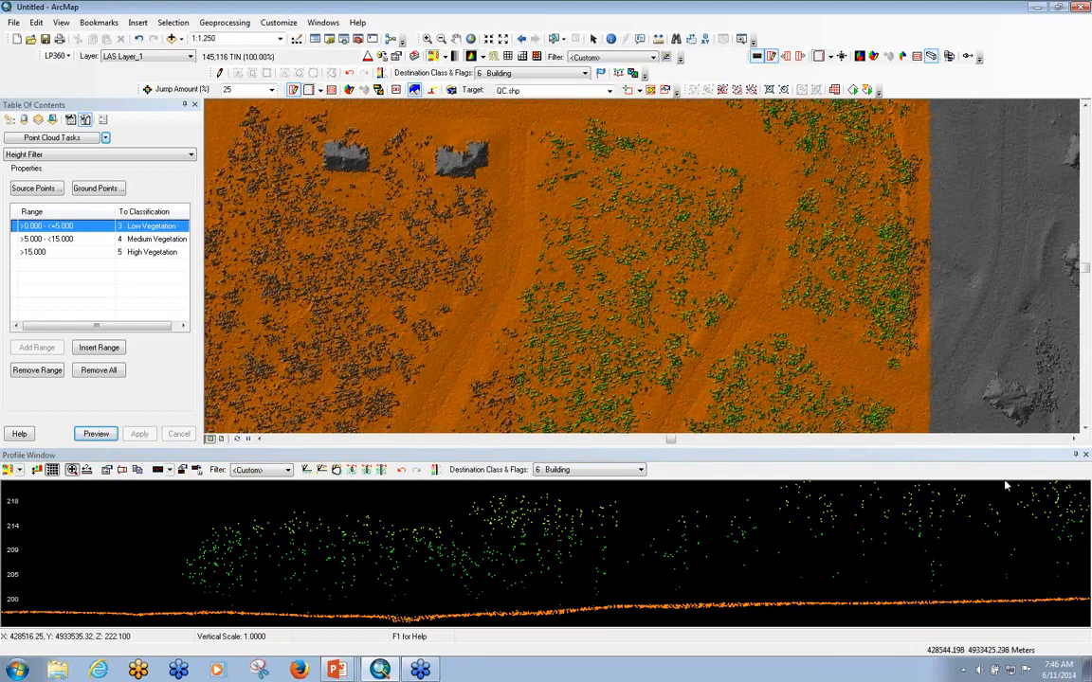
{"action": "left_click", "coordinate": [1086, 455]}
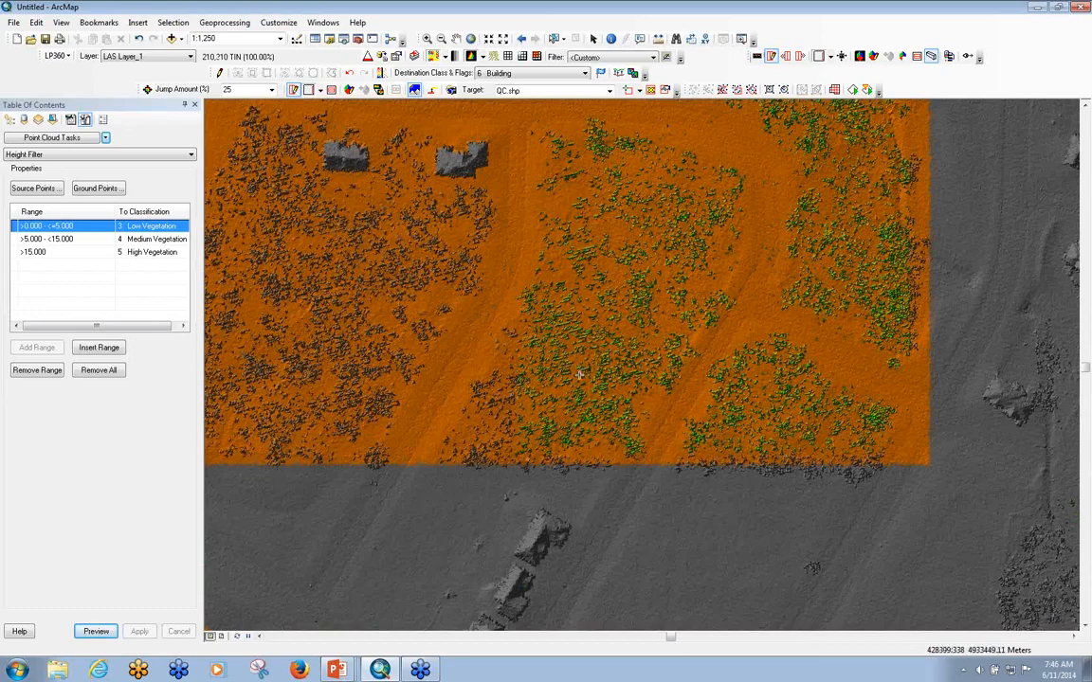
Step: Bring both the outlined building area and the wooded block into view and choose the Unclassify point cloud task
{"action": "scroll", "coordinate": [571, 394], "scroll_direction": "down", "scroll_amount": 5}
{"action": "scroll", "coordinate": [571, 394], "scroll_direction": "down", "scroll_amount": 1}
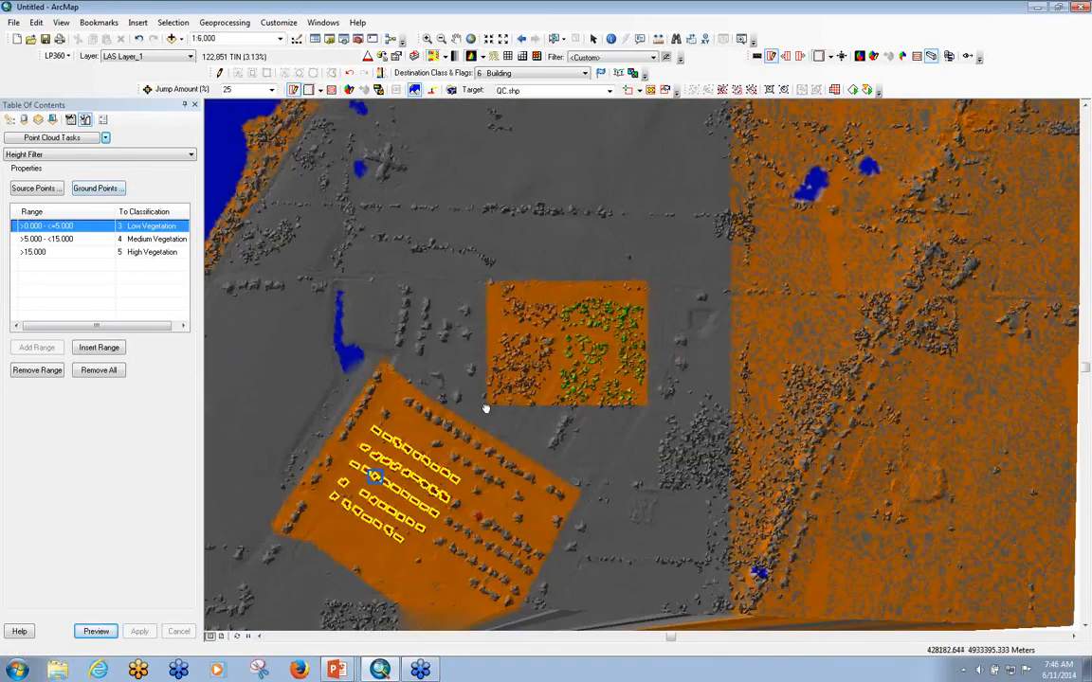
{"action": "left_click_drag", "start_coordinate": [487, 402], "coordinate": [544, 314]}
{"action": "left_click", "coordinate": [107, 157]}
{"action": "scroll", "coordinate": [97, 191], "scroll_direction": "up", "scroll_amount": 4}
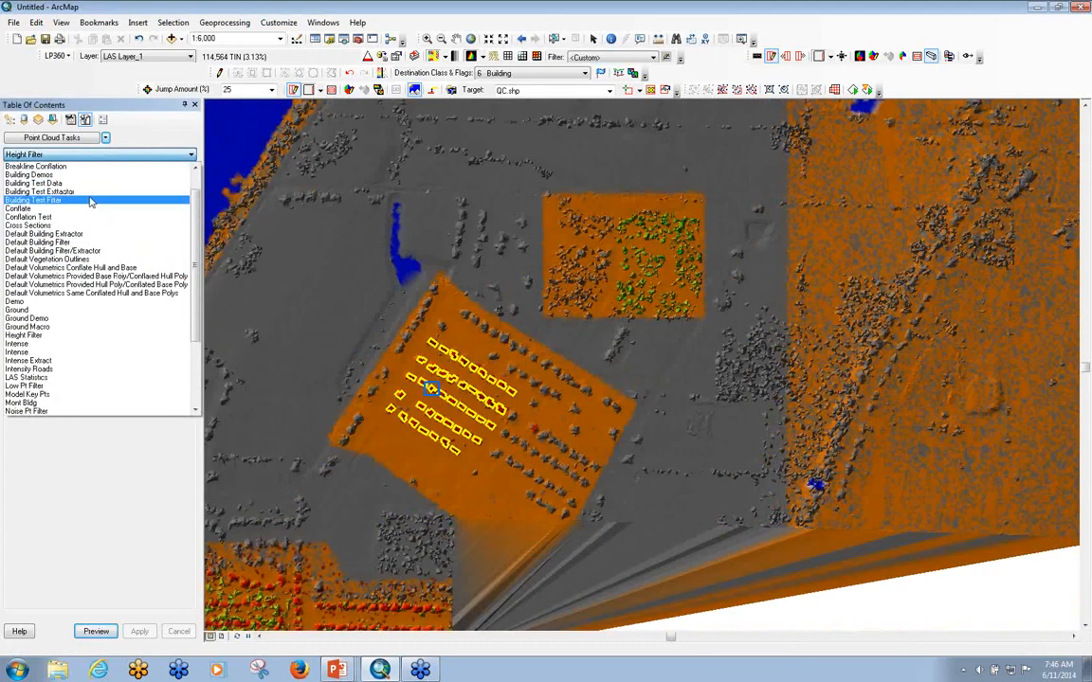
{"action": "scroll", "coordinate": [66, 284], "scroll_direction": "down", "scroll_amount": 4}
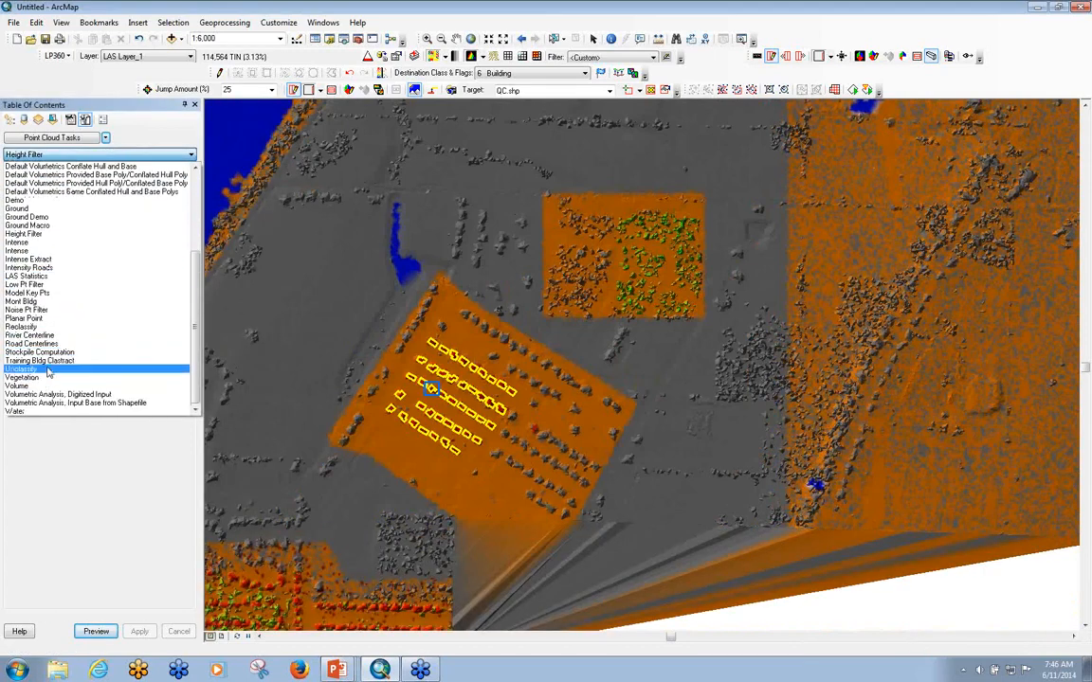
{"action": "left_click", "coordinate": [49, 369]}
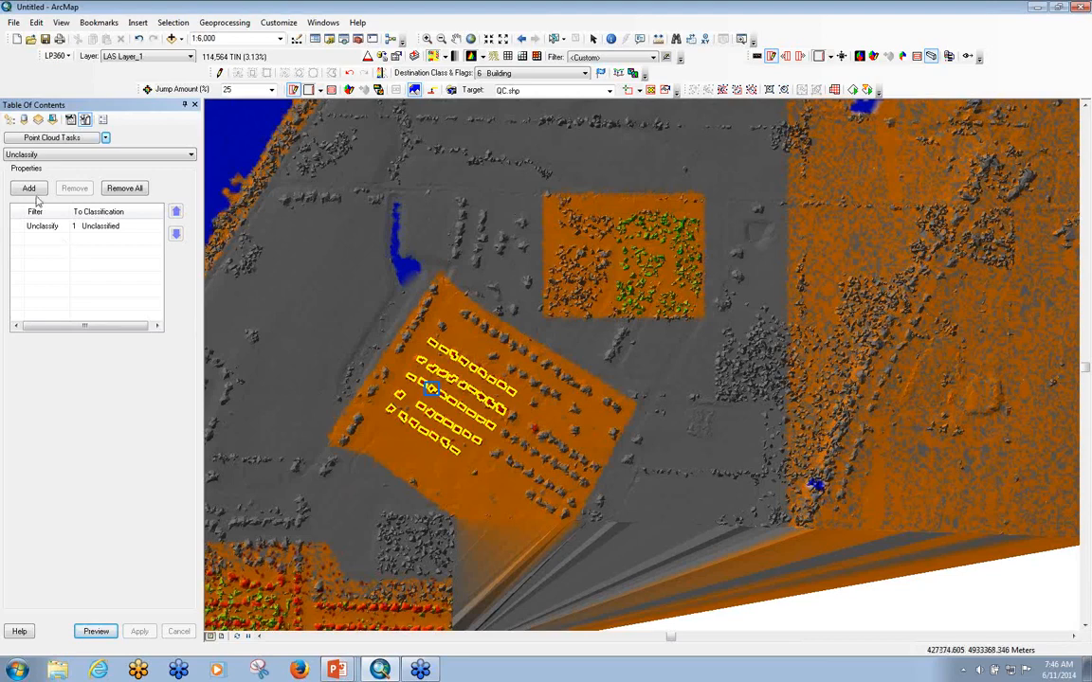
Step: Review the Unclassify filter's source point options for elevation range and intensity, keeping 1 Unclassified as the destination class
{"action": "double_click", "coordinate": [66, 227]}
{"action": "left_click", "coordinate": [640, 225]}
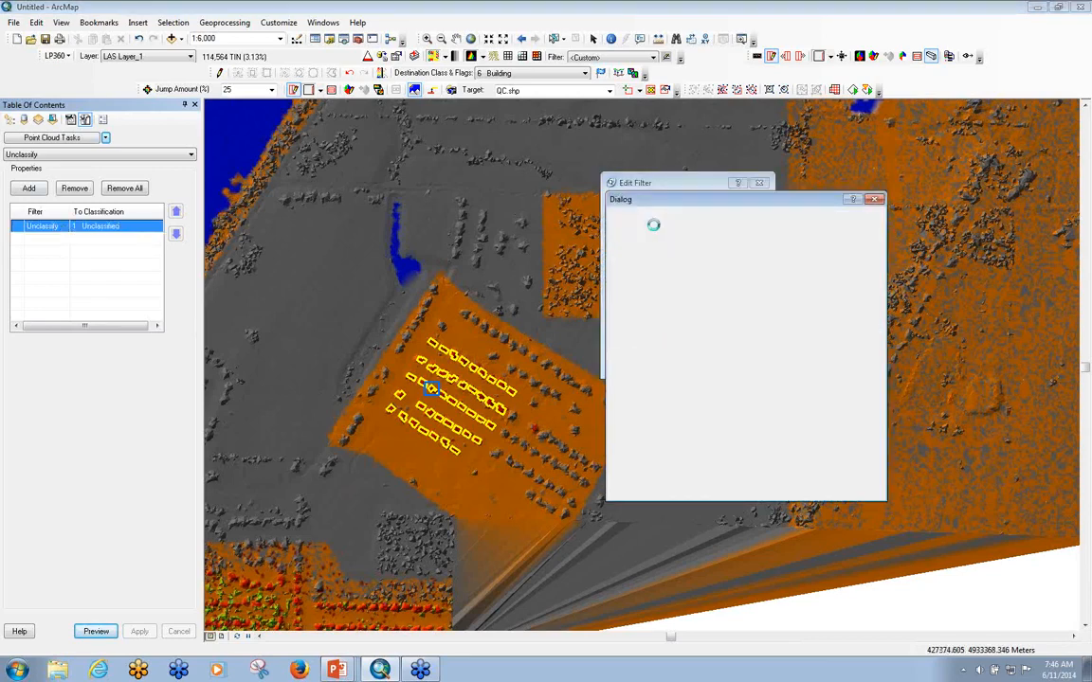
{"action": "left_click", "coordinate": [775, 237]}
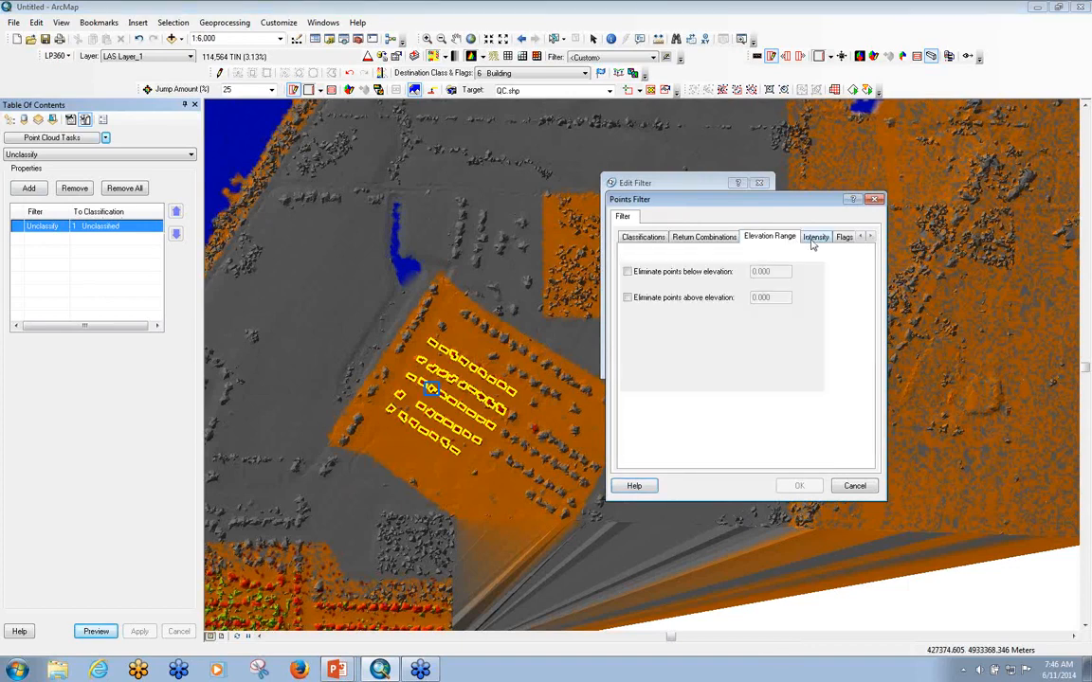
{"action": "left_click", "coordinate": [815, 238]}
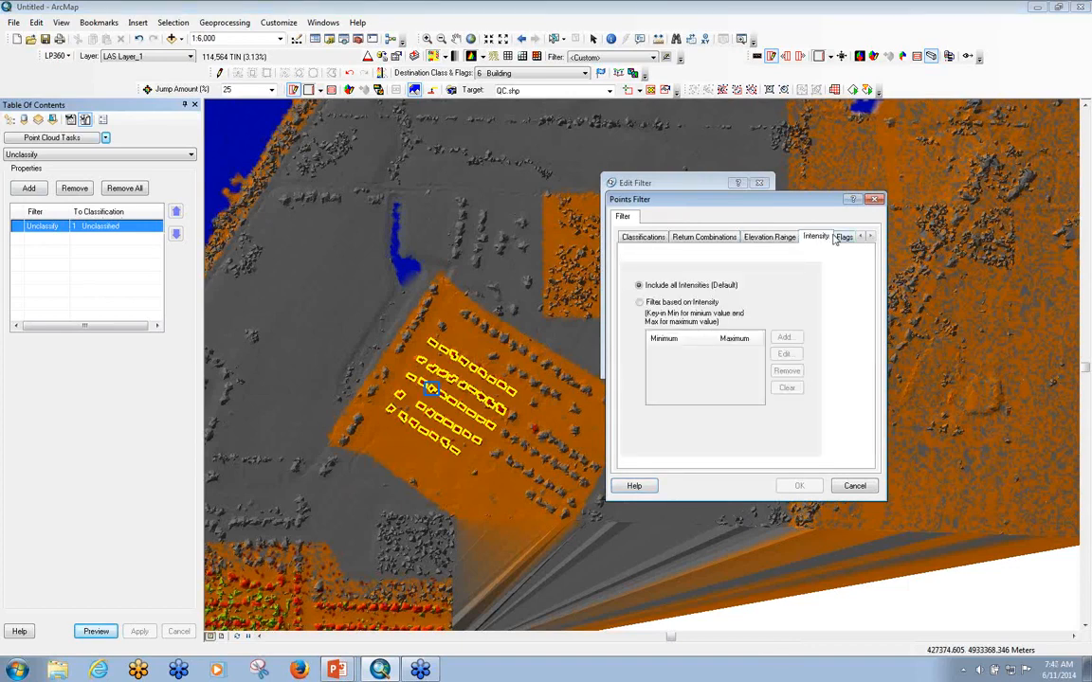
{"action": "left_click", "coordinate": [874, 200]}
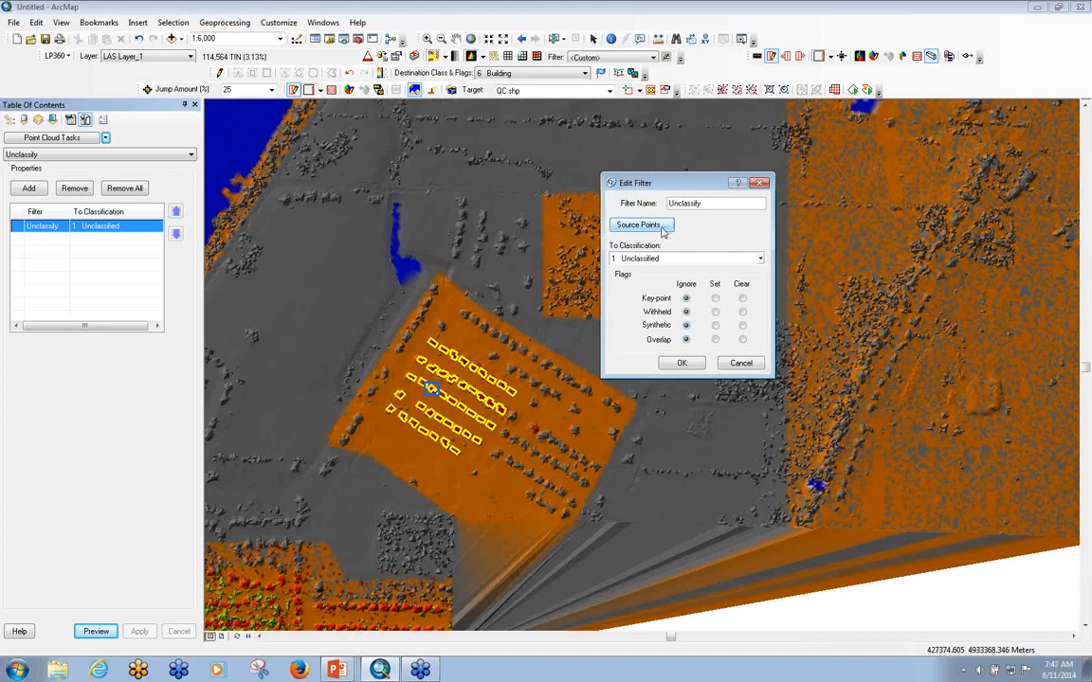
{"action": "left_click", "coordinate": [693, 368]}
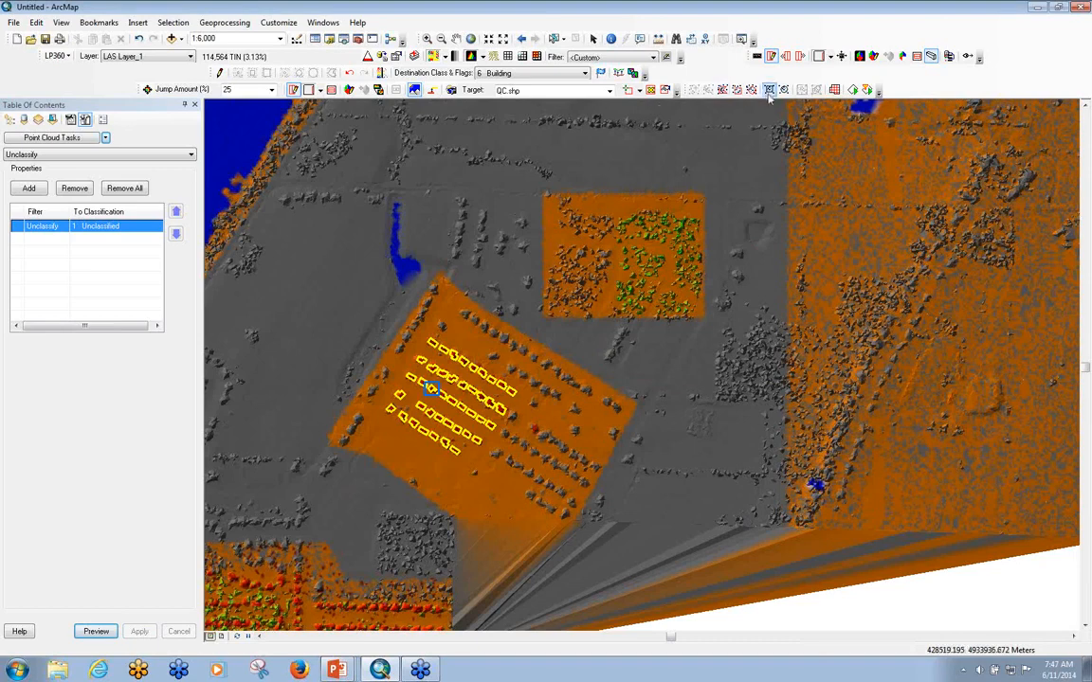
Step: Run the Unclassify task over a rectangle spanning the outlined building area and most of the wooded block
{"action": "left_click", "coordinate": [738, 90]}
{"action": "left_click_drag", "start_coordinate": [725, 159], "coordinate": [318, 563]}
{"action": "left_click", "coordinate": [608, 371]}
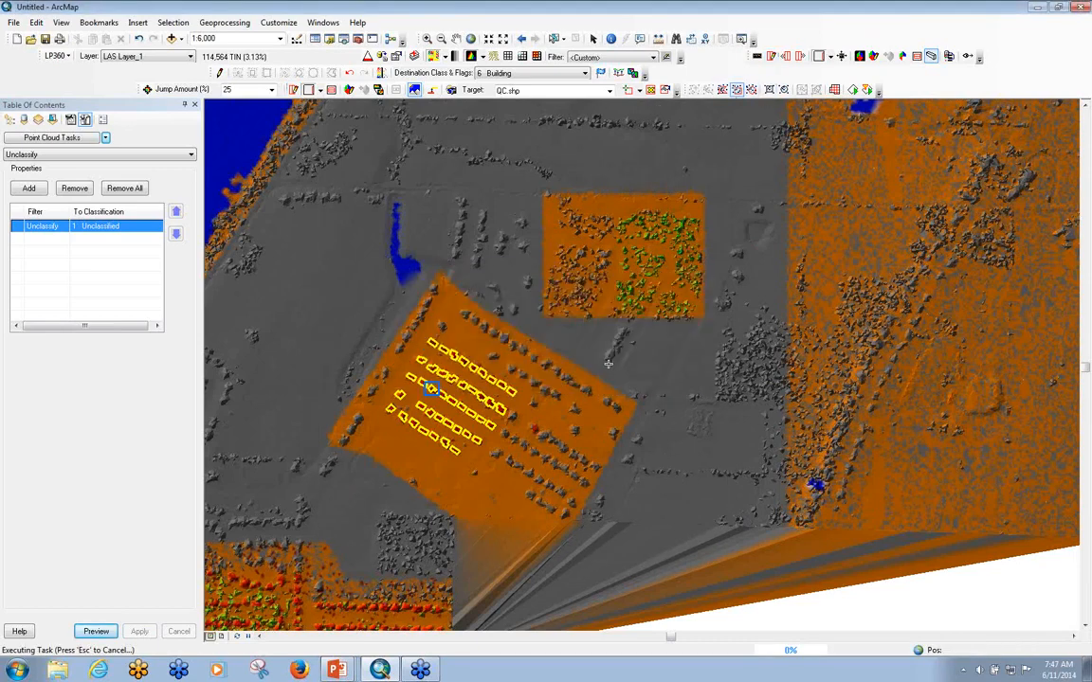